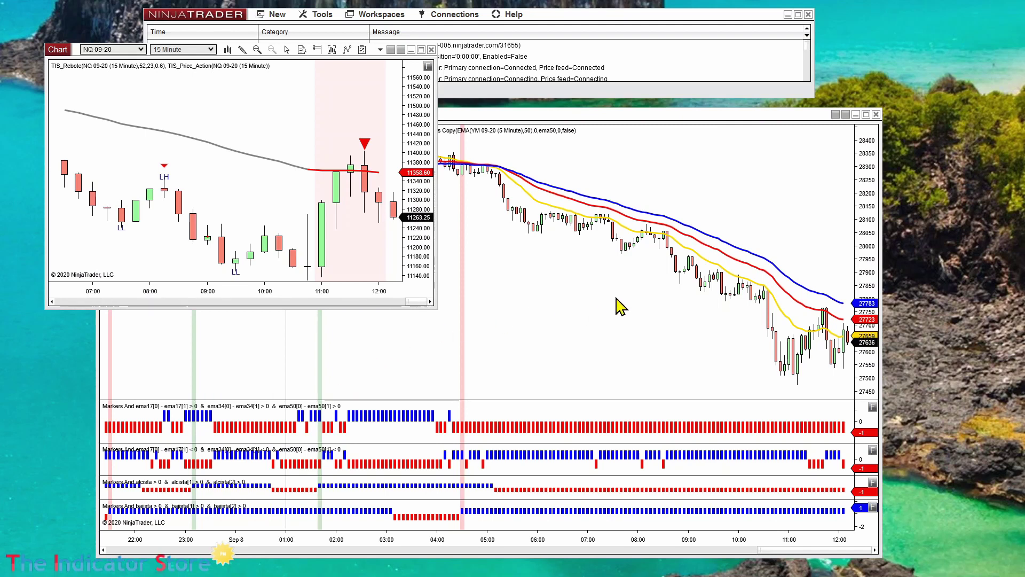
# - Inspect the configured Markers Copy and first Markers And indicators on the YM 09-20 chart, including the version date, and close without changes
pyautogui.click(560, 313)
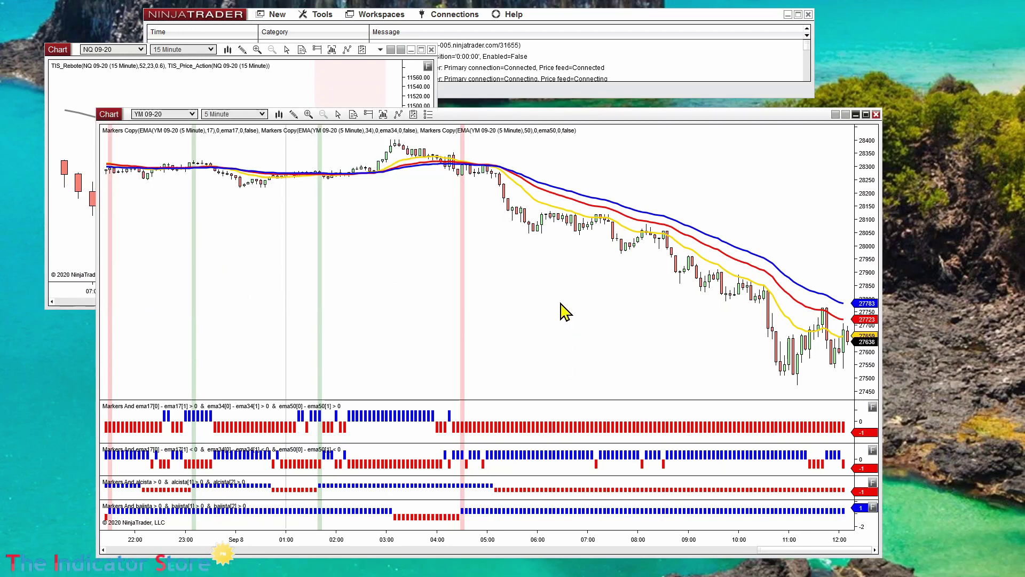
pyautogui.rightClick(561, 313)
pyautogui.click(456, 66)
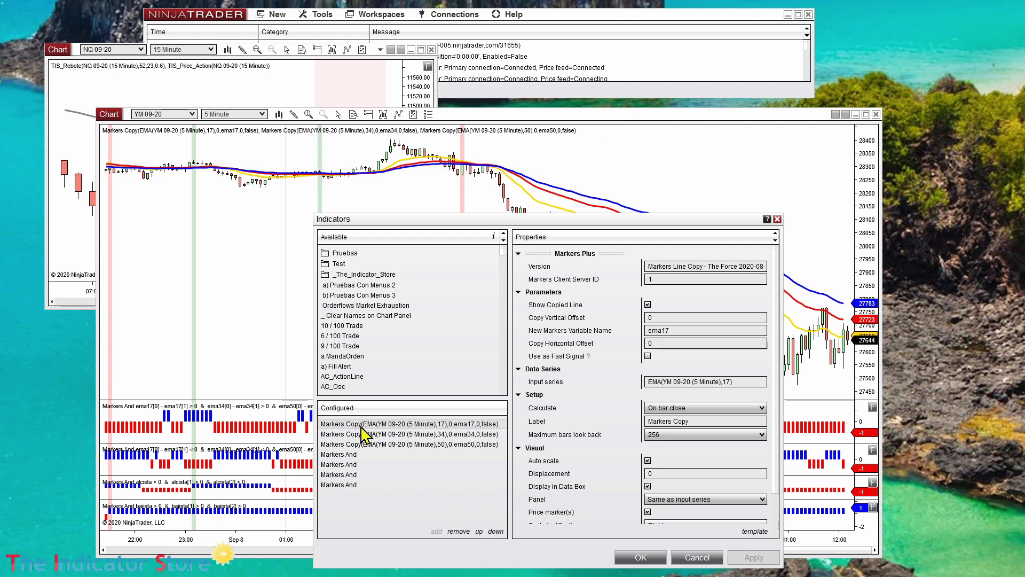
pyautogui.click(346, 454)
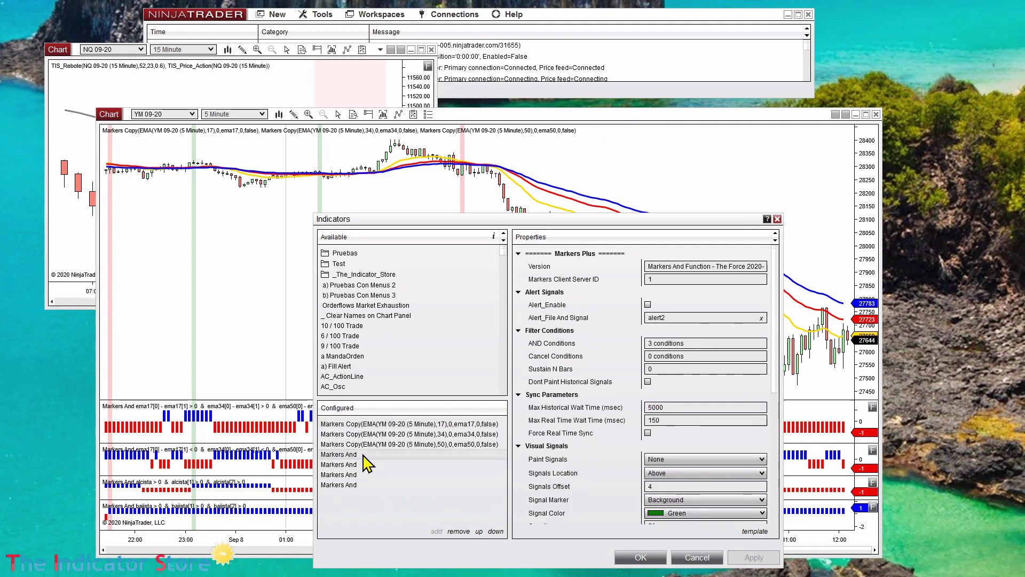
pyautogui.moveTo(710, 266); pyautogui.dragTo(828, 270)
pyautogui.moveTo(731, 266); pyautogui.dragTo(767, 401)
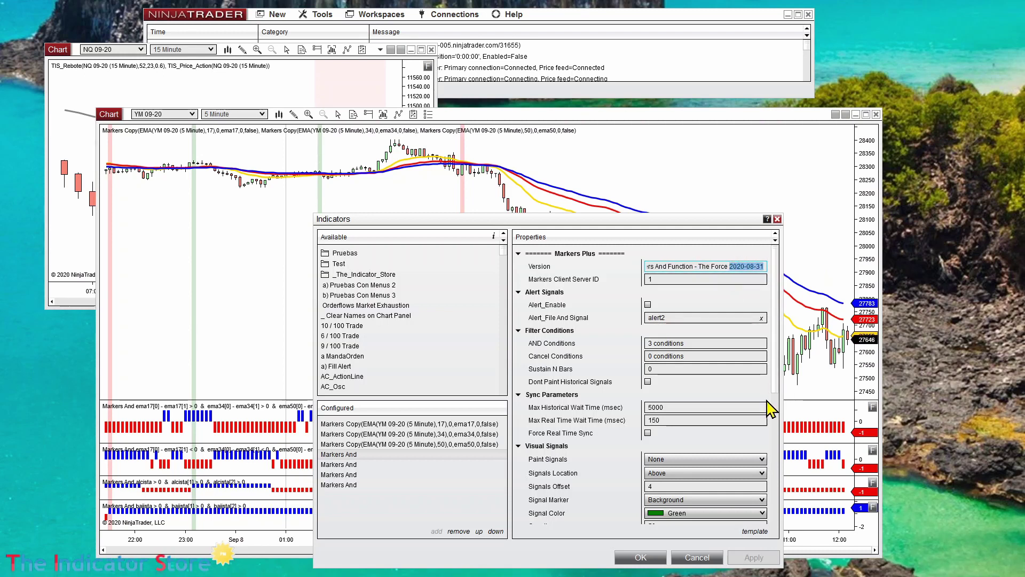
pyautogui.click(697, 558)
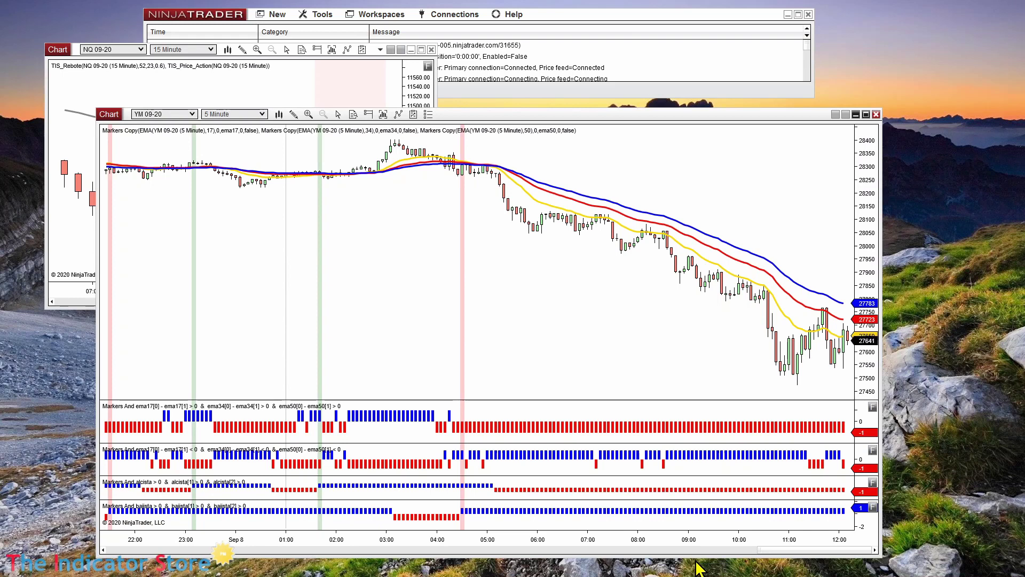
# - Bring the NQ 09-20 15-minute chart to the front and enlarge its window to cover most of the screen
pyautogui.click(90, 75)
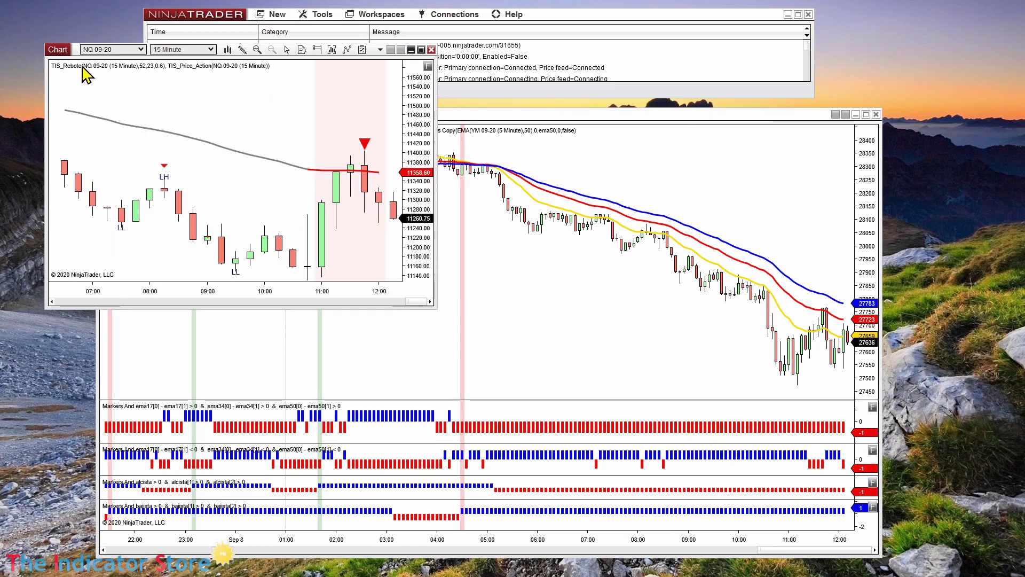
pyautogui.moveTo(55, 52)
pyautogui.mouseDown()
pyautogui.moveTo(106, 89)
pyautogui.moveTo(64, 37)
pyautogui.mouseUp()
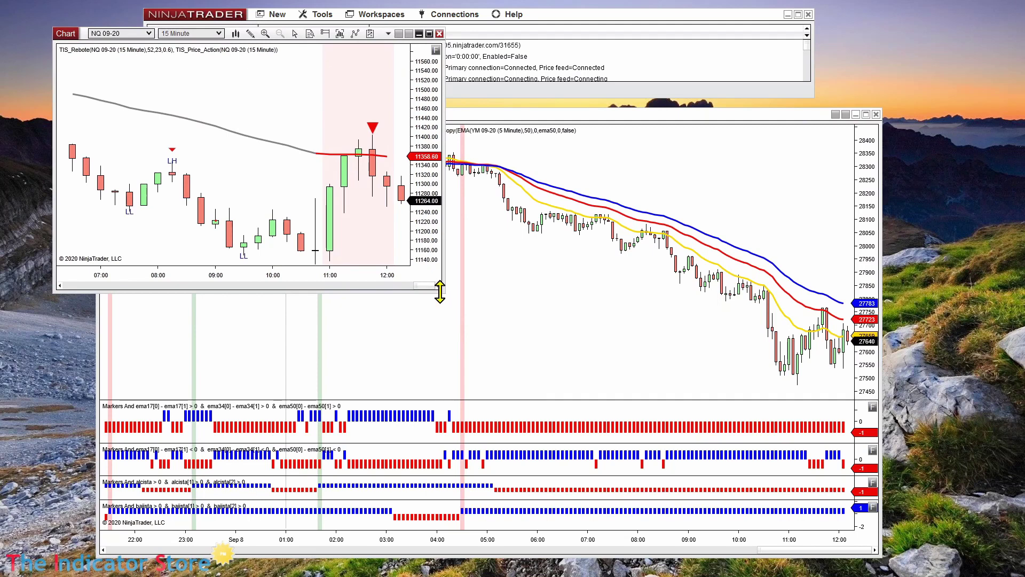
pyautogui.moveTo(441, 290); pyautogui.dragTo(977, 569)
pyautogui.moveTo(837, 558); pyautogui.dragTo(492, 556)
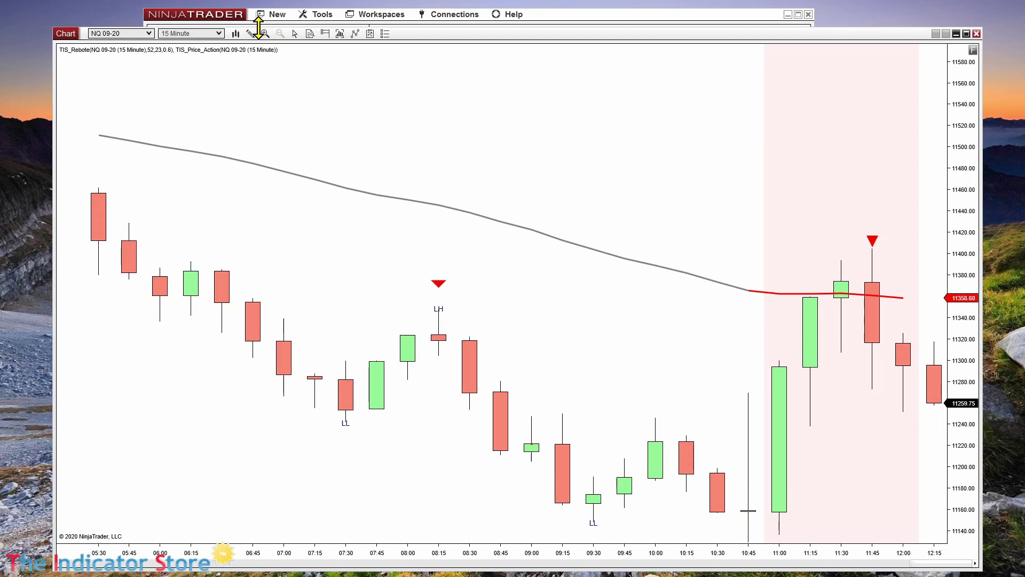
# - Review the chart marker shapes offered among the NQ chart's drawing tools without placing one
pyautogui.click(252, 34)
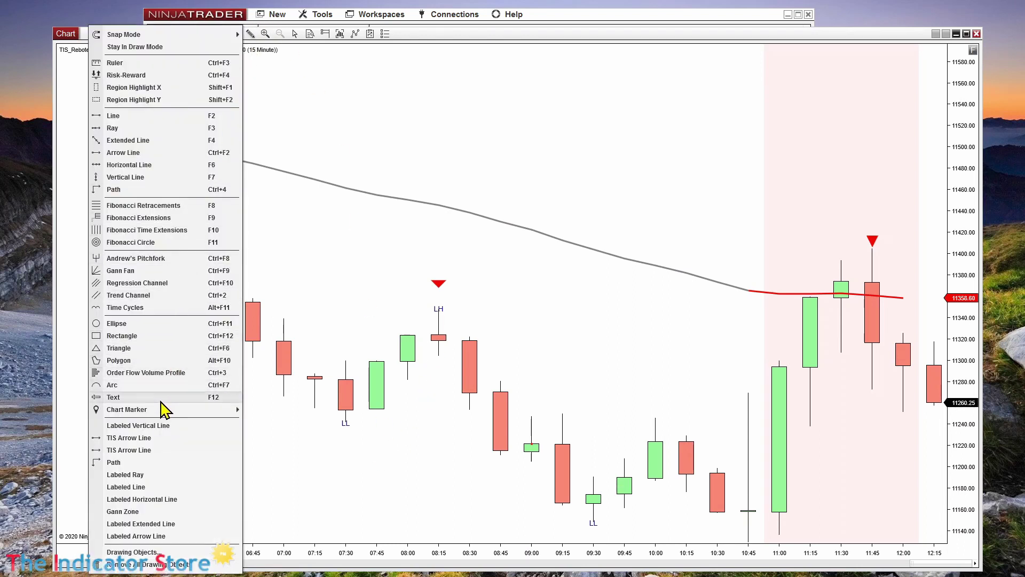
pyautogui.moveTo(162, 414)
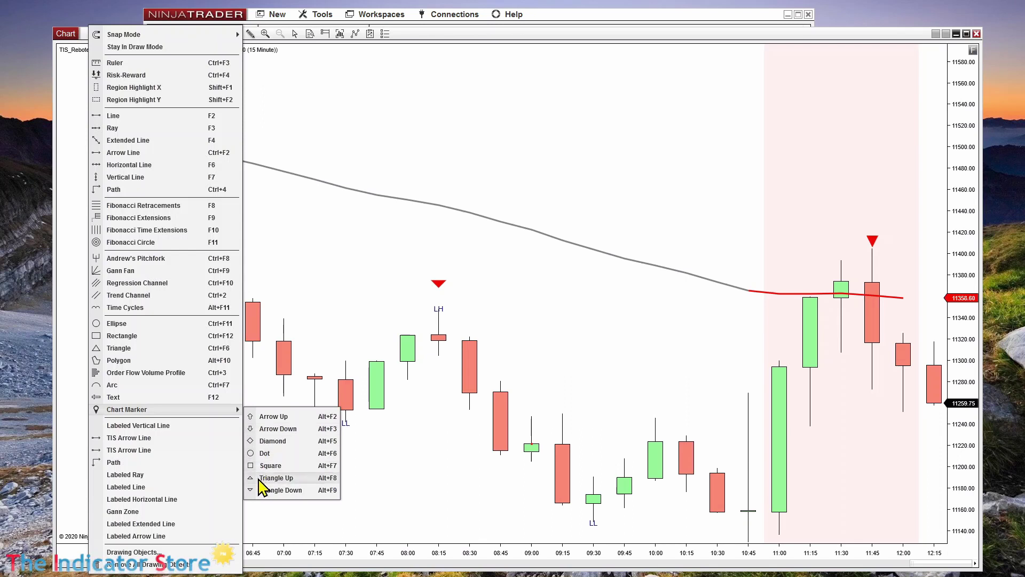
pyautogui.click(352, 299)
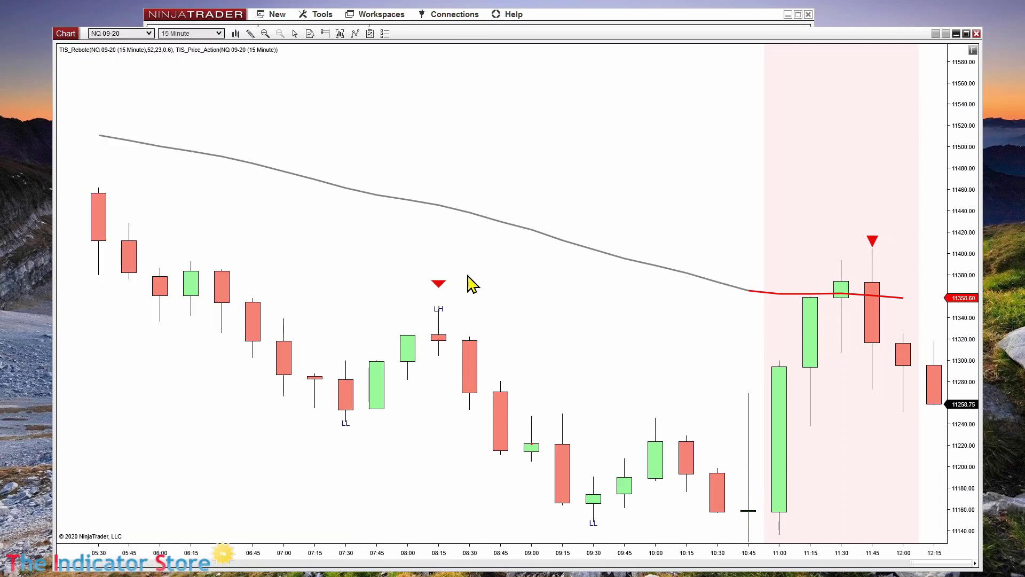
pyautogui.click(872, 240)
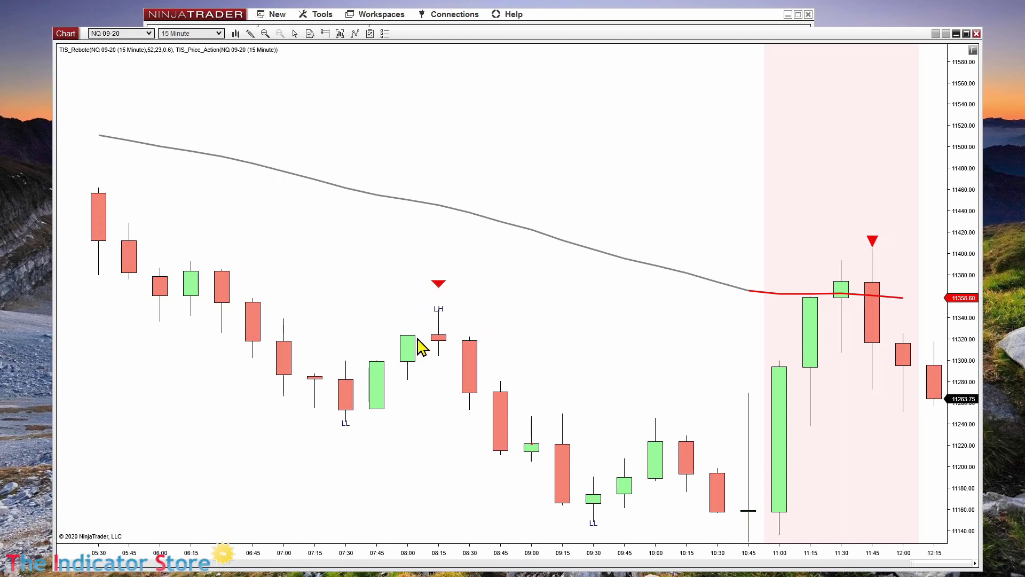
# - Inspect the drawing object properties of the red triangle above the 08:15 candle and close them without changes
pyautogui.moveTo(555, 558); pyautogui.dragTo(723, 550)
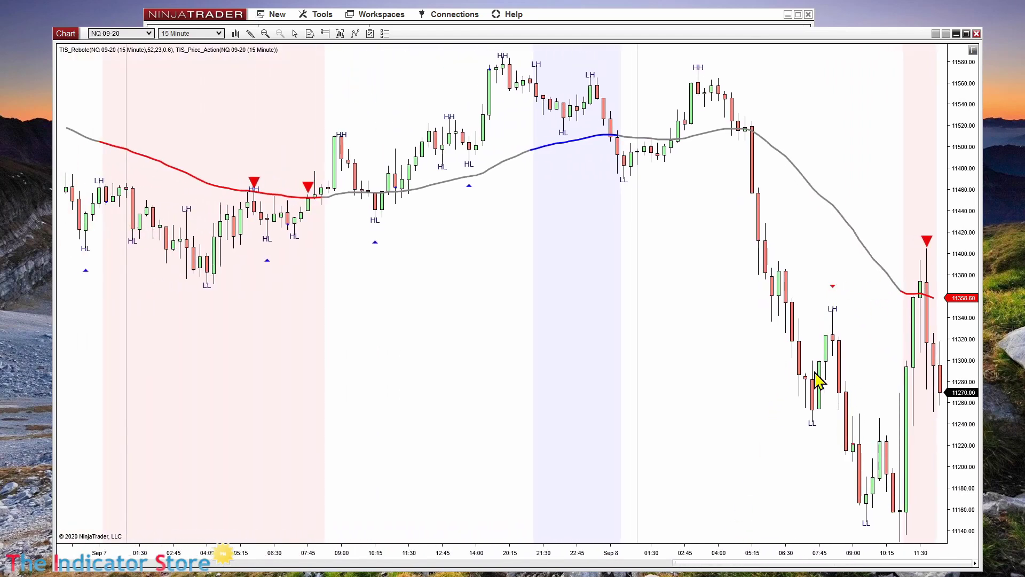
pyautogui.moveTo(836, 561); pyautogui.dragTo(80, 529)
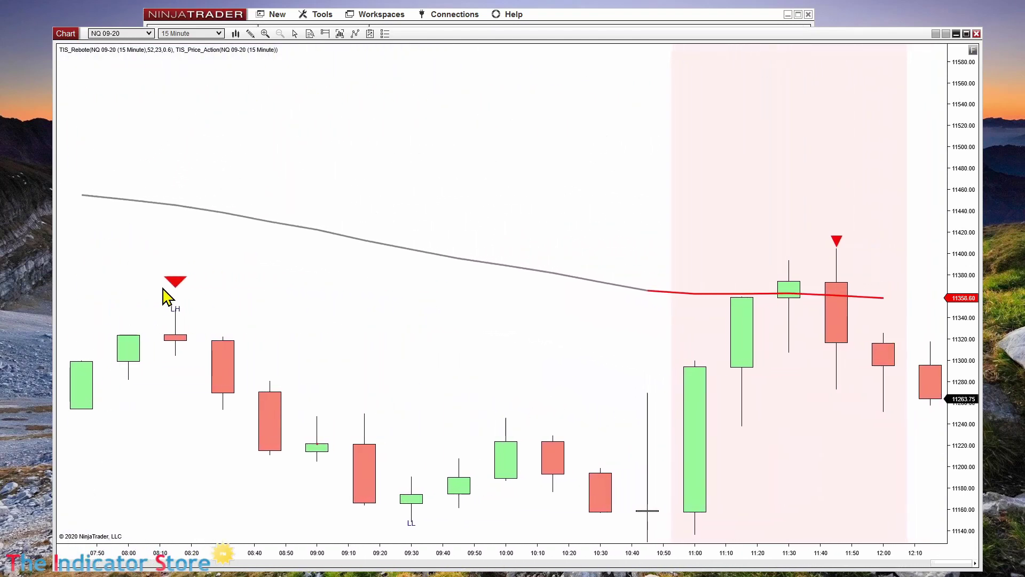
pyautogui.moveTo(342, 565); pyautogui.dragTo(453, 542)
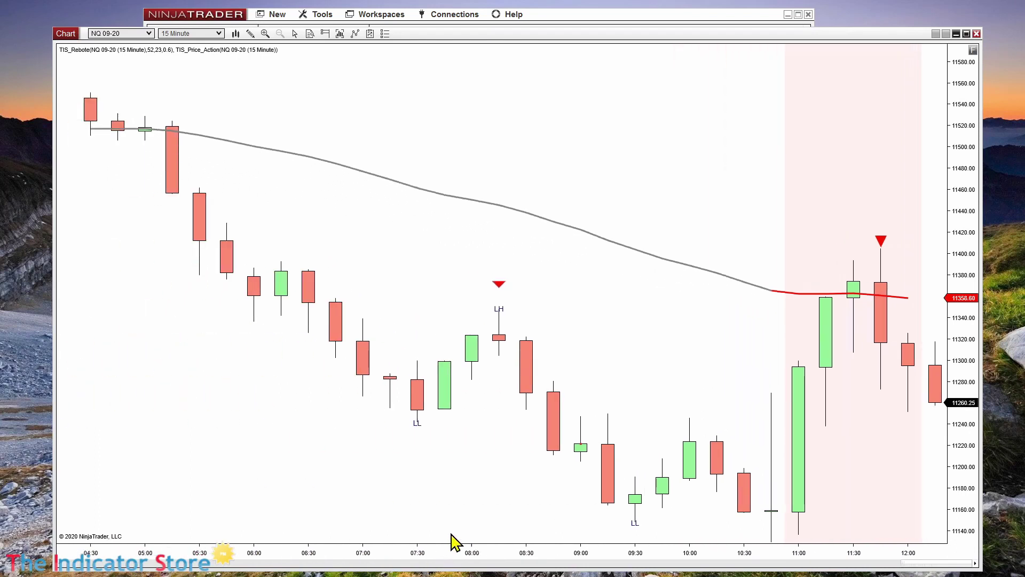
pyautogui.doubleClick(499, 287)
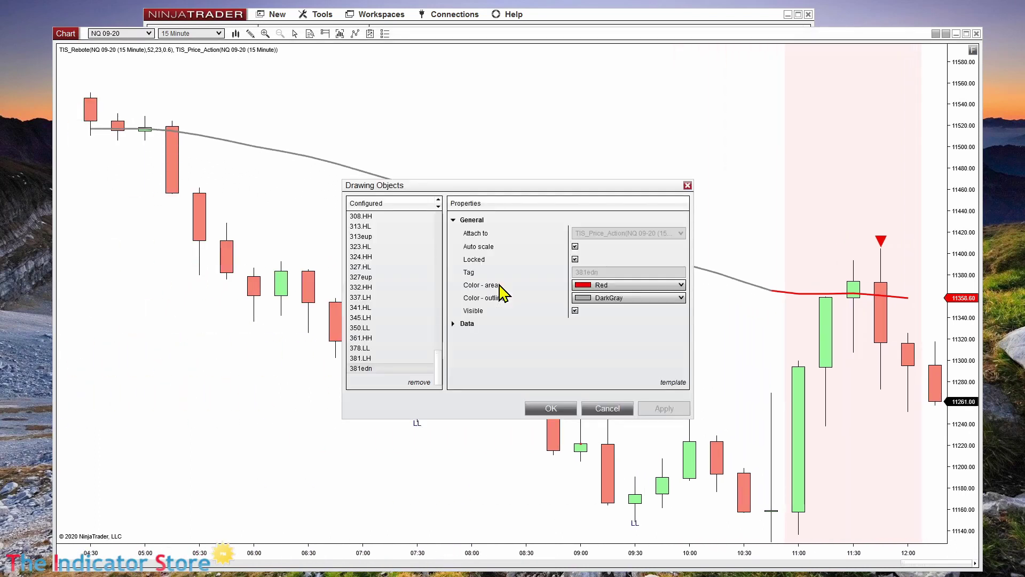
pyautogui.moveTo(485, 195)
pyautogui.mouseDown()
pyautogui.moveTo(617, 110)
pyautogui.moveTo(500, 95)
pyautogui.moveTo(480, 108)
pyautogui.mouseUp()
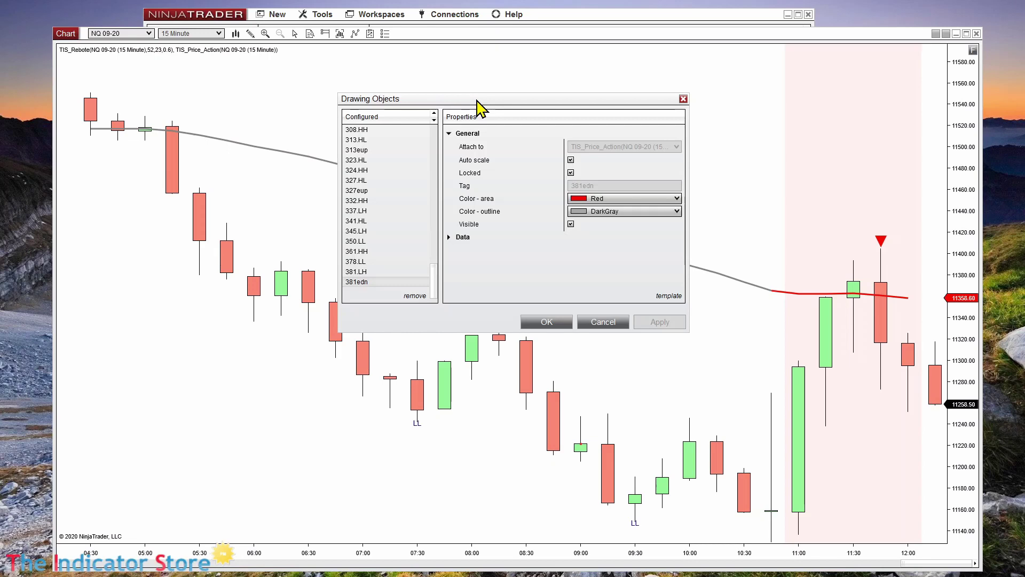
pyautogui.moveTo(432, 291); pyautogui.dragTo(457, 270)
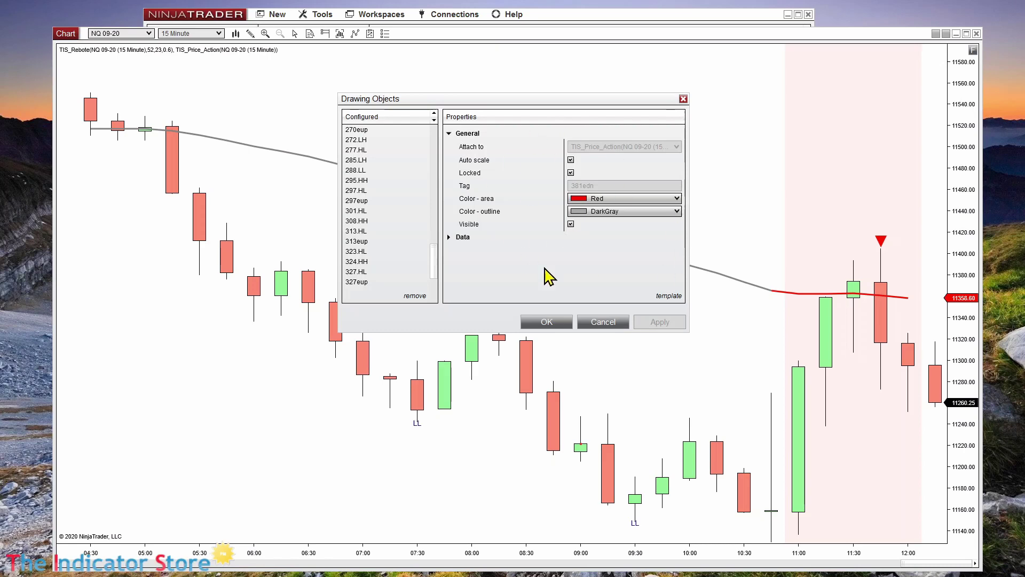
pyautogui.click(597, 321)
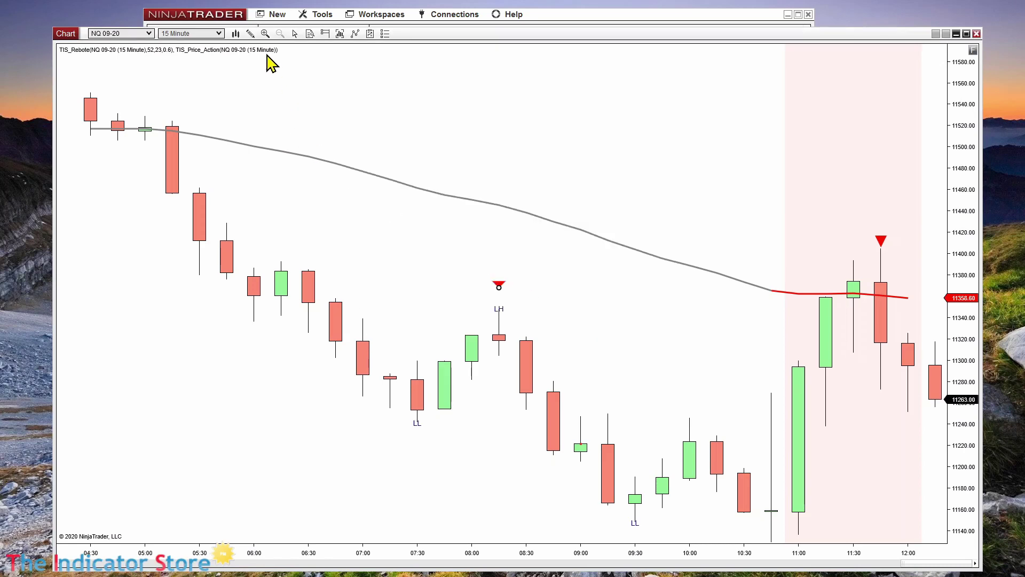
# - Place an Arrow Up chart marker above the 08:45 candle, just under the moving average line
pyautogui.click(252, 35)
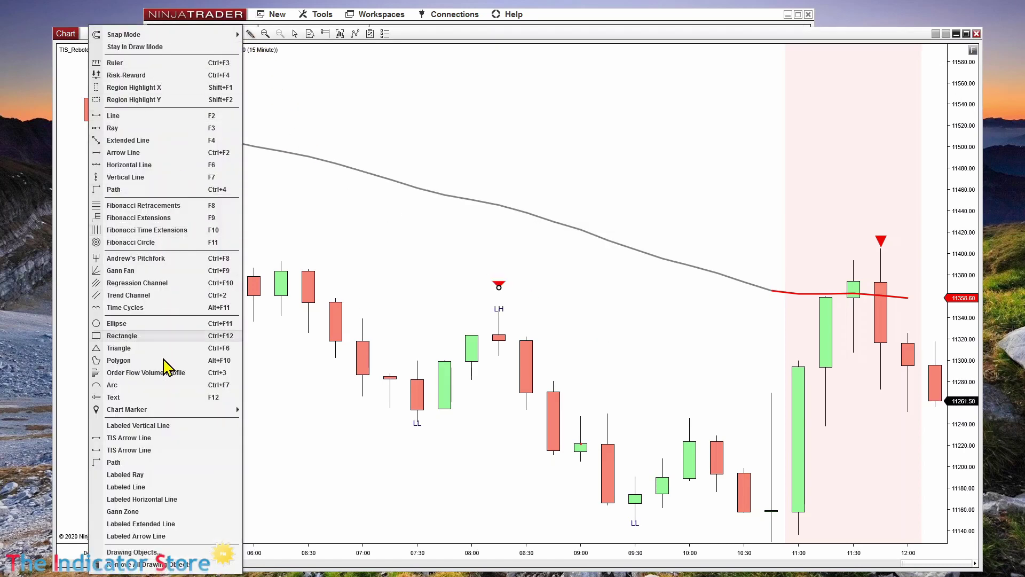
pyautogui.moveTo(145, 410)
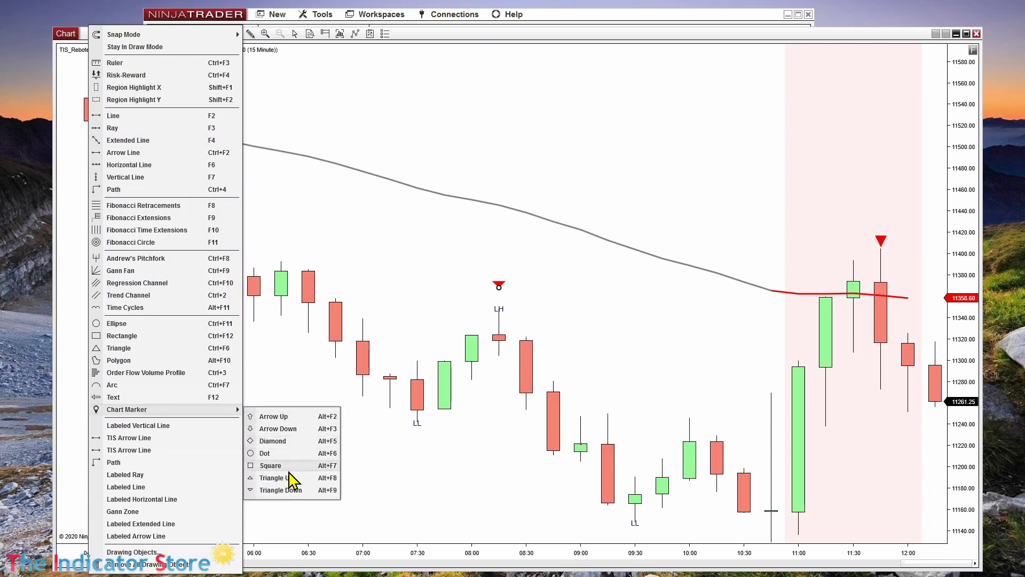
pyautogui.click(274, 416)
pyautogui.click(565, 281)
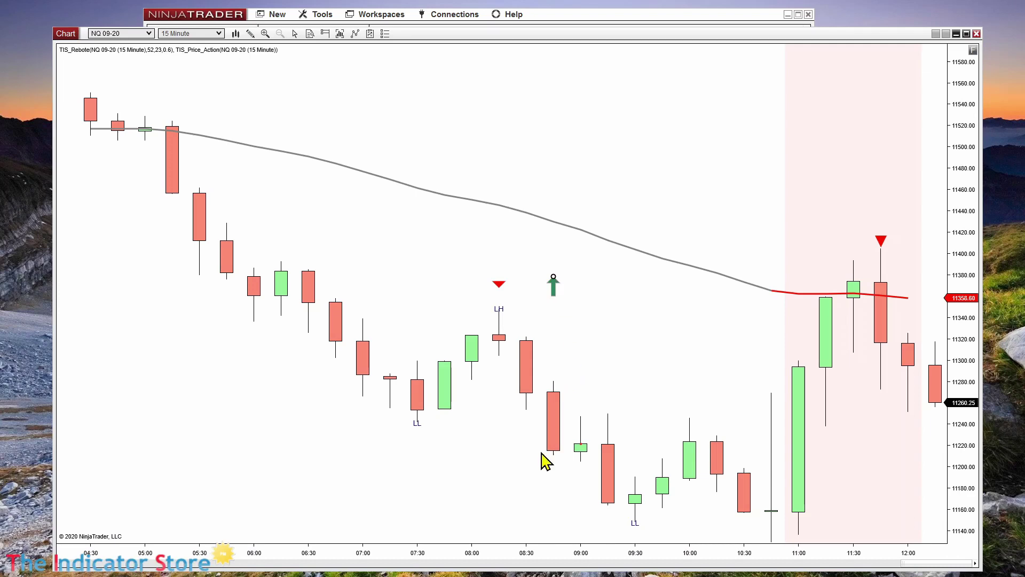
pyautogui.click(558, 531)
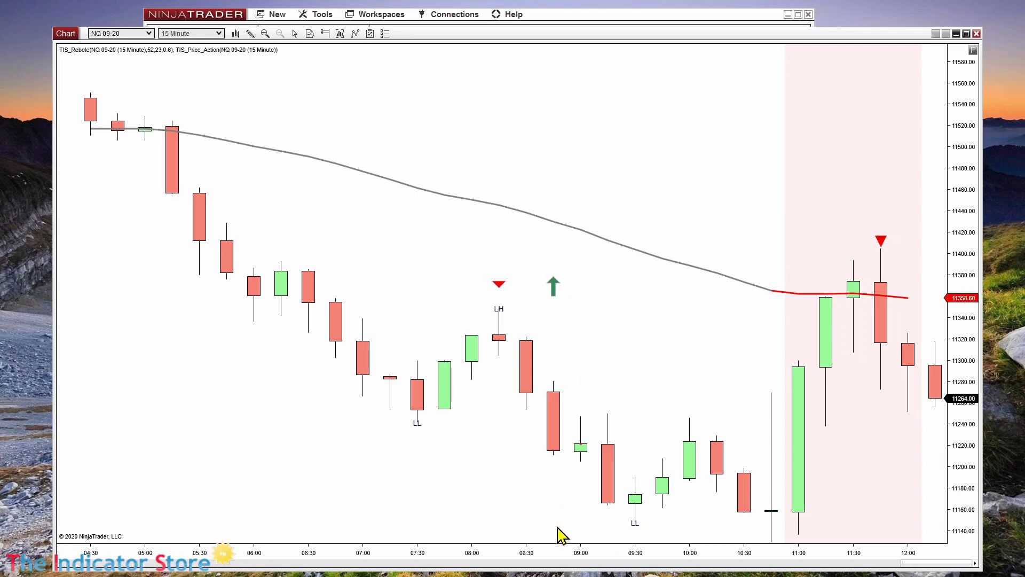
# - Inspect the indicator settings behind the red triangle signal at the 11:45 candle and close them without changes
pyautogui.moveTo(558, 561); pyautogui.dragTo(510, 537)
pyautogui.moveTo(664, 373); pyautogui.dragTo(515, 373)
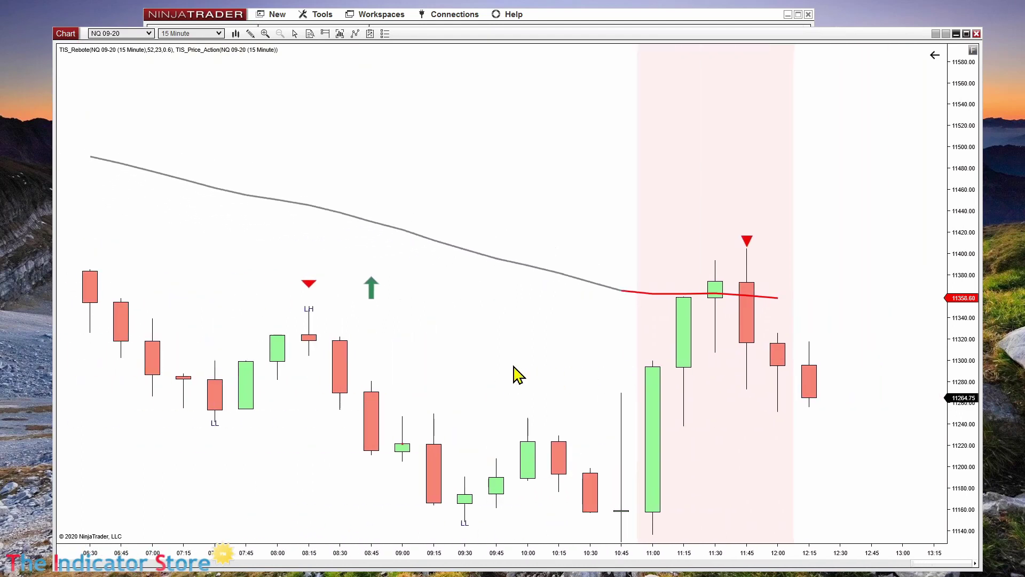
pyautogui.click(748, 243)
pyautogui.click(710, 324)
pyautogui.click(748, 244)
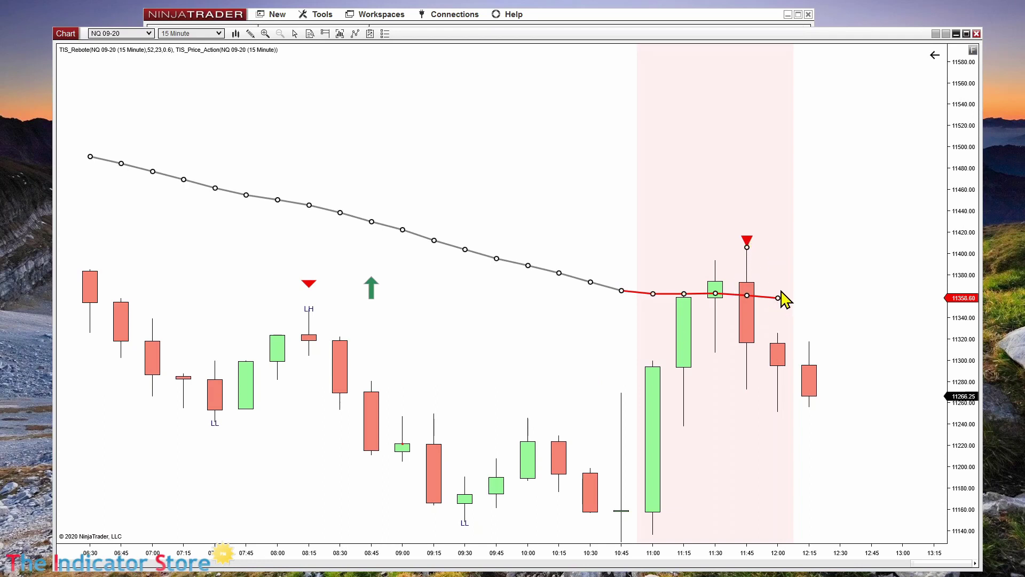
pyautogui.moveTo(297, 556); pyautogui.dragTo(401, 555)
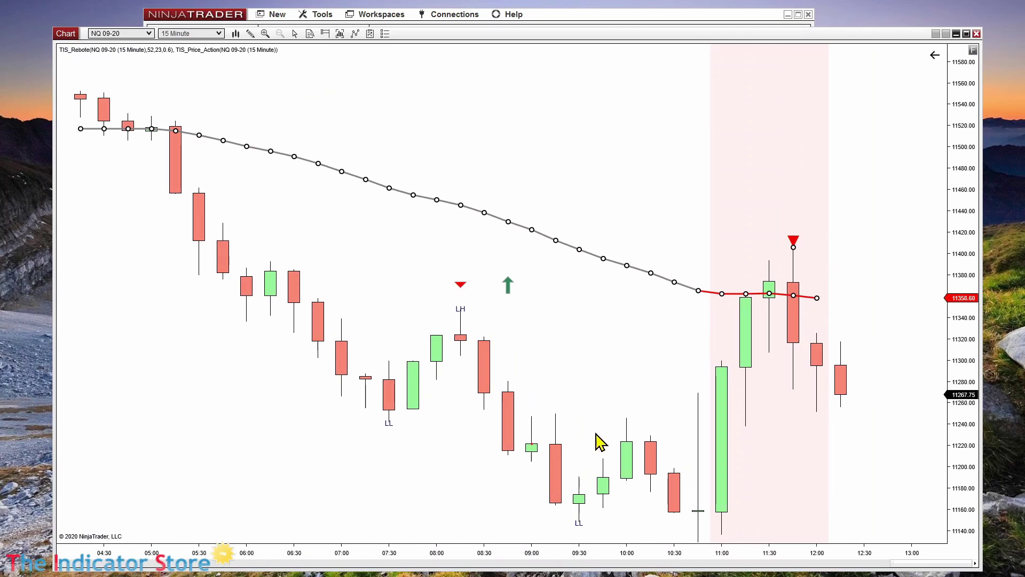
pyautogui.click(663, 222)
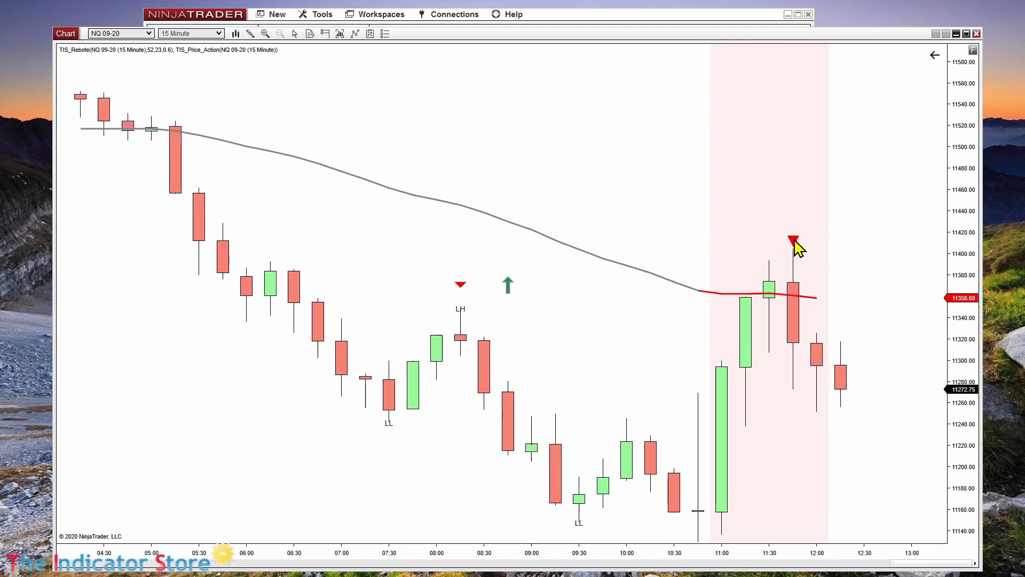
pyautogui.click(795, 242)
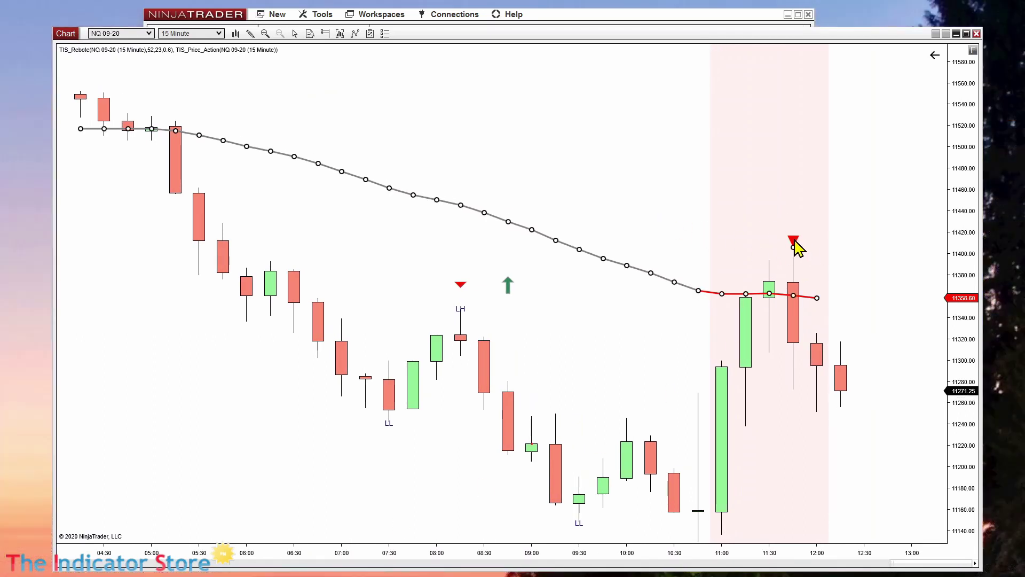
pyautogui.doubleClick(797, 247)
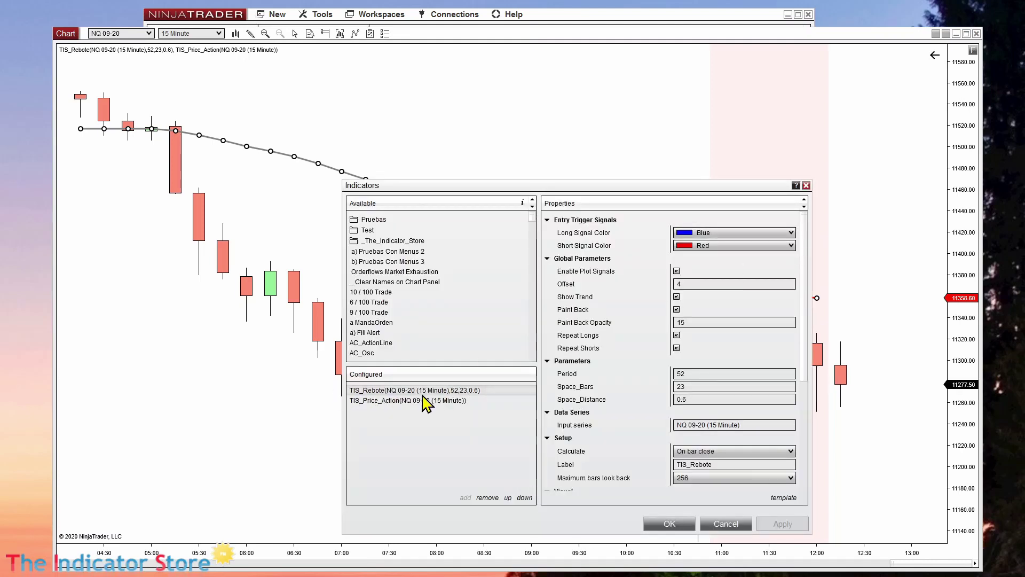
pyautogui.moveTo(658, 187); pyautogui.dragTo(582, 457)
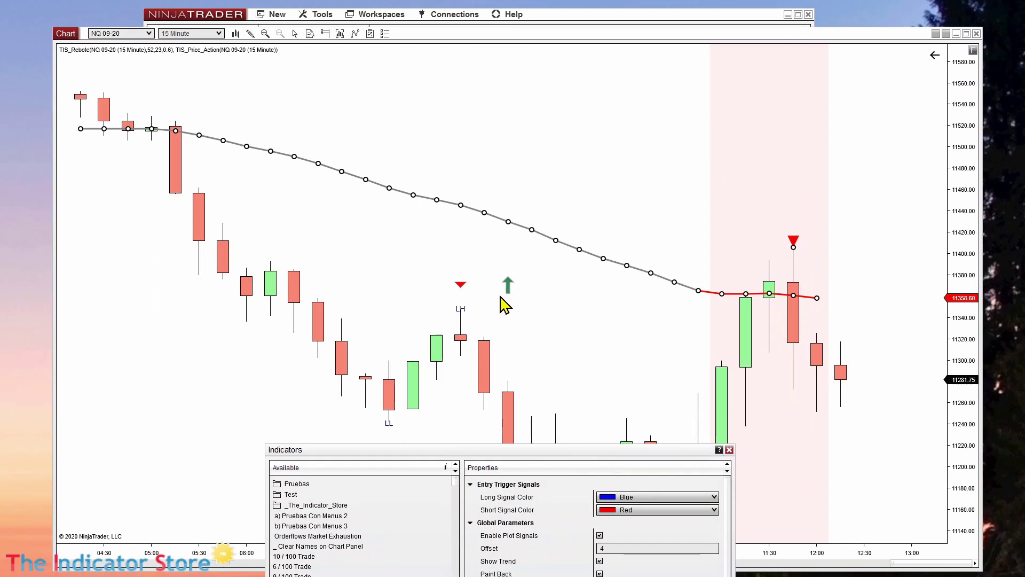
pyautogui.click(729, 450)
pyautogui.click(406, 116)
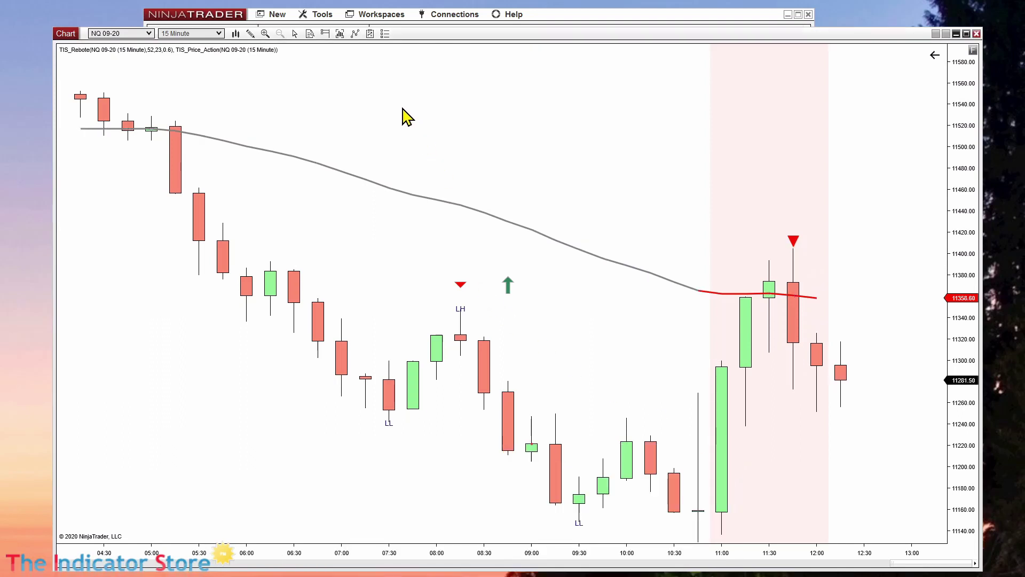
# - Review the available chart marker shapes again from the chart's own drawing tools list, without placing any
pyautogui.rightClick(406, 116)
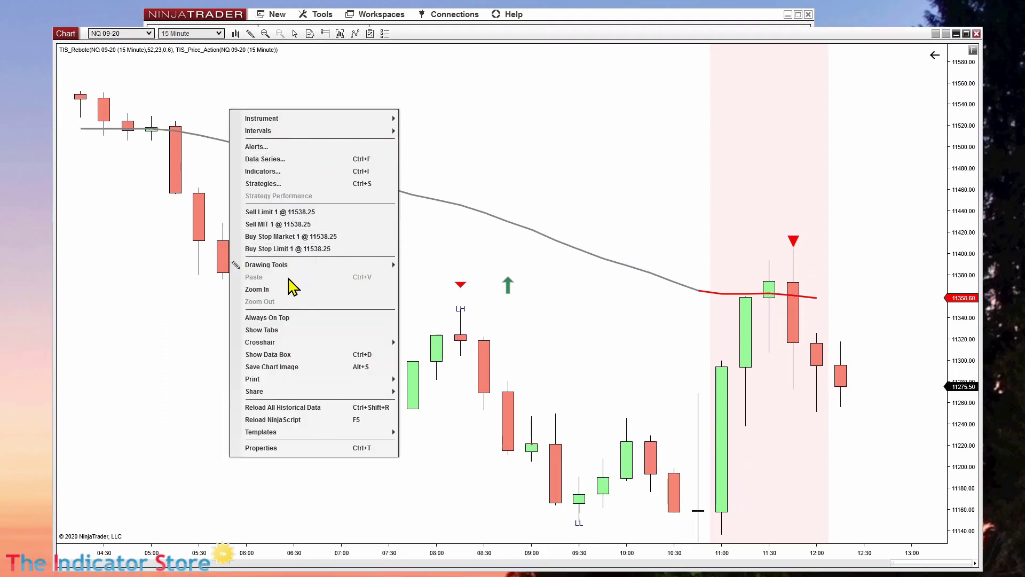
pyautogui.moveTo(251, 266)
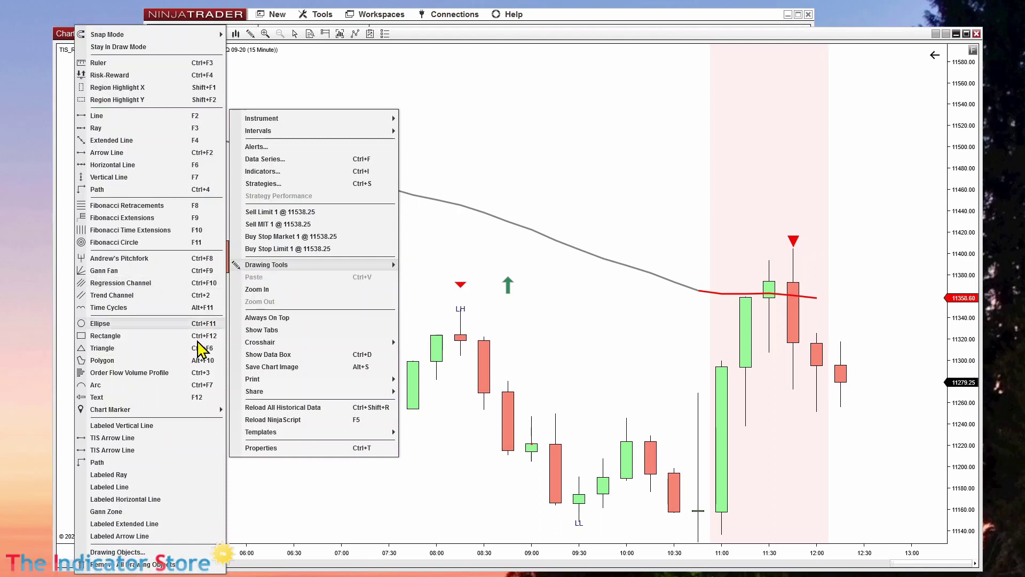
pyautogui.moveTo(111, 412)
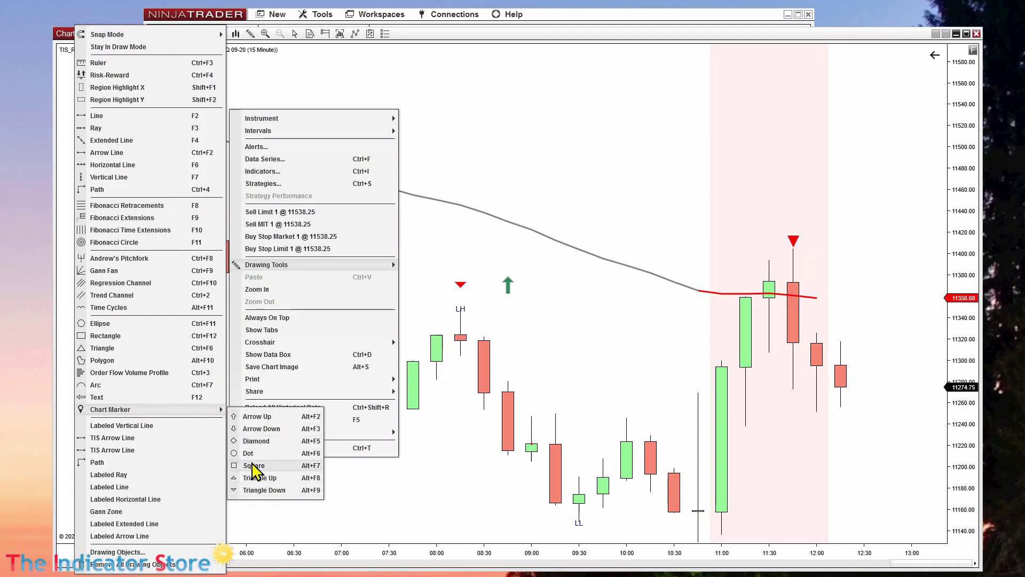
pyautogui.click(648, 315)
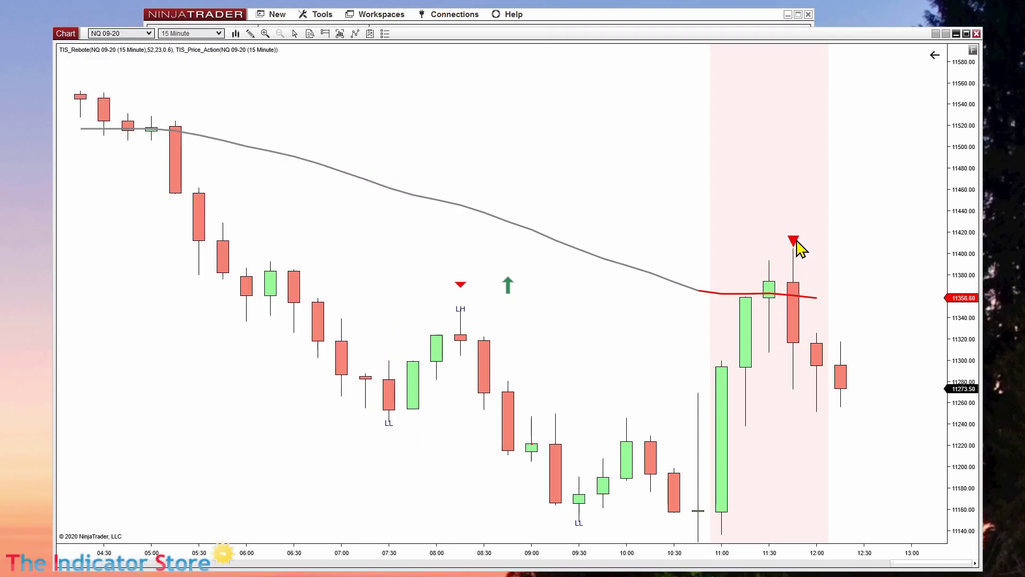
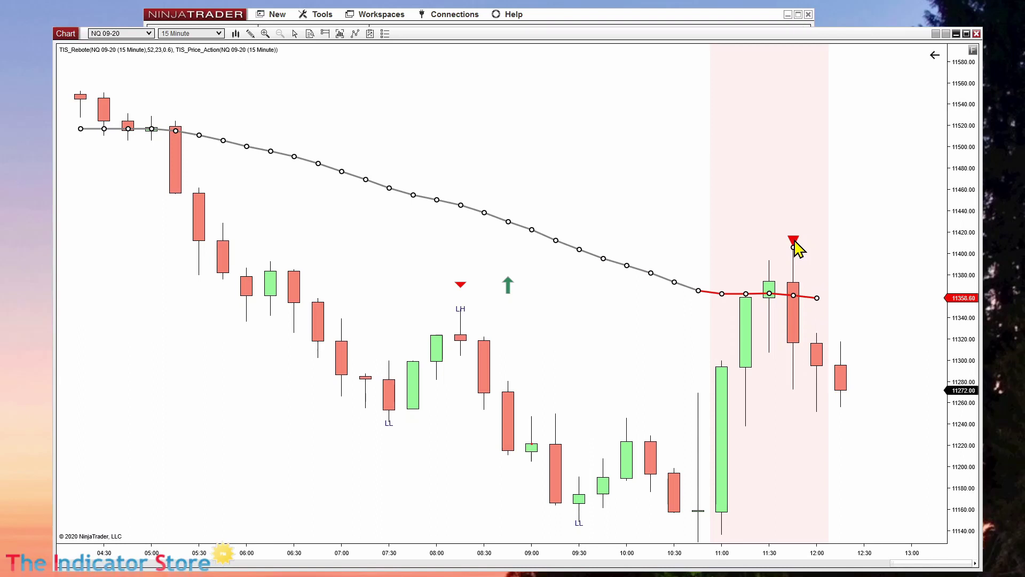
# - Change the Signal UP plot style of the TIS_Rebote indicator to Dot and apply it
pyautogui.doubleClick(795, 243)
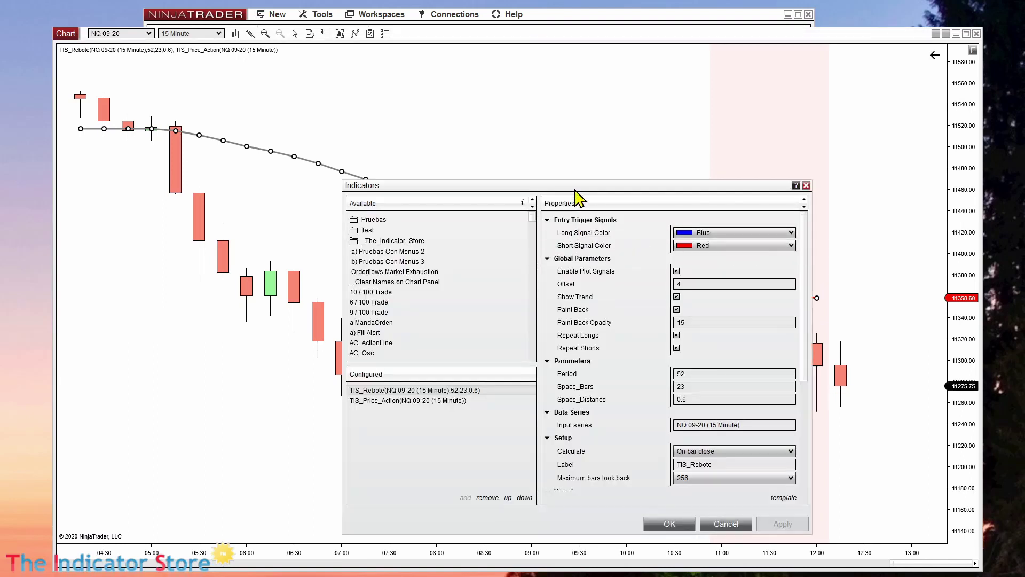
pyautogui.moveTo(567, 184); pyautogui.dragTo(479, 92)
pyautogui.scroll(-5, 614, 225)
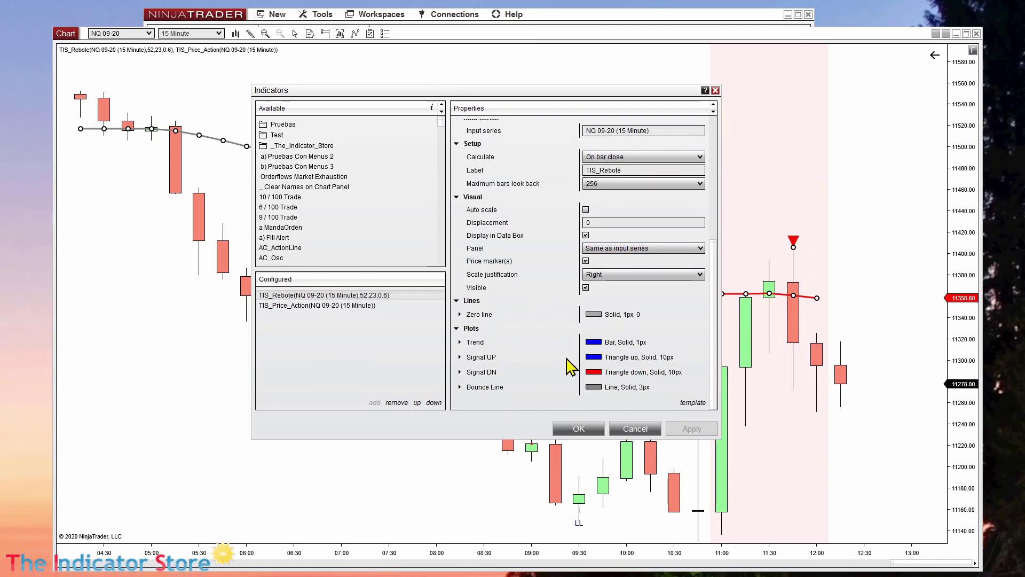
pyautogui.moveTo(620, 96); pyautogui.dragTo(550, 78)
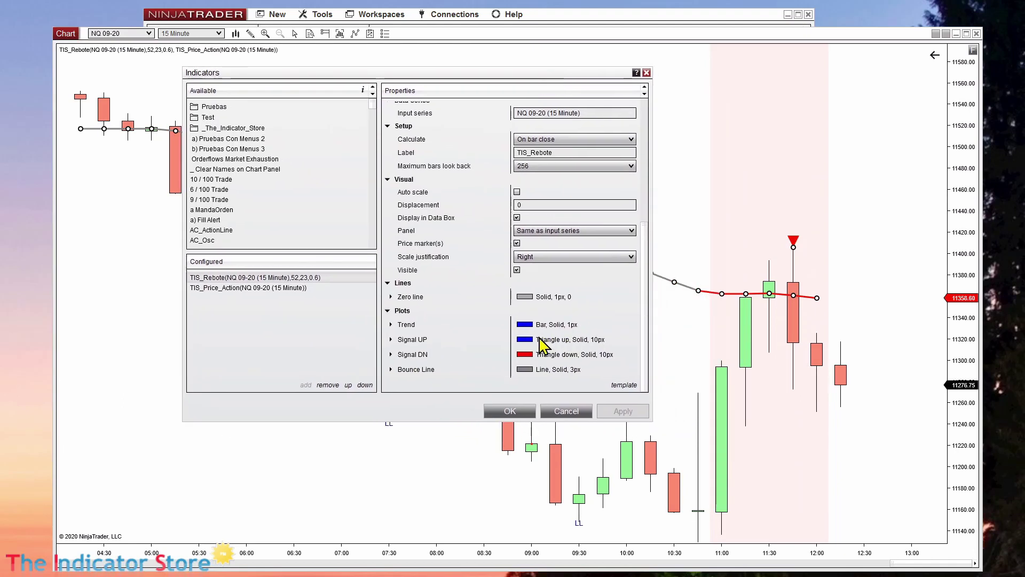
pyautogui.click(391, 340)
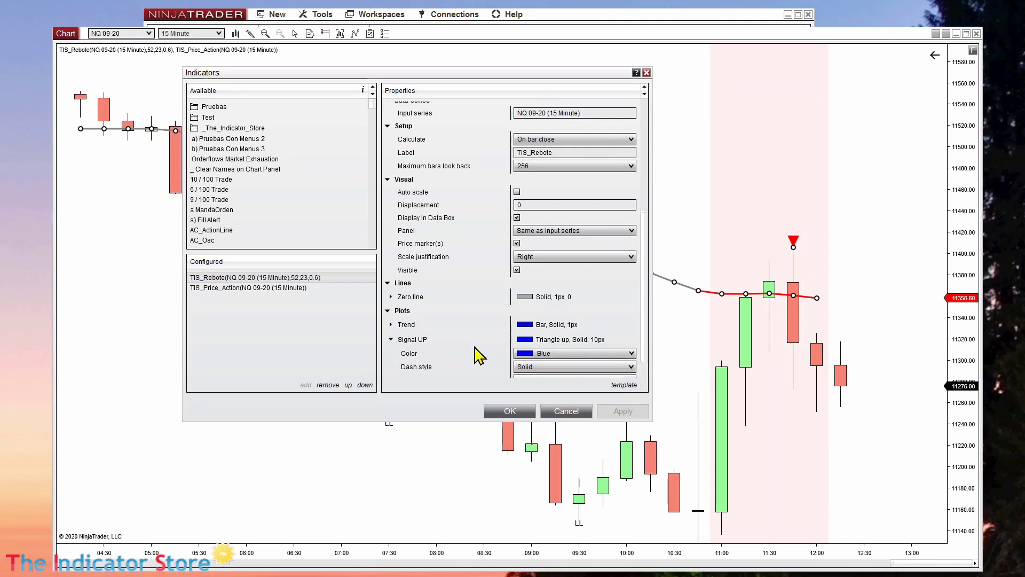
pyautogui.scroll(-2, 643, 334)
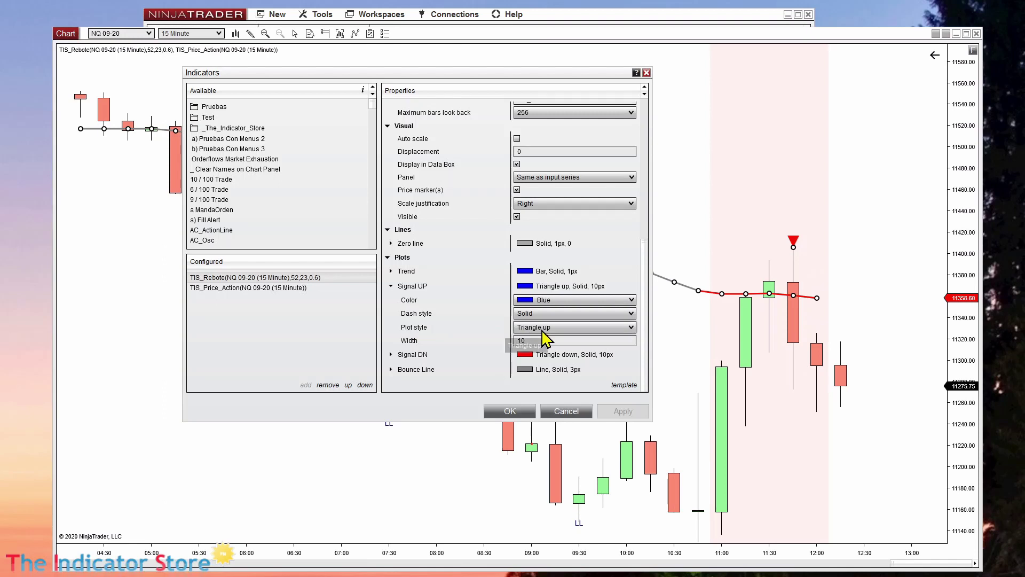
pyautogui.click(629, 328)
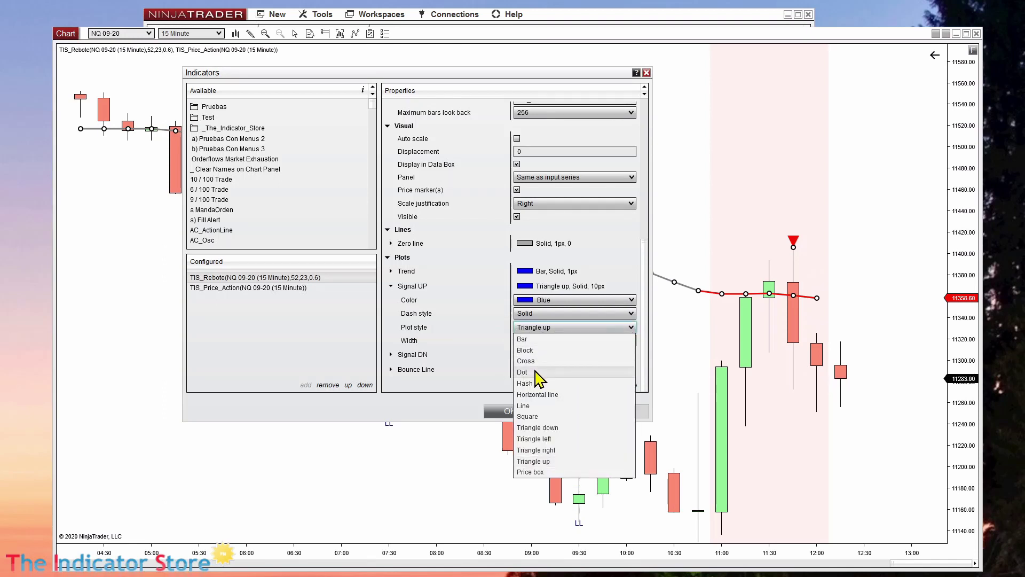
pyautogui.click(535, 372)
pyautogui.click(629, 412)
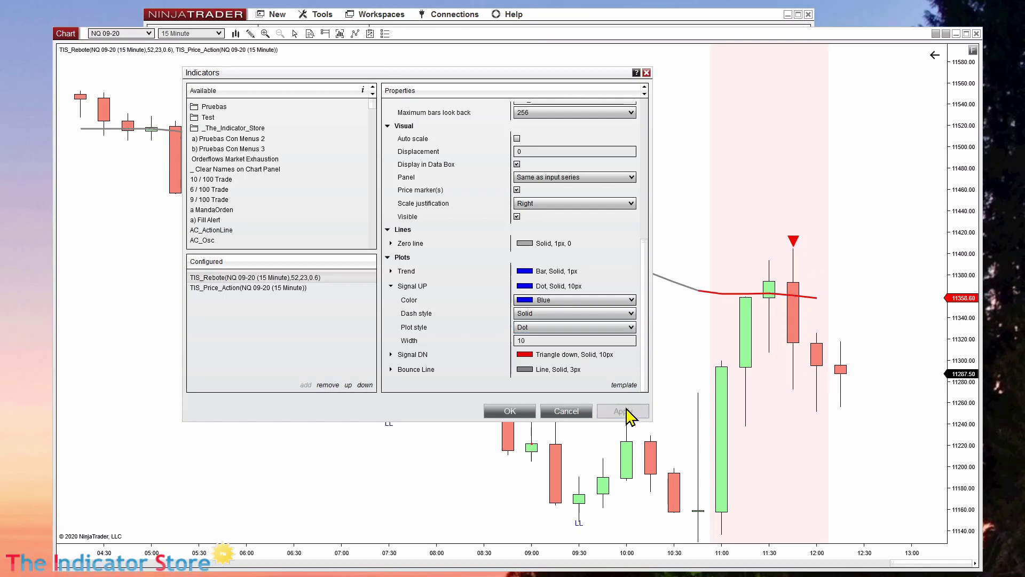
# - Change the Signal DN plot style of TIS_Rebote to Dot, apply it and close the indicator settings
pyautogui.click(391, 354)
pyautogui.scroll(-2, 419, 363)
pyautogui.click(539, 342)
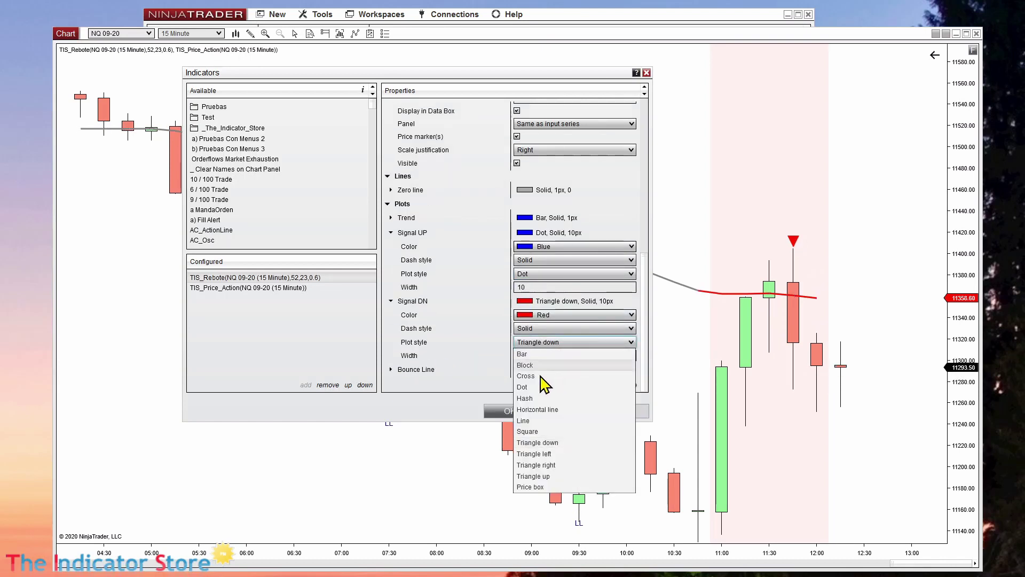
pyautogui.click(534, 387)
pyautogui.click(624, 412)
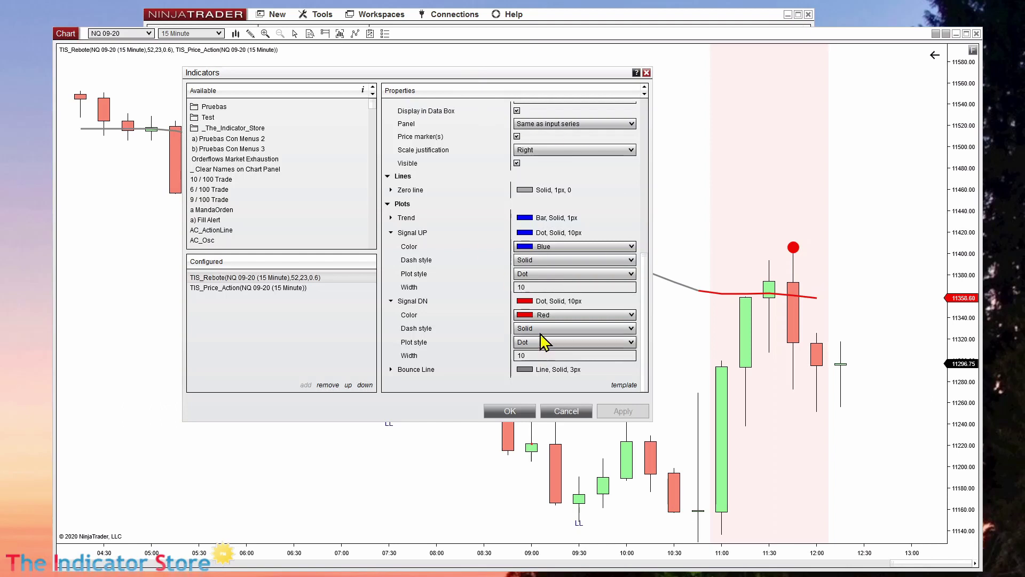
pyautogui.click(566, 411)
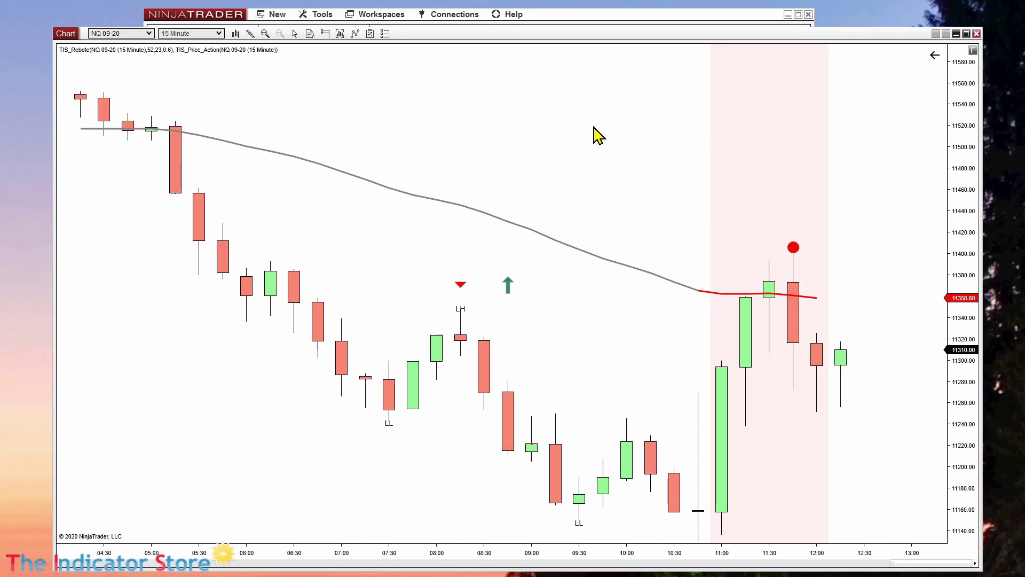
# - Add the Markers Plus - The Force indicator from the _The_Indicator_Store folder to the chart's configured indicators
pyautogui.rightClick(594, 128)
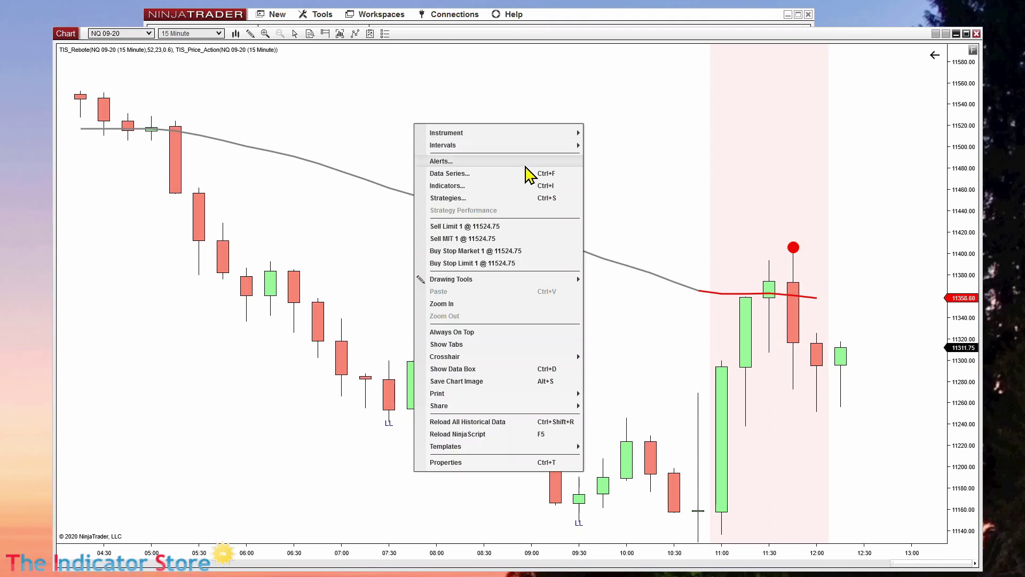
pyautogui.click(463, 186)
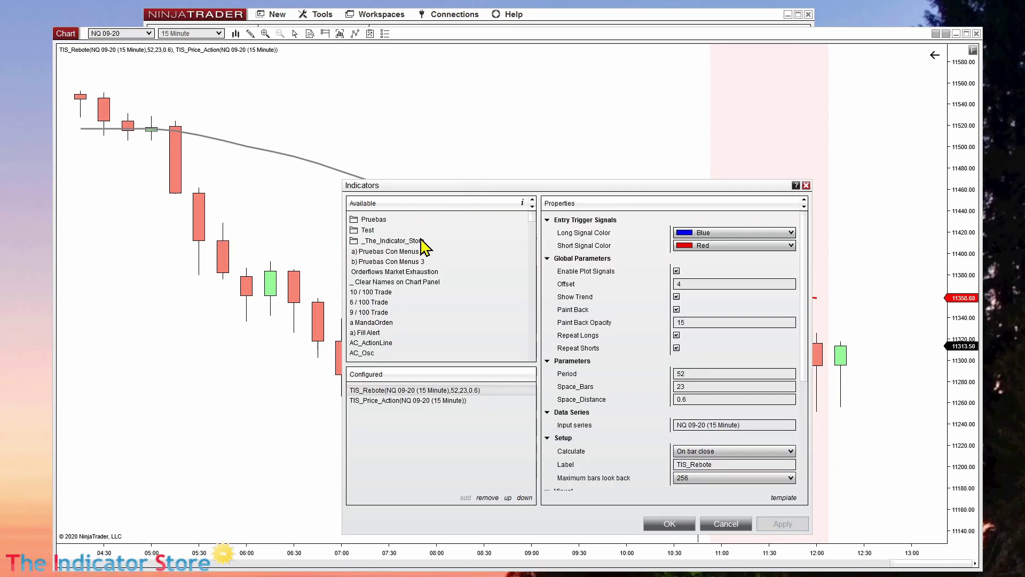
pyautogui.click(383, 241)
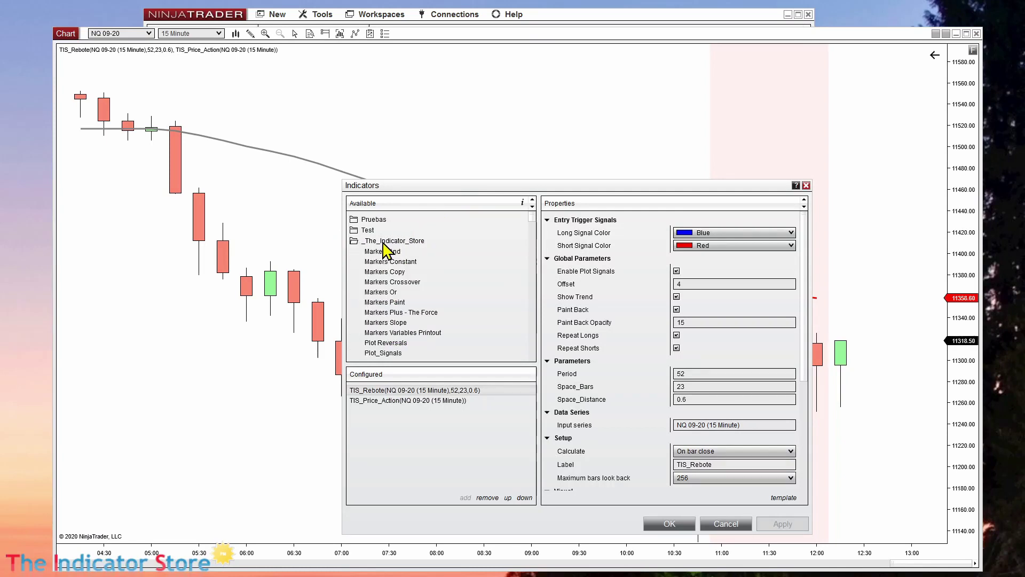
pyautogui.click(389, 313)
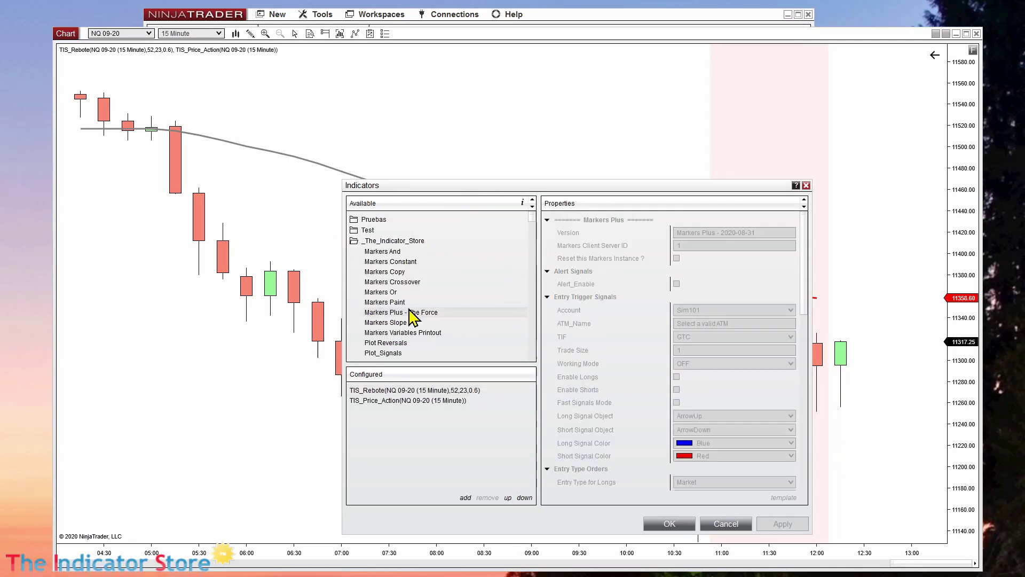
pyautogui.doubleClick(402, 314)
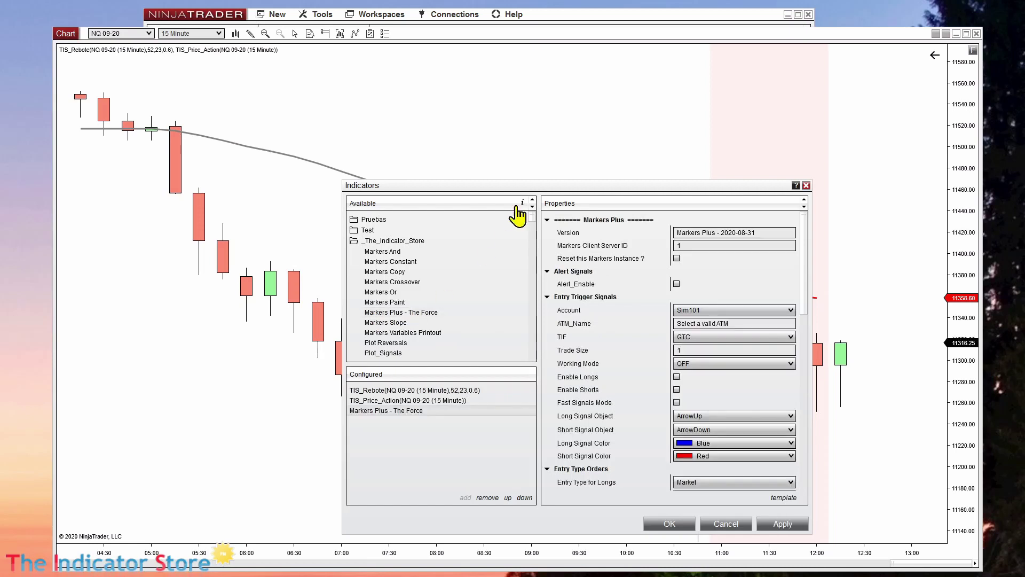
# - Review the object types available for the Long Signal Object of Markers Plus without changing it
pyautogui.moveTo(553, 183); pyautogui.dragTo(704, 63)
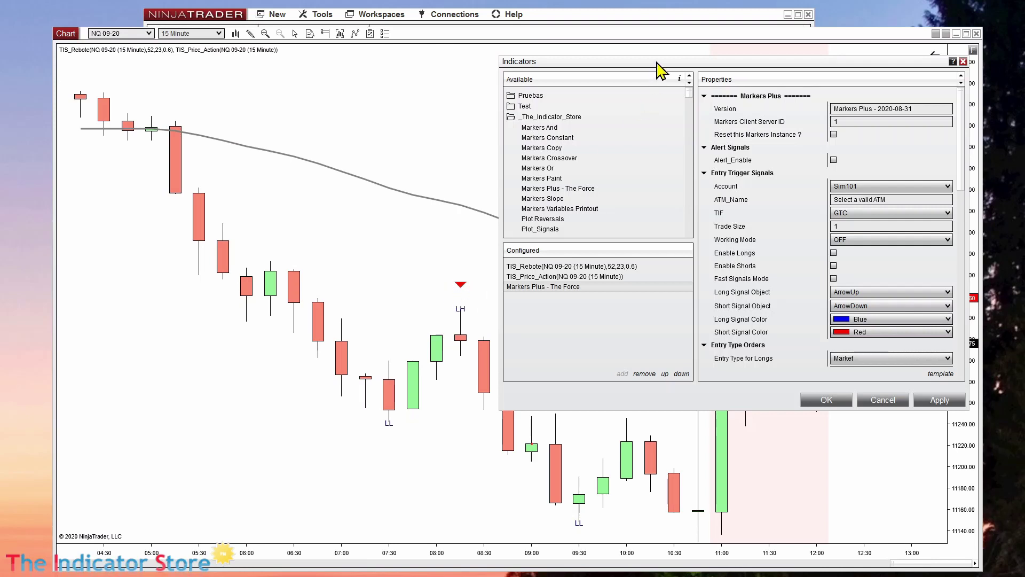
pyautogui.moveTo(658, 63); pyautogui.dragTo(511, 82)
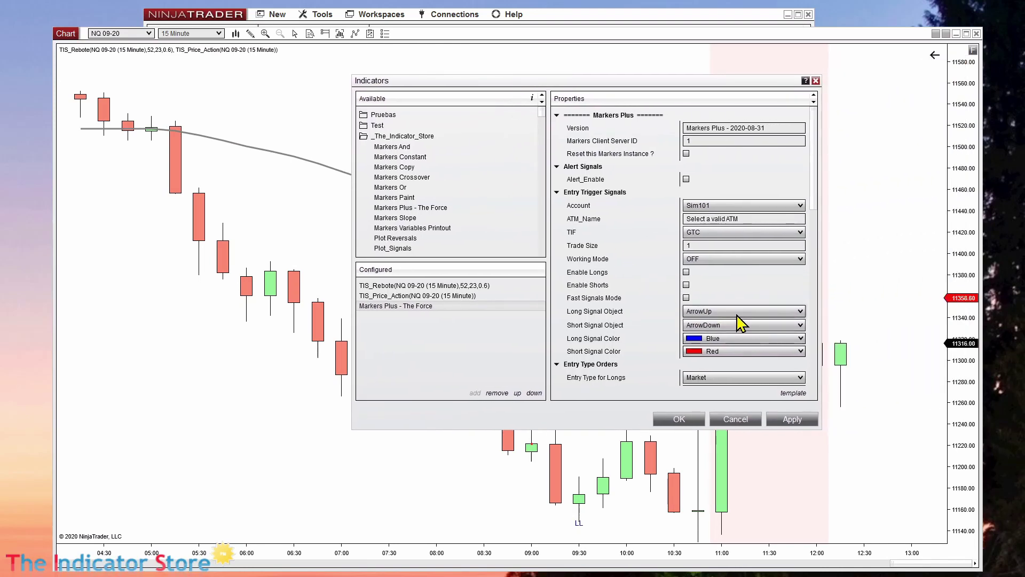
pyautogui.click(799, 312)
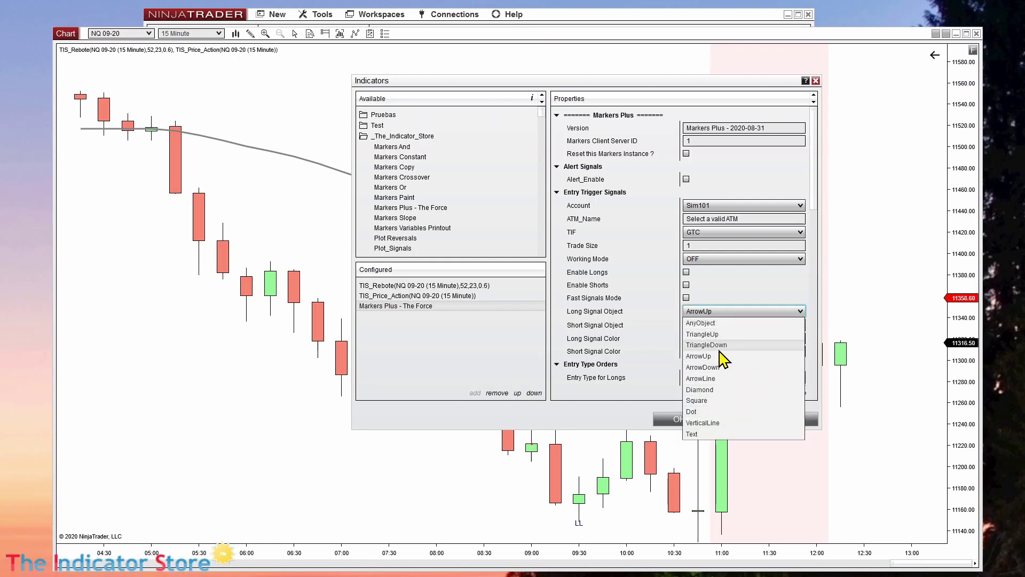
pyautogui.click(586, 95)
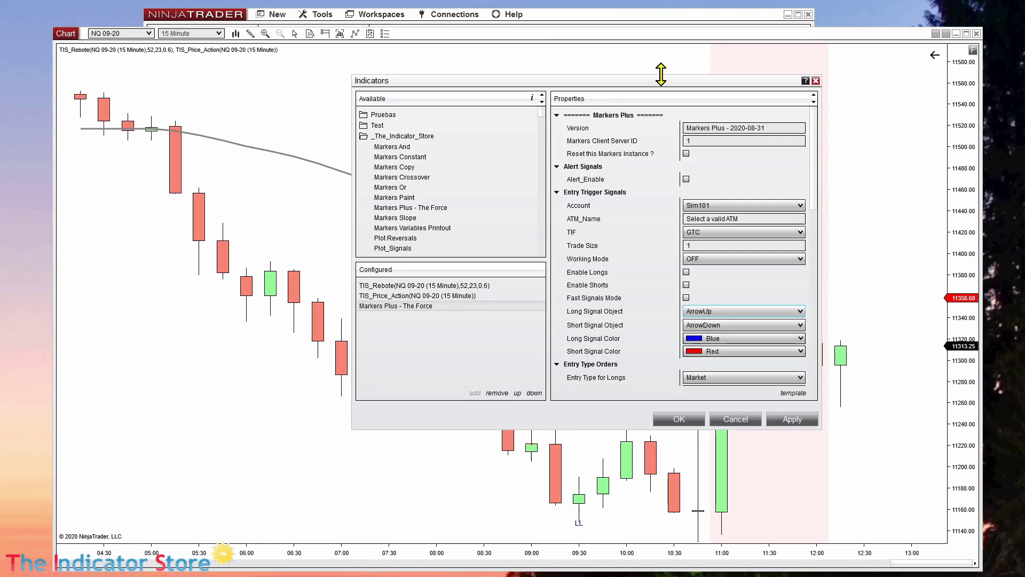
# - Set the Markers Plus Short Signal Object to TriangleDown and the Long Signal Object to TriangleUp
pyautogui.moveTo(600, 84); pyautogui.dragTo(734, 86)
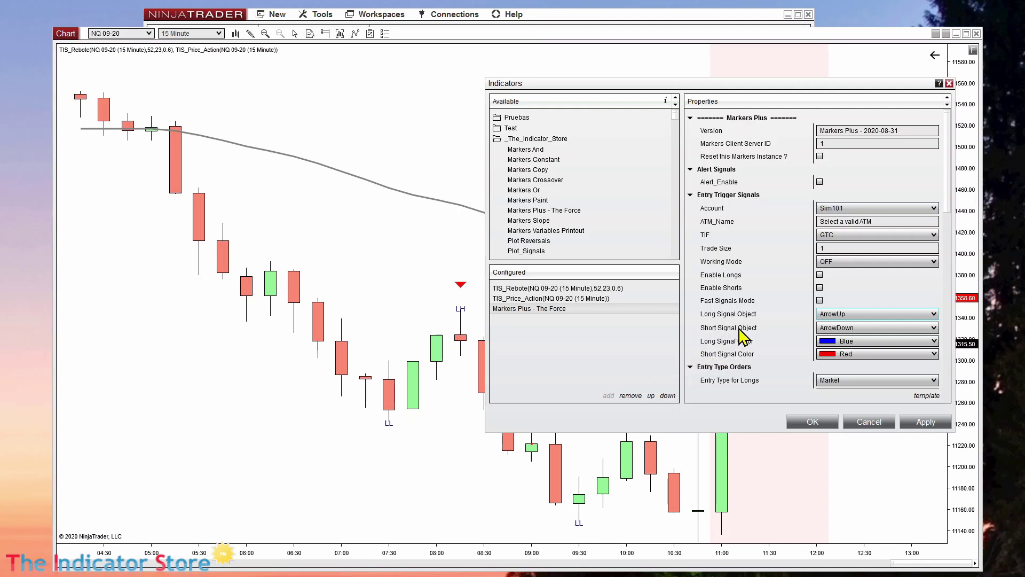
pyautogui.click(841, 328)
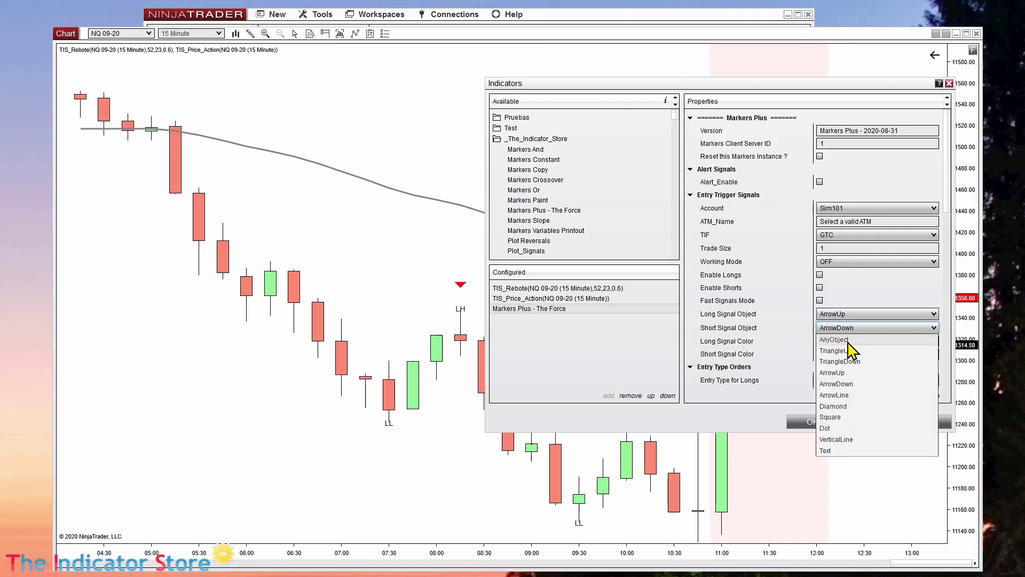
pyautogui.click(861, 363)
pyautogui.click(847, 356)
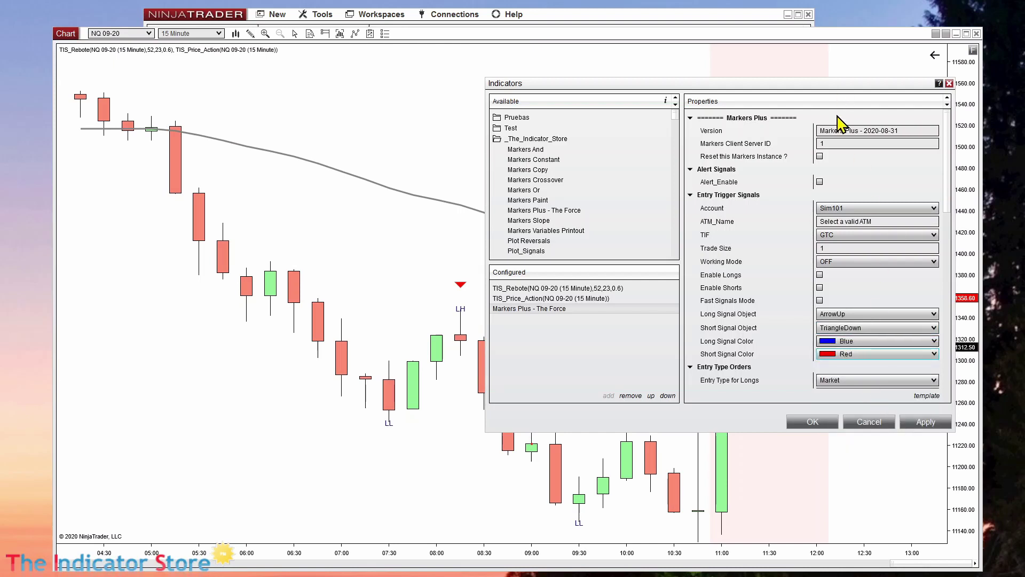
pyautogui.click(861, 328)
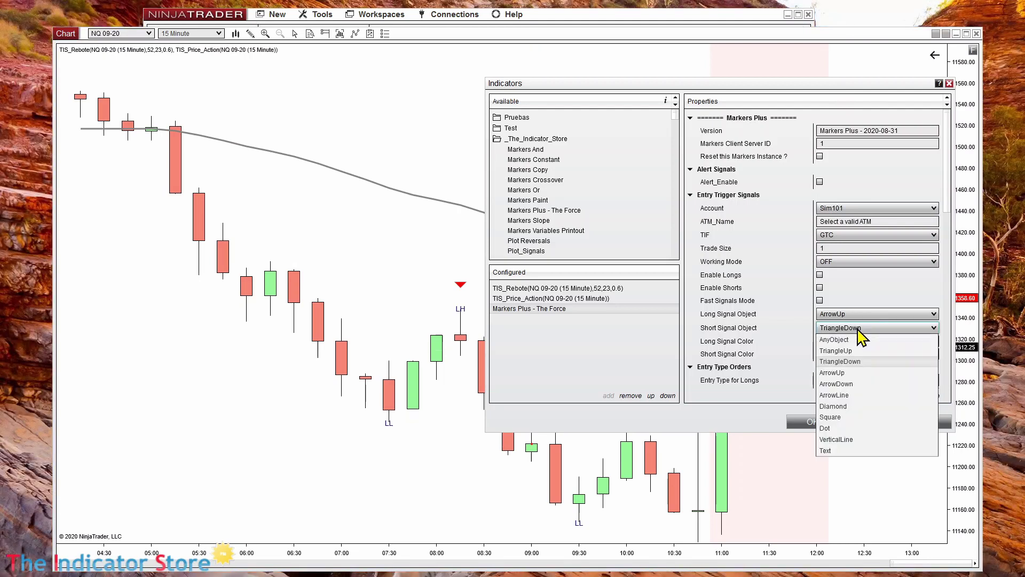
pyautogui.click(857, 315)
pyautogui.click(856, 315)
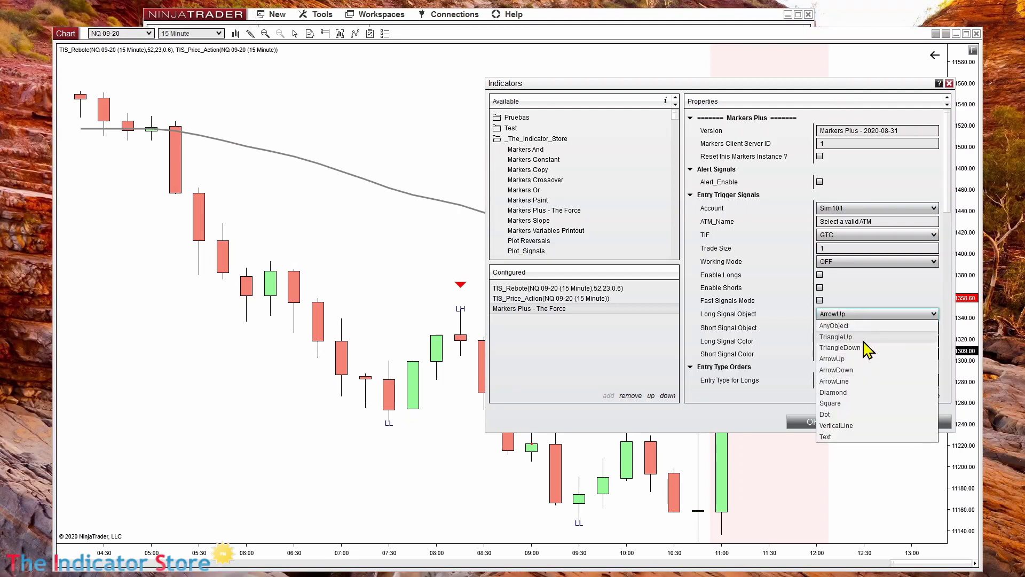
pyautogui.click(861, 340)
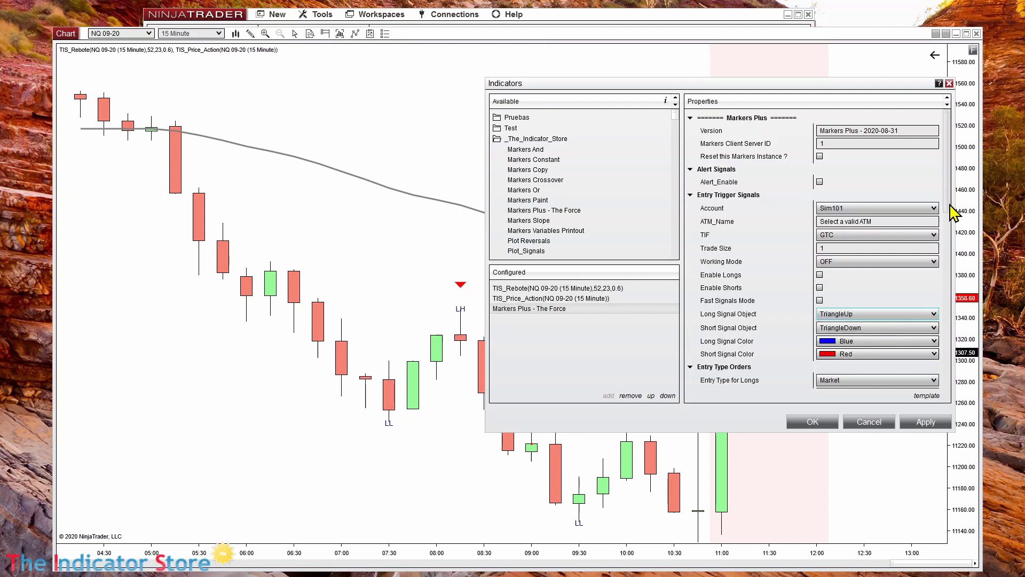
# - Enable exits to review the long and short exit signal object options, and disable exits again
pyautogui.scroll(-3, 953, 211)
pyautogui.scroll(-4, 889, 264)
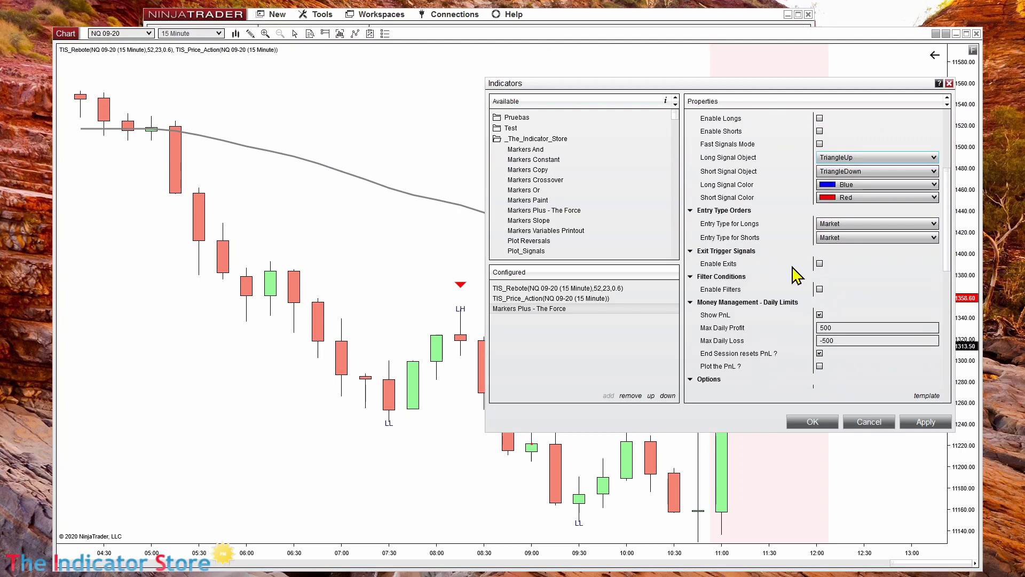
pyautogui.click(820, 263)
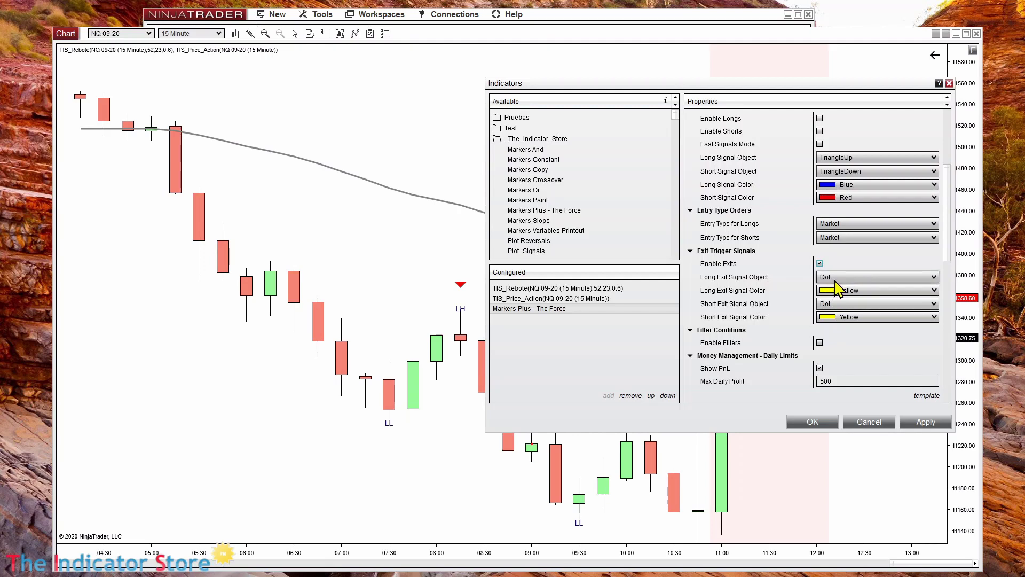
pyautogui.click(834, 278)
pyautogui.click(836, 280)
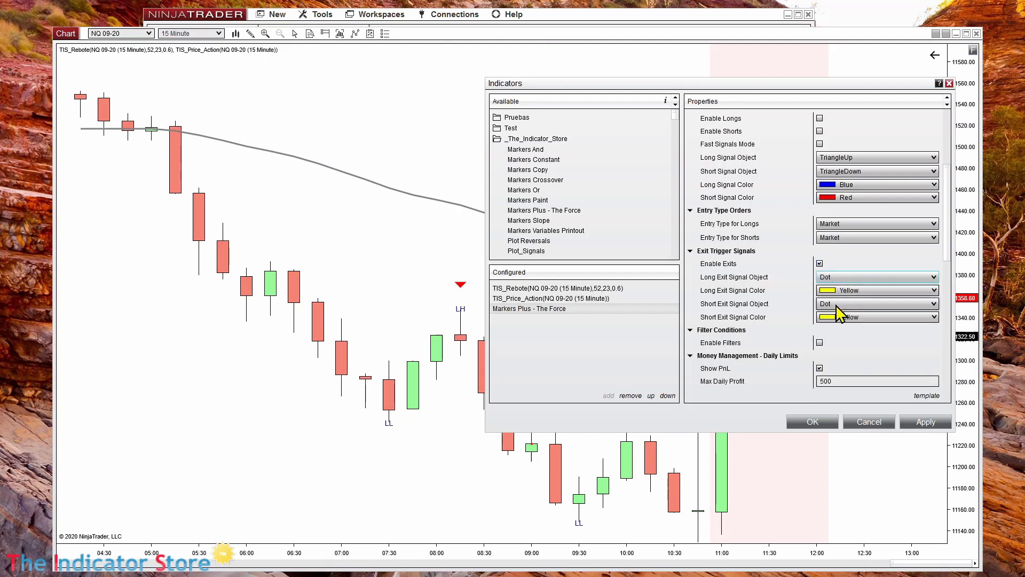
pyautogui.click(843, 303)
pyautogui.click(855, 312)
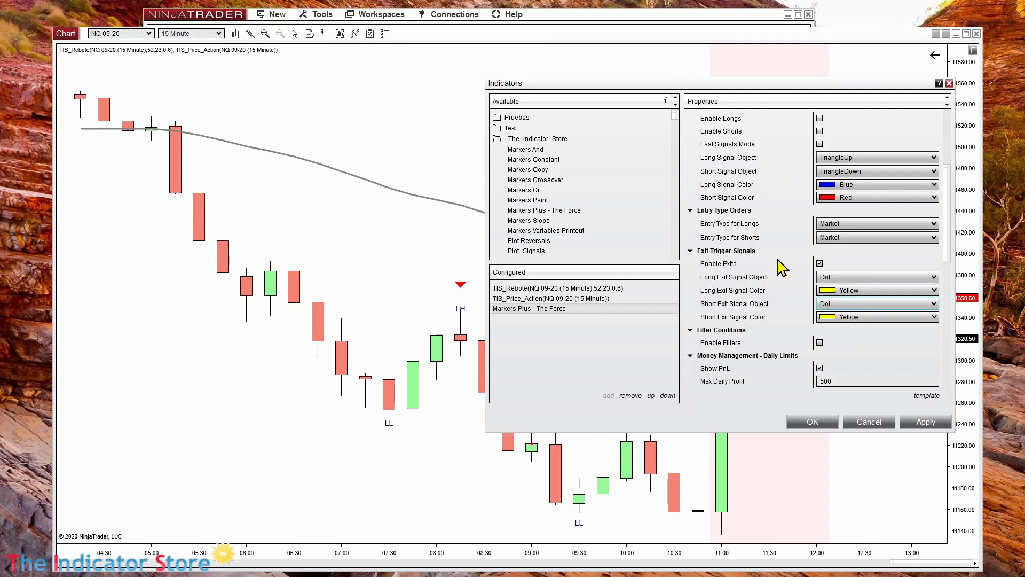
pyautogui.click(819, 263)
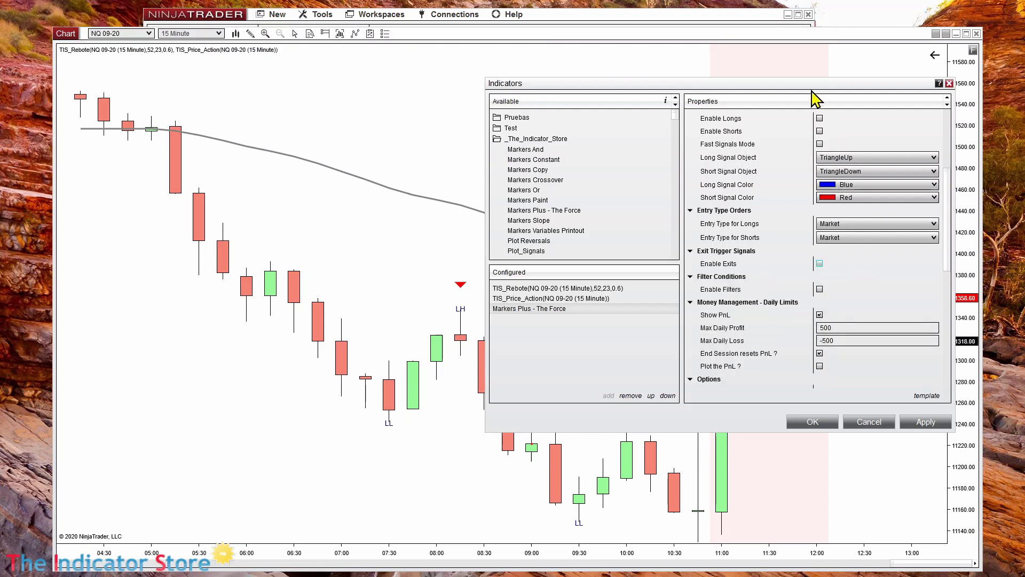
# - Set the Entry Type for Longs of Markers Plus to High
pyautogui.moveTo(812, 91); pyautogui.dragTo(708, 158)
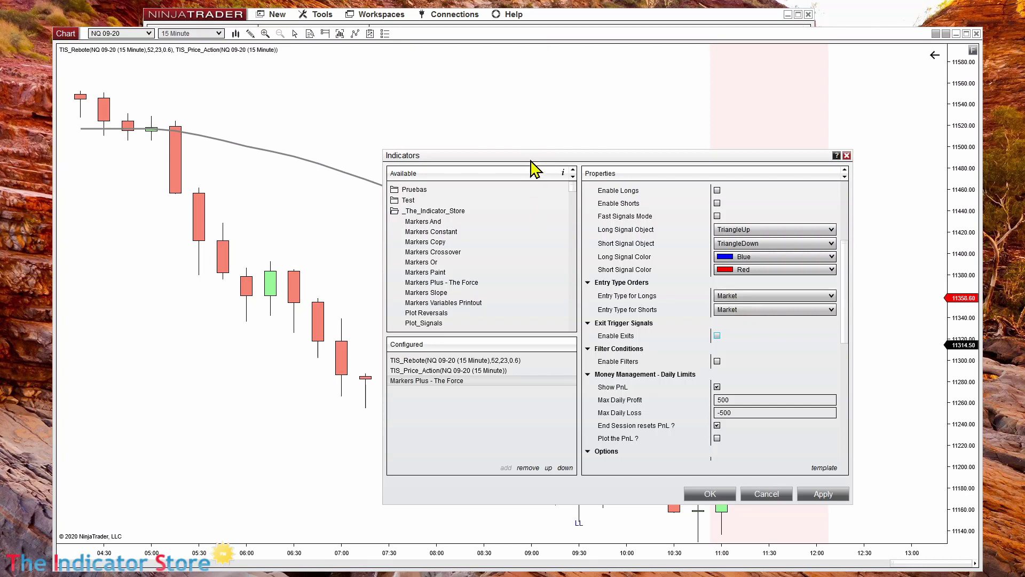
pyautogui.moveTo(530, 158); pyautogui.dragTo(361, 92)
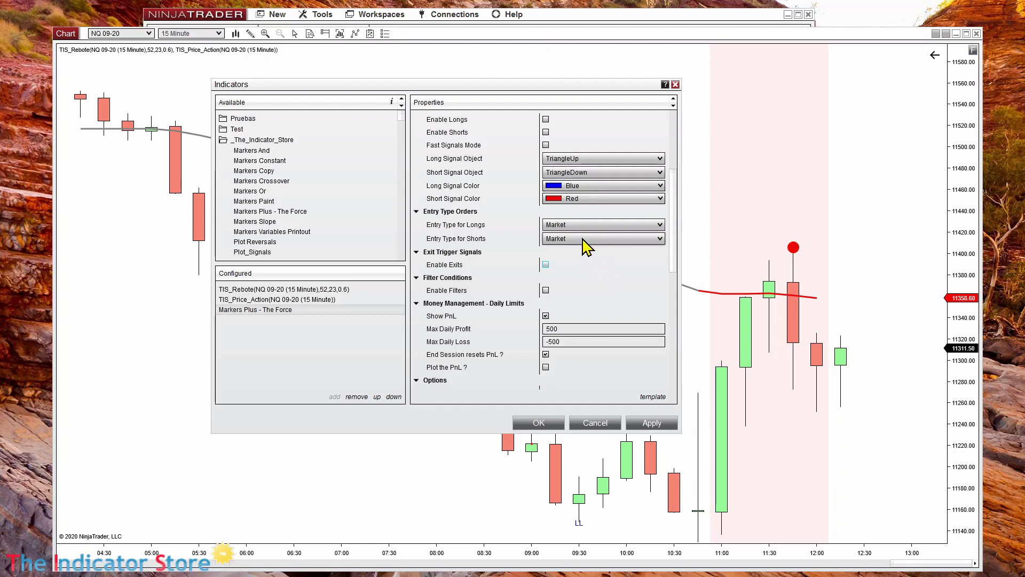
pyautogui.click(557, 226)
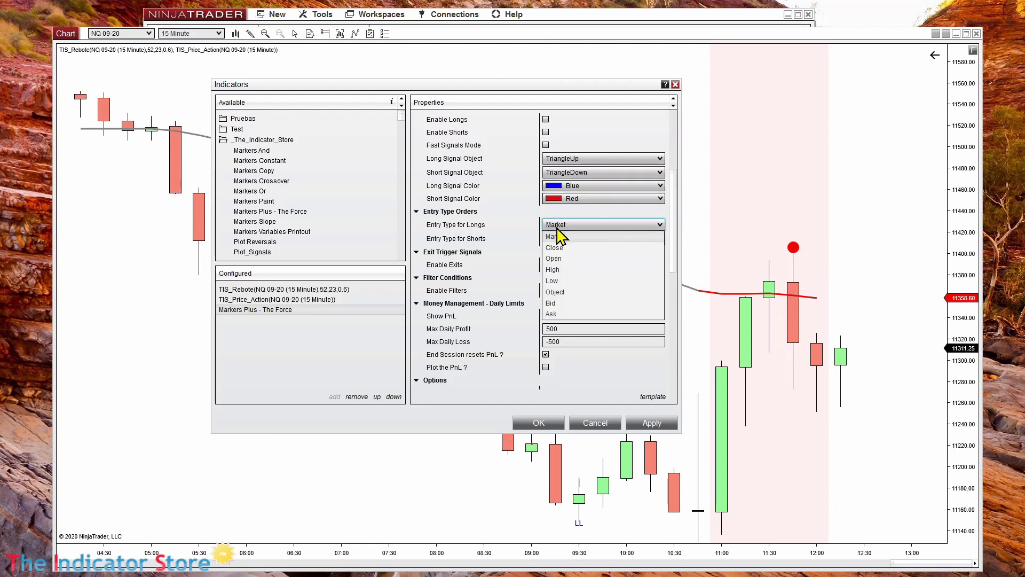
pyautogui.click(559, 269)
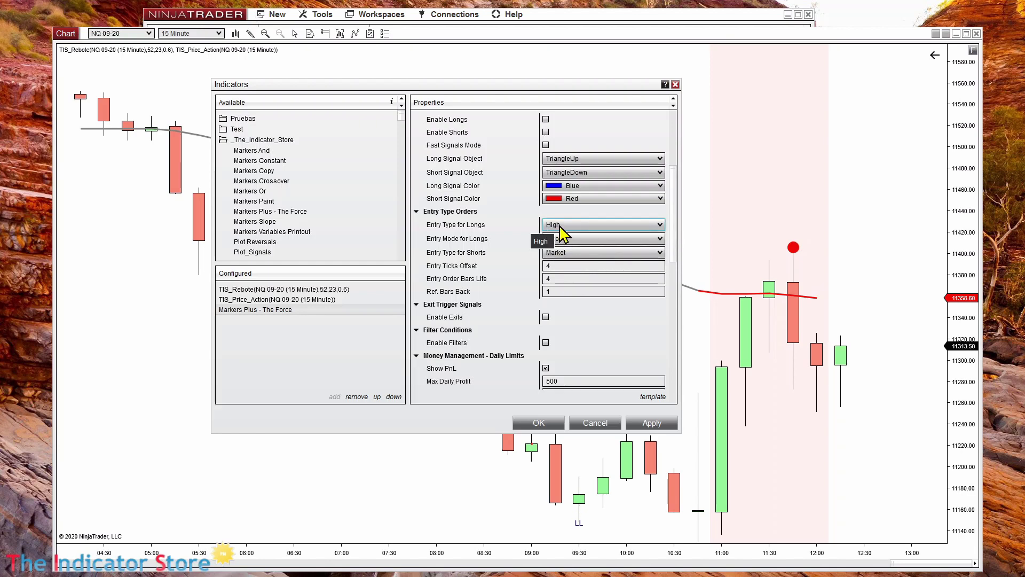
# - Set the Entry Ticks Offset of Markers Plus to 5
pyautogui.click(546, 266)
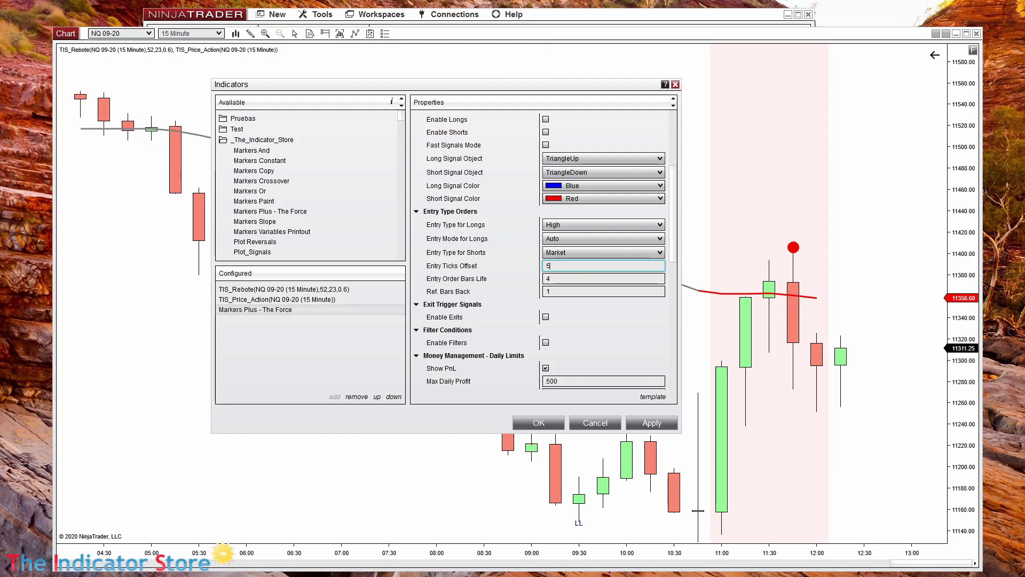
pyautogui.click(559, 277)
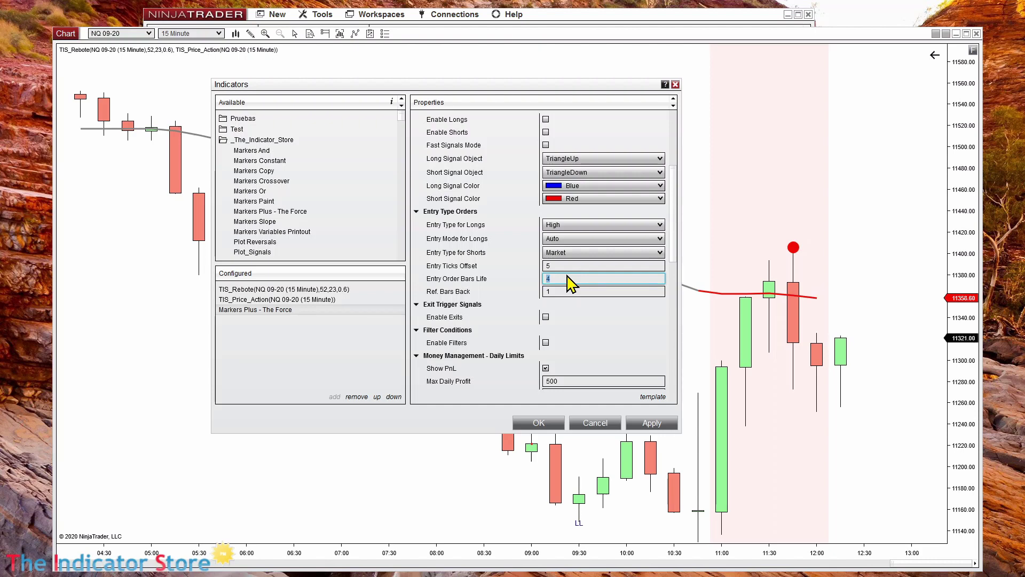
# - Try Ref. Bars Back values of 2 and 3 for Markers Plus, and set it back to 1
pyautogui.click(559, 290)
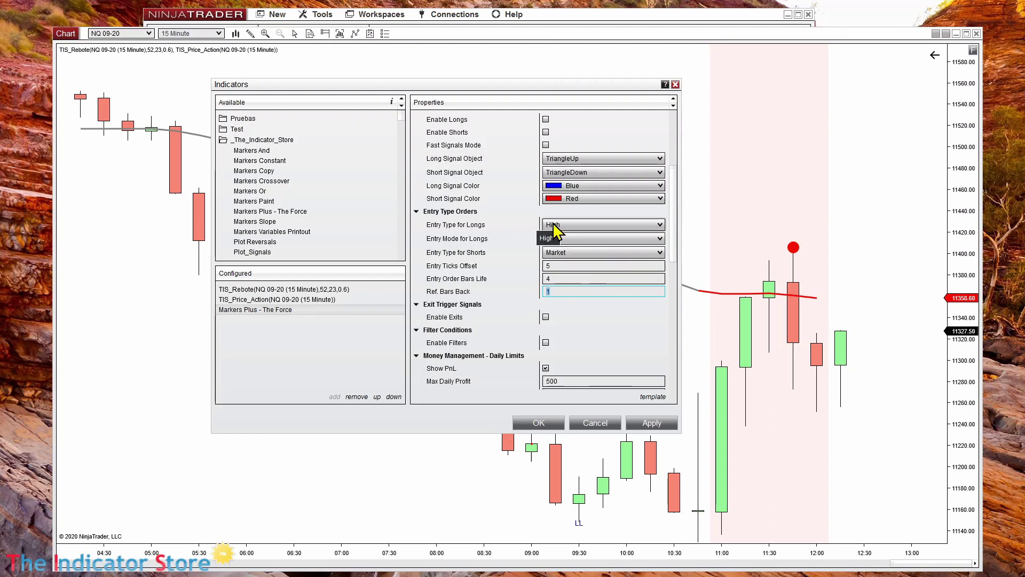
pyautogui.doubleClick(557, 291)
pyautogui.write('2')
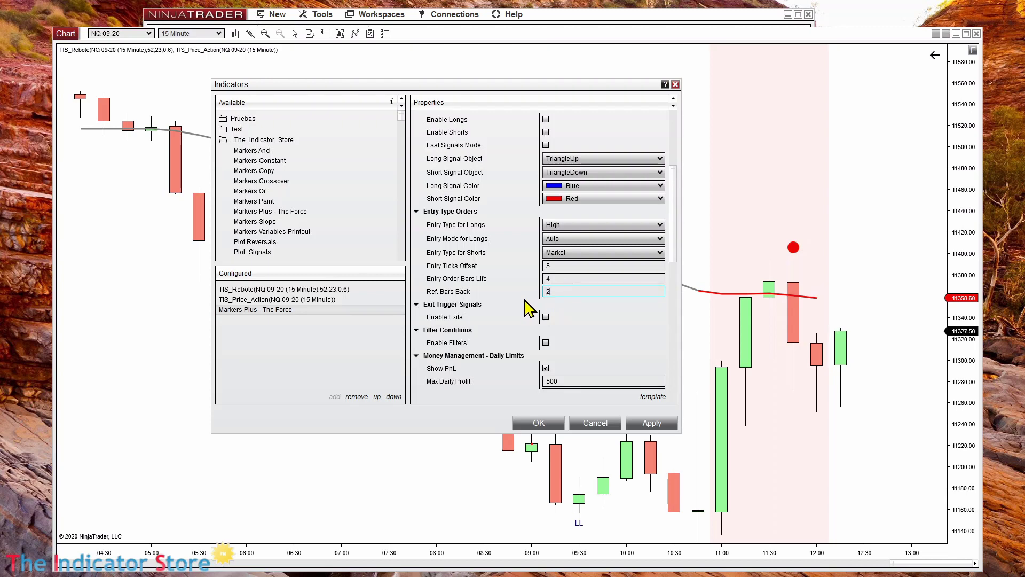
pyautogui.doubleClick(549, 291)
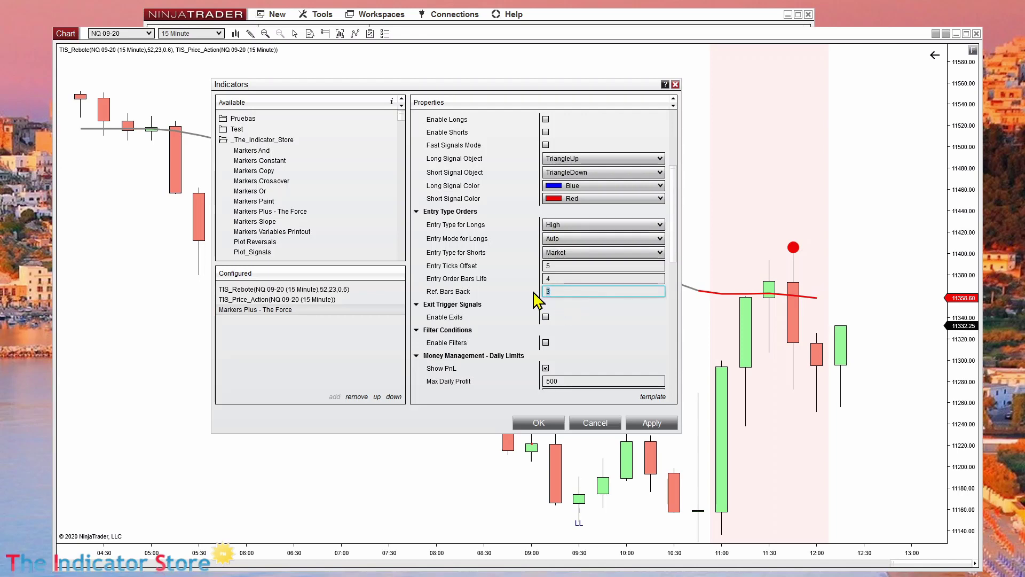
pyautogui.hotkey('ctrl', 'a')
pyautogui.hotkey('shift', 'Tab')
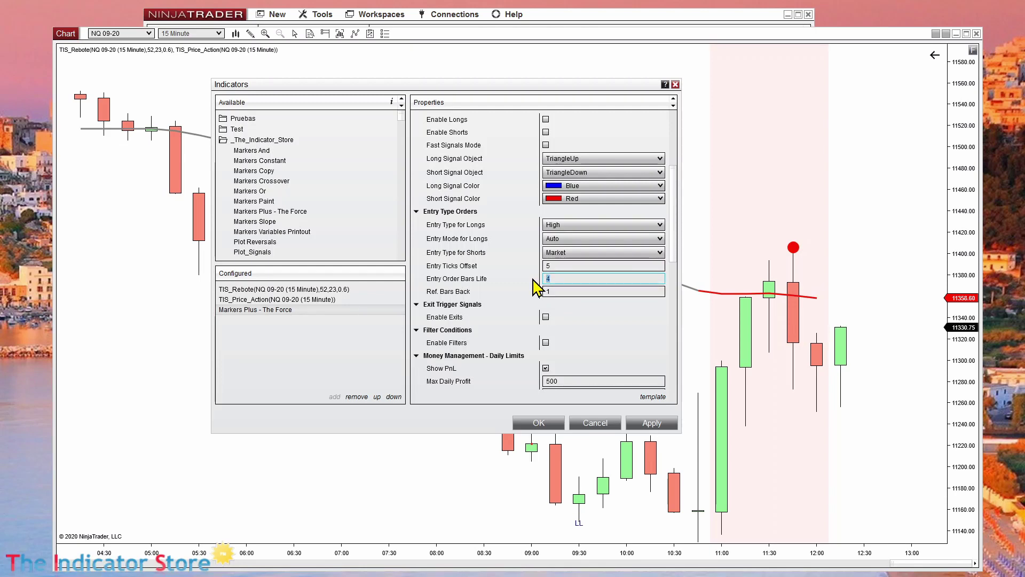
# - Set the Entry Type for Longs to Market and accept the Markers Plus settings to load it on the chart
pyautogui.click(557, 227)
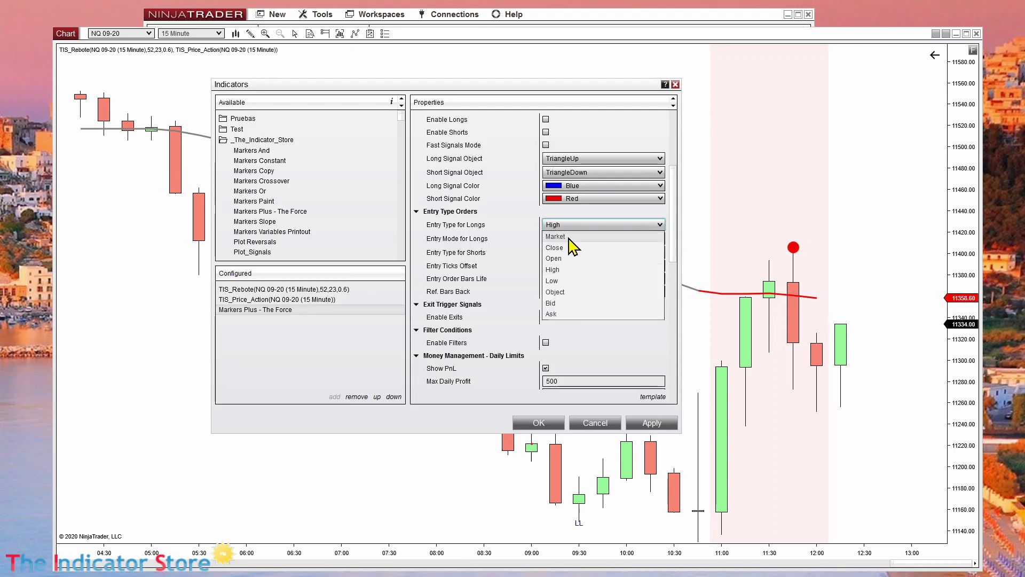
pyautogui.click(569, 238)
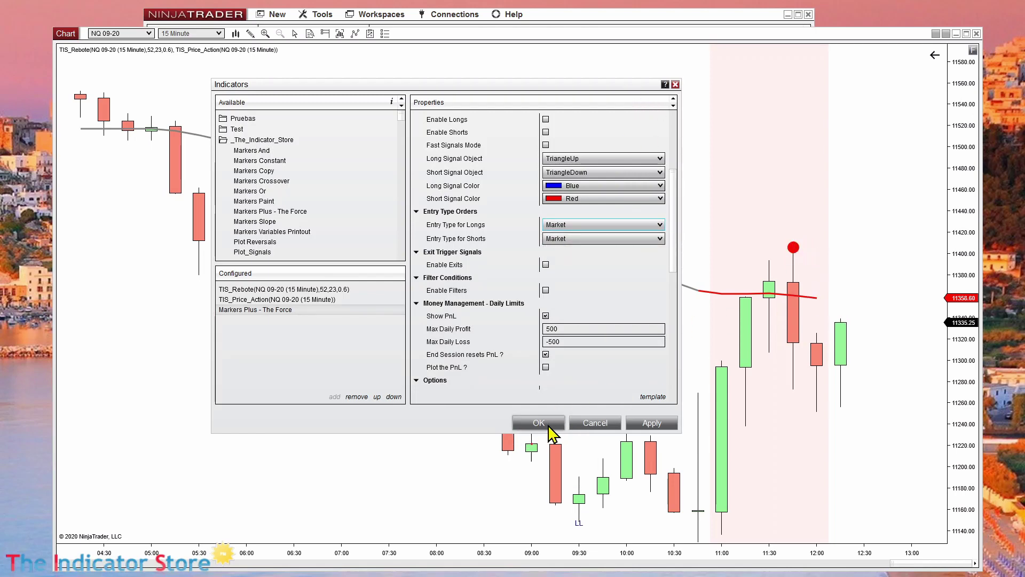
pyautogui.click(539, 423)
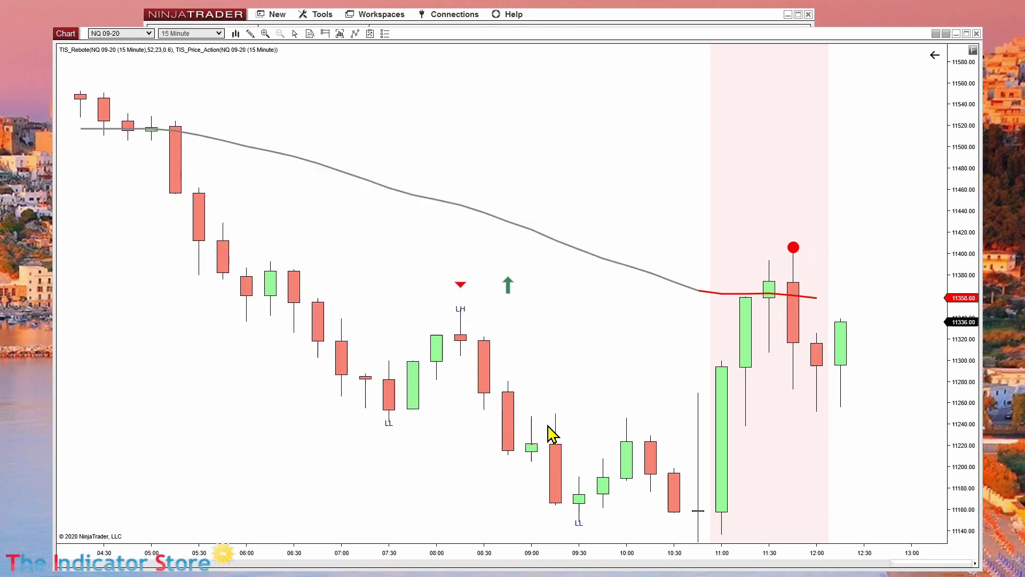
# - Open the indicator settings from the red dot signal, examine the TIS_Rebote plots, and move the dialog clear of the signal
pyautogui.click(795, 257)
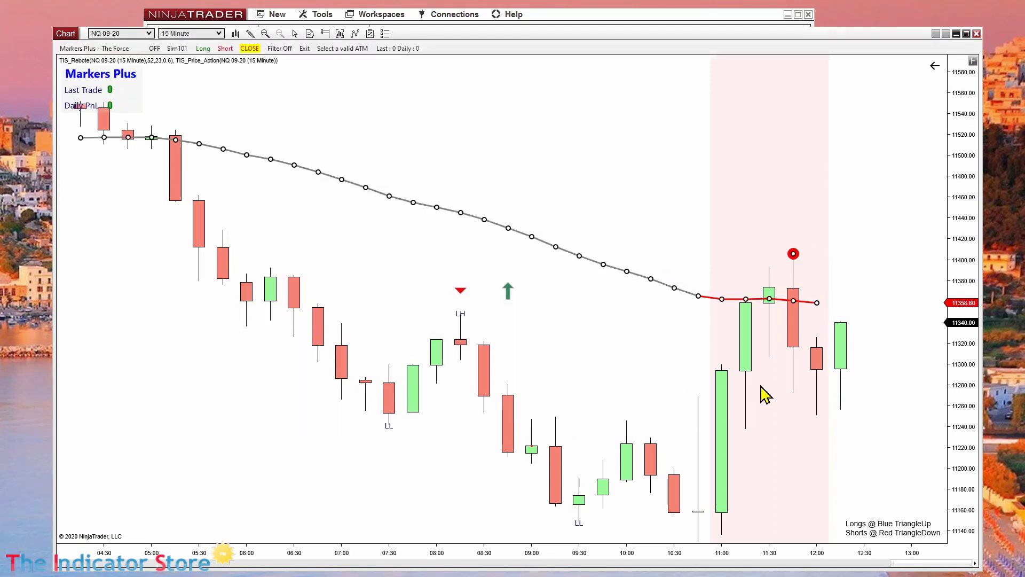
pyautogui.click(786, 279)
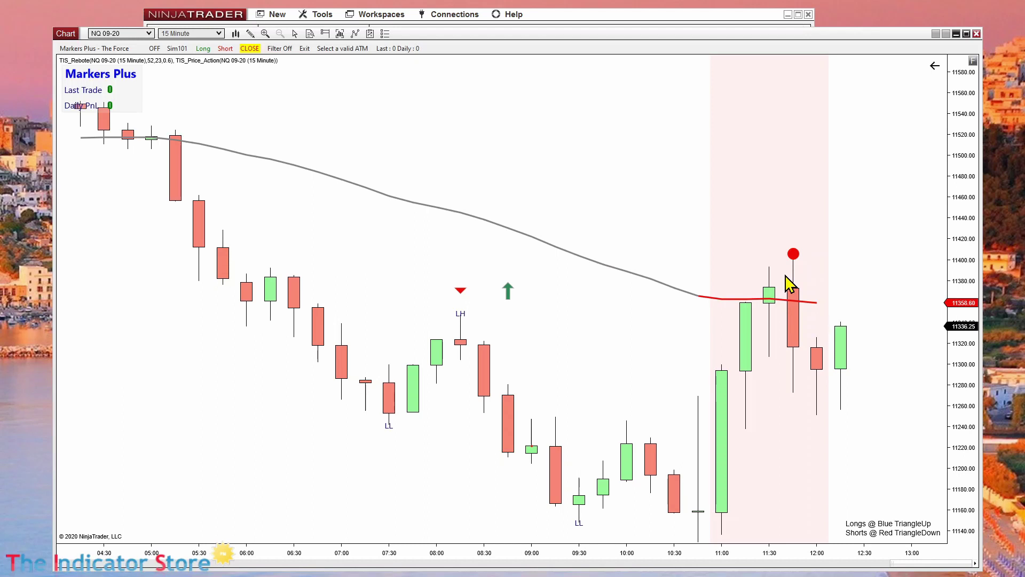
pyautogui.click(793, 254)
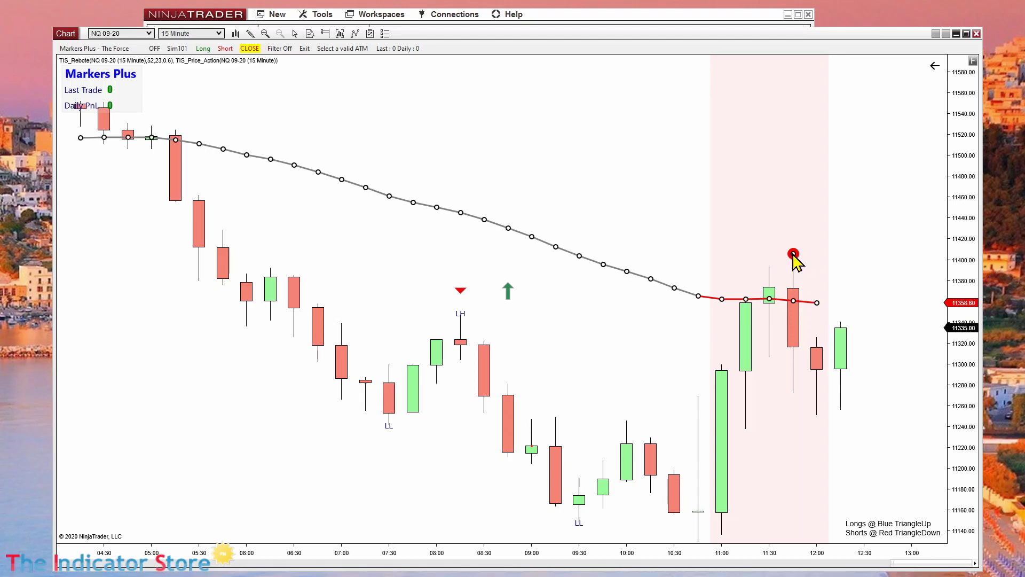
pyautogui.doubleClick(793, 255)
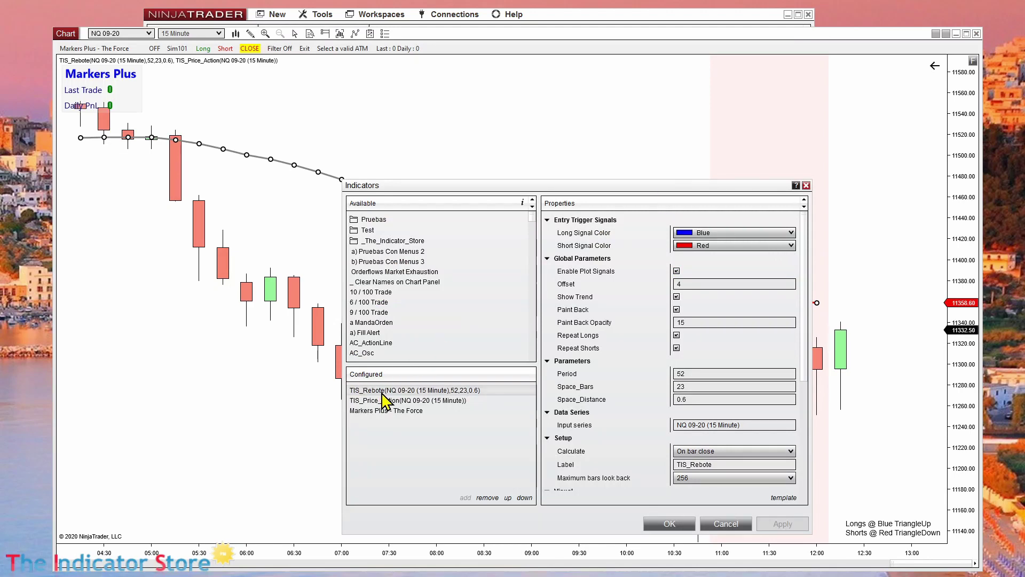
pyautogui.scroll(-8, 798, 406)
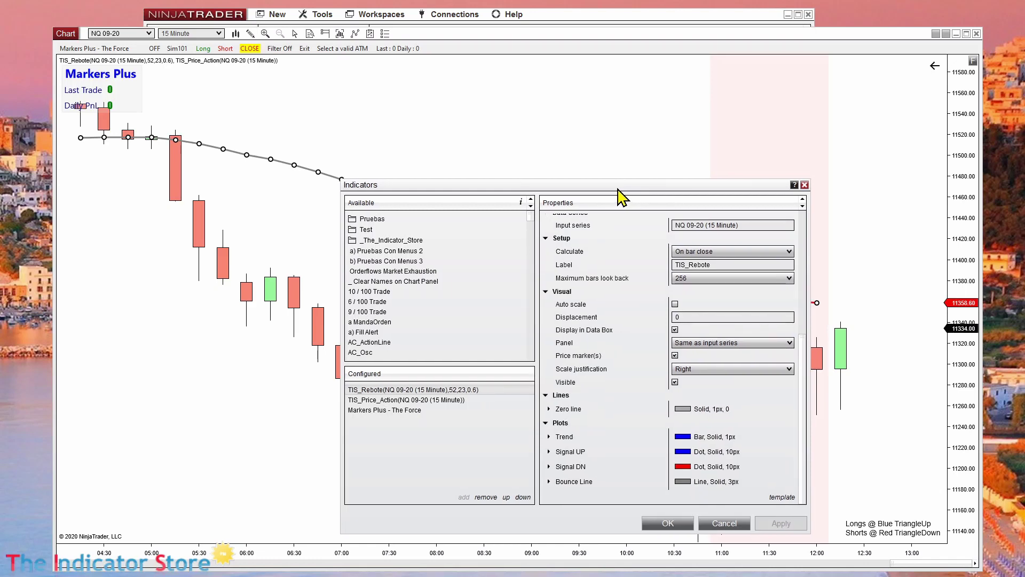
pyautogui.moveTo(619, 198); pyautogui.dragTo(411, 97)
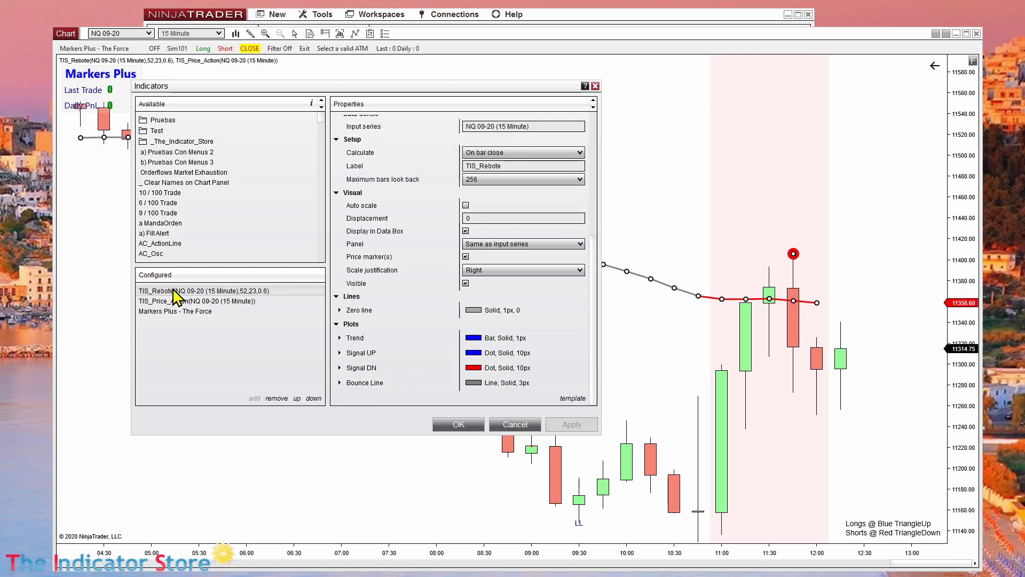
# - Add Markers Copy from _The_Indicator_Store with the variable name venta and Use as Fast Signal enabled
pyautogui.doubleClick(181, 143)
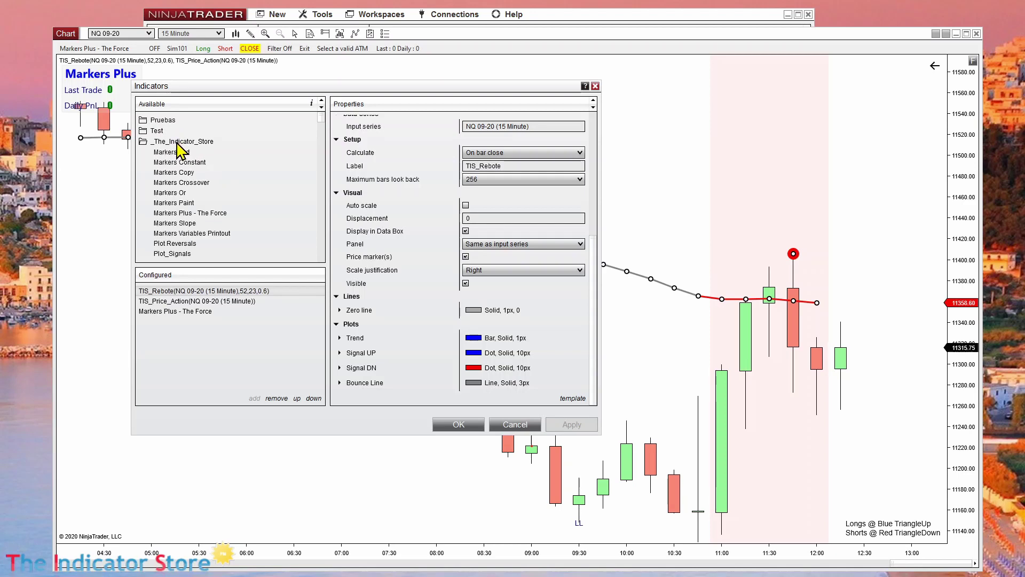
pyautogui.doubleClick(182, 173)
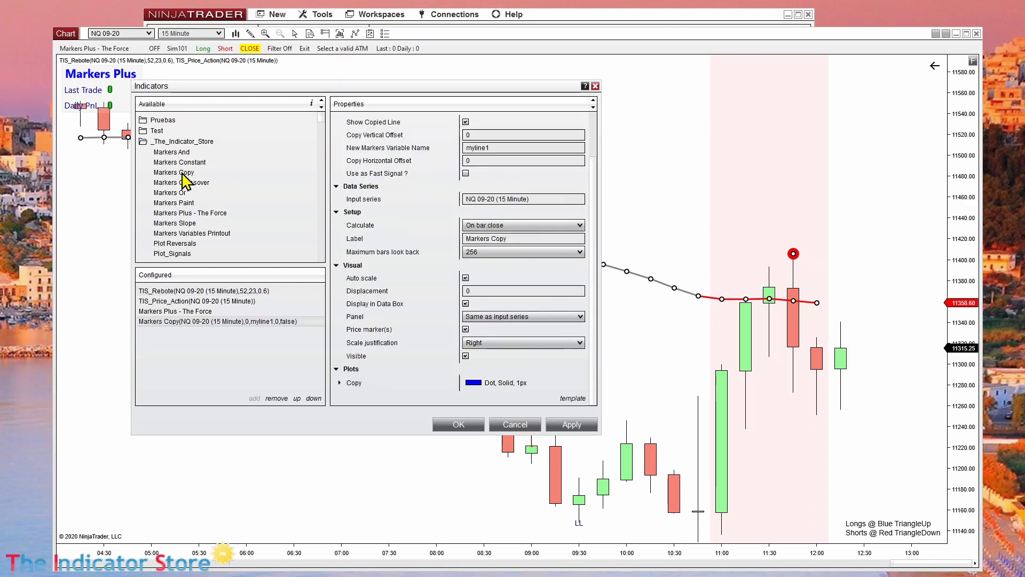
pyautogui.click(512, 147)
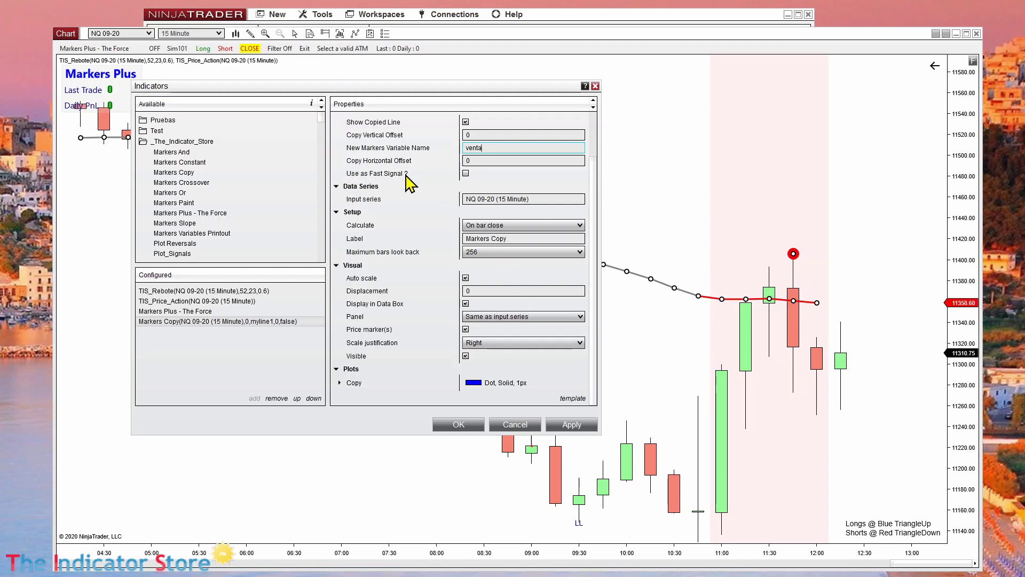
pyautogui.click(466, 174)
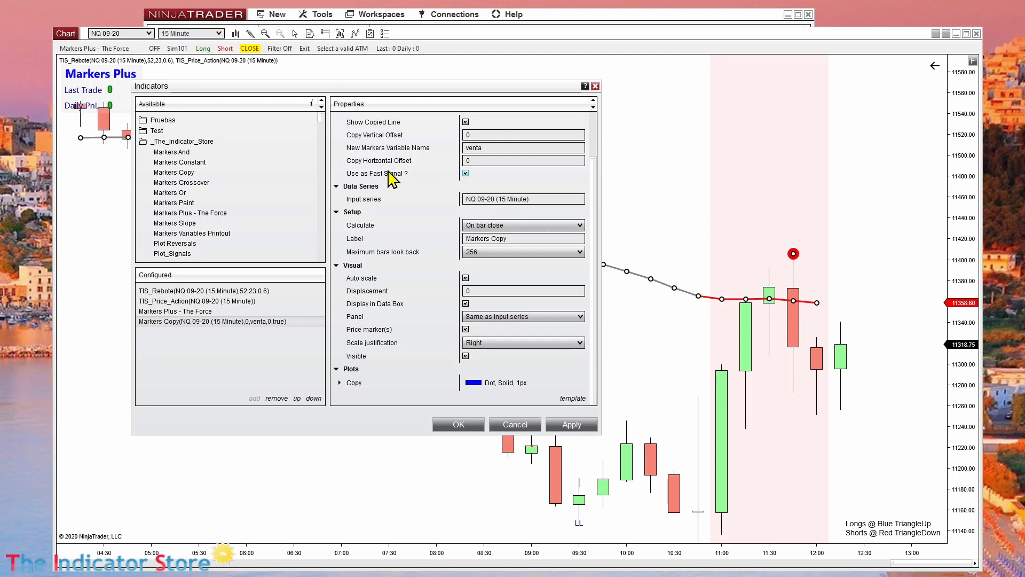
pyautogui.click(465, 173)
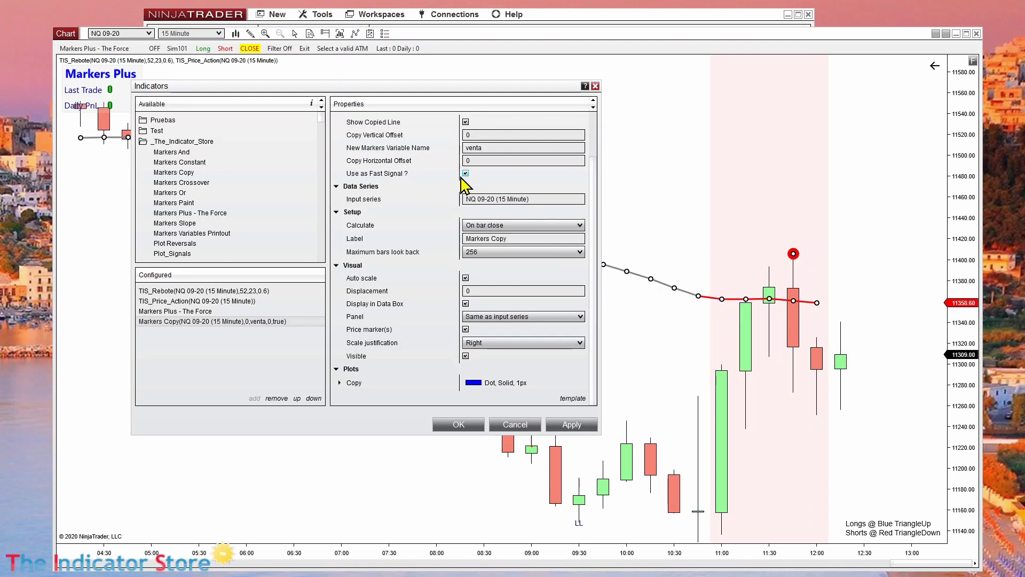
pyautogui.doubleClick(472, 147)
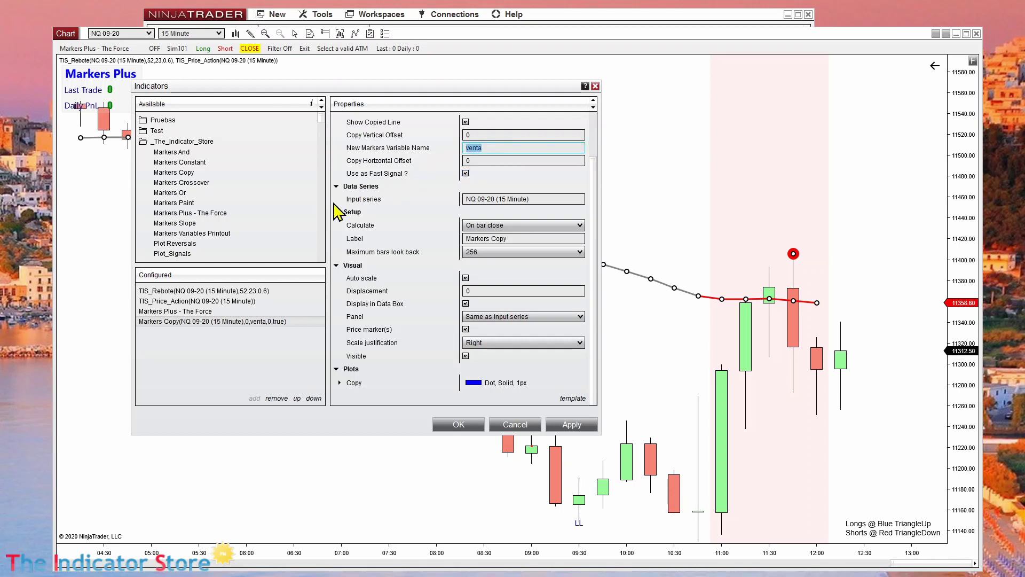
# - Choose the TIS_Rebote_2020_March indicator from _The_Indicator_Store as the input series for Markers Copy
pyautogui.moveTo(484, 206)
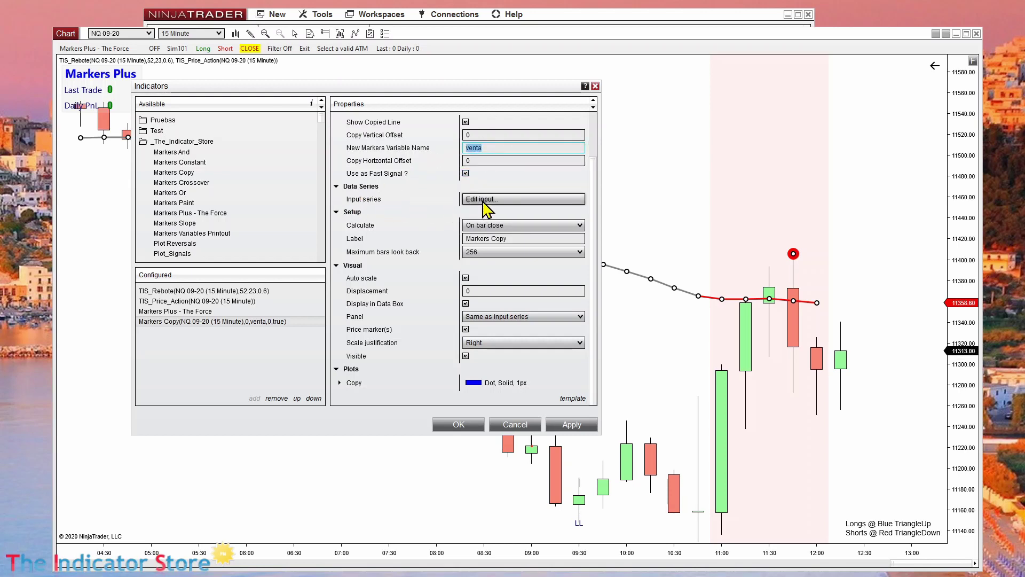
pyautogui.click(485, 202)
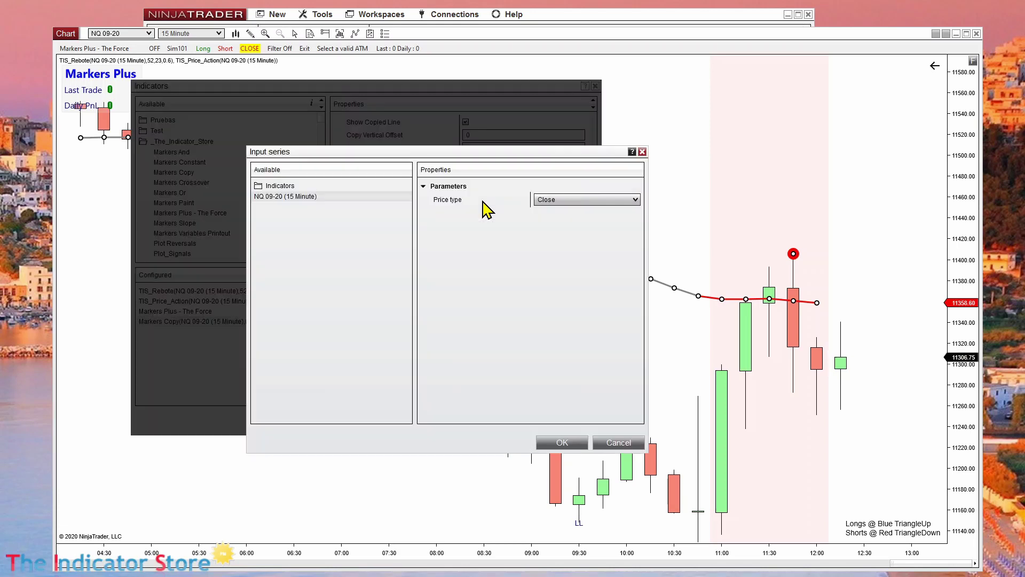
pyautogui.click(277, 185)
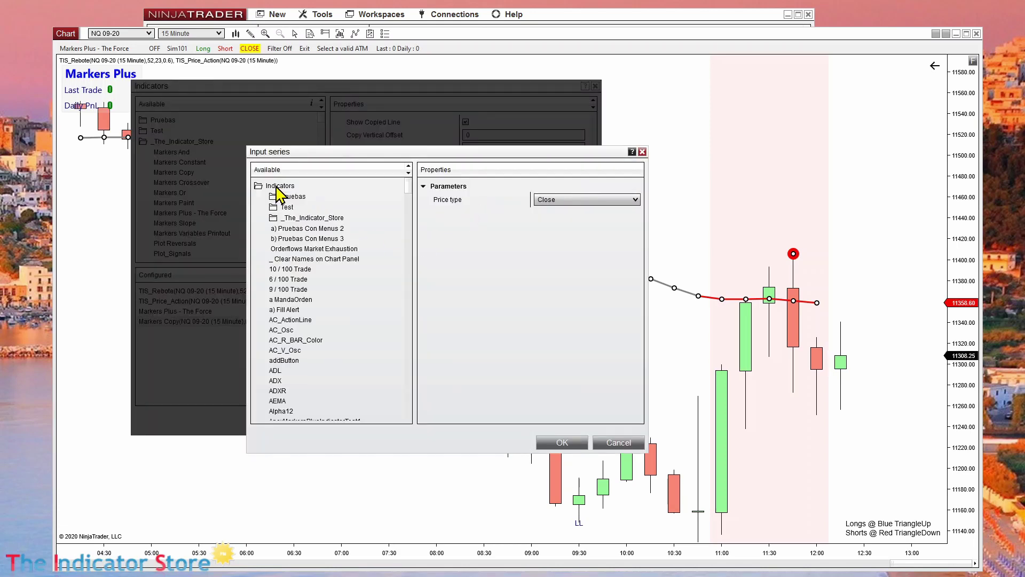
pyautogui.click(300, 219)
pyautogui.scroll(-7, 366, 297)
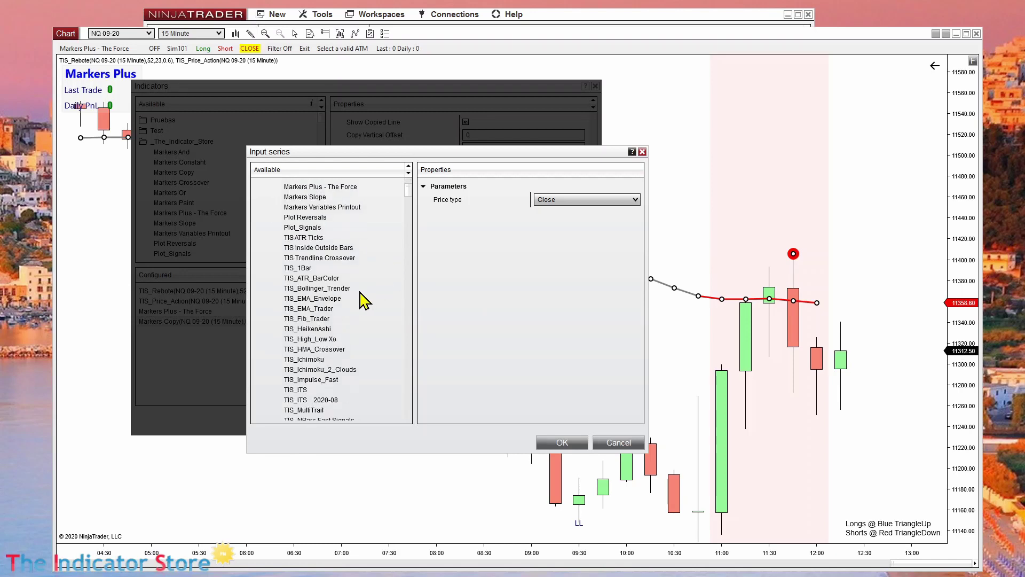
pyautogui.scroll(-4, 358, 296)
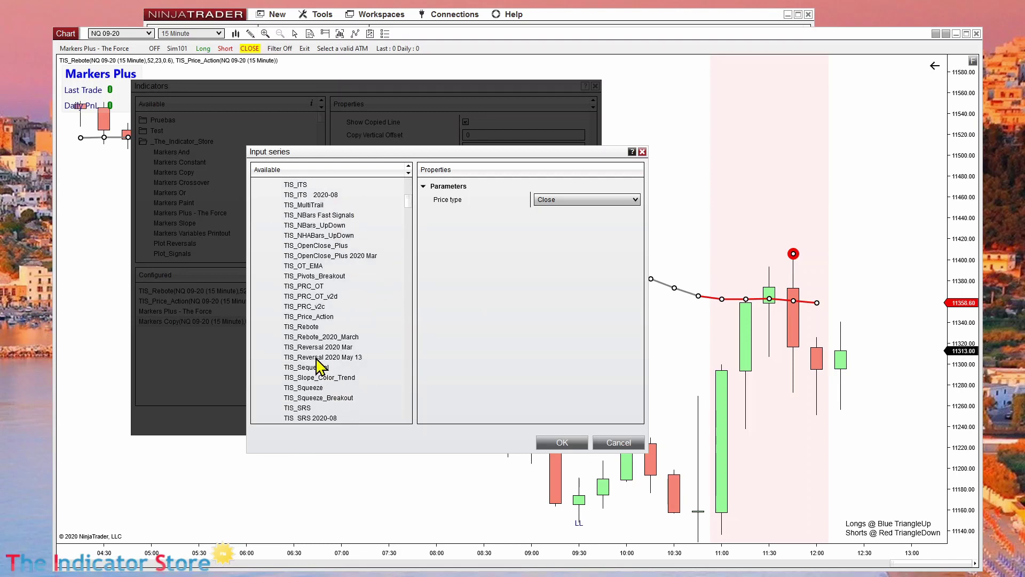
pyautogui.click(344, 349)
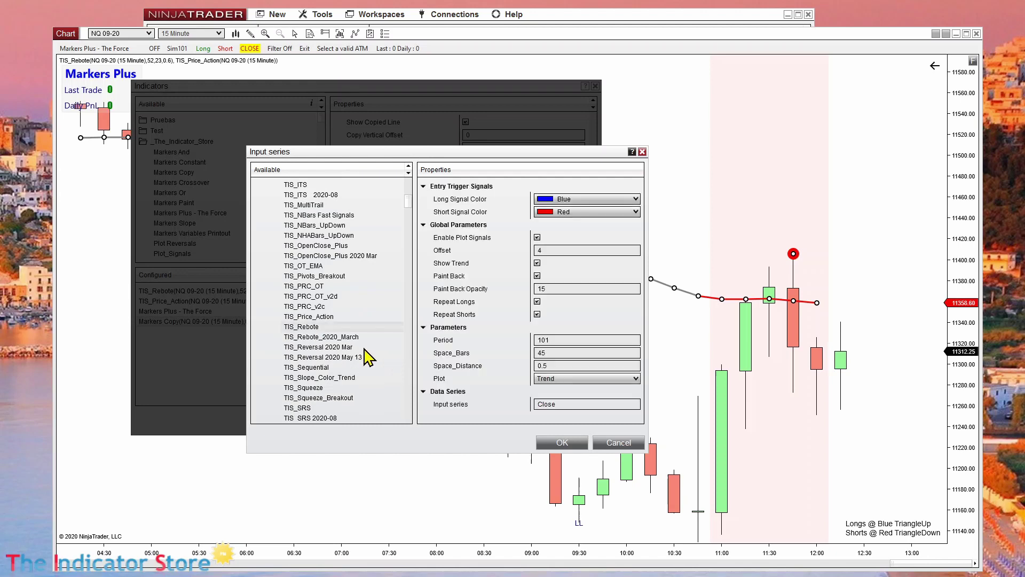
pyautogui.click(340, 337)
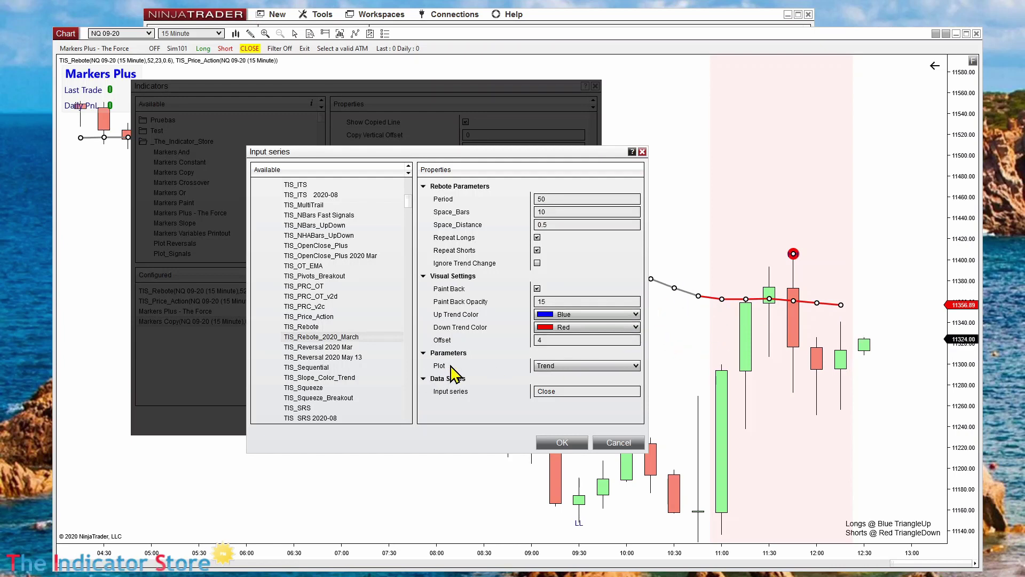
# - Set the input series plot to Signal DN, confirm it, and apply Markers Copy to the chart
pyautogui.click(635, 366)
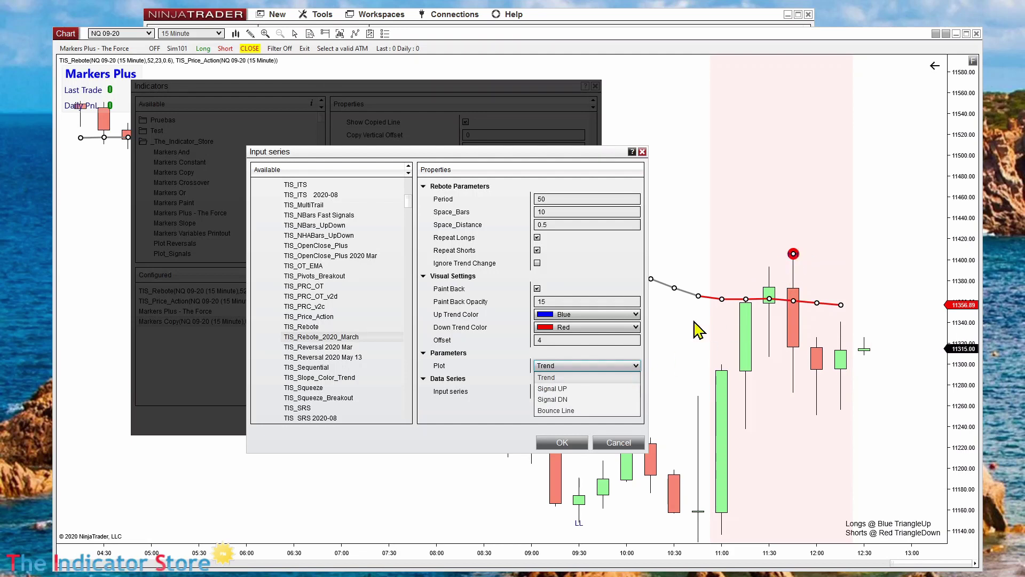
pyautogui.click(565, 399)
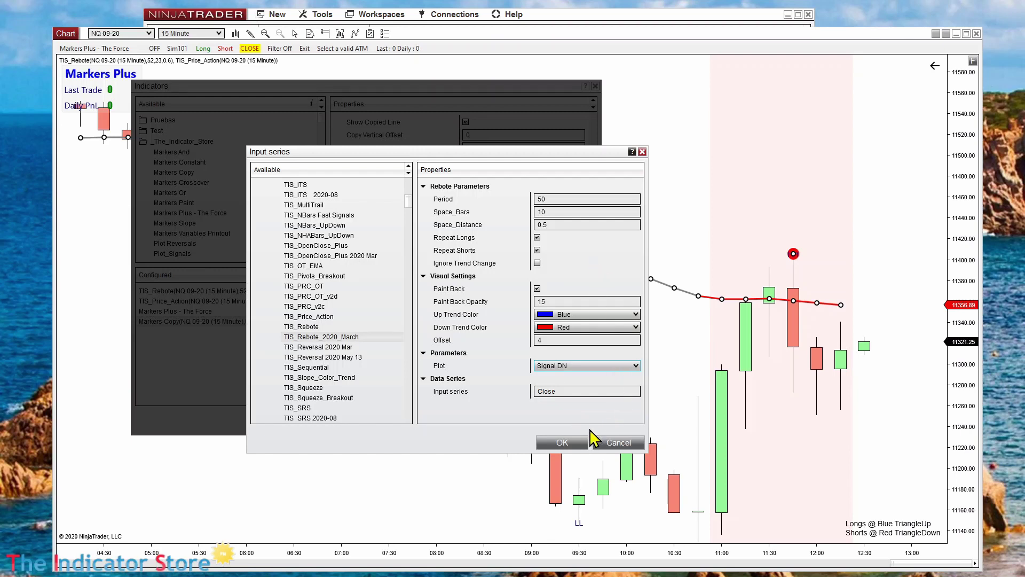
pyautogui.click(562, 442)
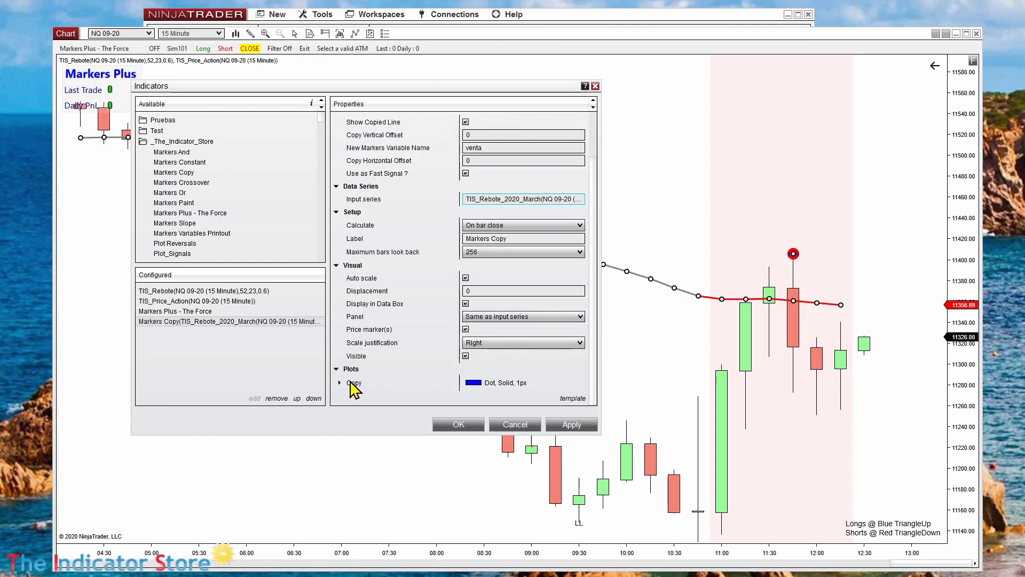
pyautogui.click(582, 427)
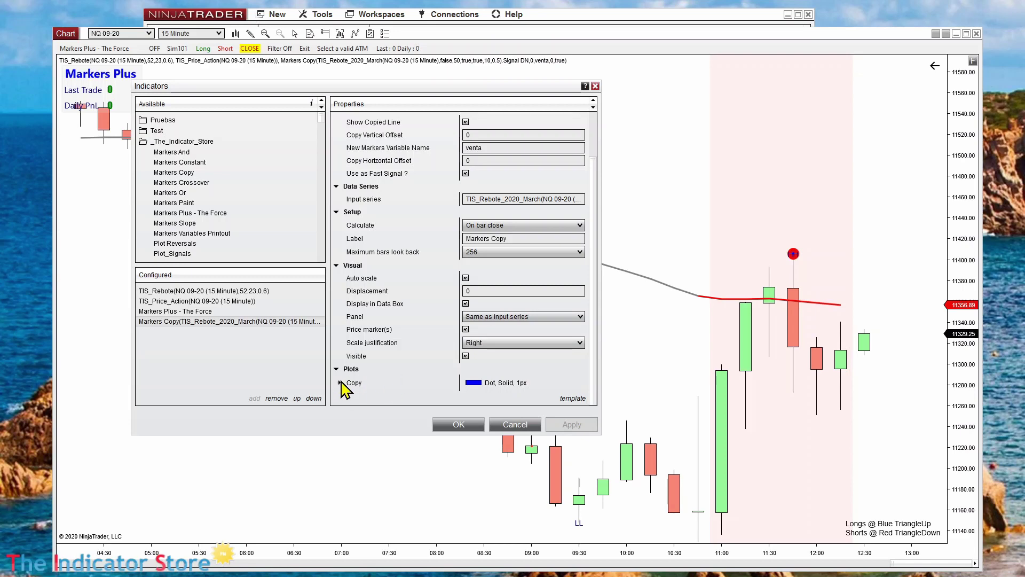
# - Try widths of 10 and 20 for the Markers Copy plot, applying each to the chart
pyautogui.click(340, 383)
pyautogui.click(499, 384)
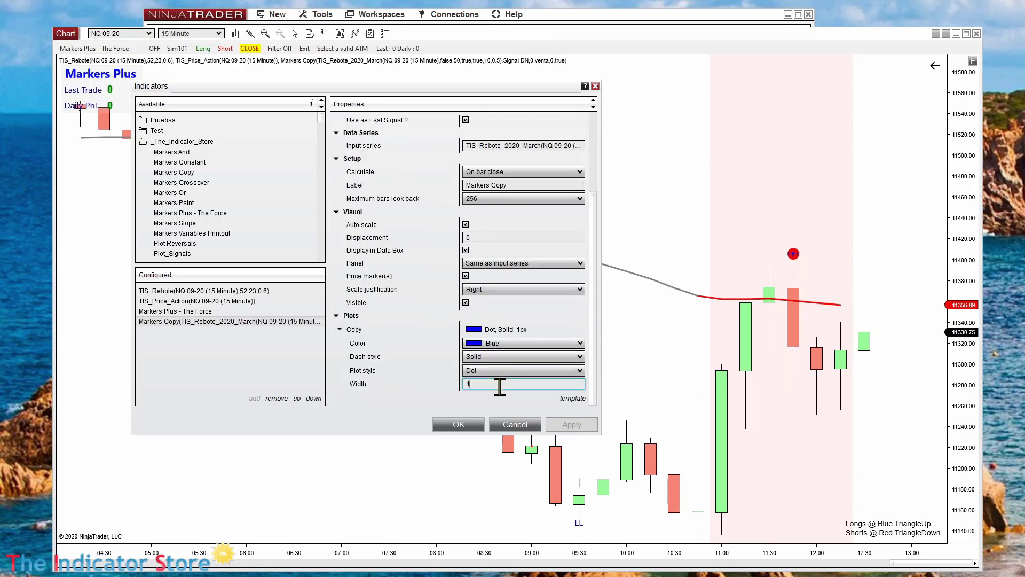
pyautogui.write('0')
pyautogui.click(566, 424)
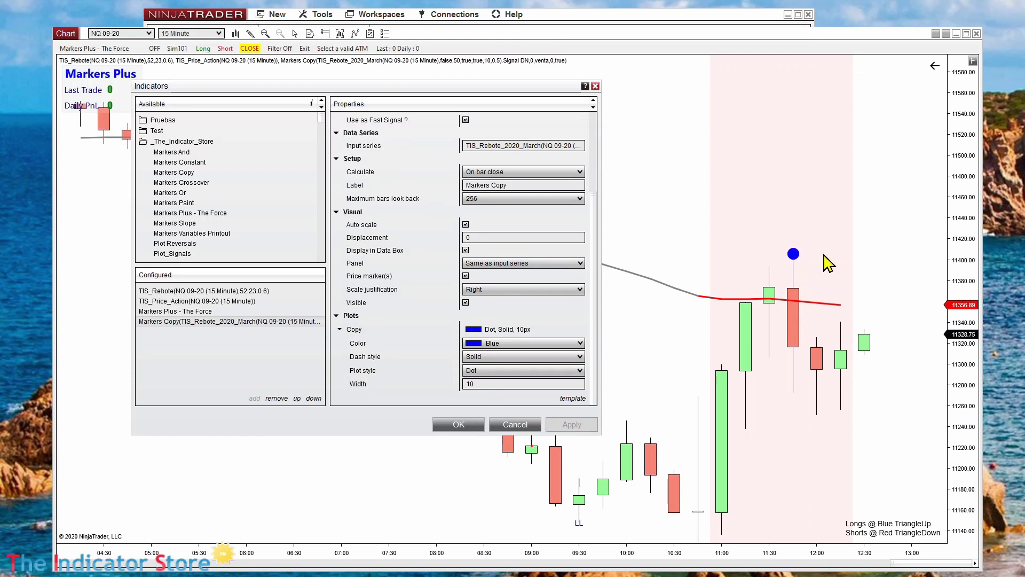
pyautogui.click(491, 383)
pyautogui.write('20')
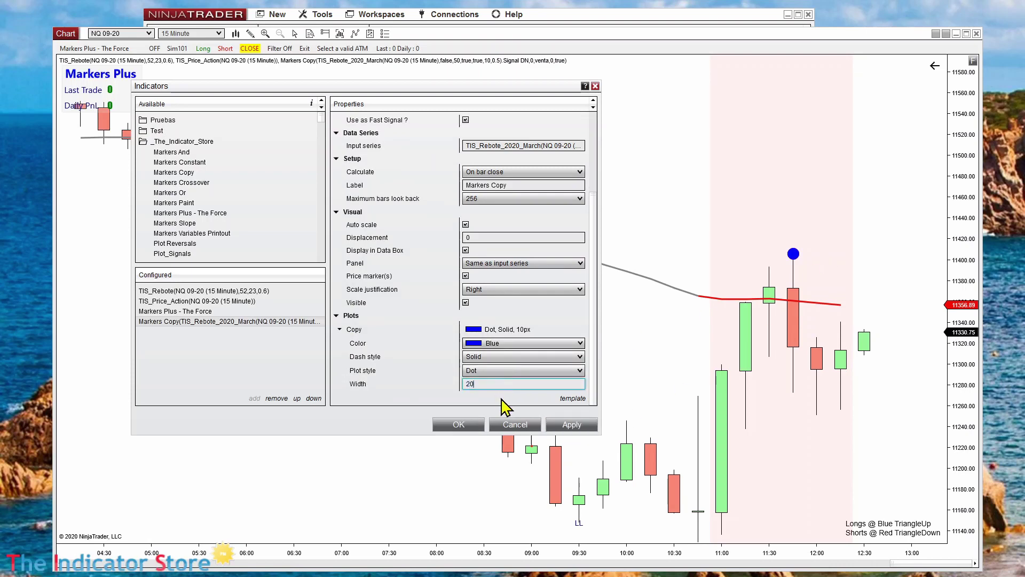
pyautogui.click(572, 424)
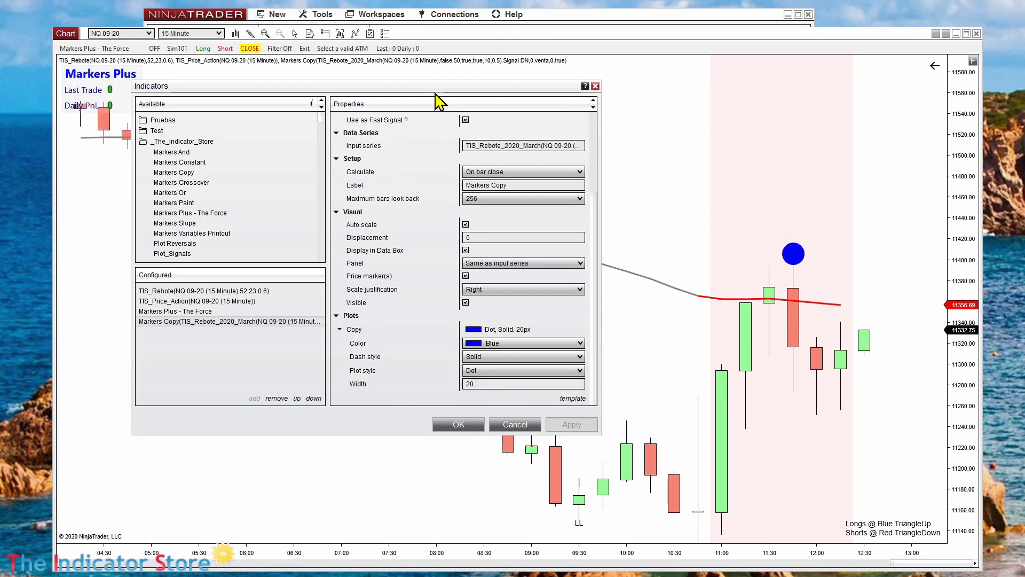
pyautogui.moveTo(435, 89); pyautogui.dragTo(412, 120)
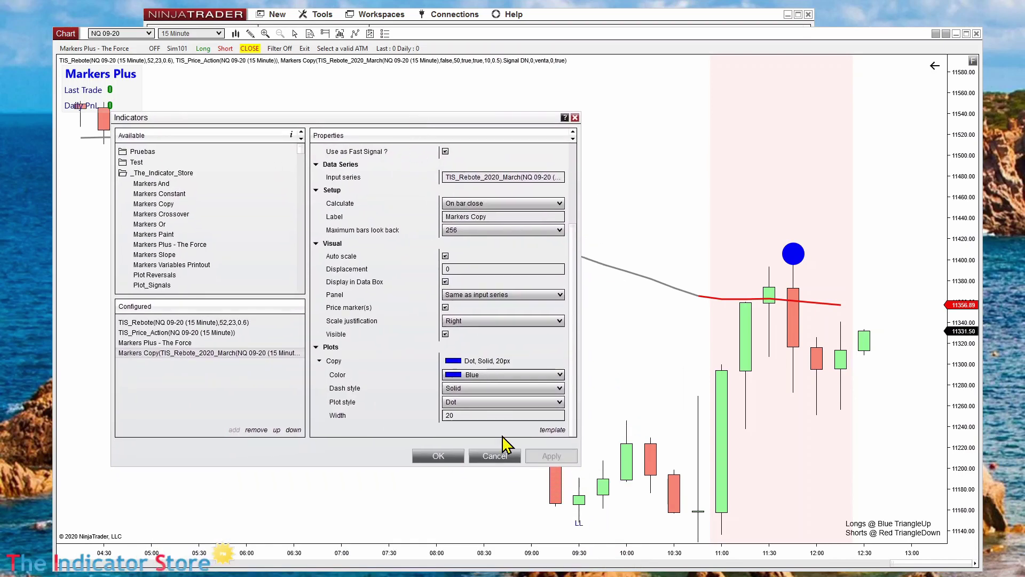
# - Set the Markers Copy plot's width to 5, apply it to the chart, and confirm the indicator settings
pyautogui.doubleClick(471, 415)
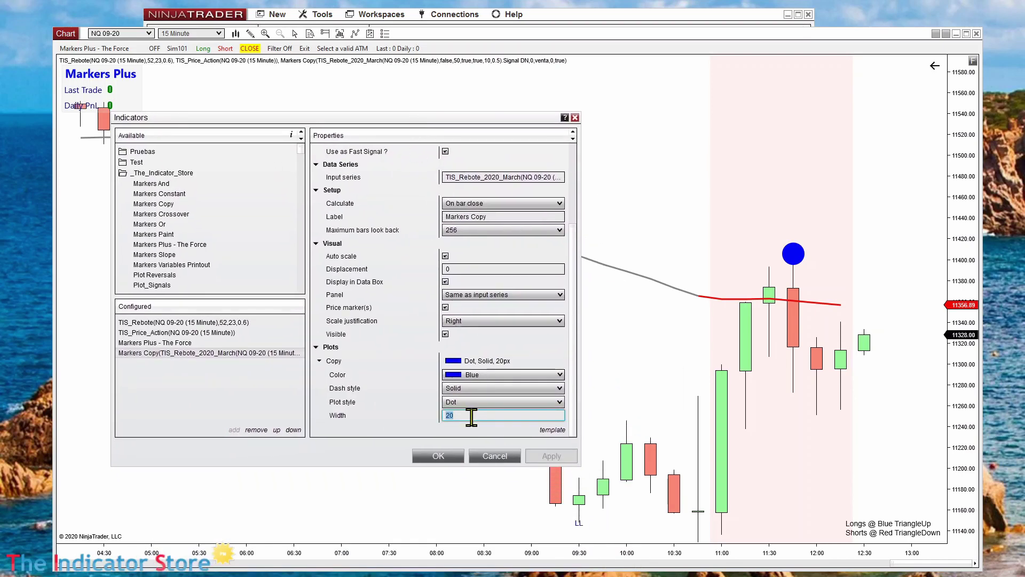
pyautogui.write('5')
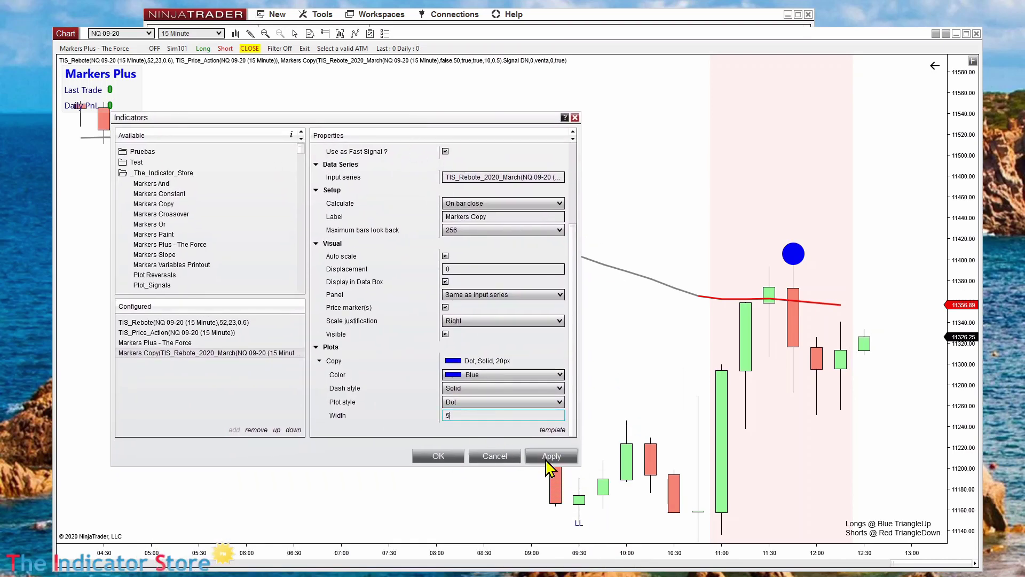
pyautogui.click(545, 458)
pyautogui.click(436, 458)
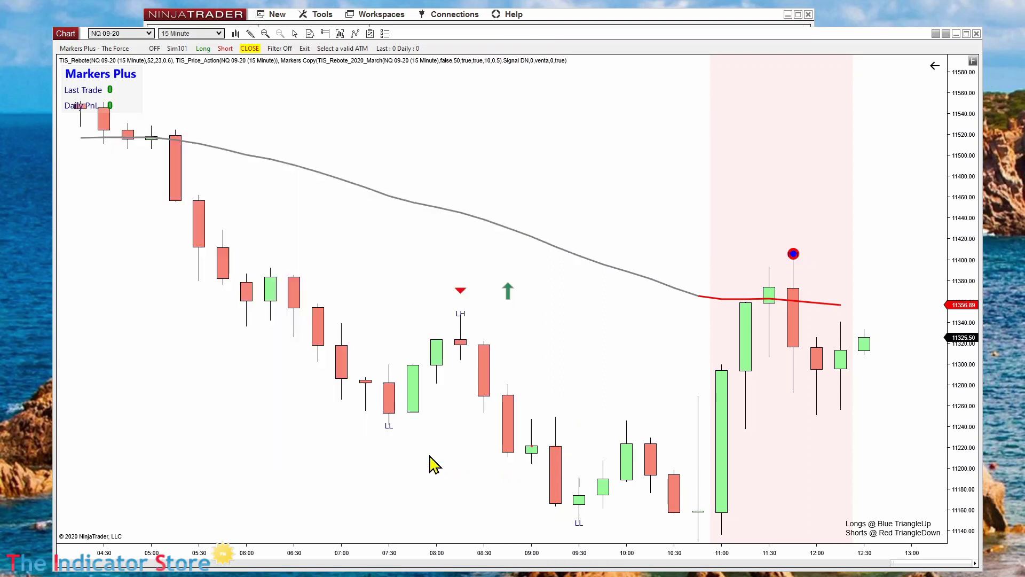
# - Examine the copied dots on the chart, and check the Markers Copy variable name in the indicator settings
pyautogui.moveTo(682, 550); pyautogui.dragTo(861, 561)
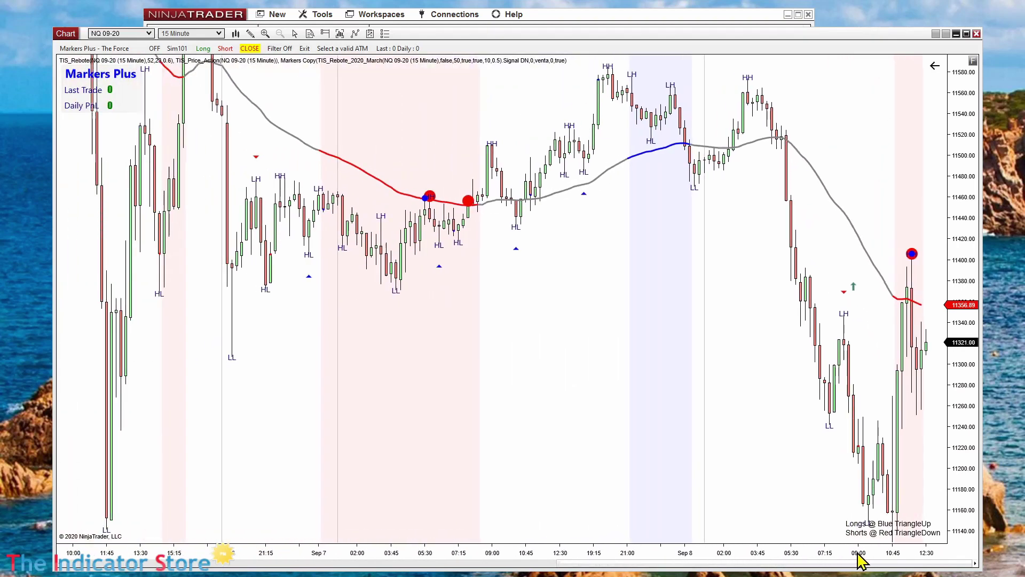
pyautogui.moveTo(504, 558)
pyautogui.mouseDown()
pyautogui.moveTo(264, 526)
pyautogui.moveTo(403, 533)
pyautogui.moveTo(510, 565)
pyautogui.mouseUp()
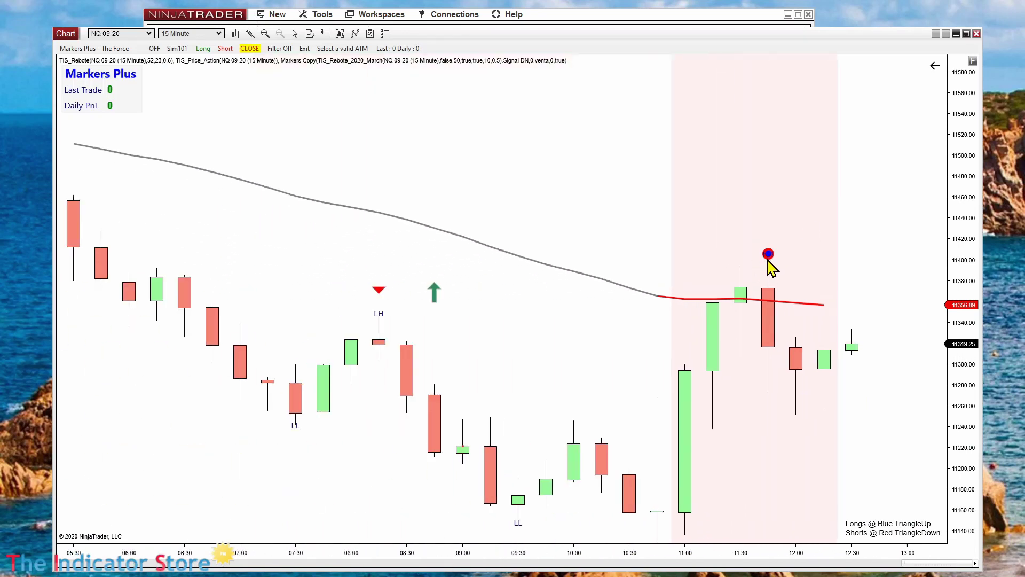
pyautogui.rightClick(567, 155)
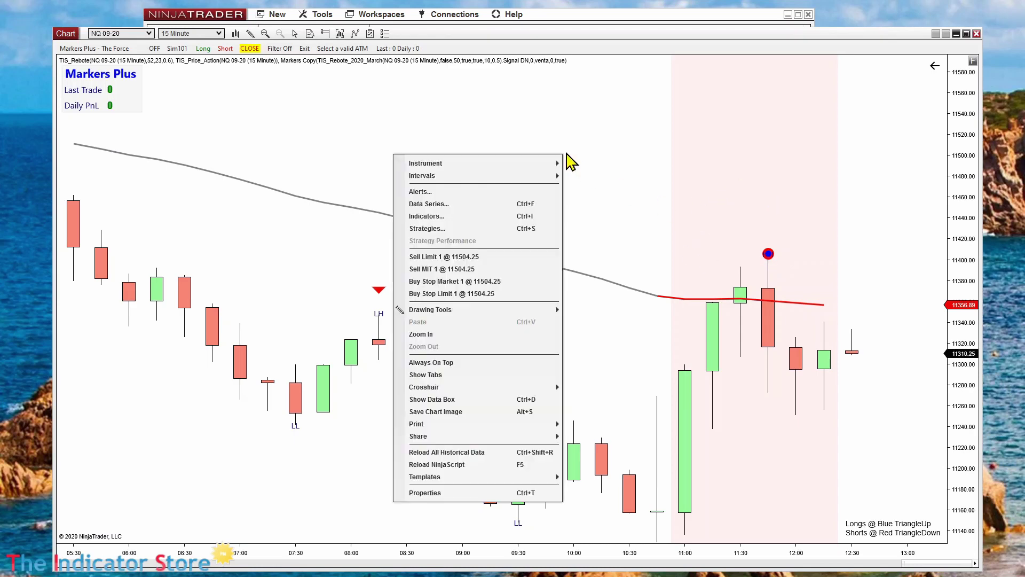
pyautogui.click(422, 228)
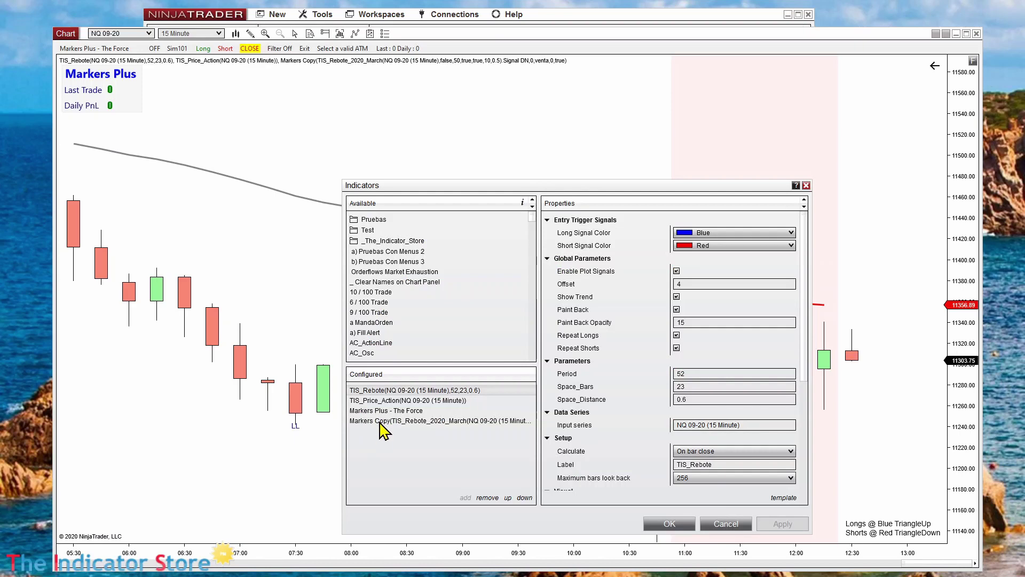
pyautogui.click(381, 421)
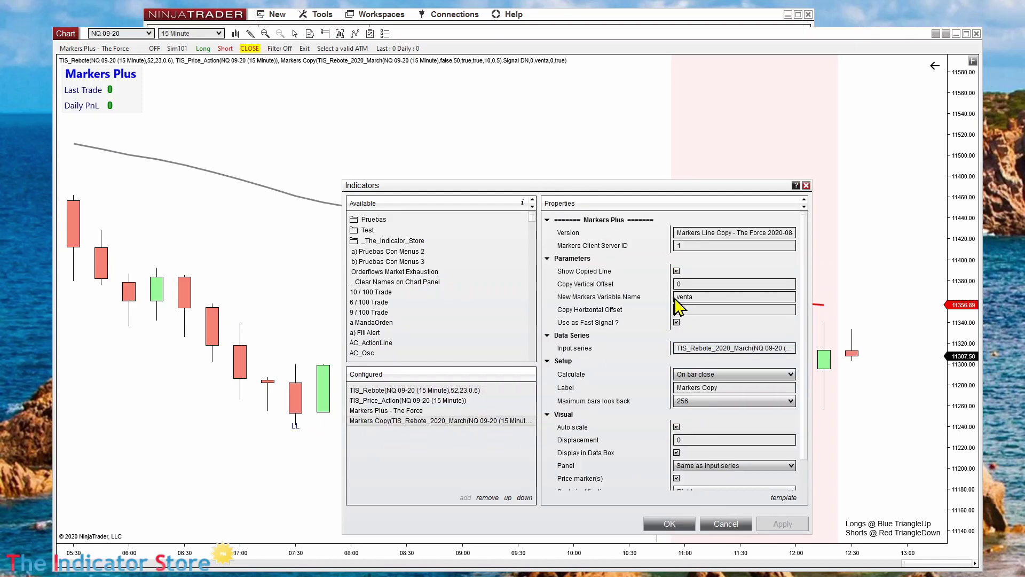
pyautogui.doubleClick(709, 296)
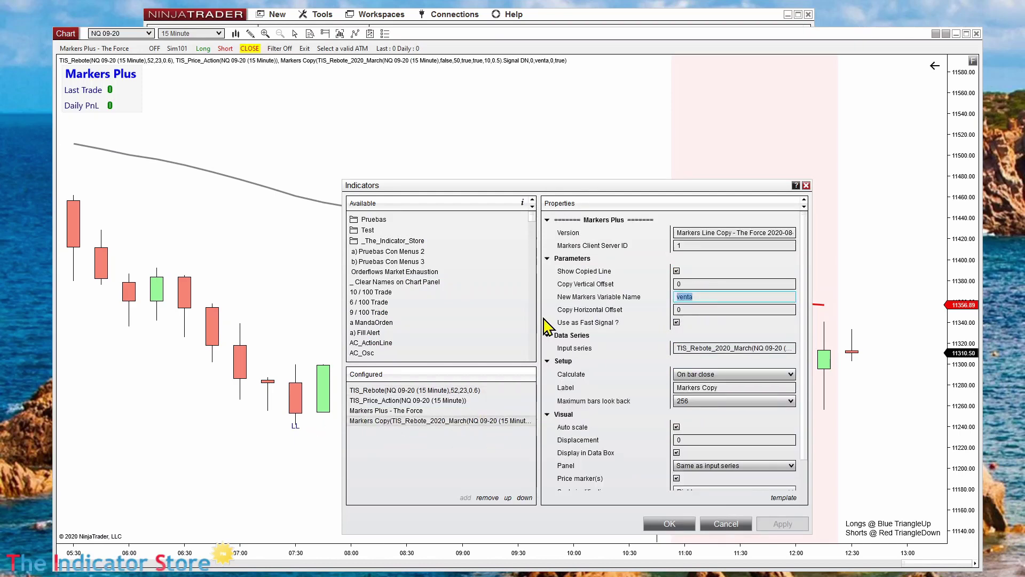
# - Enable Fast Signals Mode for Markers Plus - The Force, with short signals name venta and long signals name compra
pyautogui.click(389, 411)
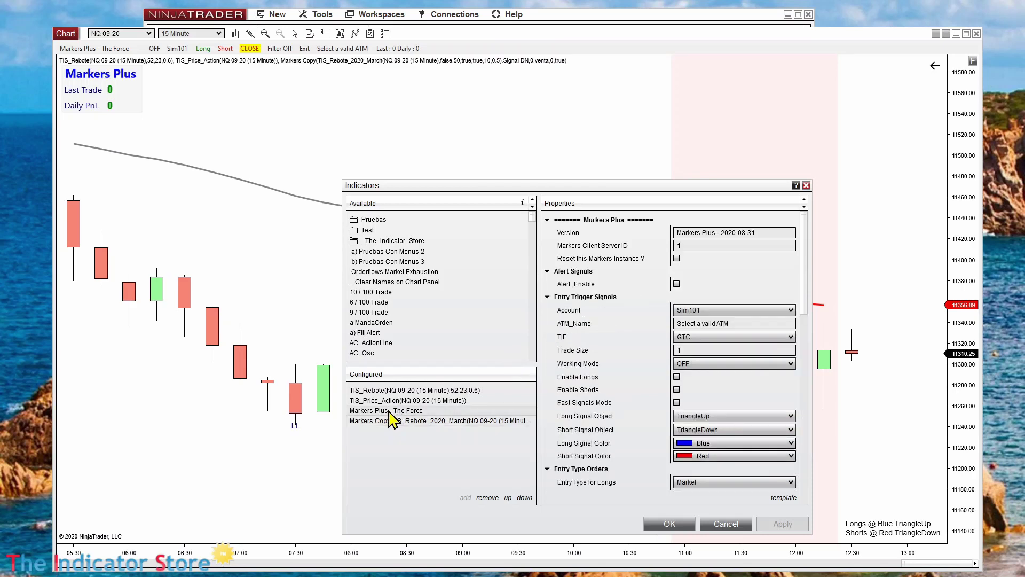
pyautogui.moveTo(651, 191); pyautogui.dragTo(480, 176)
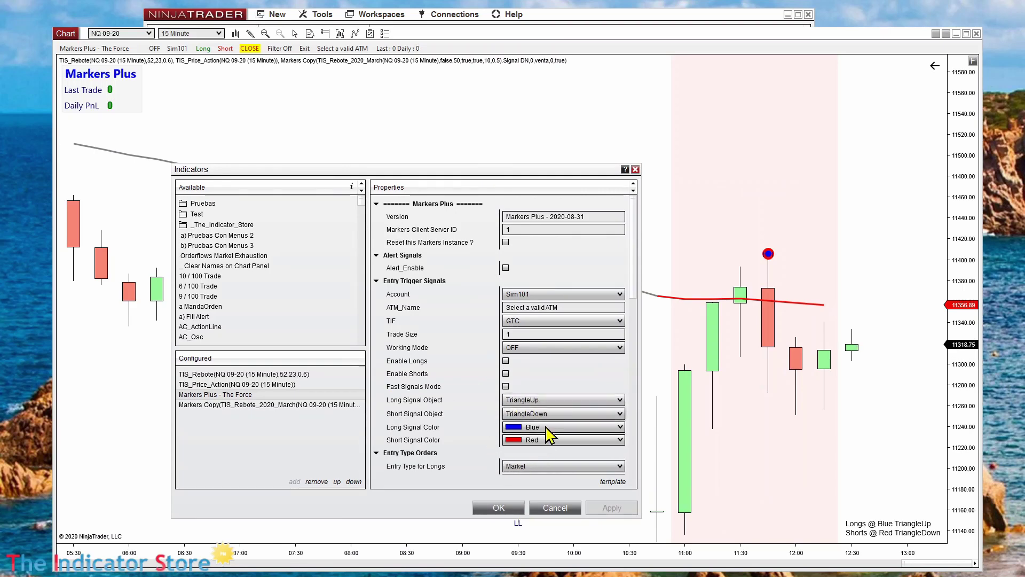
pyautogui.click(505, 386)
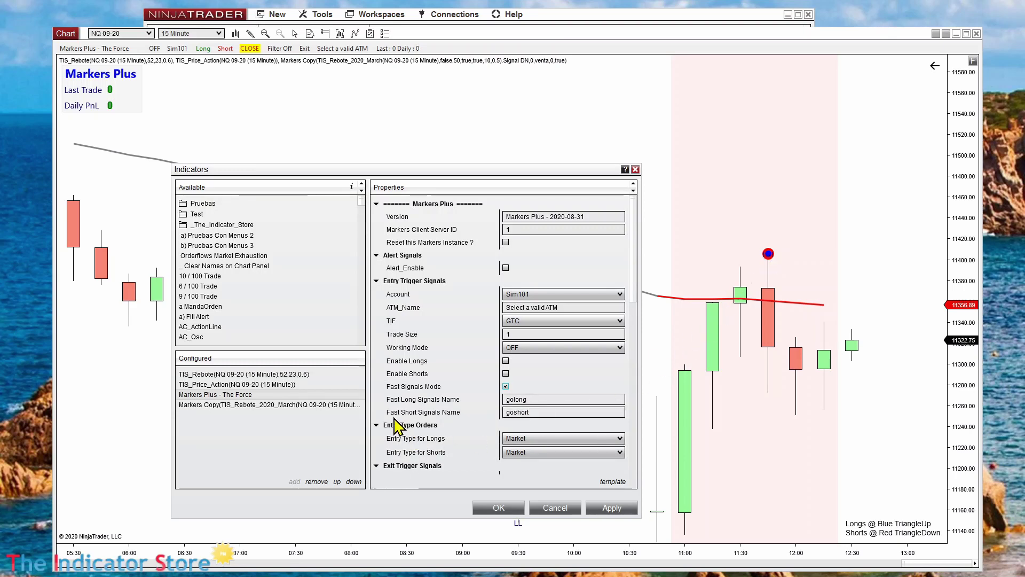
pyautogui.doubleClick(534, 412)
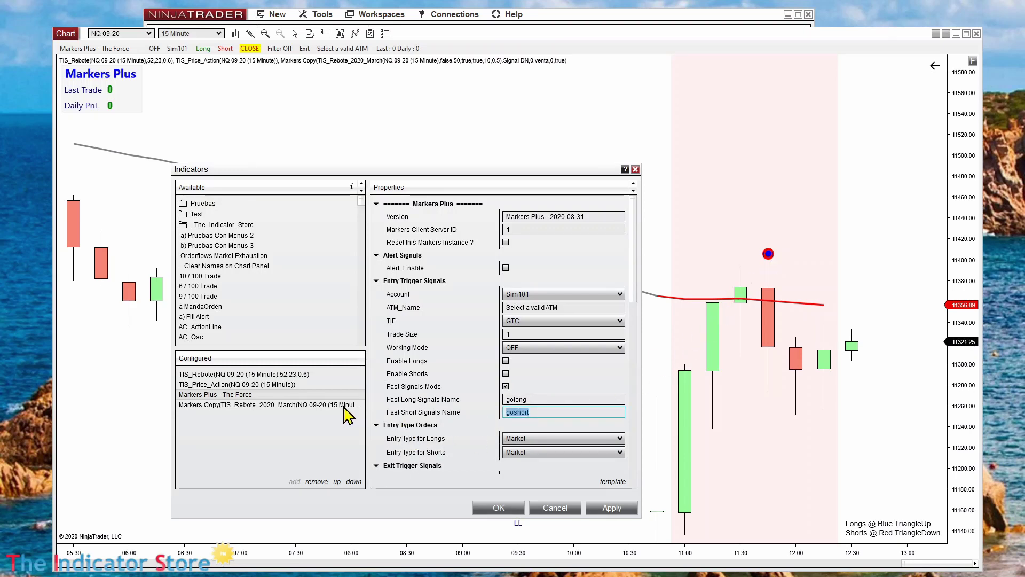
pyautogui.write('vent')
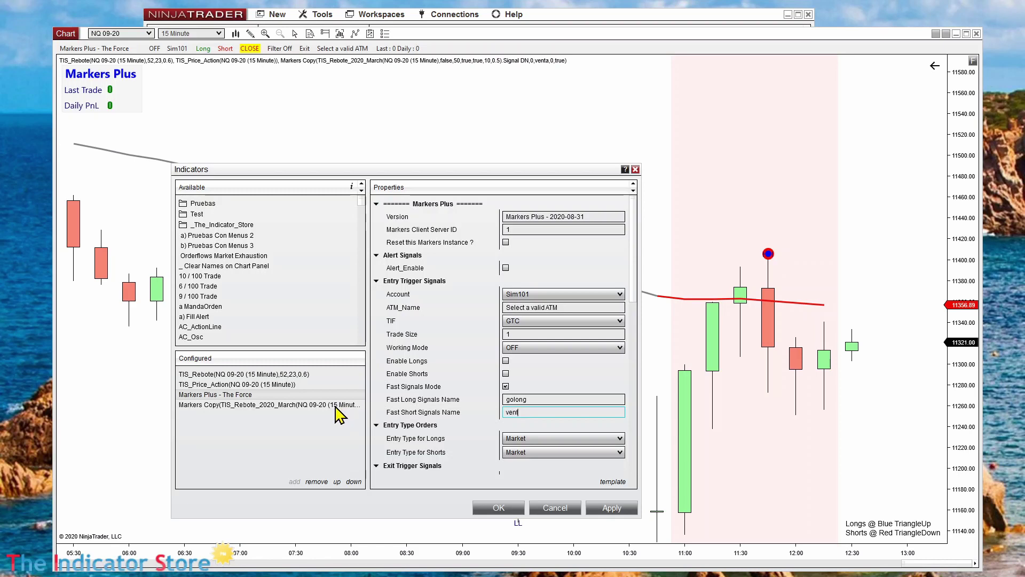
pyautogui.write('a')
pyautogui.click(519, 399)
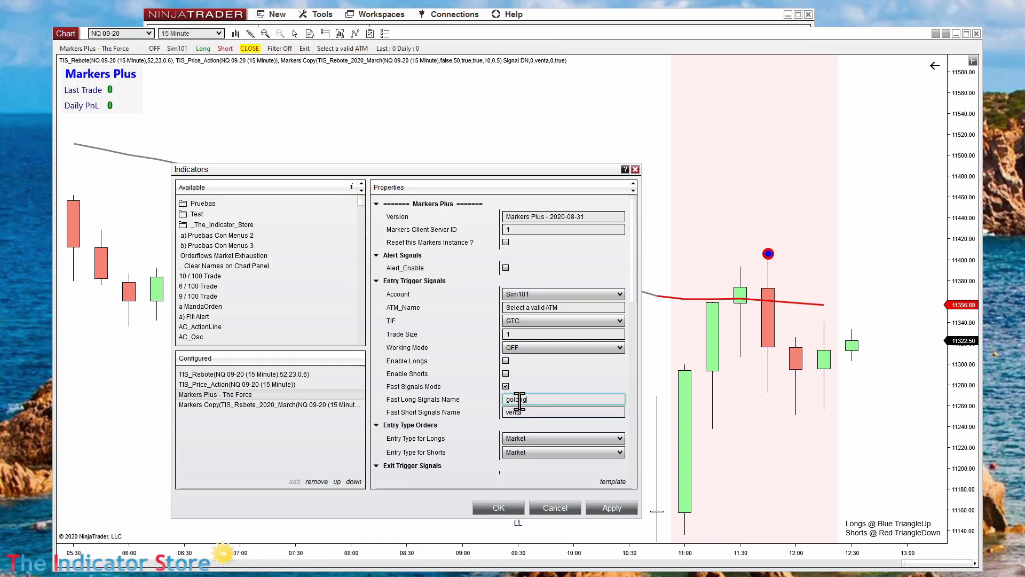
pyautogui.doubleClick(519, 399)
pyautogui.write('compra')
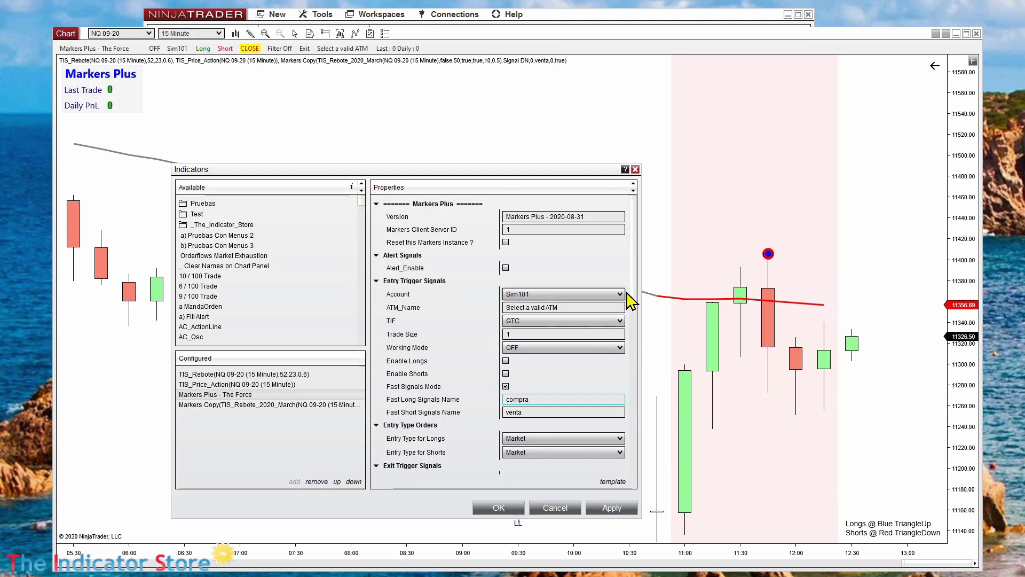
# - Enable exits to examine the fast exit long and short signal names, and disable exits again
pyautogui.scroll(-3, 629, 300)
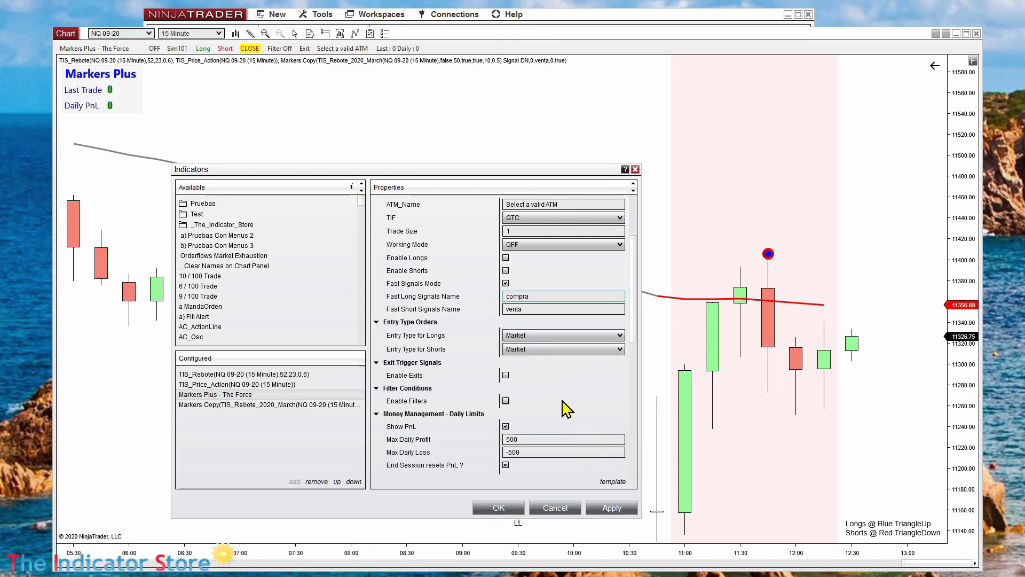
pyautogui.click(506, 374)
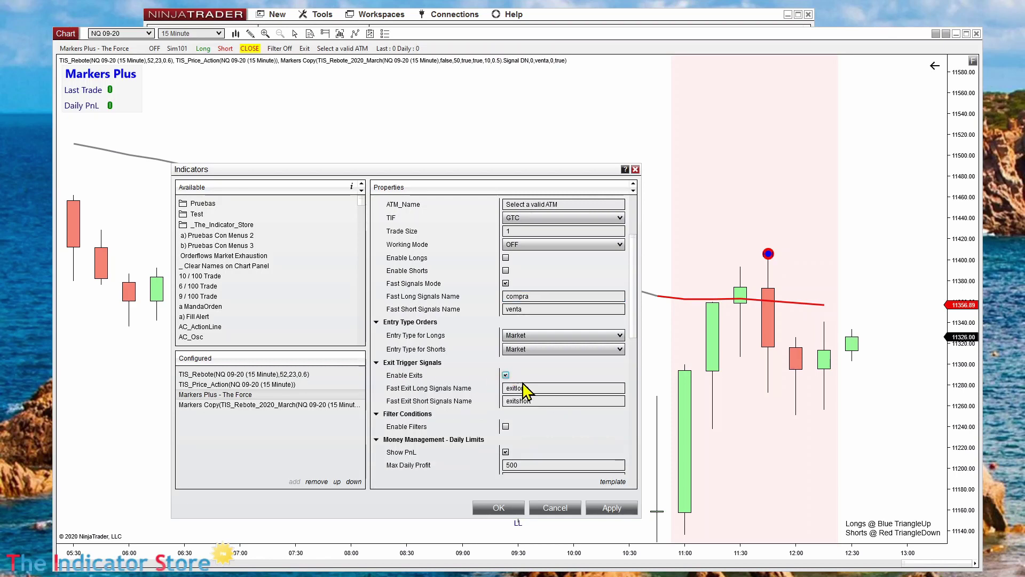
pyautogui.click(513, 400)
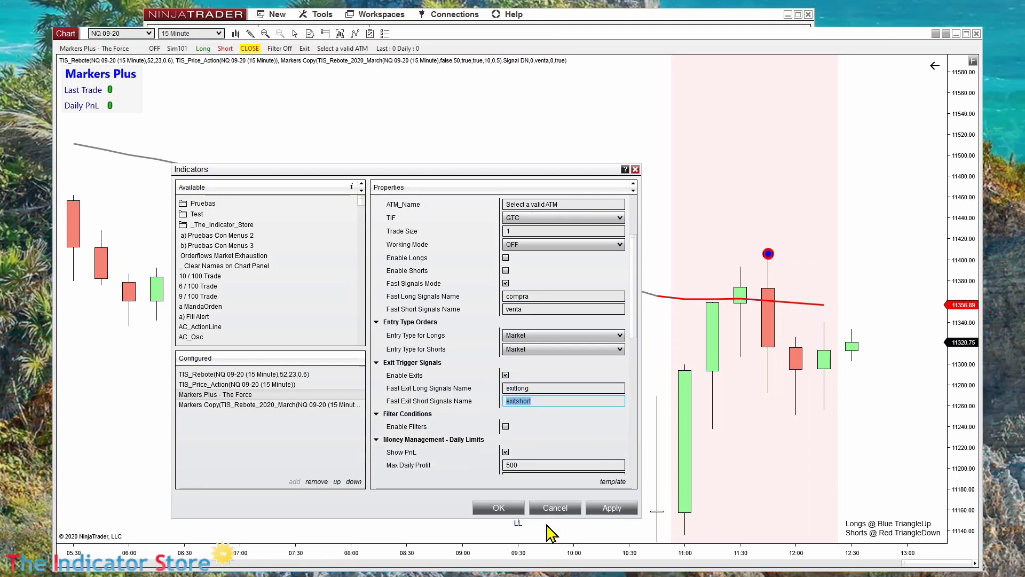
pyautogui.click(507, 380)
pyautogui.click(505, 375)
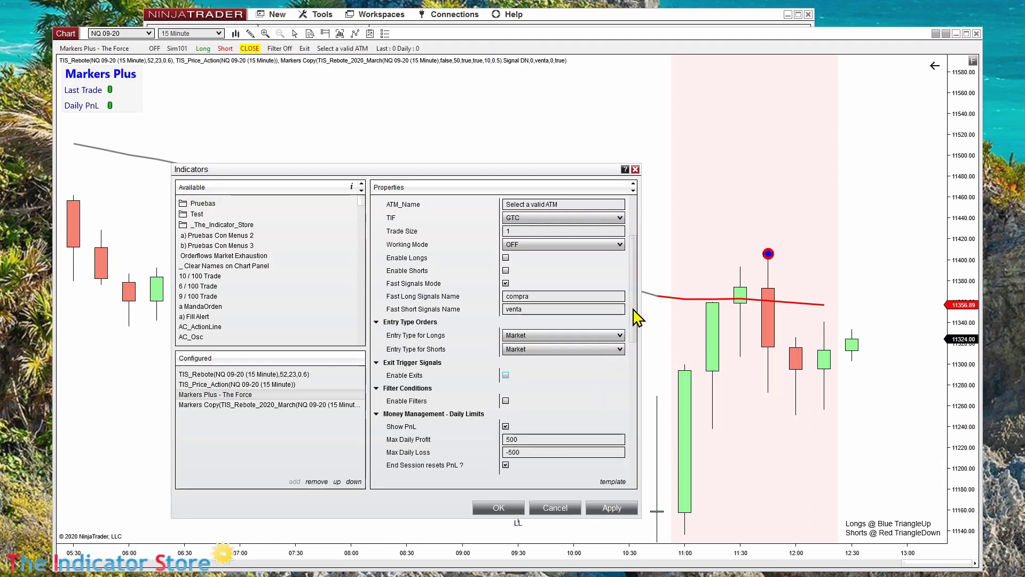
# - Review the daily profit and loss limits, disable End Session resets PnL, and confirm the indicator settings
pyautogui.moveTo(633, 316); pyautogui.dragTo(630, 354)
pyautogui.click(519, 350)
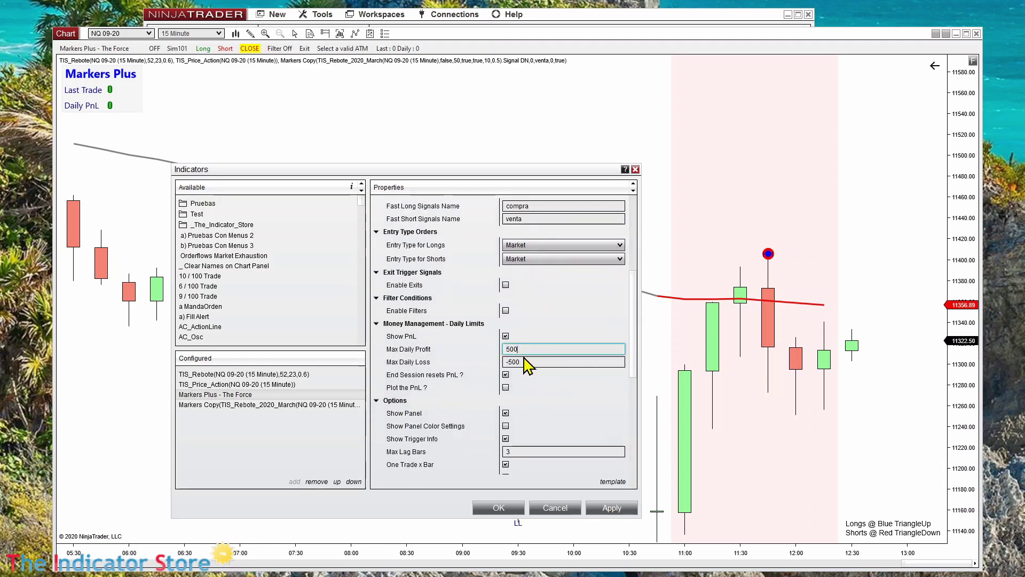
pyautogui.click(532, 362)
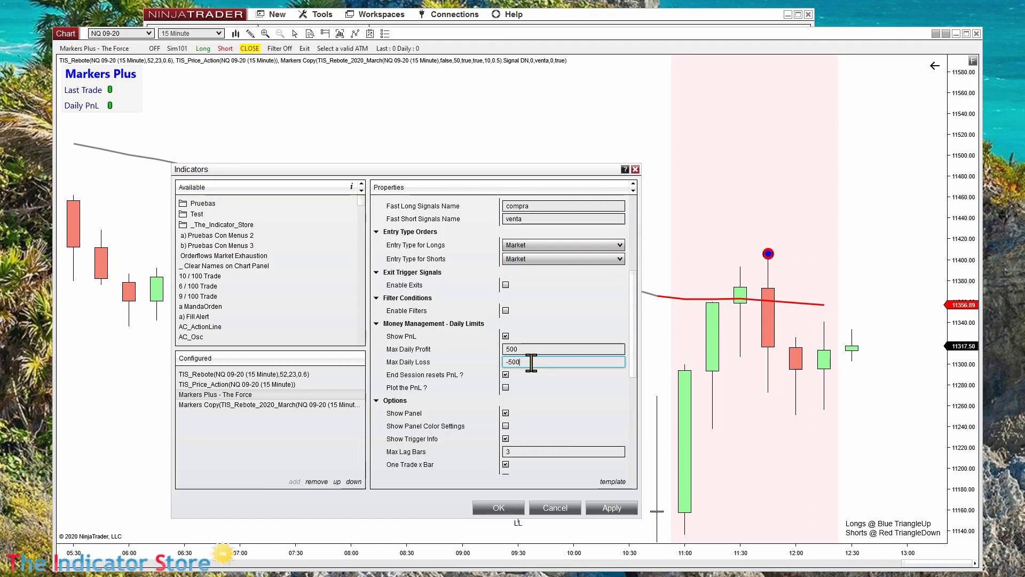
pyautogui.hotkey('shift', 'Tab')
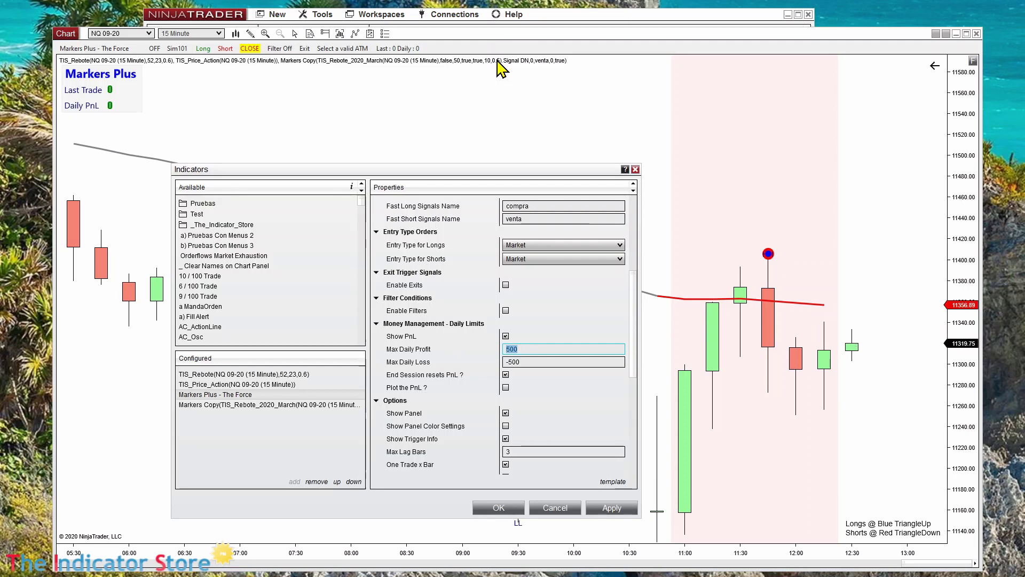
pyautogui.click(531, 361)
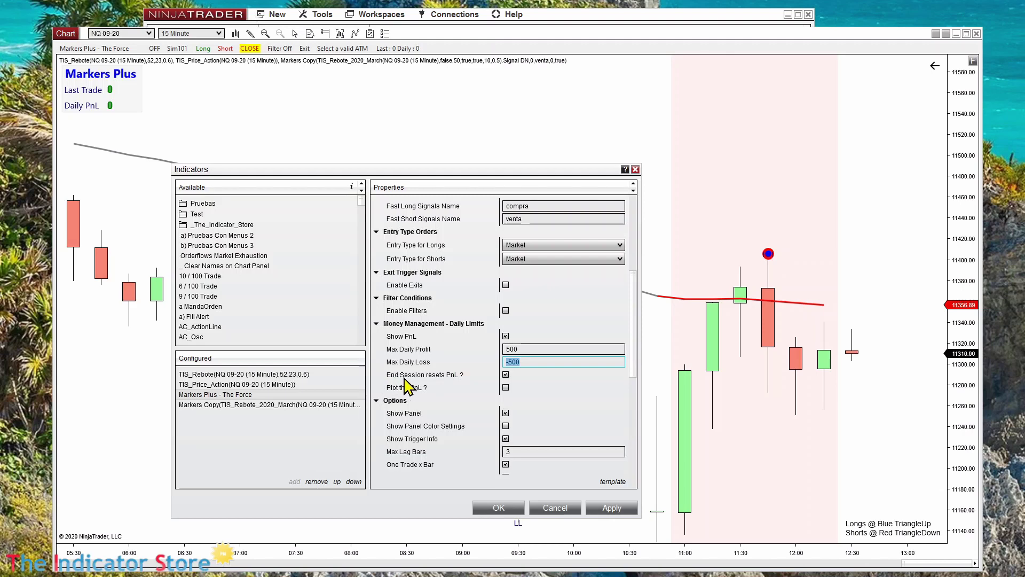
pyautogui.click(506, 375)
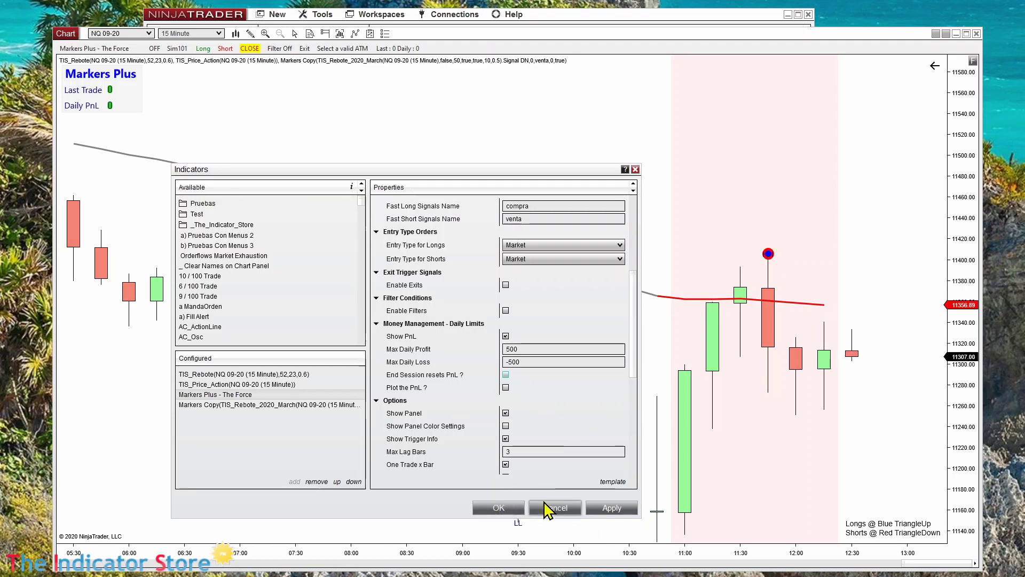
pyautogui.click(488, 509)
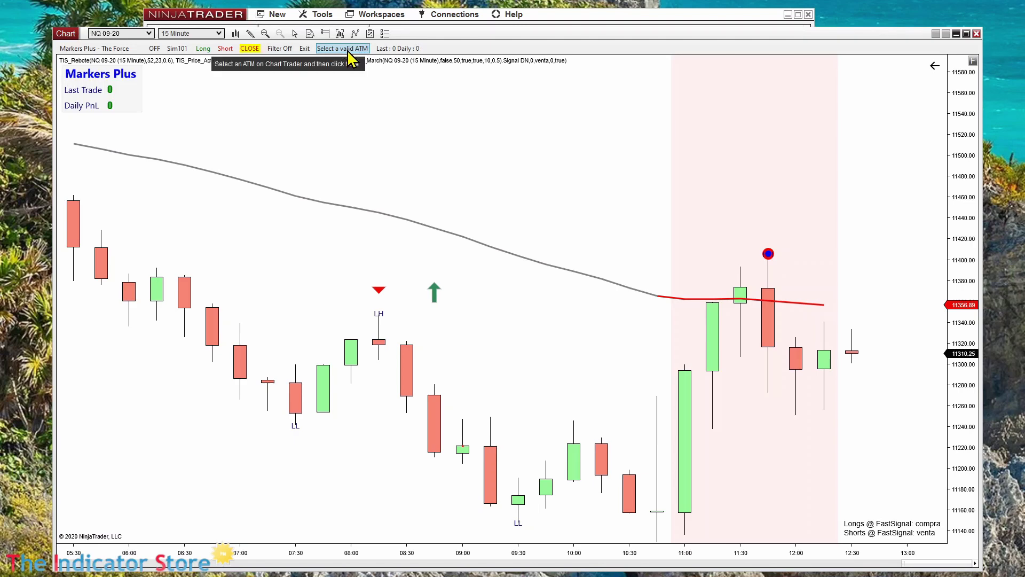
# - Restore automatic price scaling, show the Chart Trader, and choose the ATM strategy 1c 25 vs 30
pyautogui.click(977, 63)
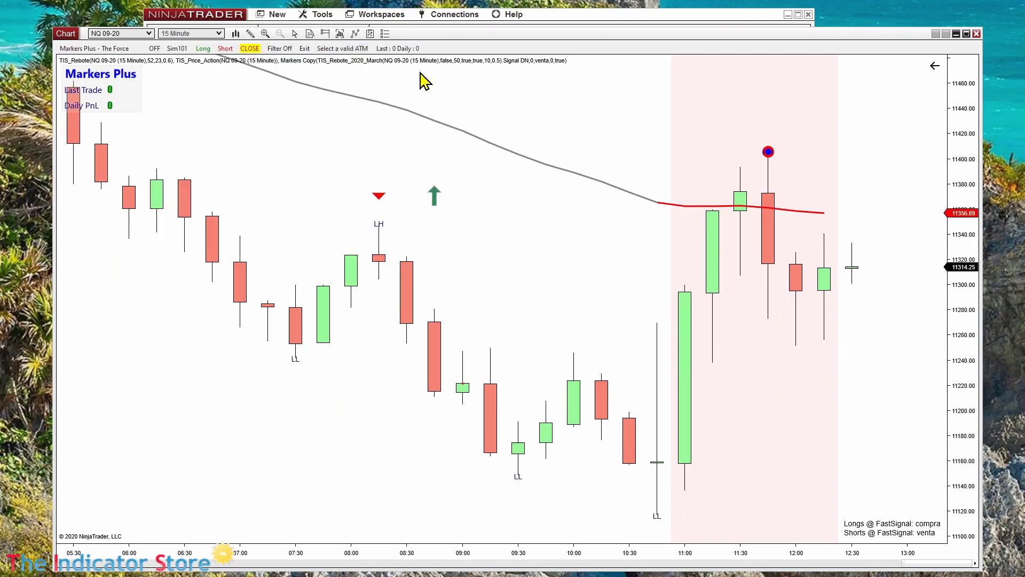
pyautogui.click(327, 34)
pyautogui.click(255, 61)
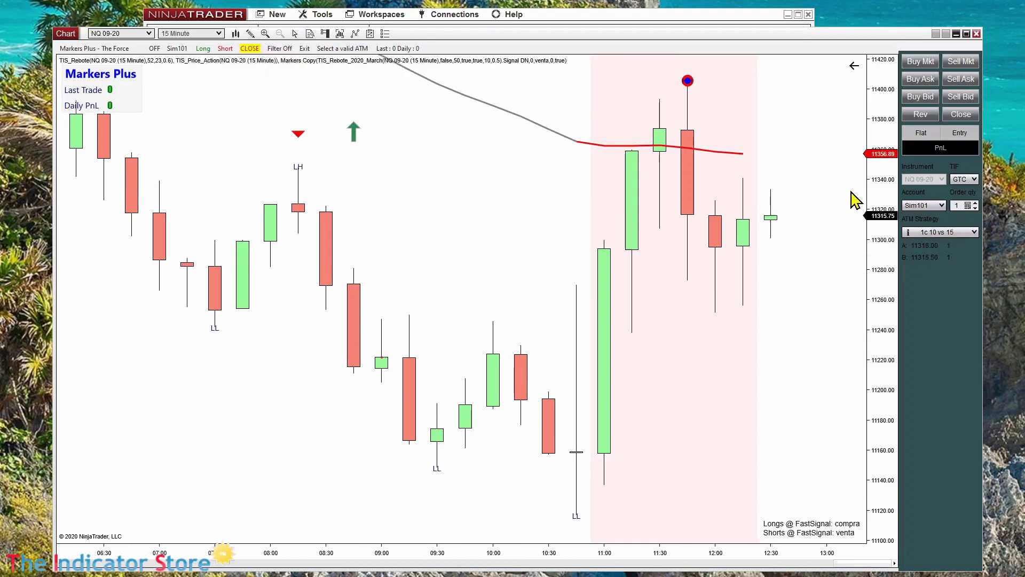
pyautogui.click(975, 233)
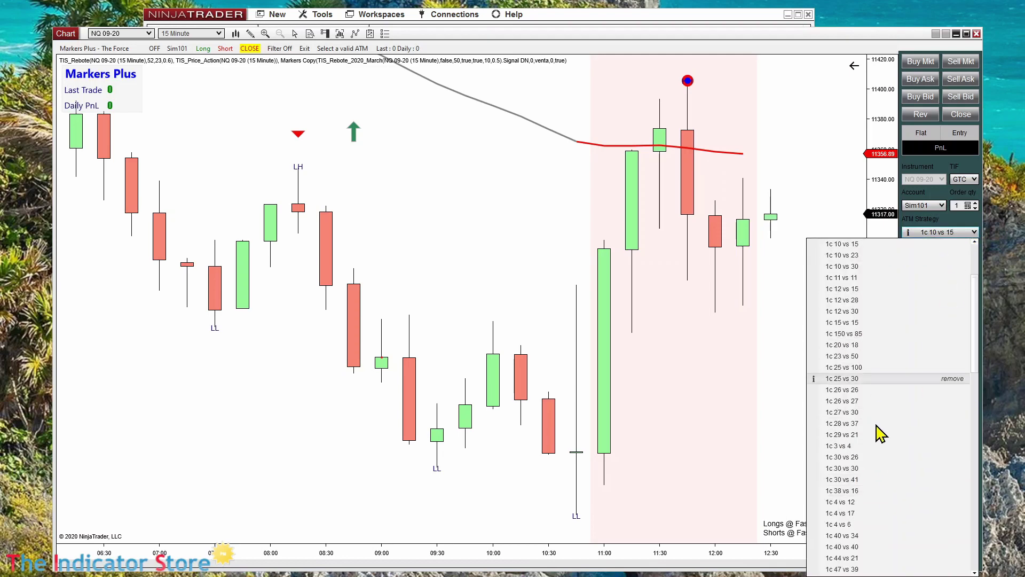
pyautogui.click(843, 378)
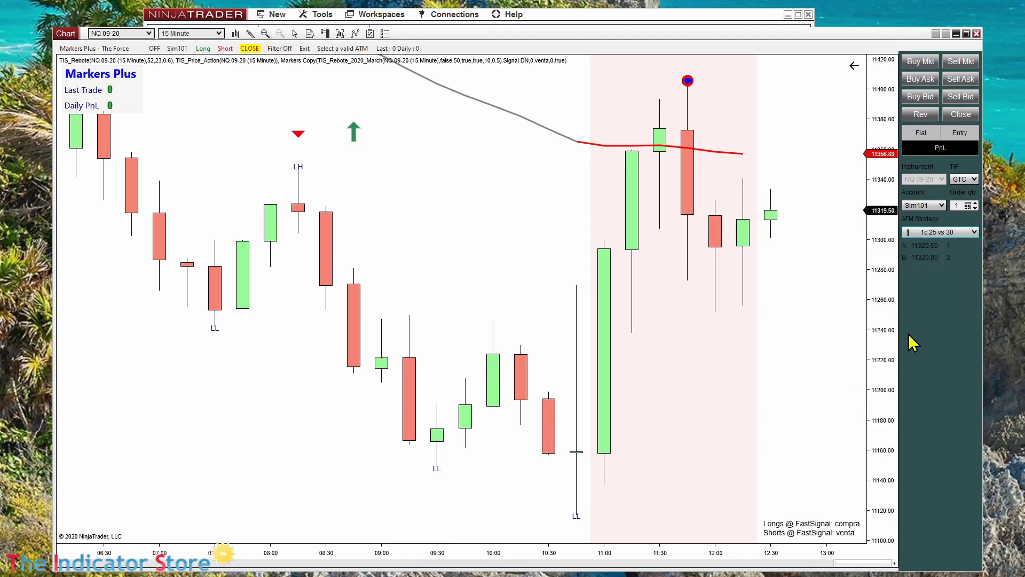
# - Load the chosen ATM strategy into Markers Plus - The Force and switch the Chart Trader account to the one listed directly above Sim101
pyautogui.click(335, 52)
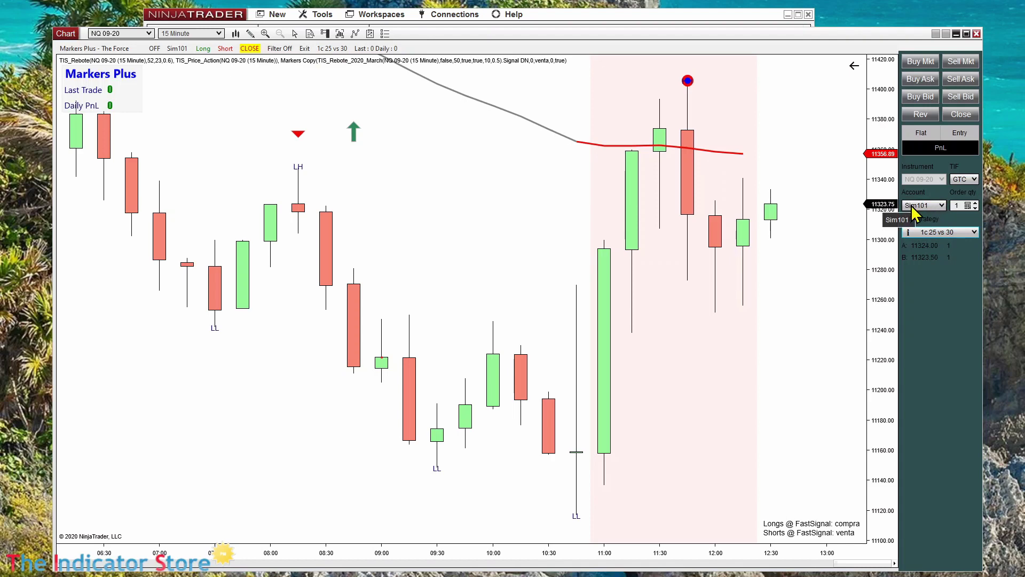
pyautogui.click(940, 207)
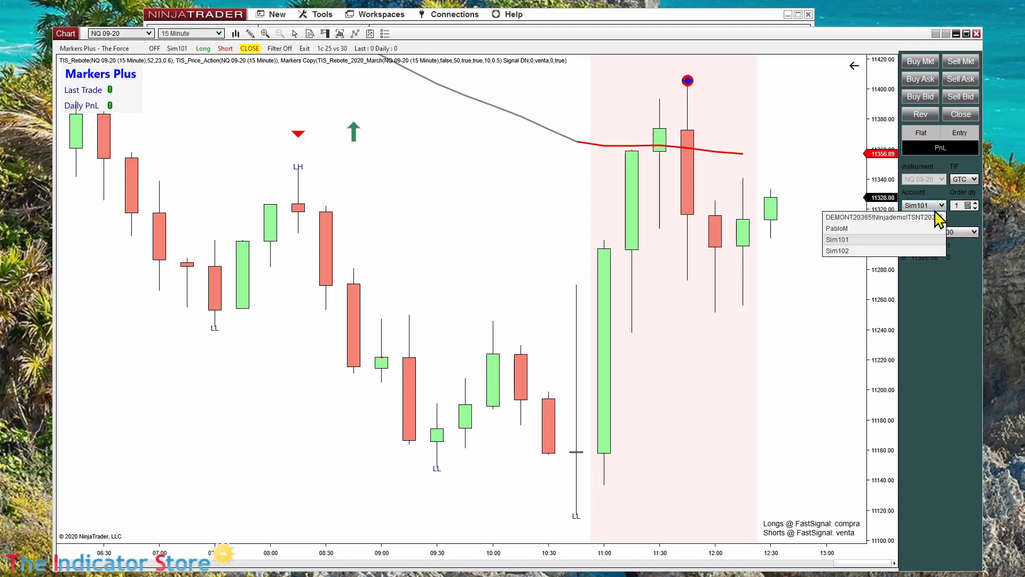
pyautogui.click(892, 228)
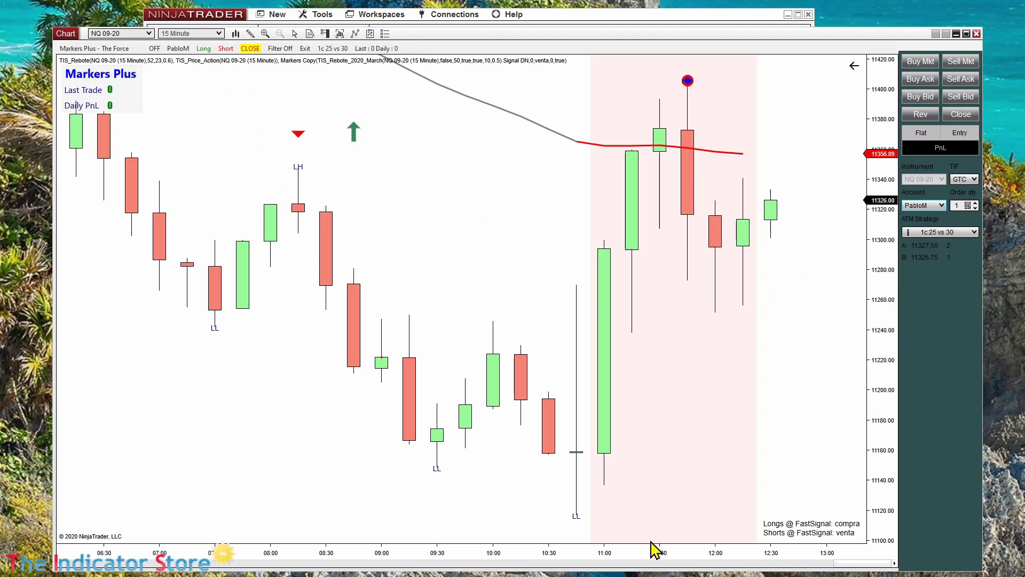
pyautogui.moveTo(654, 552); pyautogui.dragTo(684, 561)
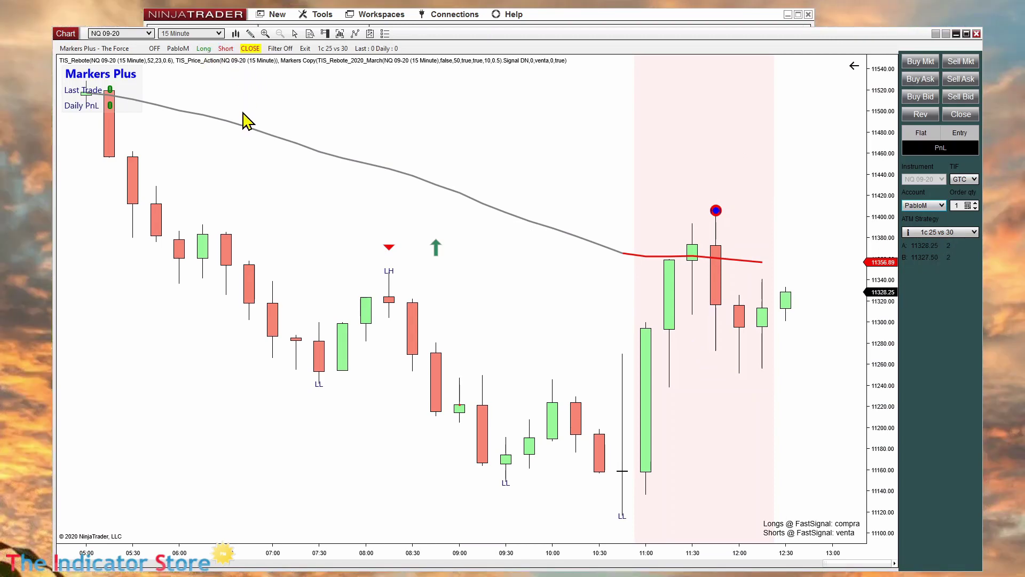
# - Enable long entries, set Markers Plus - The Force to Semiautomatic Mode, and switch longs off and back on
pyautogui.click(204, 48)
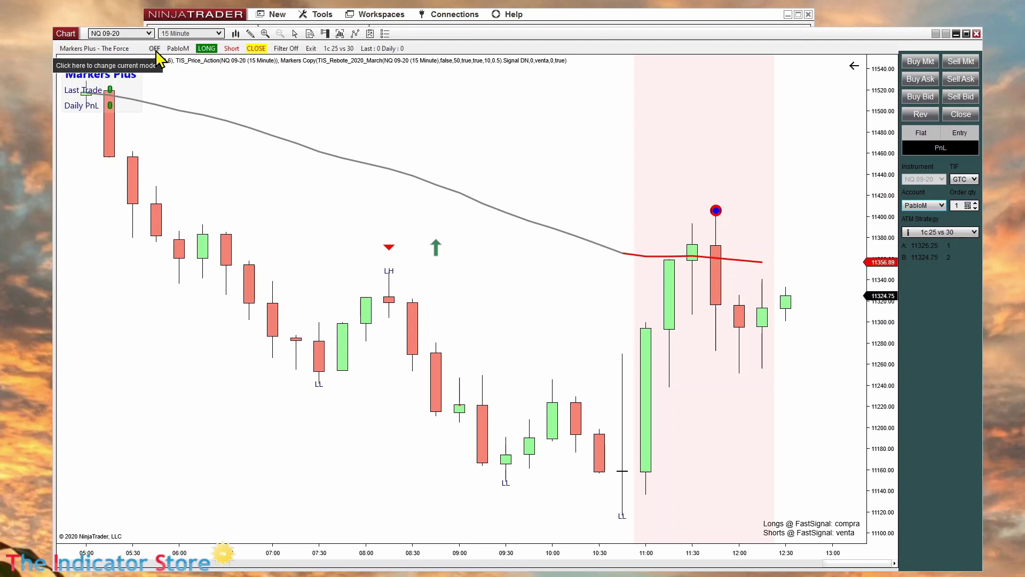
pyautogui.click(154, 50)
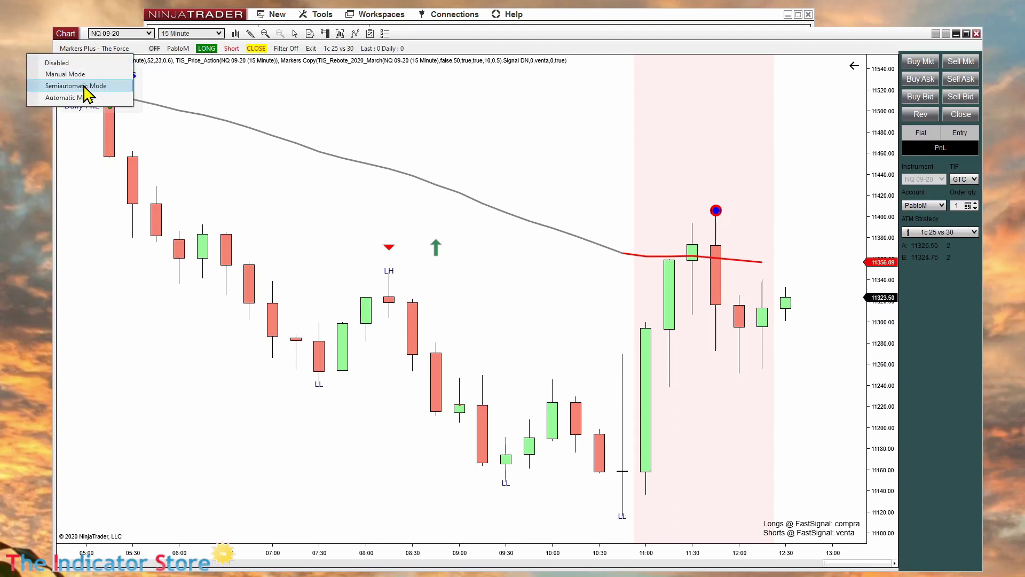
pyautogui.click(85, 86)
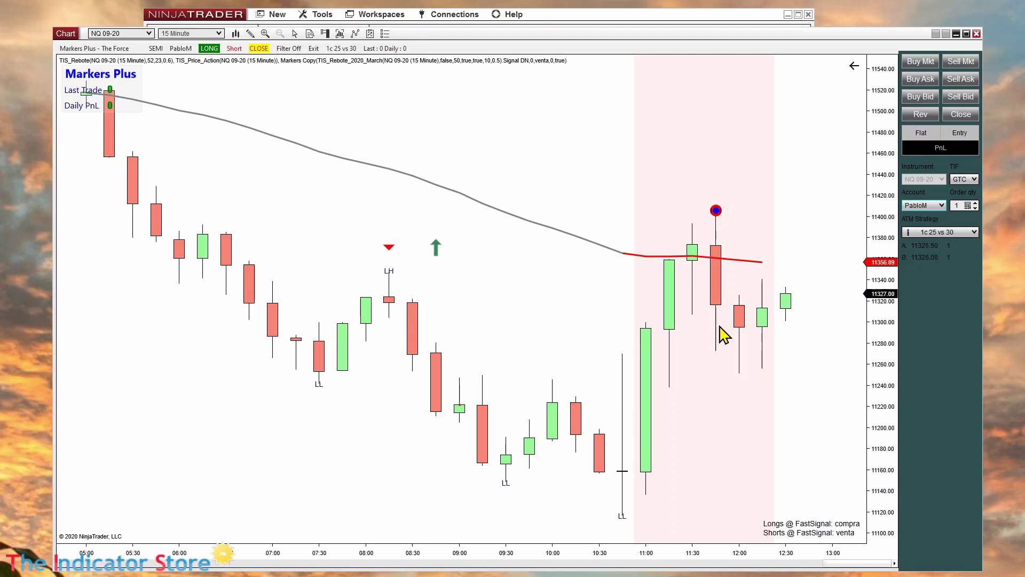
pyautogui.click(208, 49)
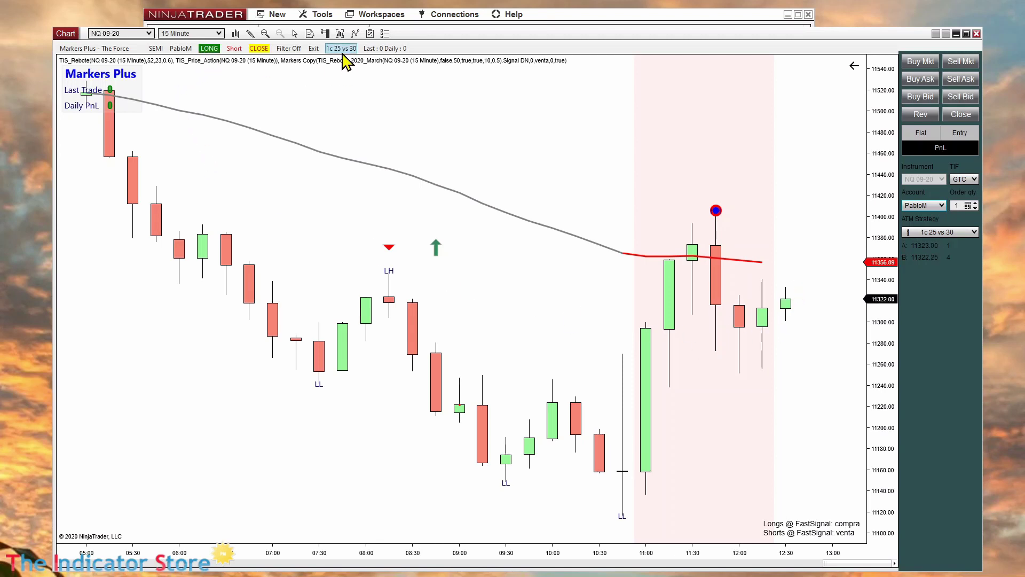
pyautogui.click(209, 48)
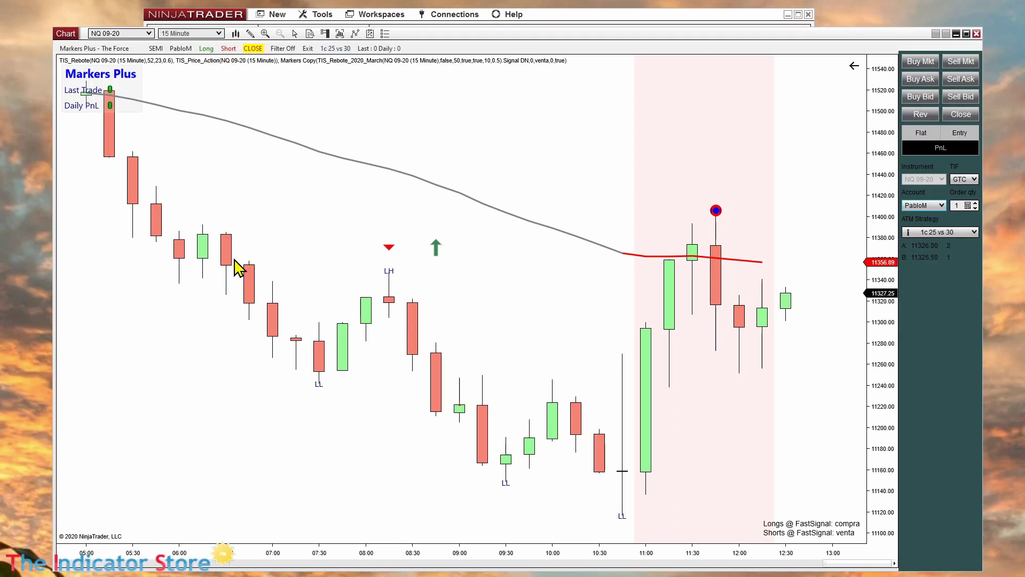
pyautogui.click(208, 48)
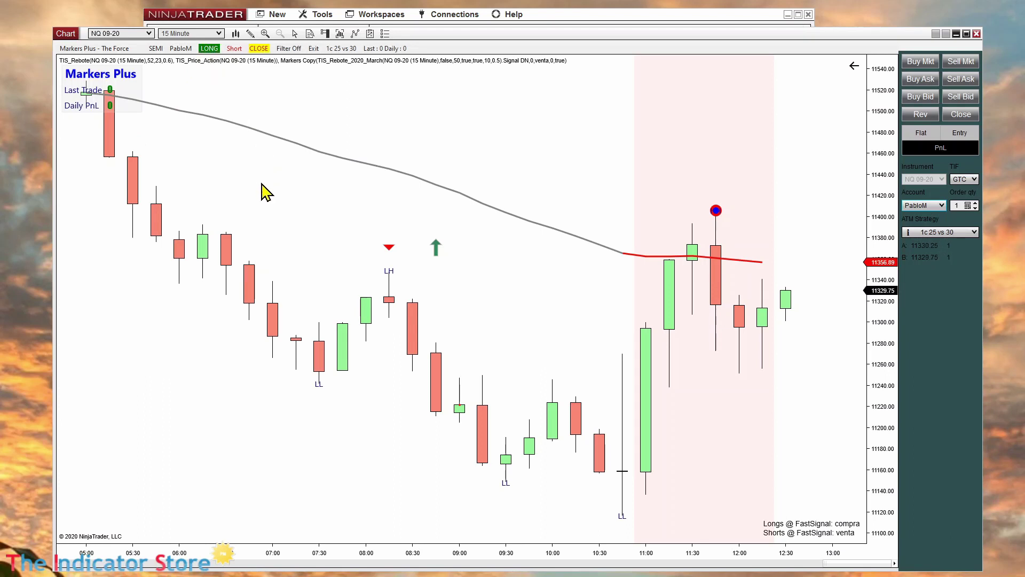
# - Set Markers Plus - The Force to Automatic Mode and enable short entries alongside longs
pyautogui.click(156, 49)
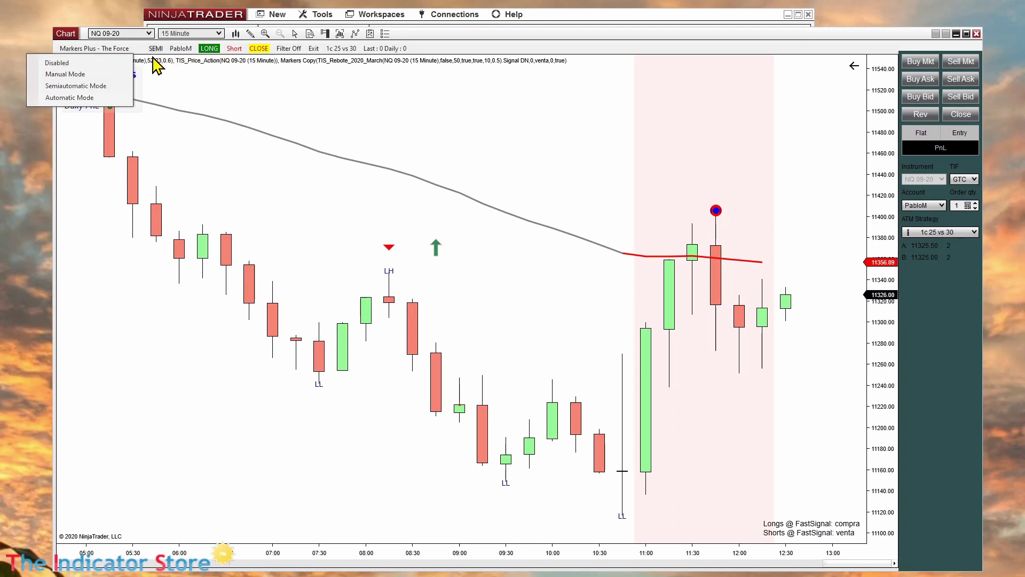
pyautogui.click(83, 98)
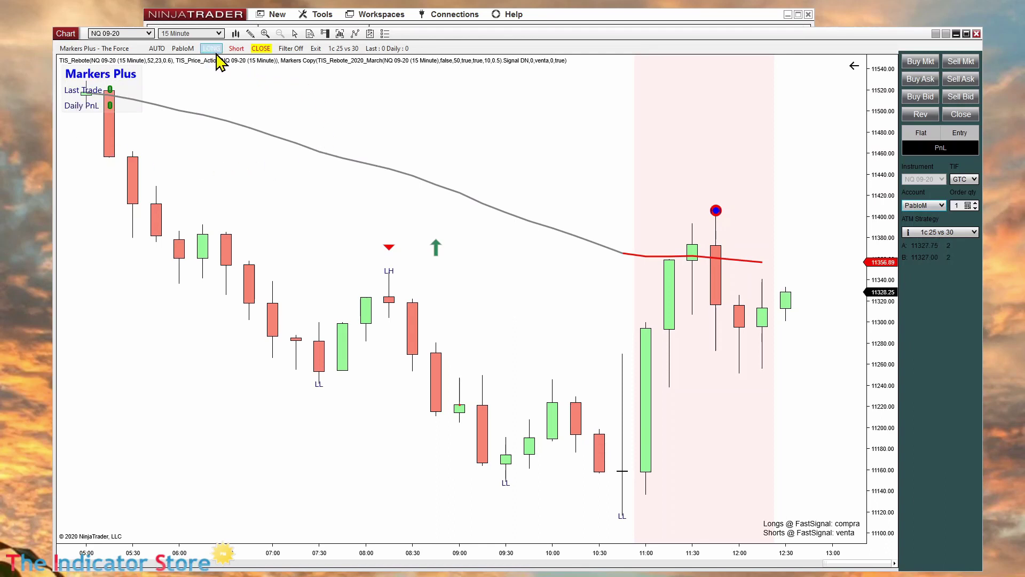
pyautogui.click(238, 49)
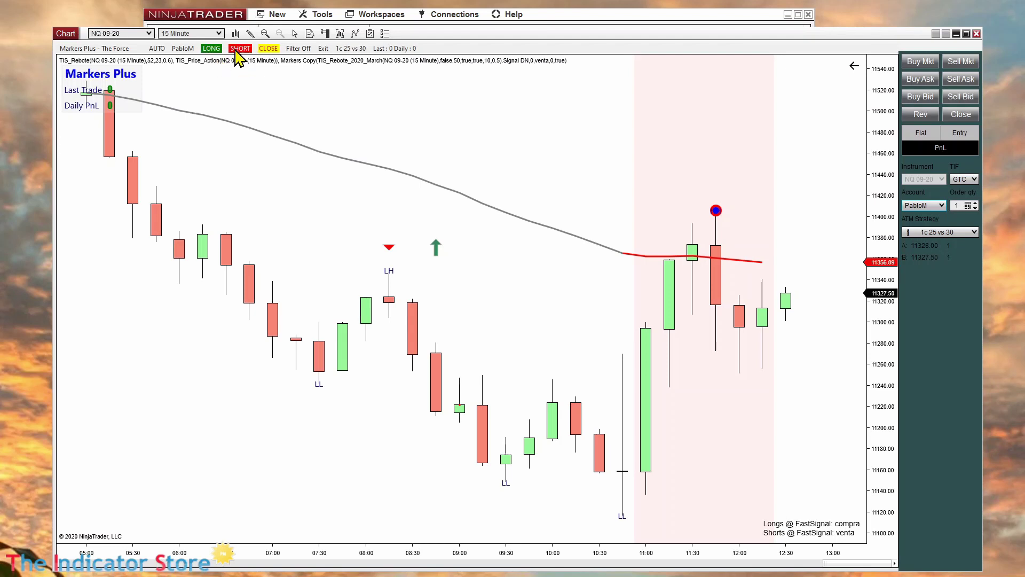
pyautogui.click(240, 49)
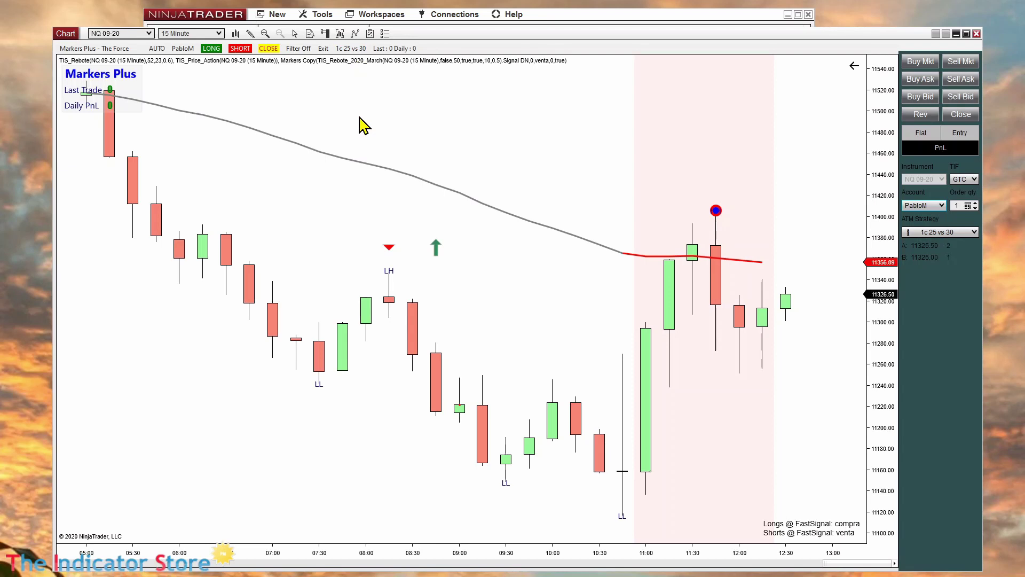
# - Set the working mode to Disabled, try Manual Mode, and set the mode back to Disabled
pyautogui.click(158, 48)
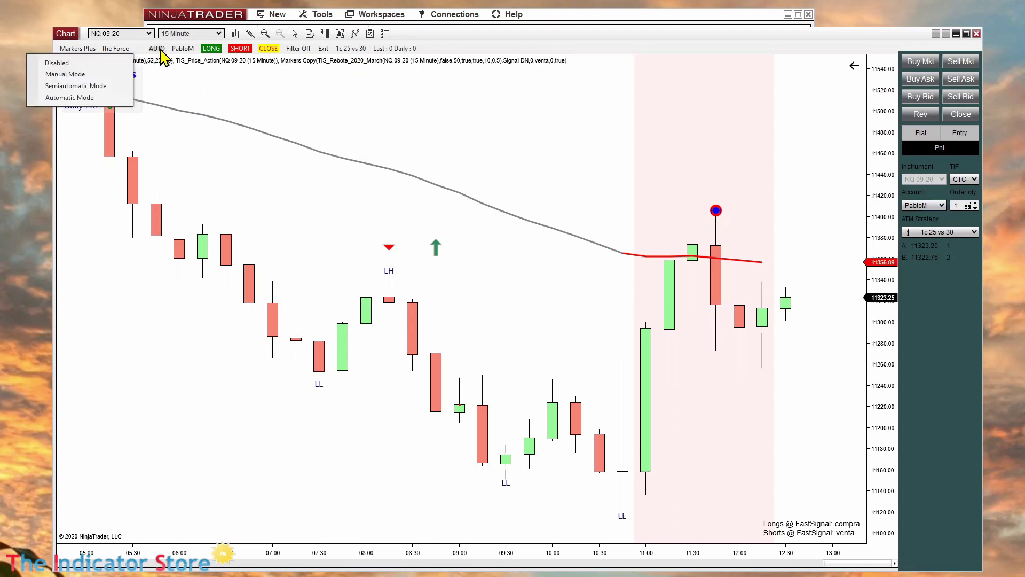
pyautogui.click(87, 63)
pyautogui.click(155, 50)
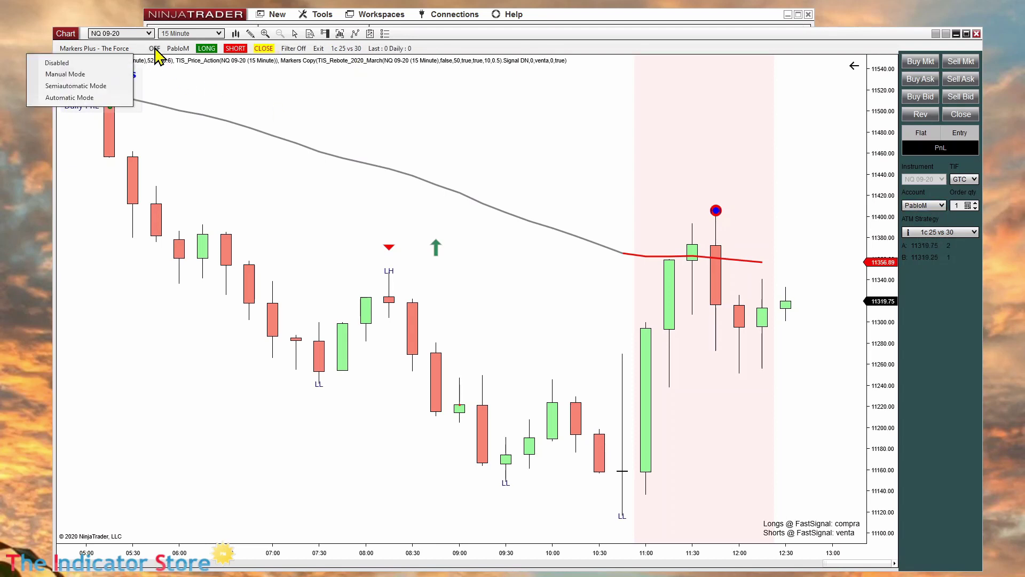
pyautogui.click(66, 75)
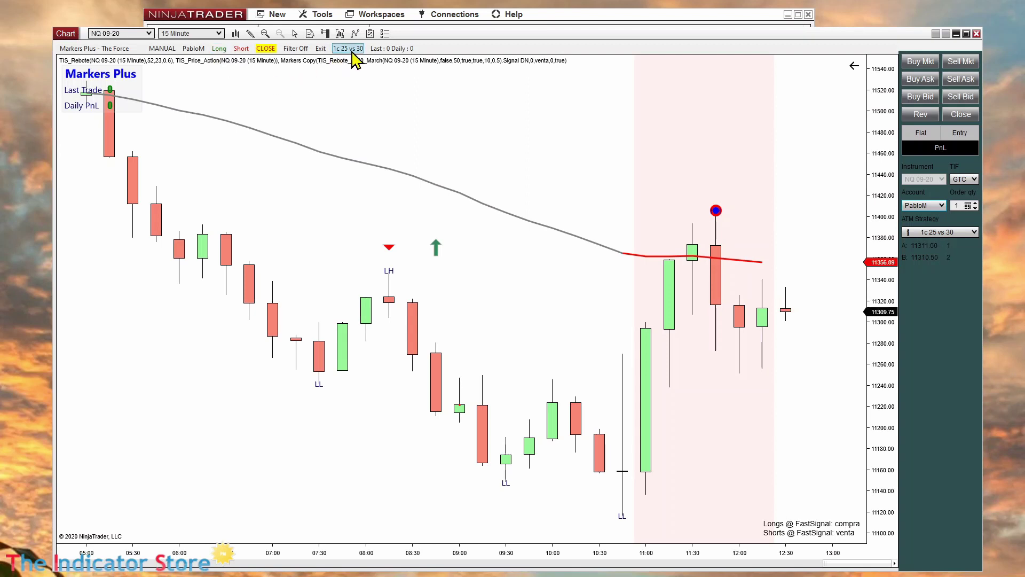
pyautogui.click(163, 50)
pyautogui.click(81, 62)
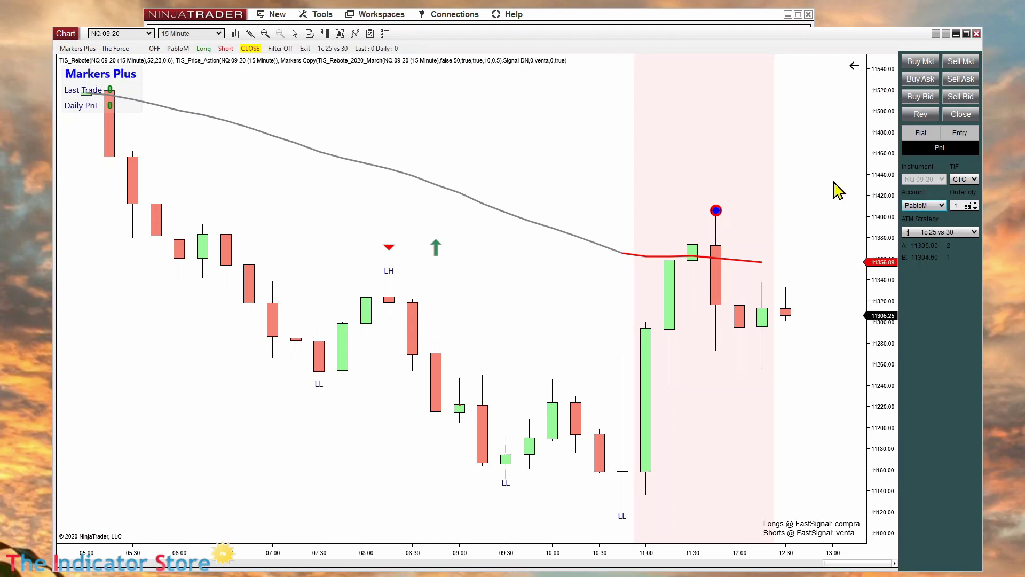
# - Enable Reset this Markers Instance in the Markers Plus - The Force indicator properties and apply the change
pyautogui.rightClick(458, 142)
pyautogui.click(345, 205)
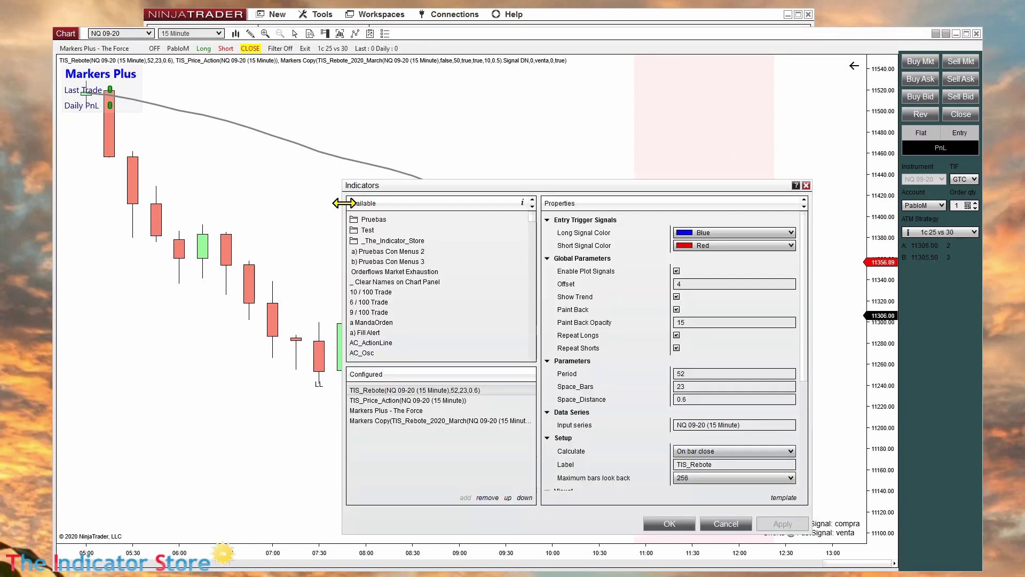
pyautogui.moveTo(479, 185); pyautogui.dragTo(408, 115)
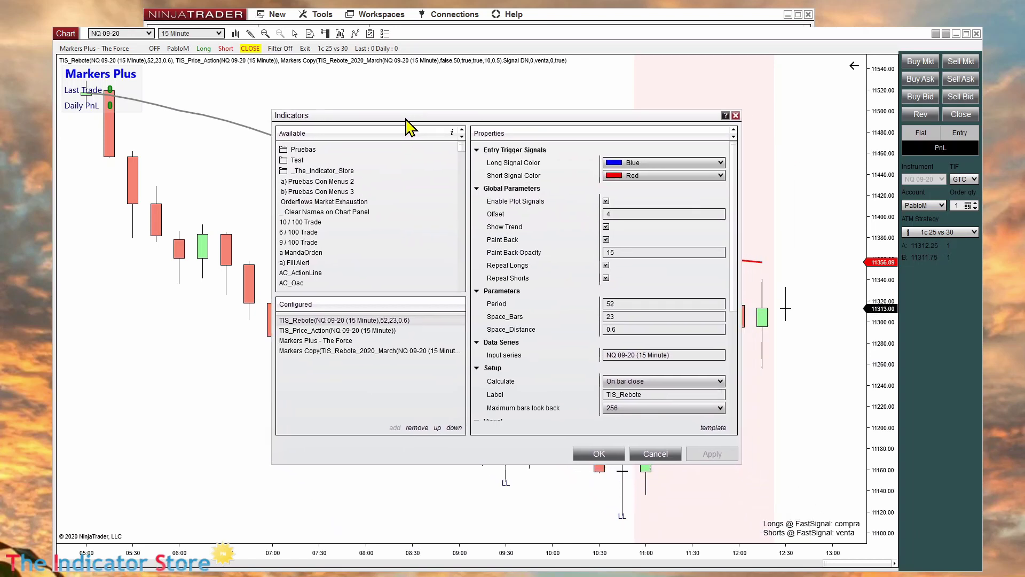
pyautogui.click(325, 340)
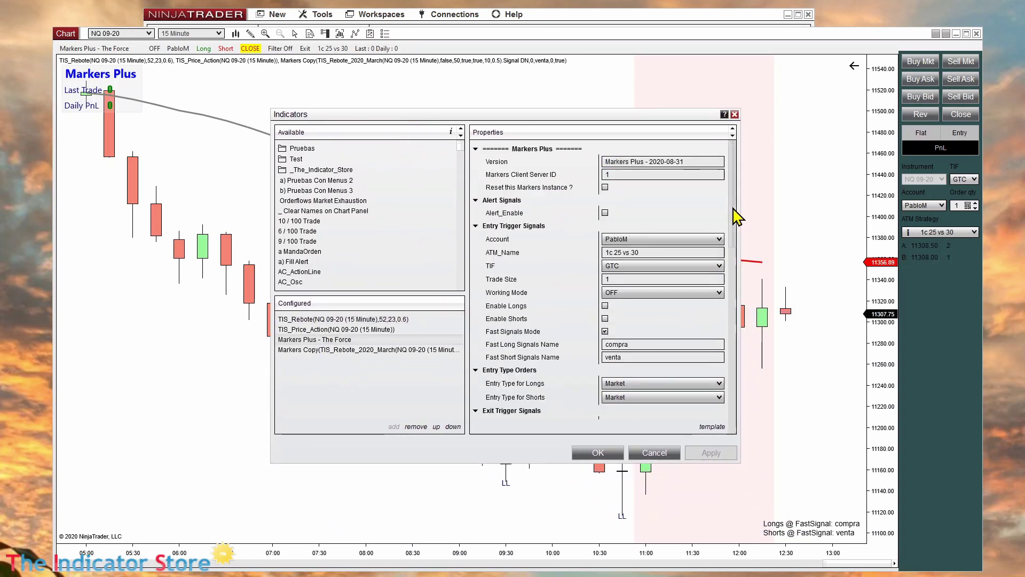
pyautogui.scroll(-2, 735, 219)
pyautogui.scroll(2, 735, 222)
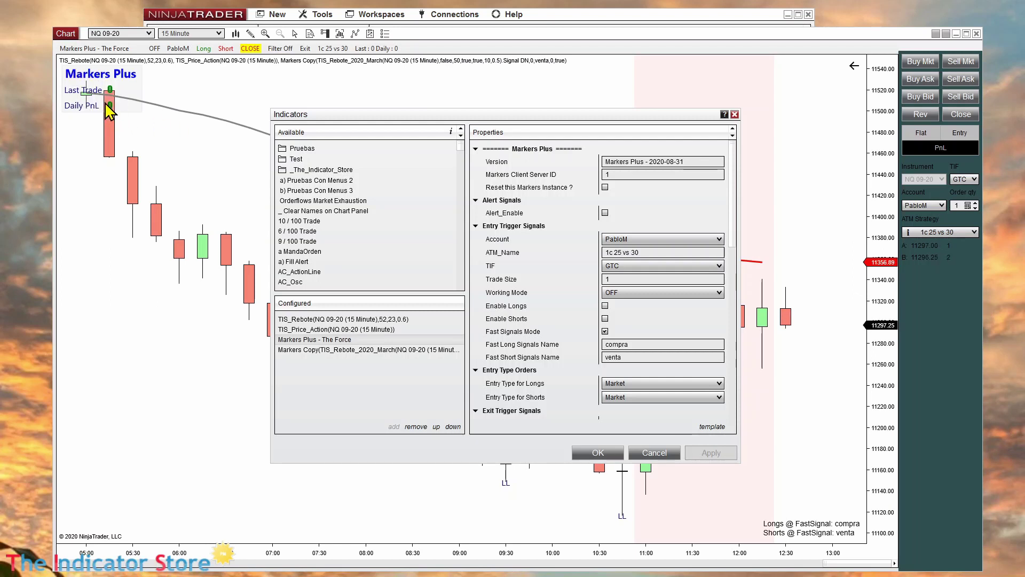
pyautogui.click(605, 187)
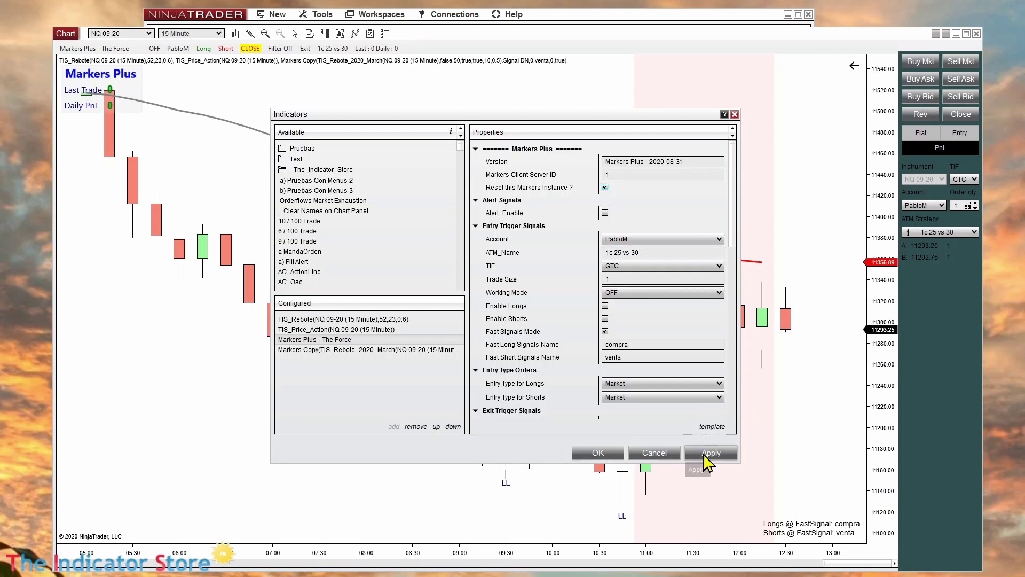
pyautogui.click(704, 459)
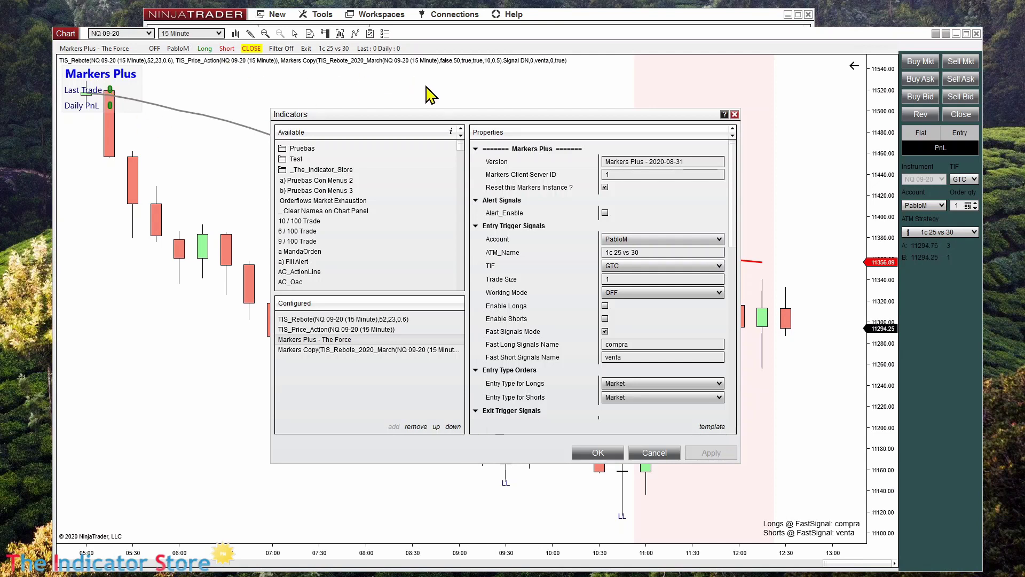
# - Add a second Markers Plus - The Force instance from the _The_Indicator_Store folder, apply it, and check the chart behind the dialog
pyautogui.click(322, 170)
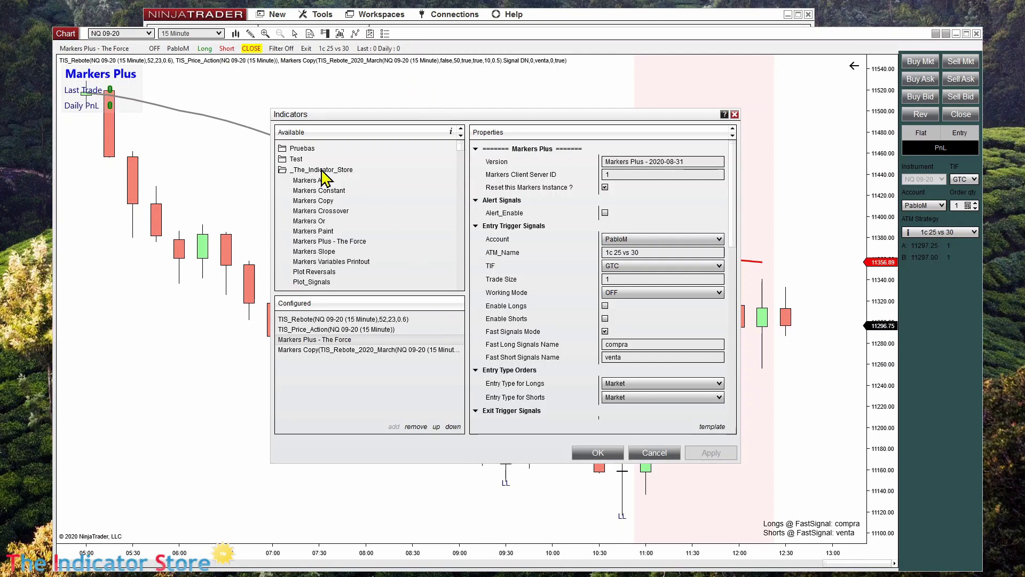
pyautogui.doubleClick(338, 241)
pyautogui.click(696, 454)
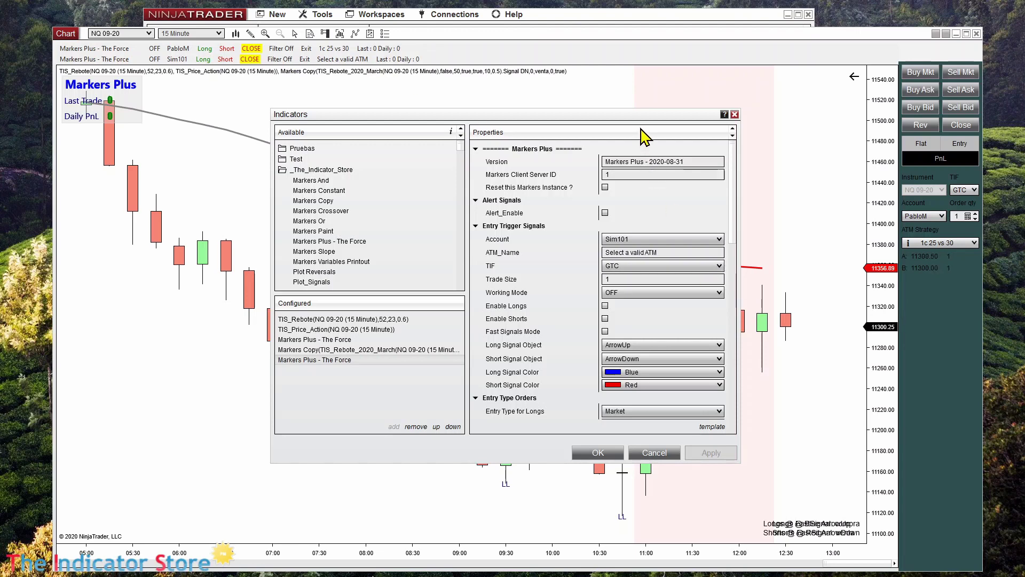
pyautogui.moveTo(648, 114); pyautogui.dragTo(462, 251)
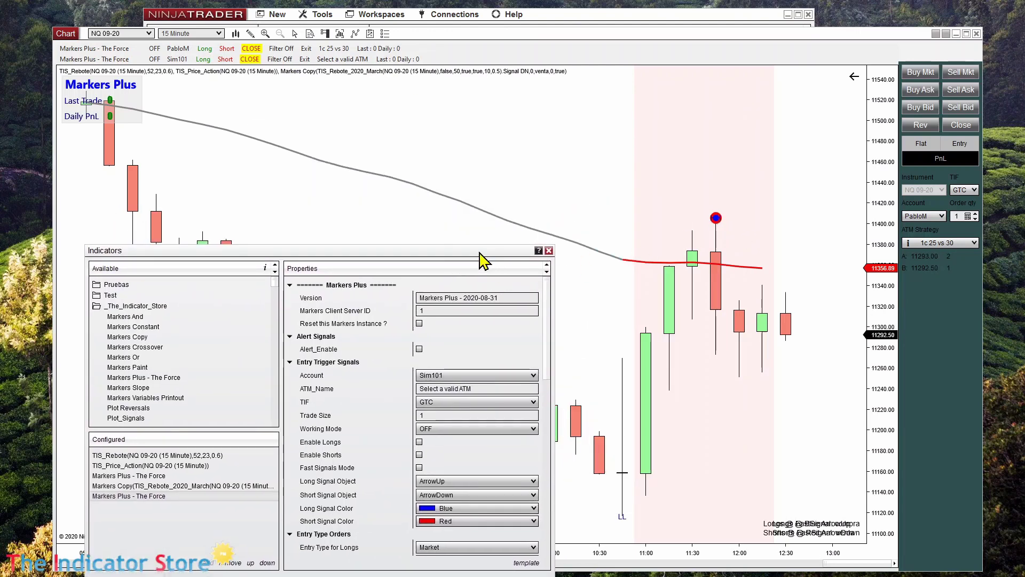
pyautogui.moveTo(483, 255); pyautogui.dragTo(627, 113)
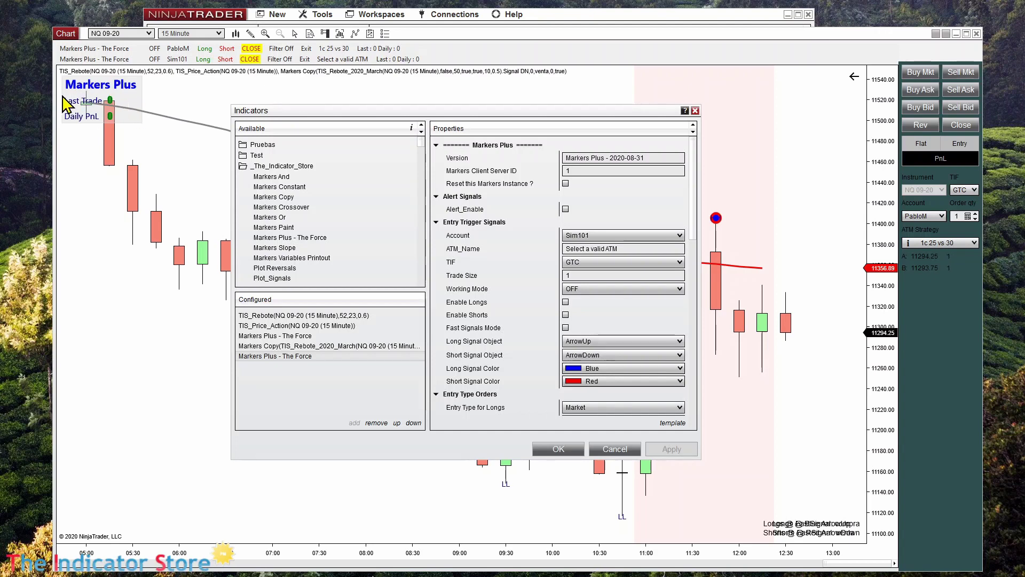
# - Move the first Markers Plus - The Force instance below Markers Copy and disable its Show PnL option
pyautogui.click(288, 338)
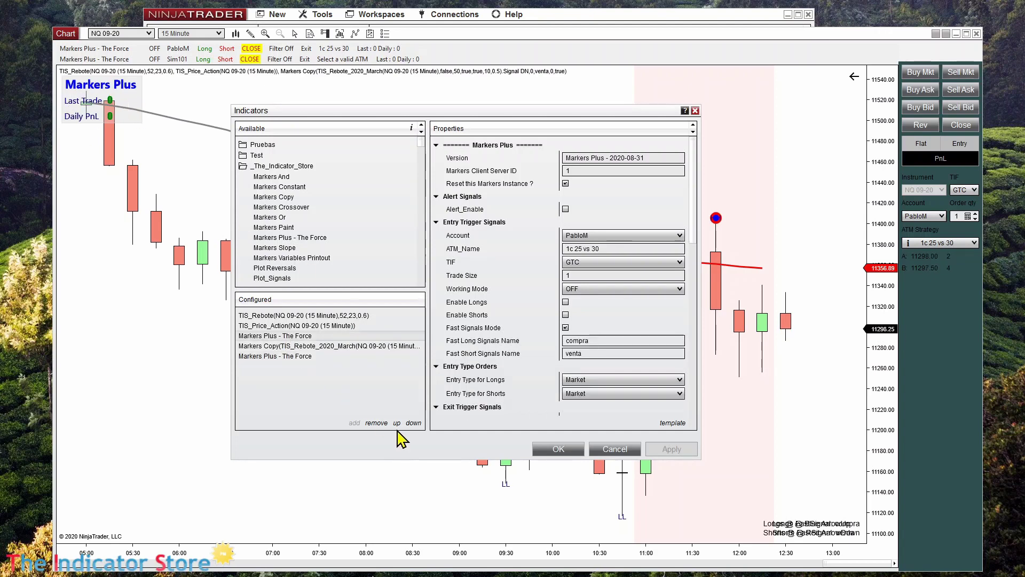
pyautogui.click(414, 422)
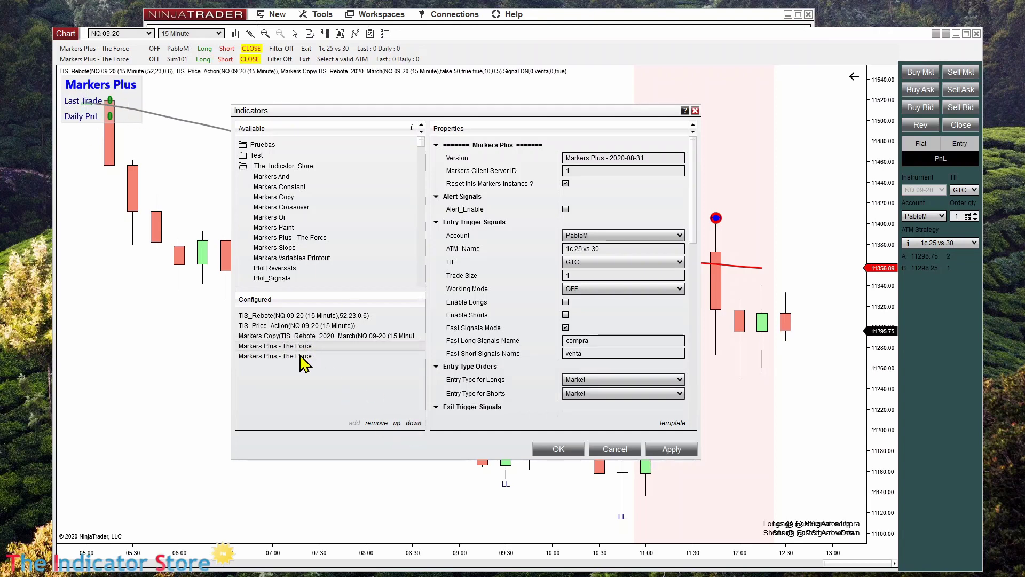
pyautogui.moveTo(692, 241); pyautogui.dragTo(693, 267)
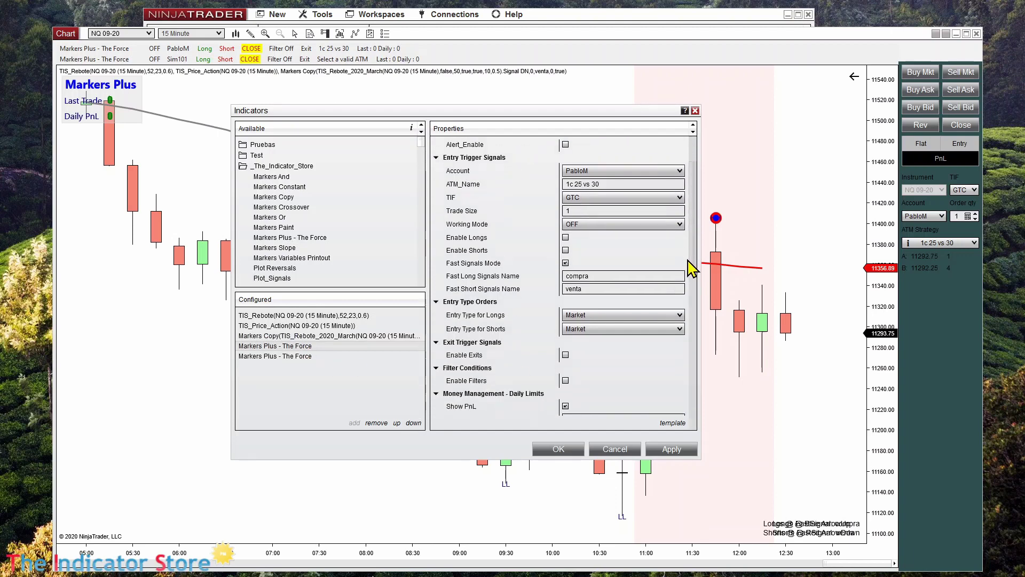
pyautogui.scroll(-5, 678, 296)
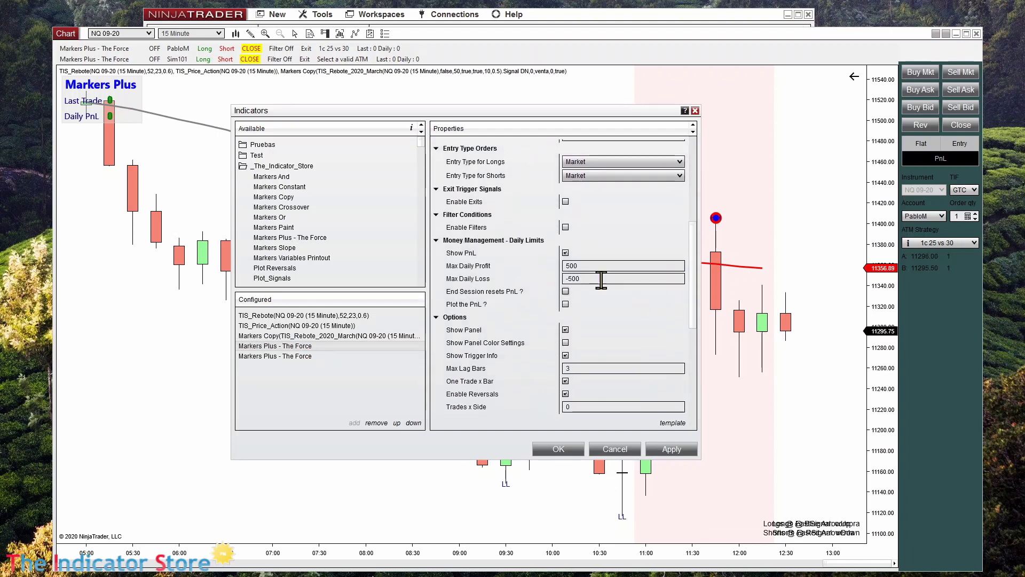
pyautogui.click(566, 253)
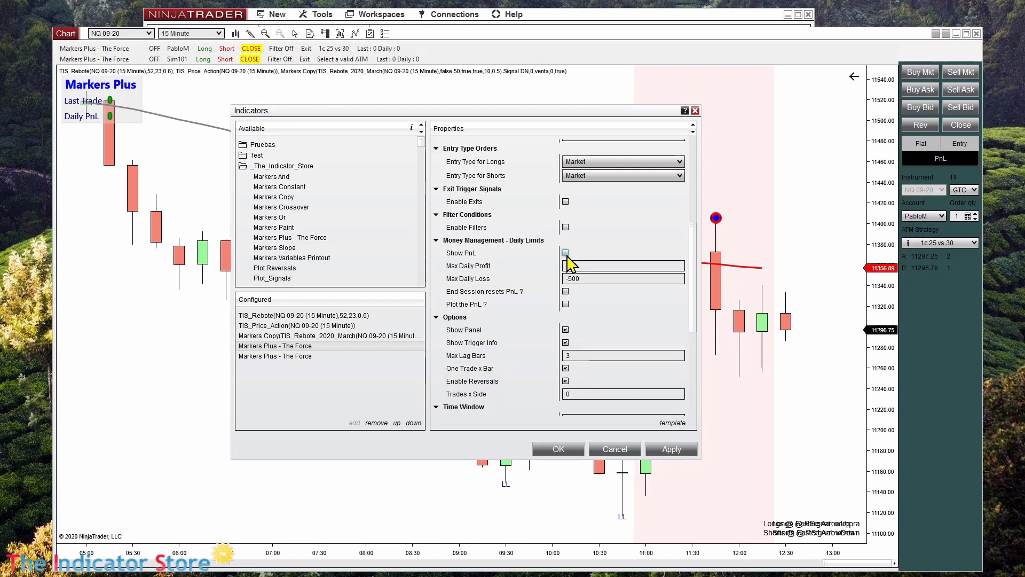
# - Disable Show PnL for the second Markers Plus - The Force instance and apply the indicator changes
pyautogui.click(278, 356)
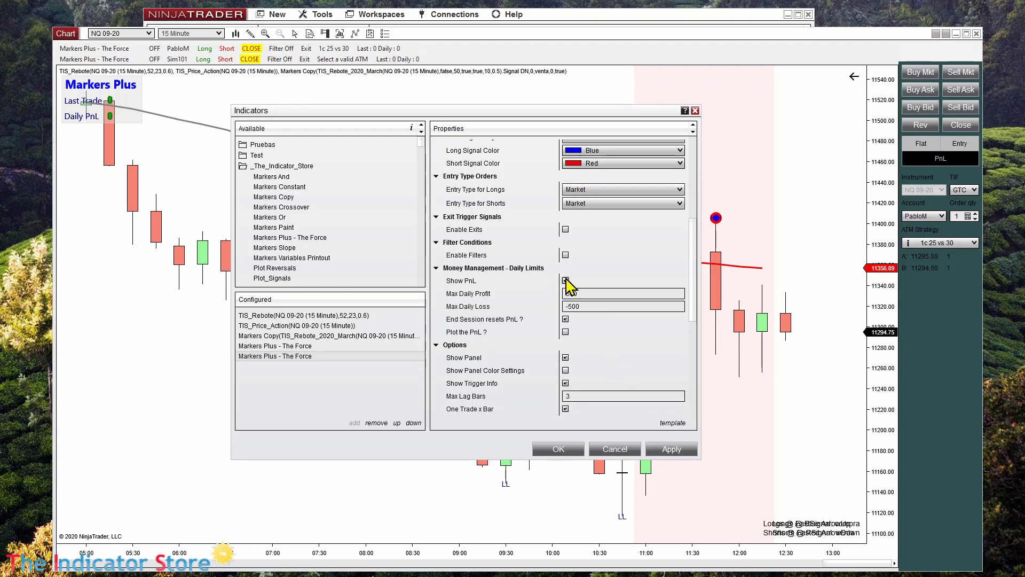
pyautogui.click(566, 280)
pyautogui.click(672, 449)
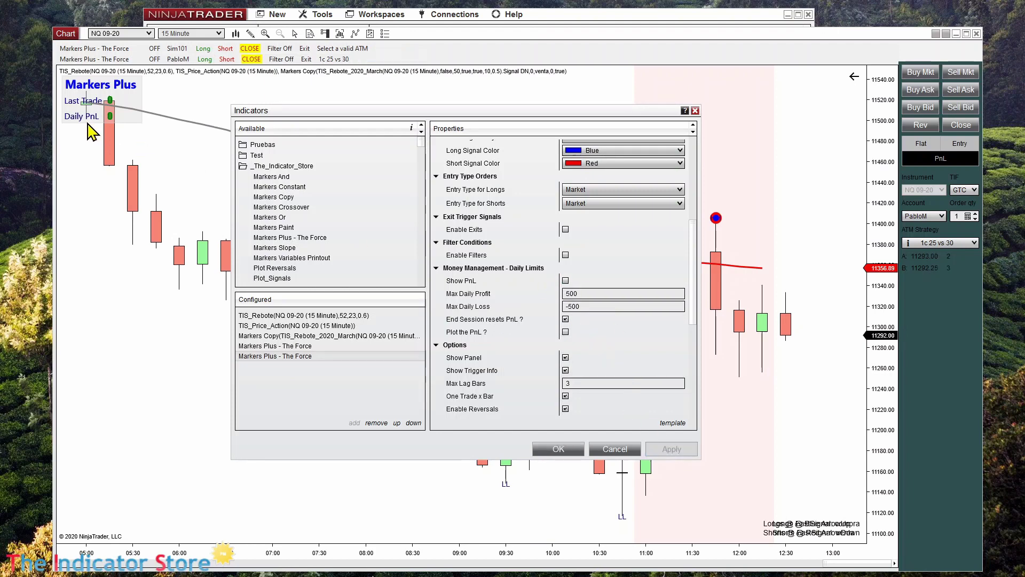
# - Disable Show Panel for both Markers Plus - The Force instances and apply the changes
pyautogui.click(277, 346)
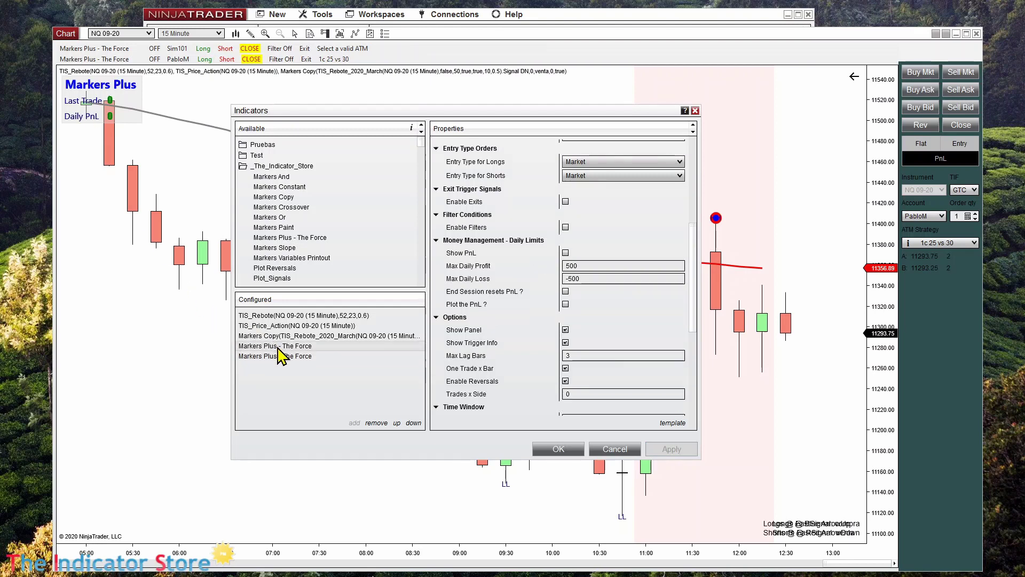
pyautogui.click(565, 329)
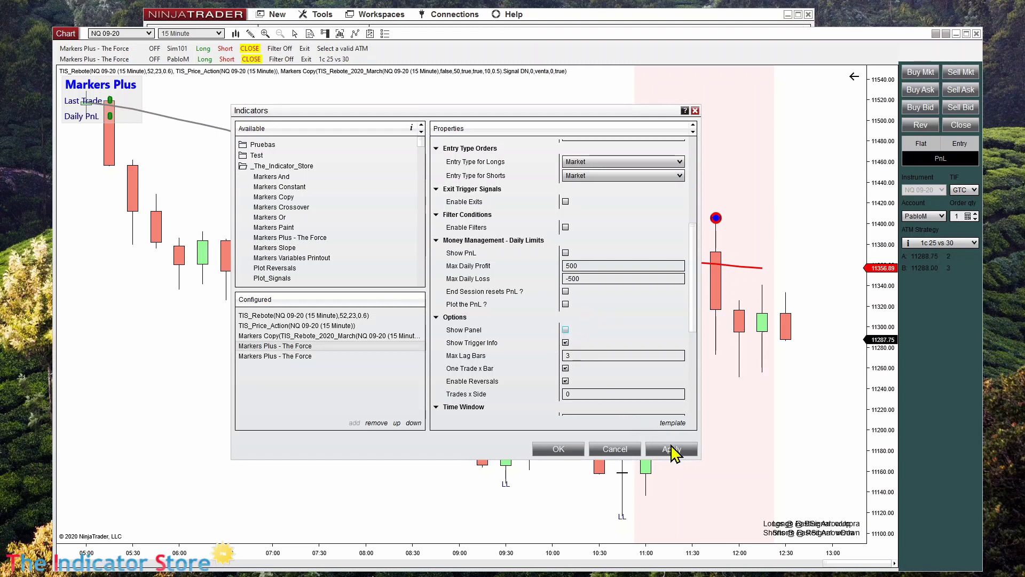
pyautogui.click(673, 449)
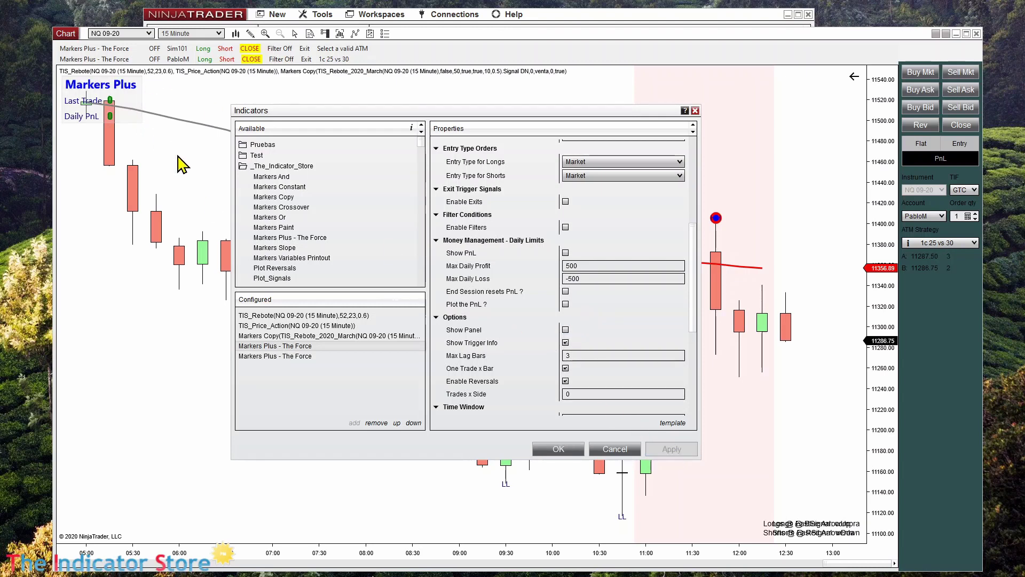
pyautogui.click(268, 357)
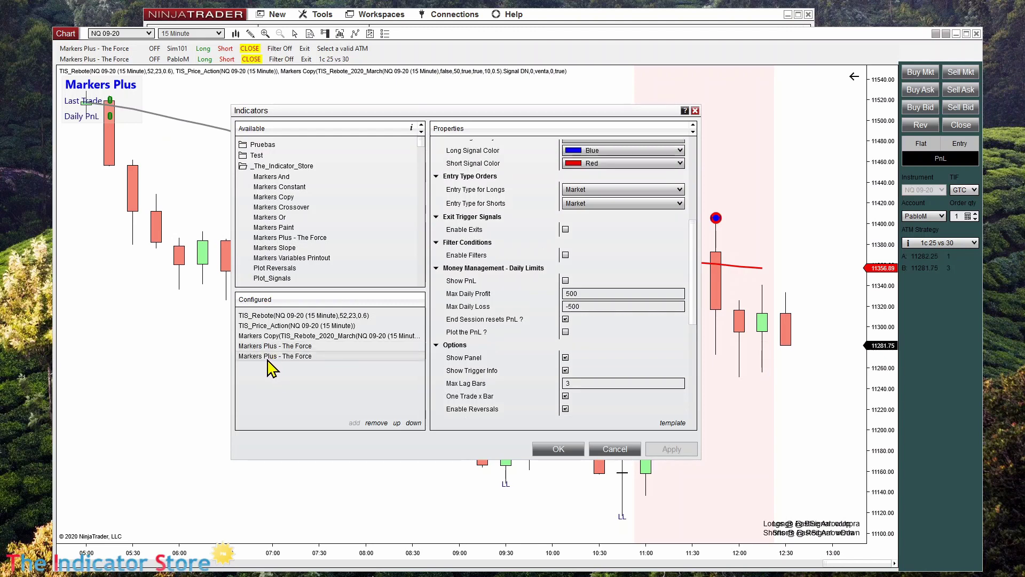
pyautogui.click(565, 357)
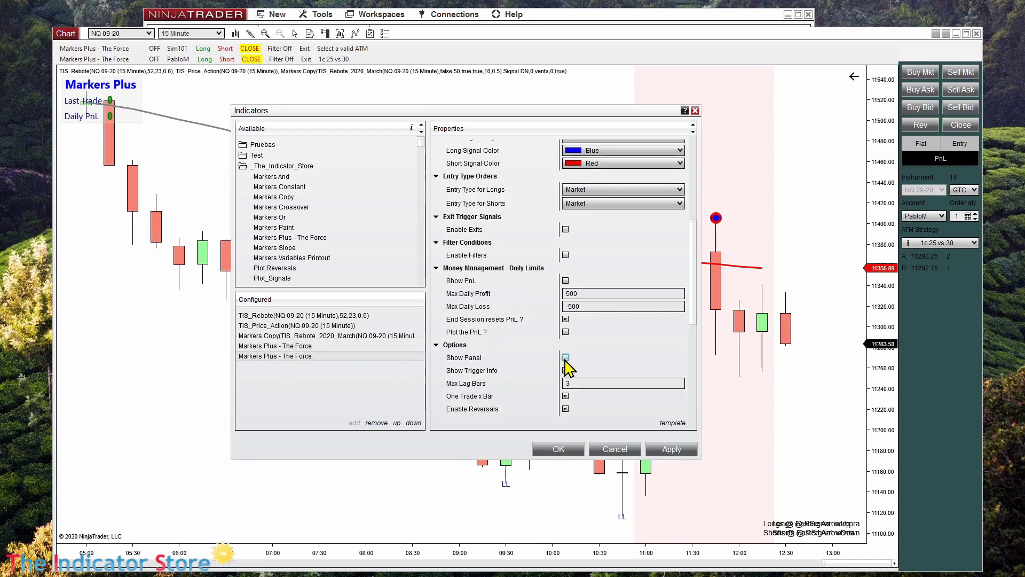
pyautogui.click(674, 451)
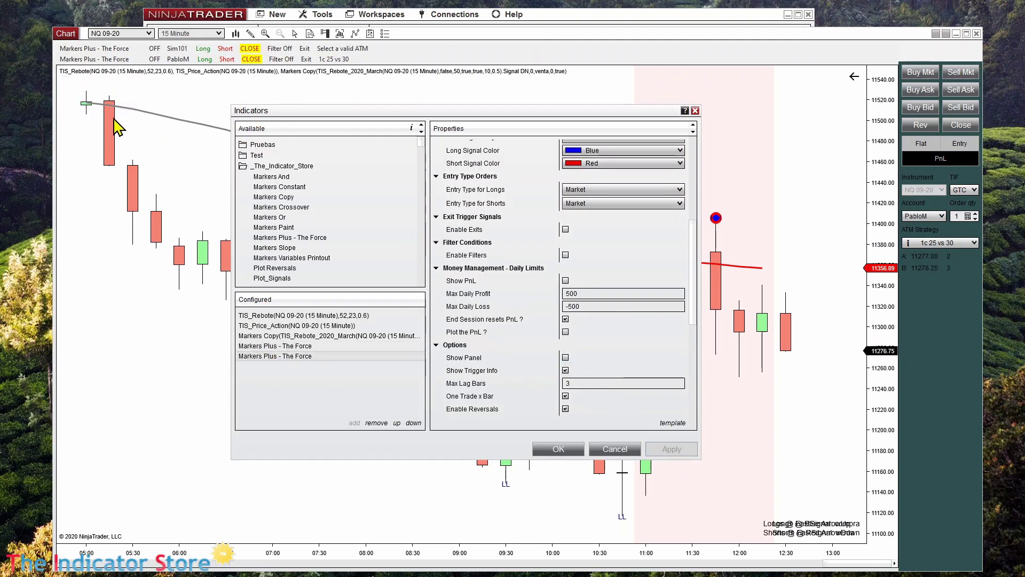
# - Enable Show PnL for both Markers Plus - The Force instances, apply the changes and close the indicator settings
pyautogui.click(566, 280)
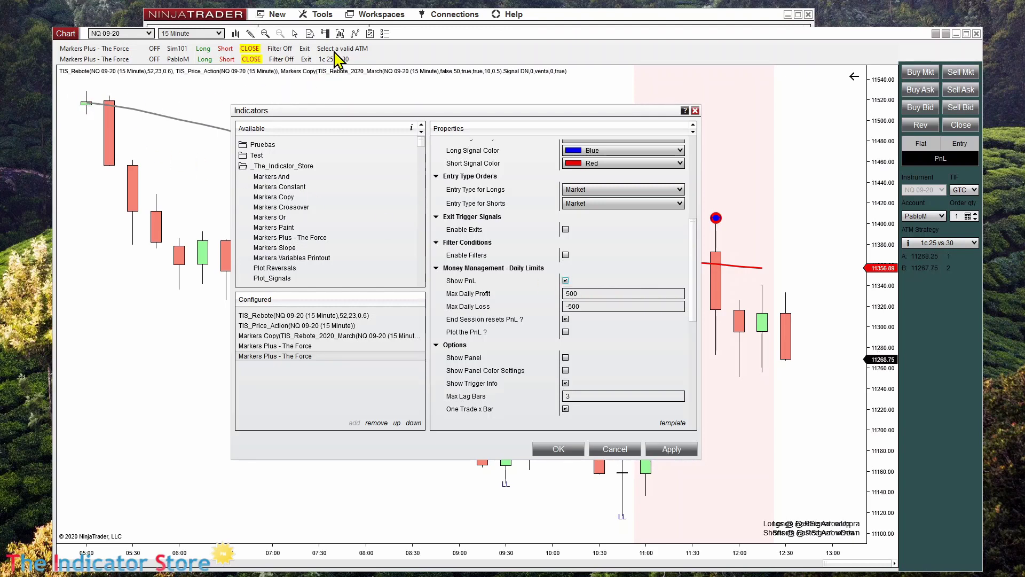
pyautogui.click(299, 347)
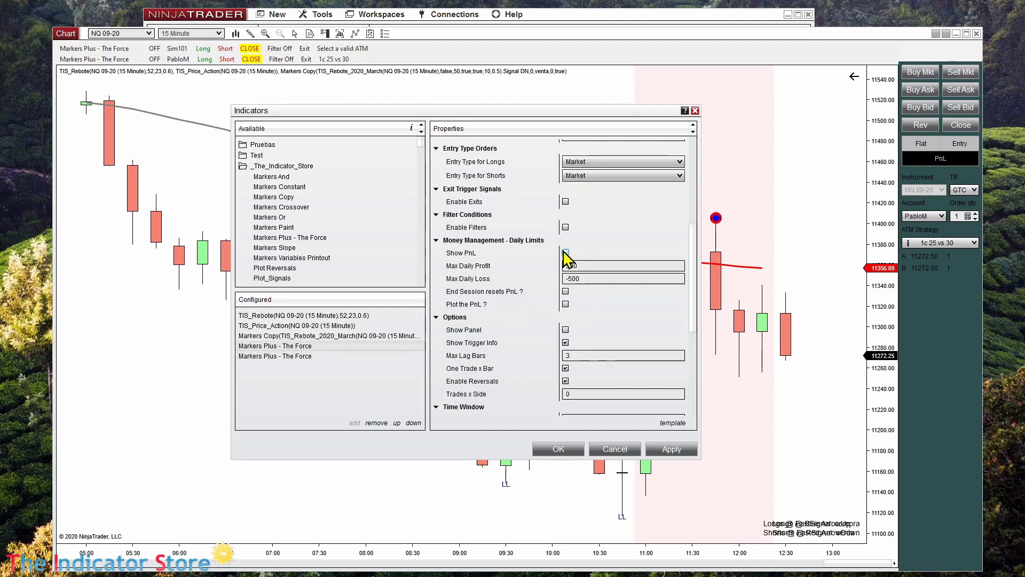
pyautogui.click(565, 252)
pyautogui.click(673, 451)
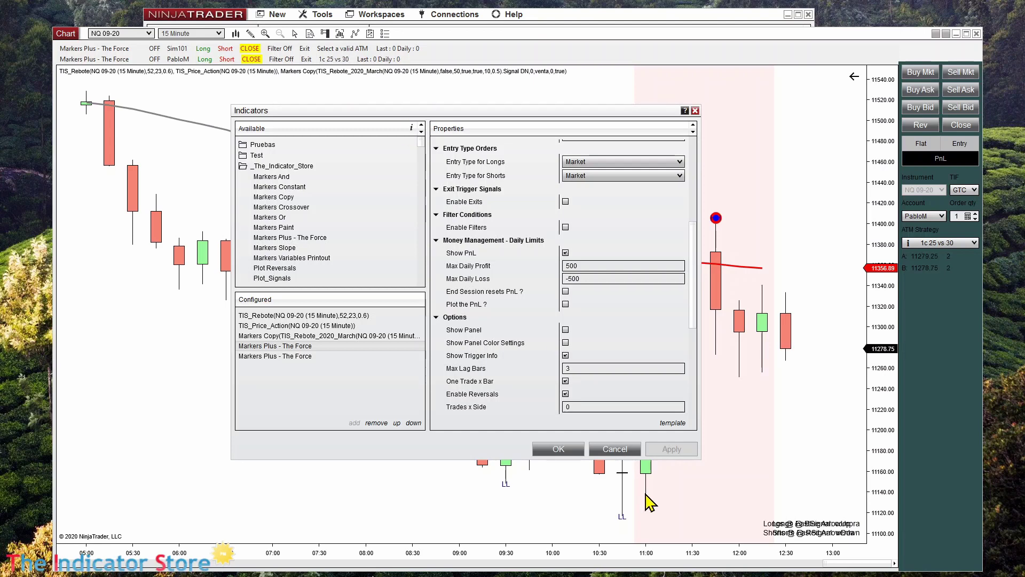
pyautogui.click(558, 449)
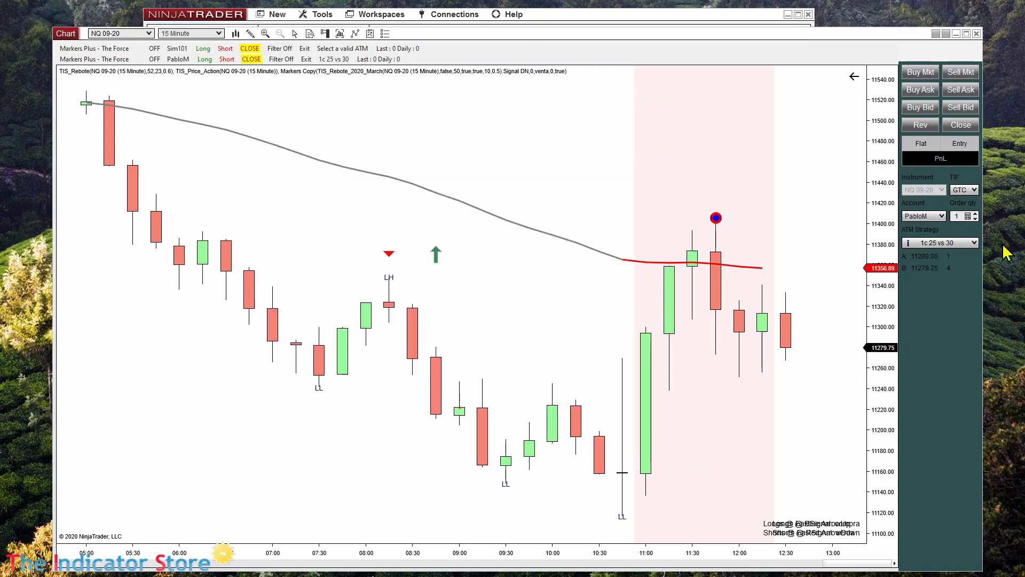
# - Select the ATM strategy 1c 40 vs 40 in the chart trader and assign it to the Sim101 Markers Plus instance
pyautogui.click(973, 243)
pyautogui.click(888, 440)
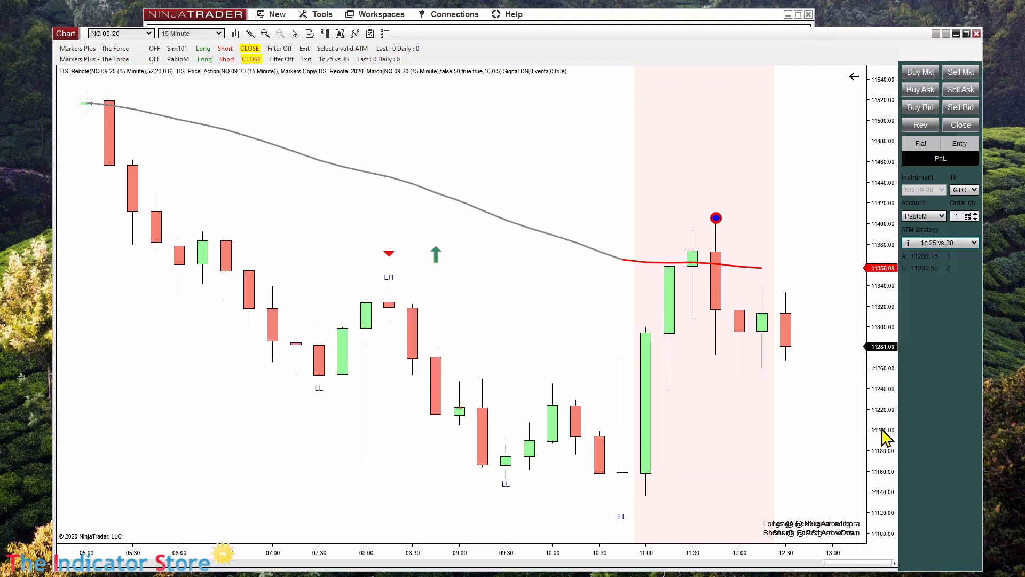
pyautogui.click(351, 51)
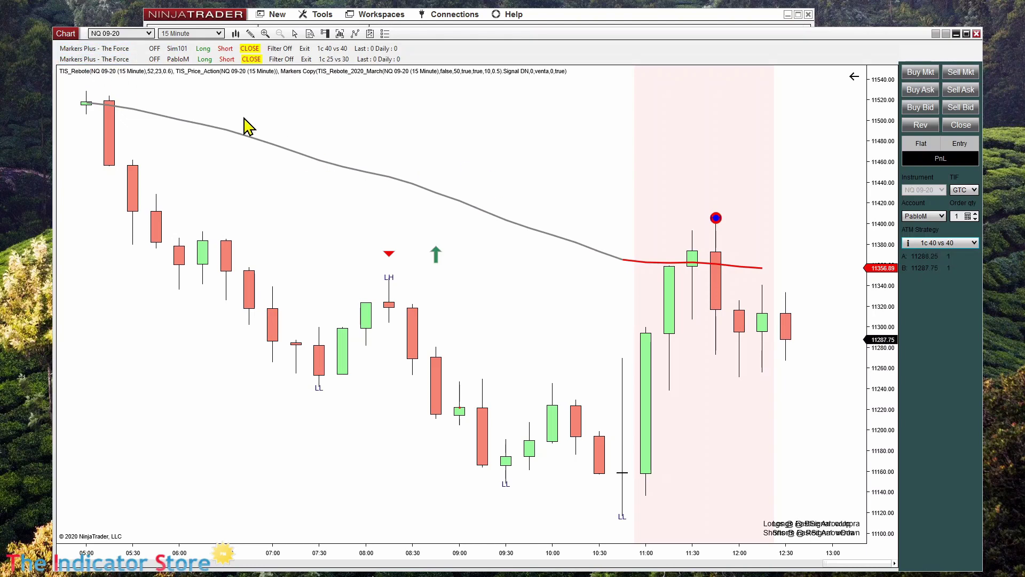
# - Set the label of the first configured Markers Plus - The Force instance to Sistema 1
pyautogui.rightClick(497, 163)
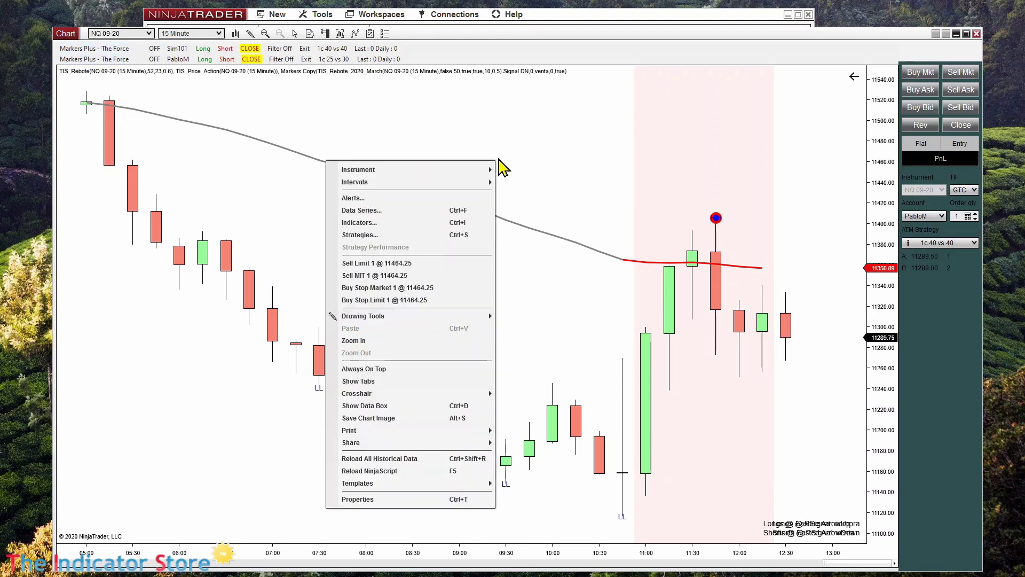
pyautogui.click(396, 224)
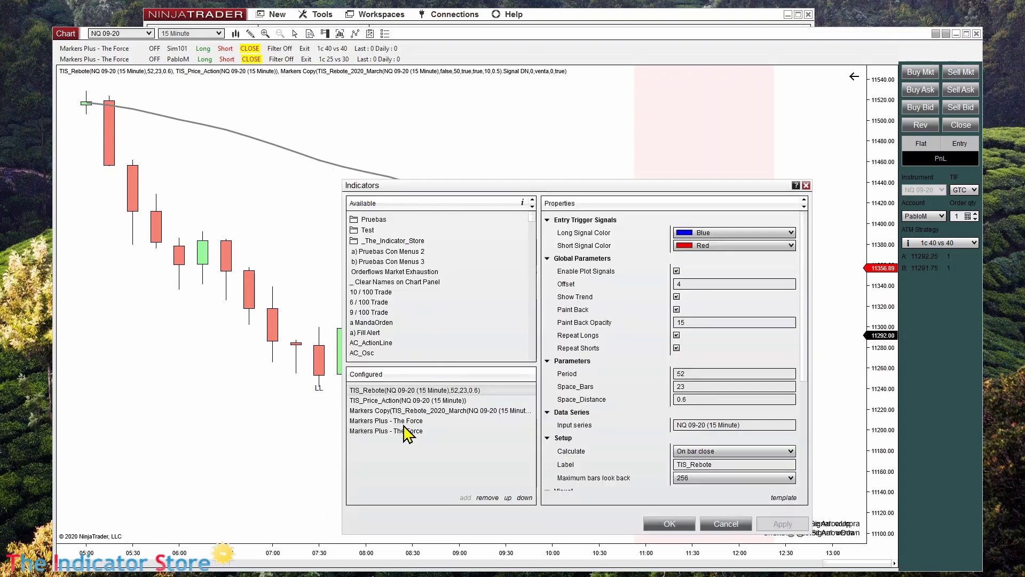
pyautogui.click(405, 421)
pyautogui.moveTo(807, 308); pyautogui.dragTo(803, 456)
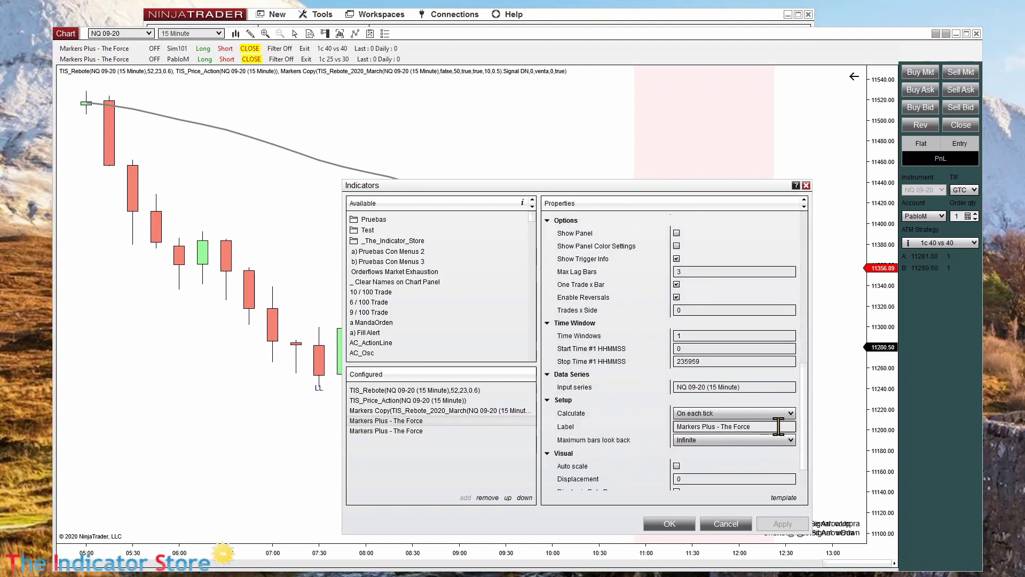
pyautogui.click(778, 426)
pyautogui.write('Sistema 1')
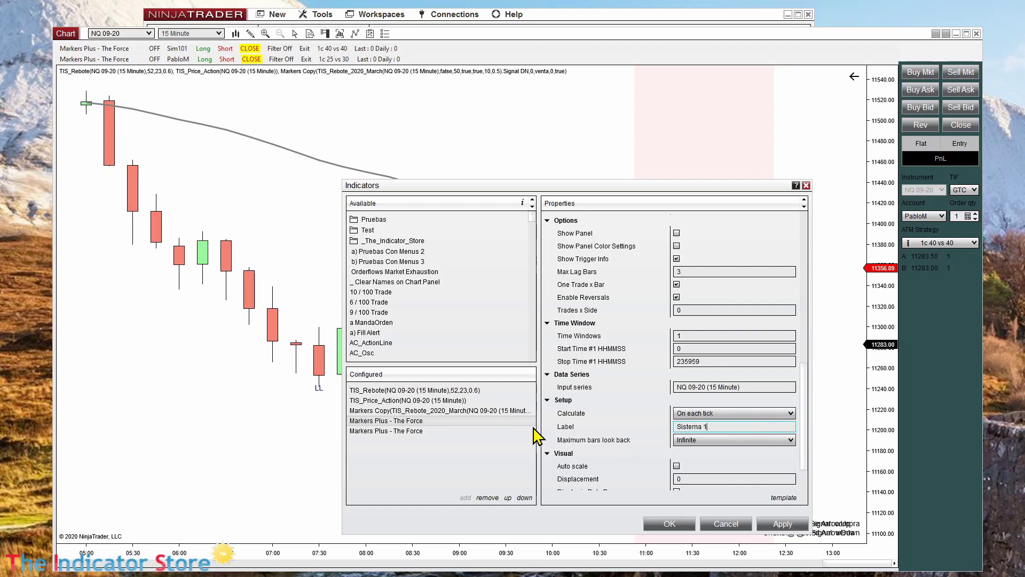
# - Label the other Markers Plus - The Force instance Otro Sistema and accept the indicator settings
pyautogui.click(404, 431)
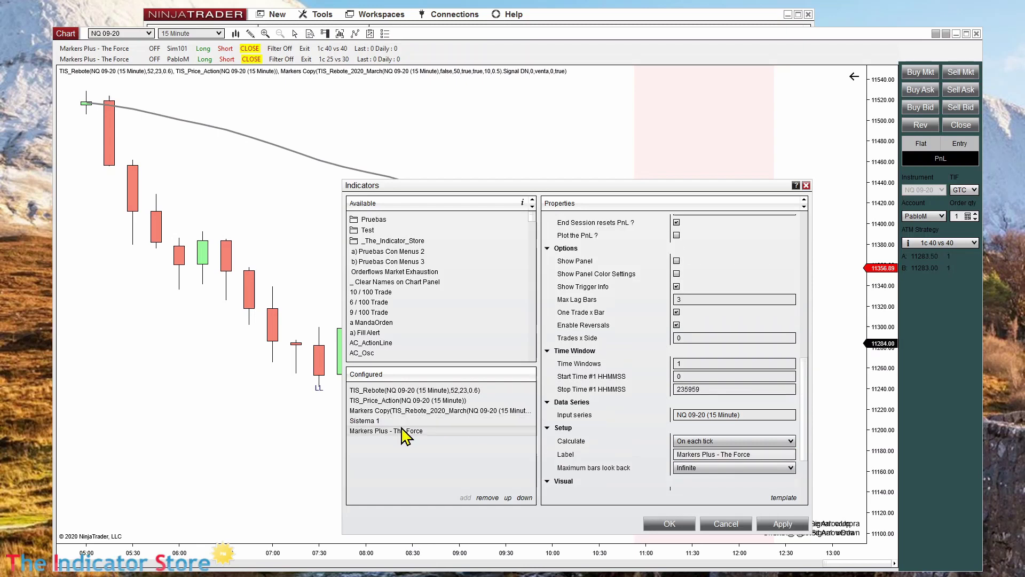
pyautogui.click(758, 453)
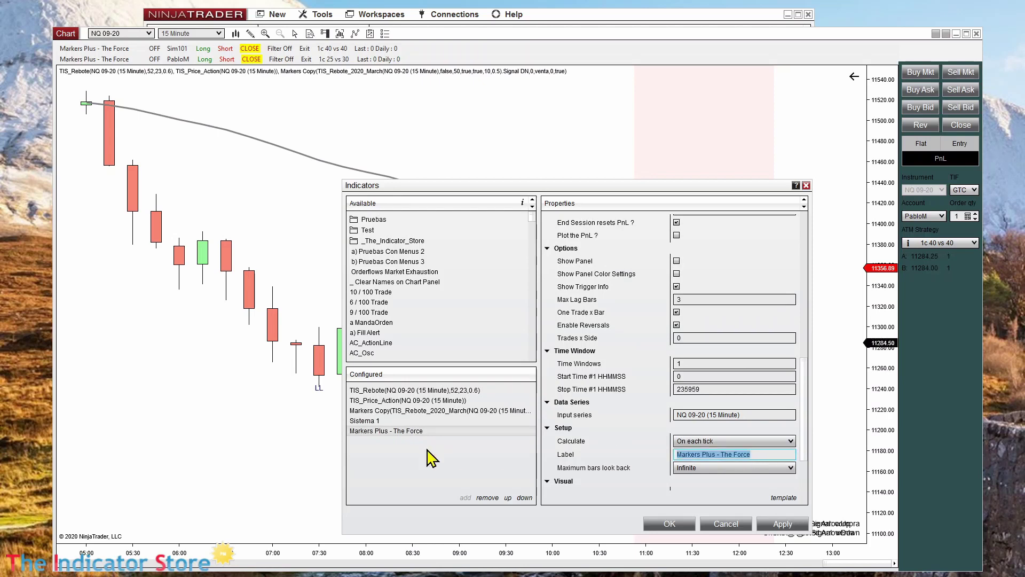
pyautogui.write('Otro Sistema')
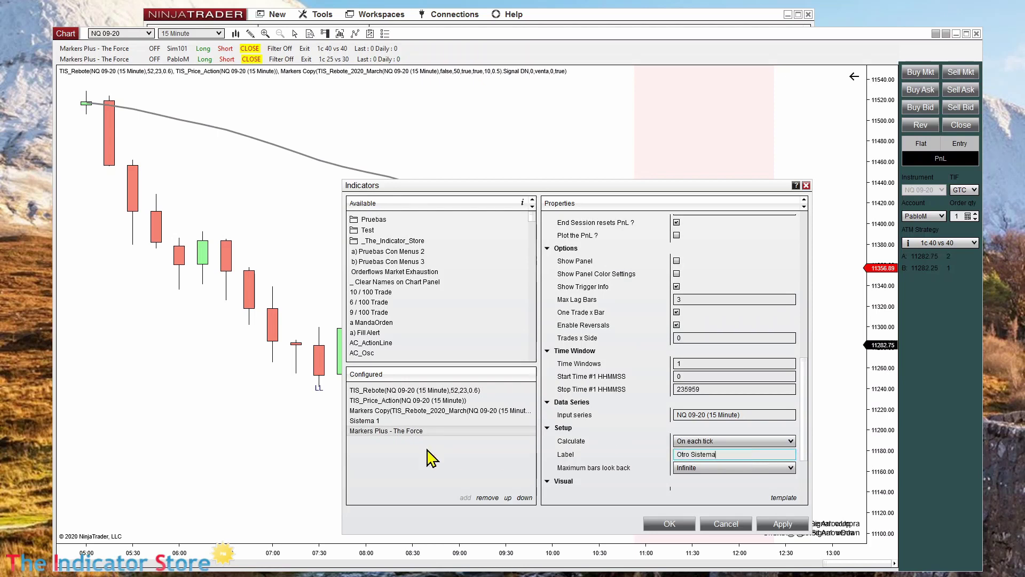
pyautogui.click(669, 524)
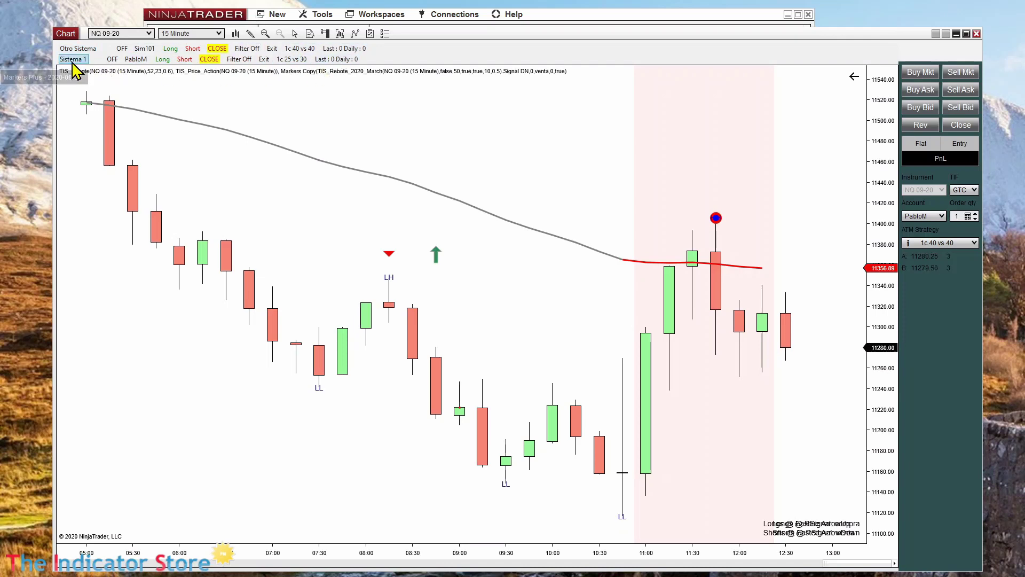
# - Turn on Long for Otro Sistema and Short for Sistema 1 in the chart's control rows
pyautogui.click(171, 48)
pyautogui.click(184, 60)
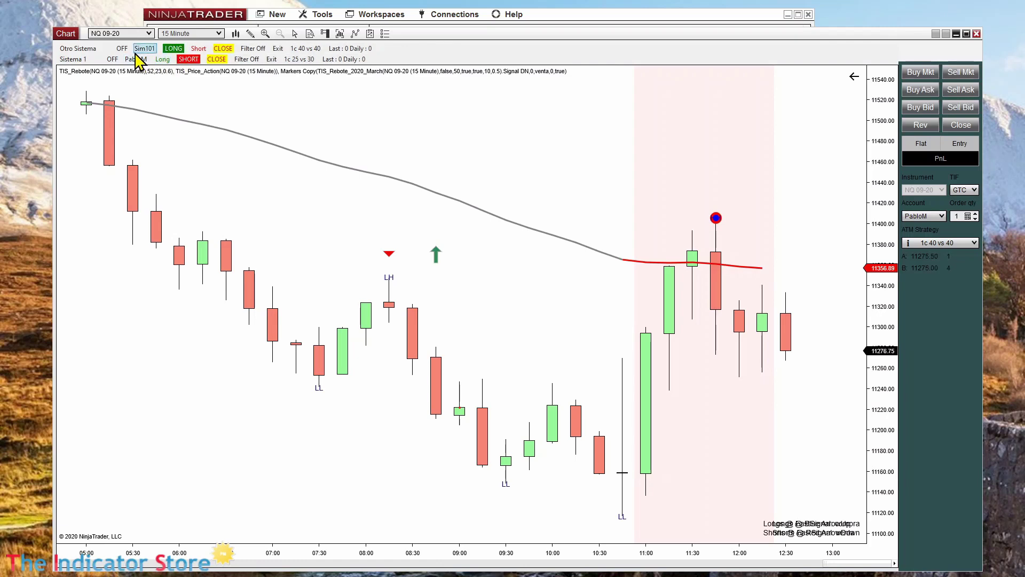
# - Switch the Otro Sistema working mode to MANUAL and return it to OFF
pyautogui.click(122, 48)
pyautogui.click(60, 73)
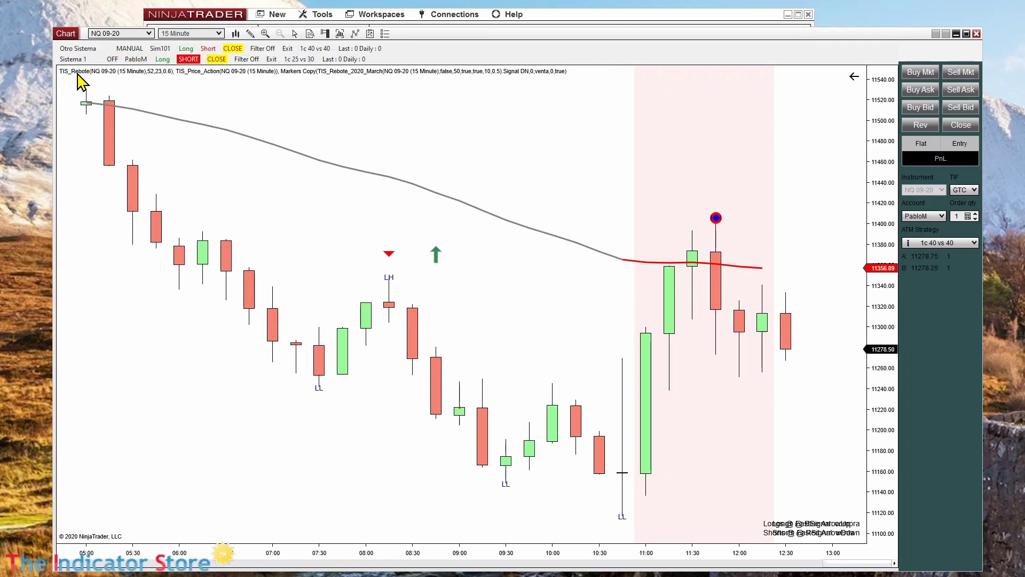
pyautogui.click(130, 49)
pyautogui.click(66, 63)
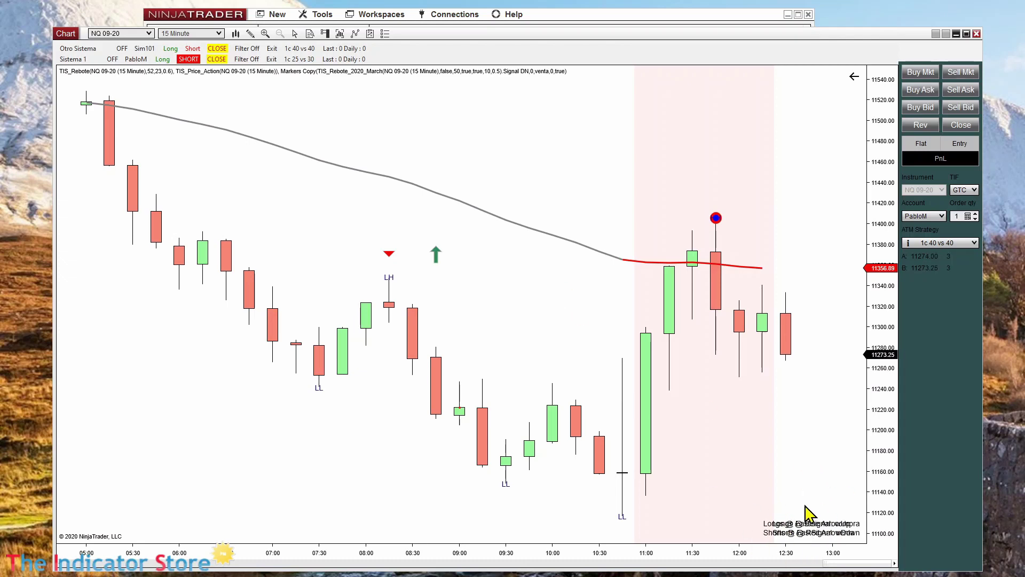
# - Disable Show Trigger Info for both Sistema 1 and Otro Sistema, then apply and accept the indicator settings
pyautogui.rightClick(571, 196)
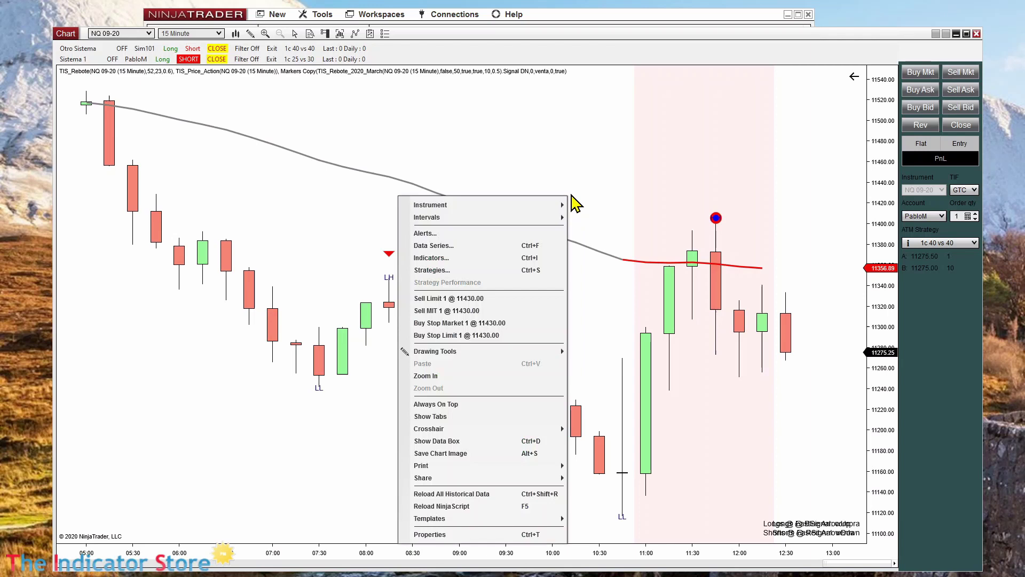
pyautogui.click(487, 272)
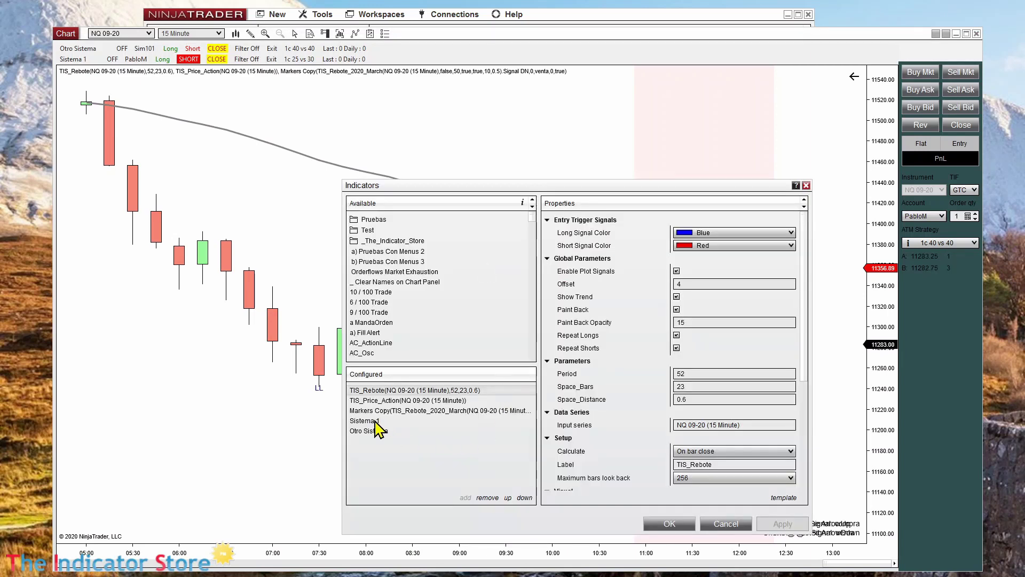
pyautogui.click(375, 421)
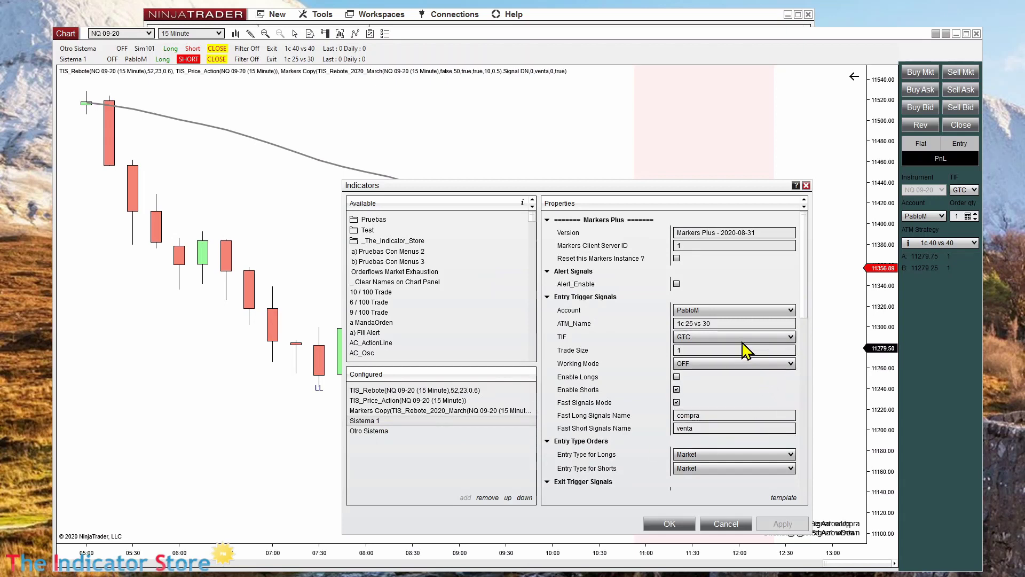
pyautogui.scroll(-5, 742, 347)
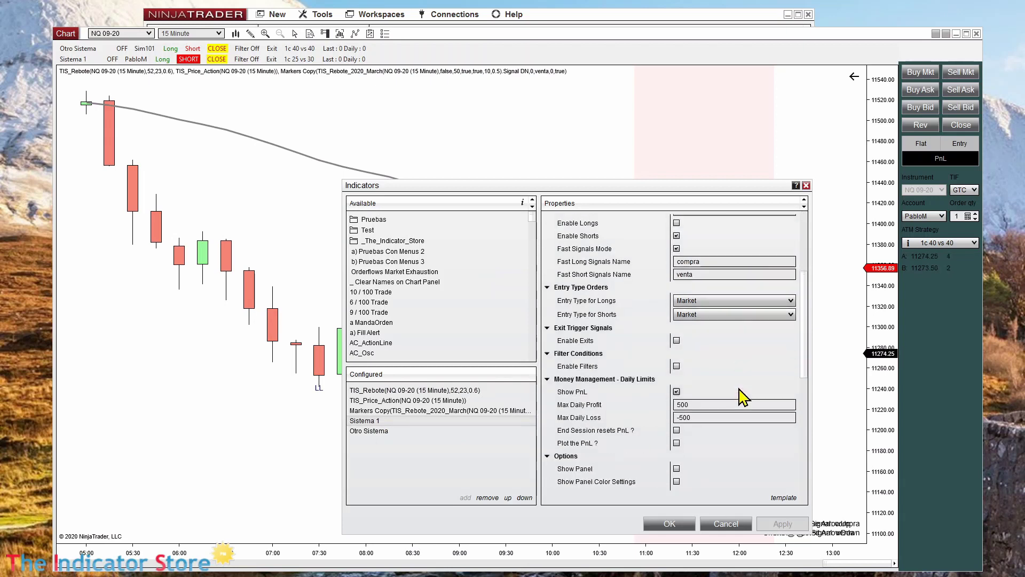
pyautogui.scroll(-3, 744, 398)
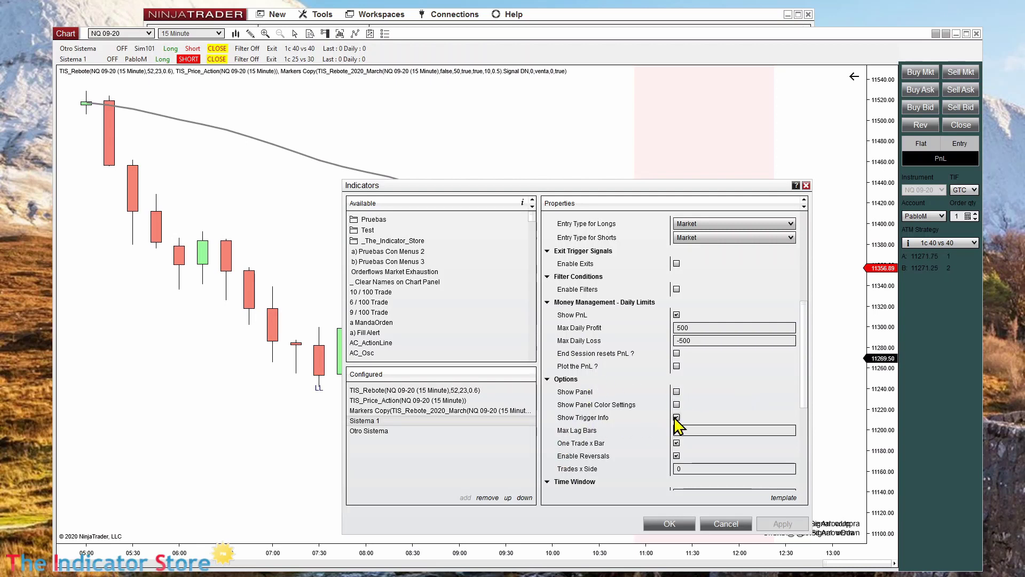
pyautogui.click(677, 417)
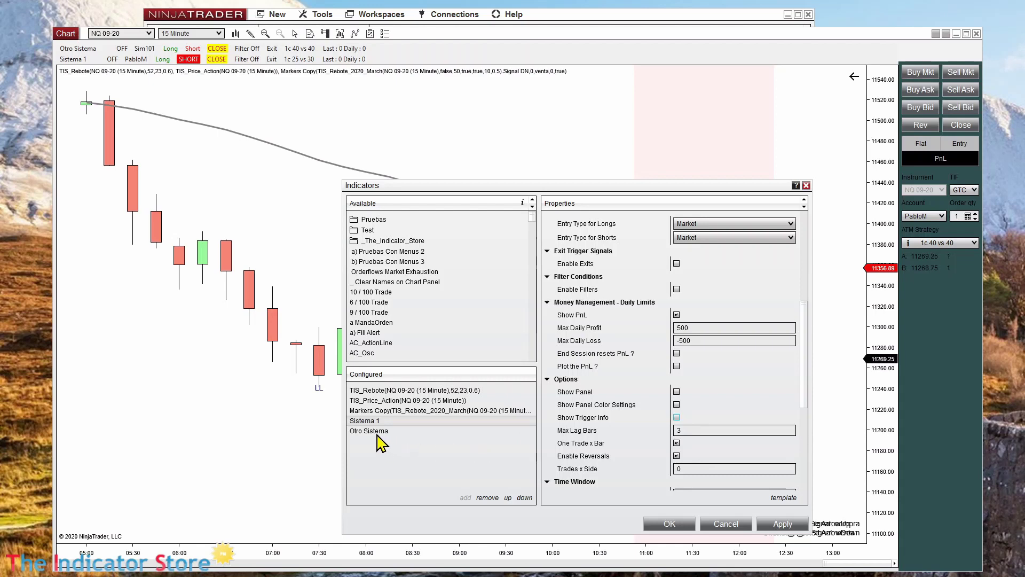
pyautogui.click(375, 432)
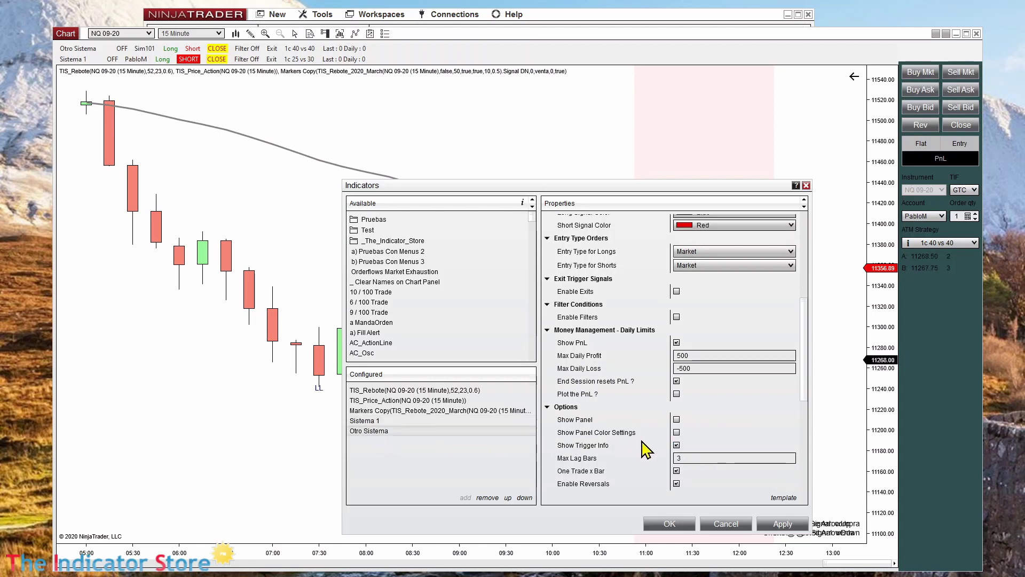
pyautogui.click(677, 445)
pyautogui.click(782, 523)
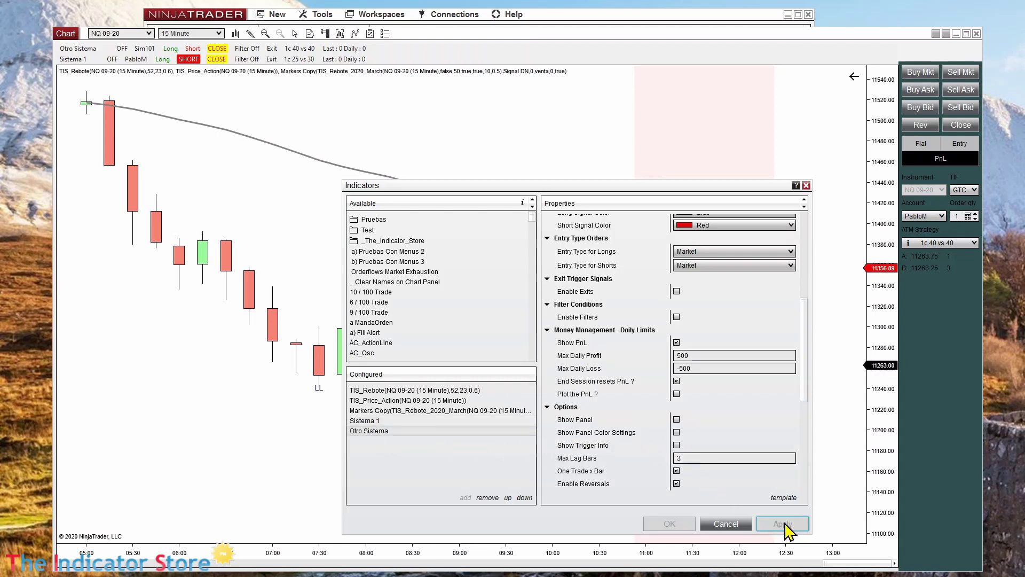
pyautogui.click(669, 523)
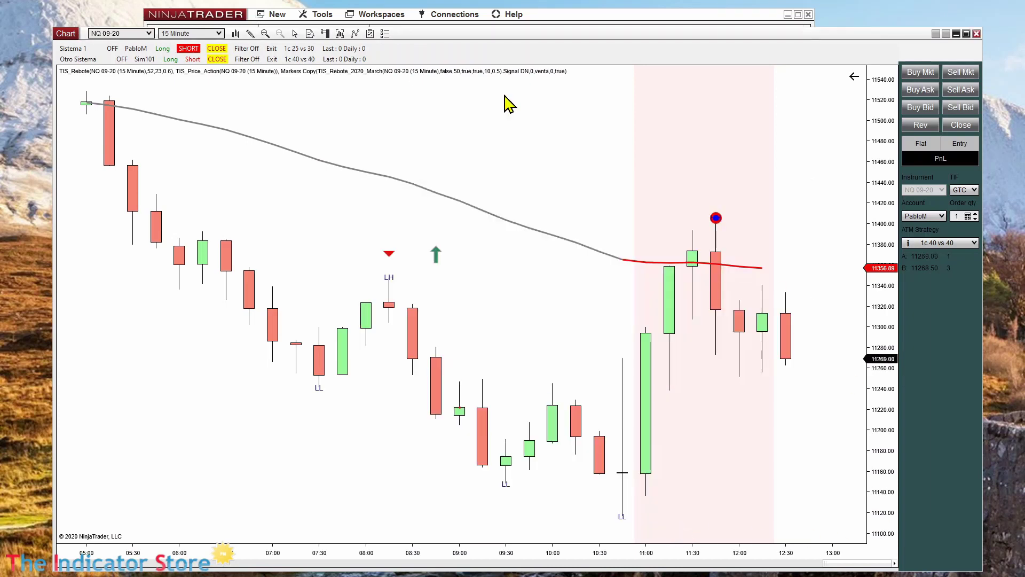
# - Open the indicator settings of Sistema 1 at its Time Window options
pyautogui.rightClick(515, 159)
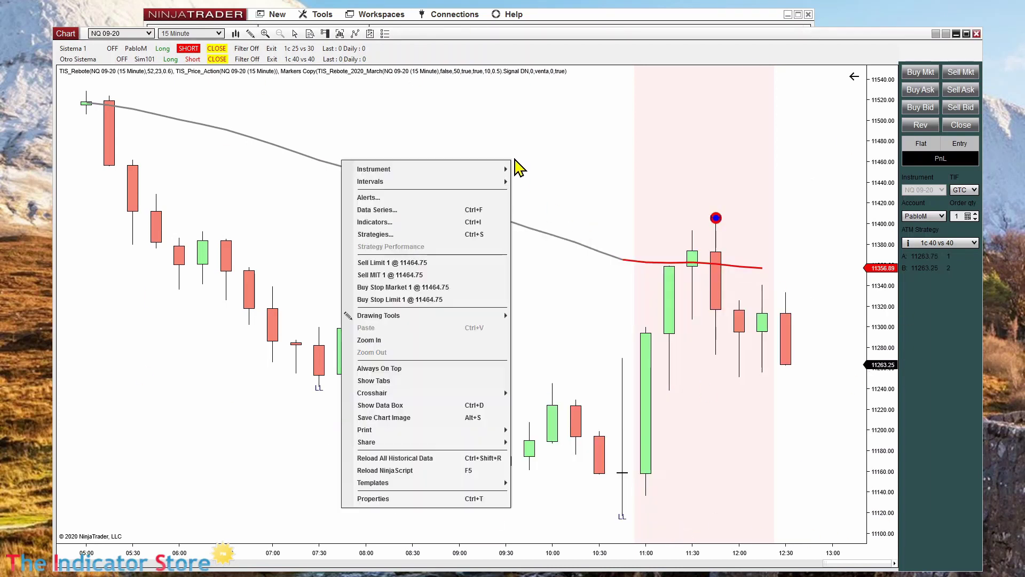
pyautogui.click(421, 225)
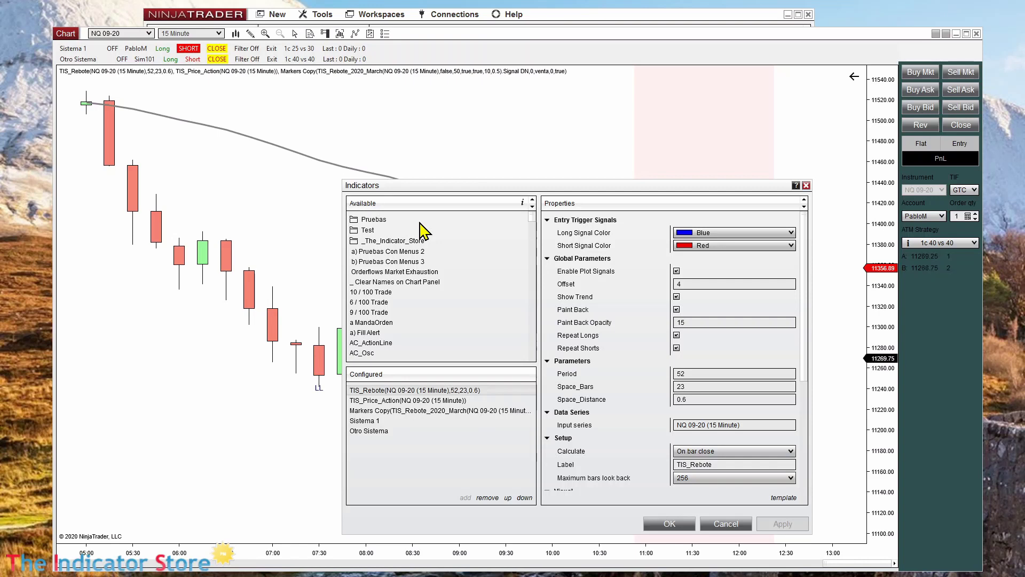
pyautogui.click(400, 420)
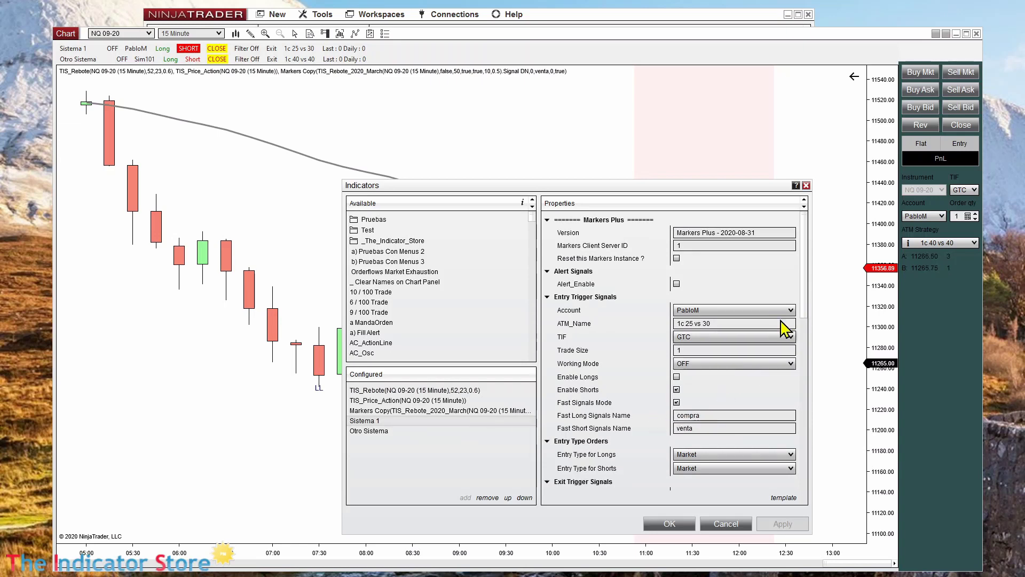
pyautogui.moveTo(804, 304); pyautogui.dragTo(799, 408)
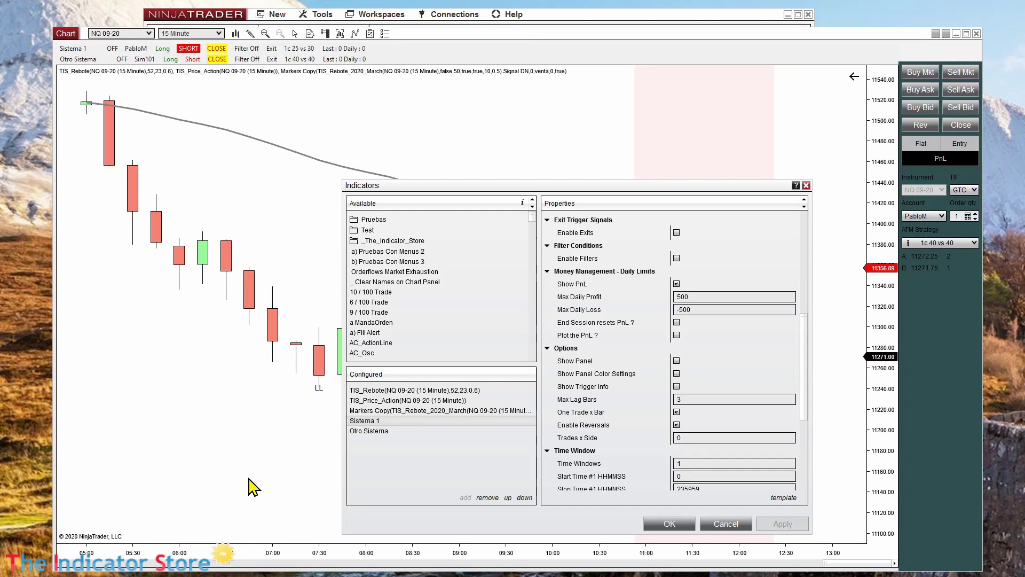
pyautogui.scroll(-2, 727, 411)
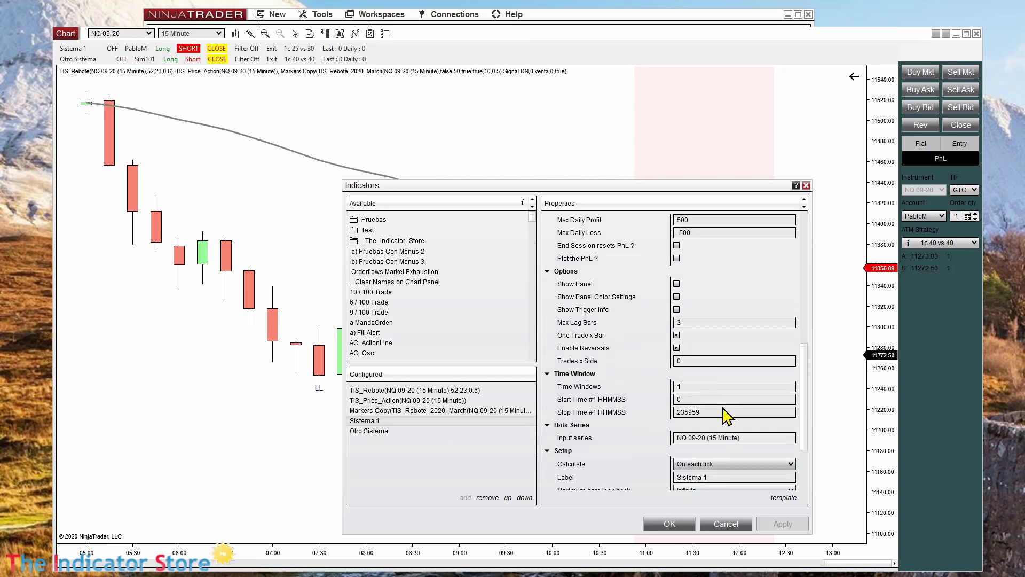
# - Set the number of Time Windows for Sistema 1 to 0
pyautogui.doubleClick(694, 388)
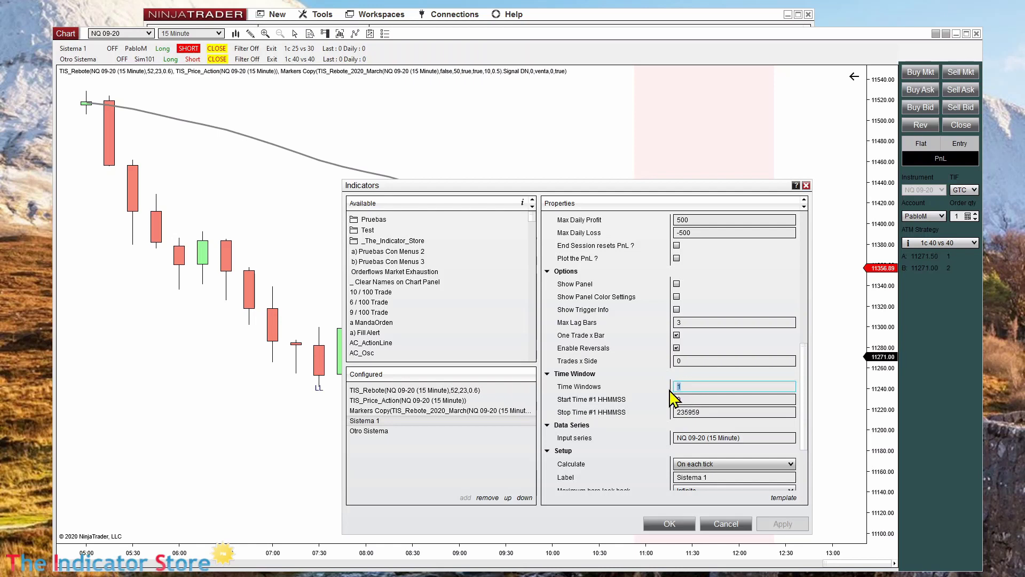
pyautogui.write('0')
pyautogui.click(702, 360)
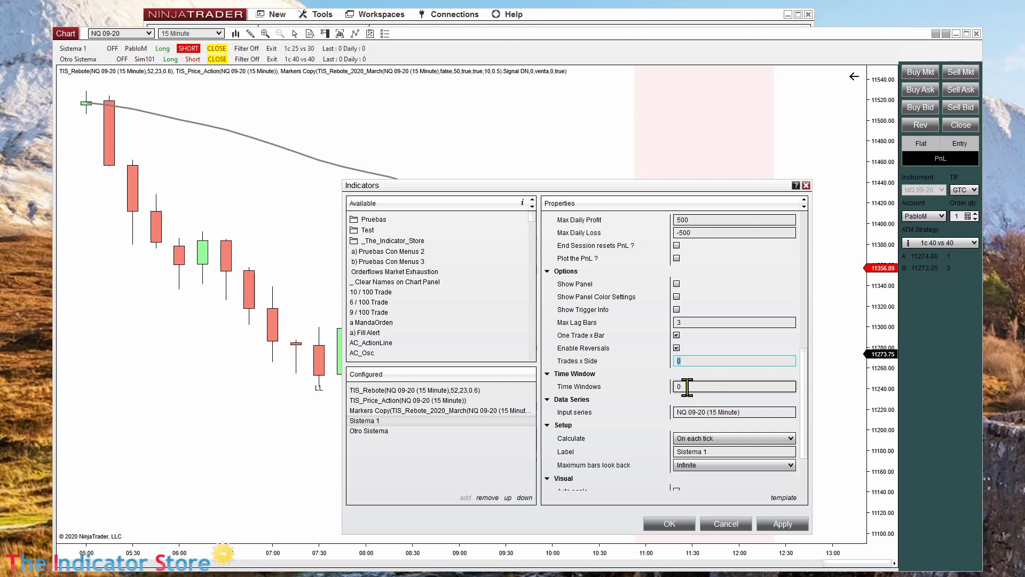
# - Set Time Windows back to 1 and check the Start Time #1 and Stop Time #1 fields
pyautogui.click(687, 387)
pyautogui.write('1')
pyautogui.click(703, 360)
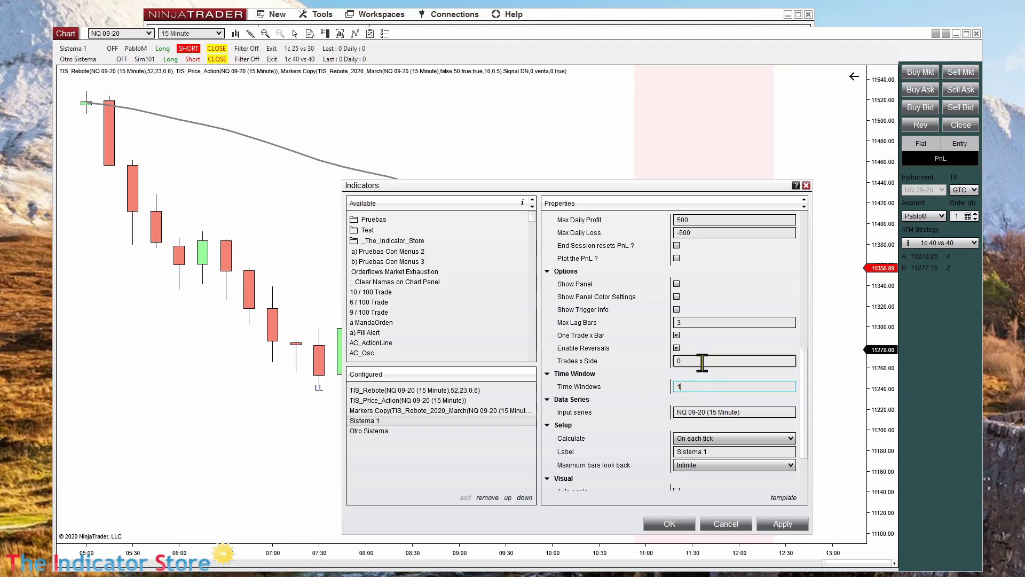
pyautogui.click(689, 399)
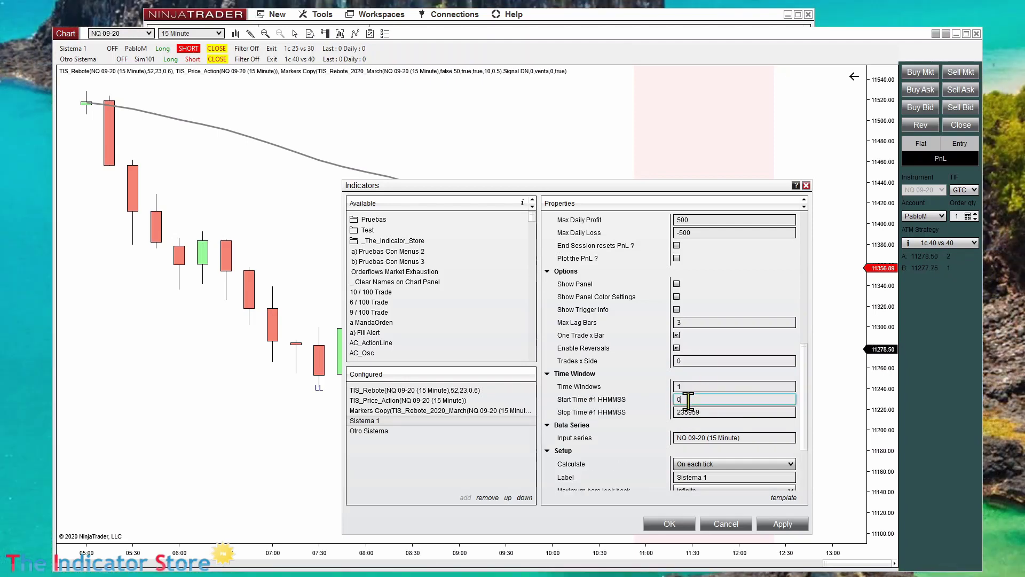
pyautogui.click(687, 412)
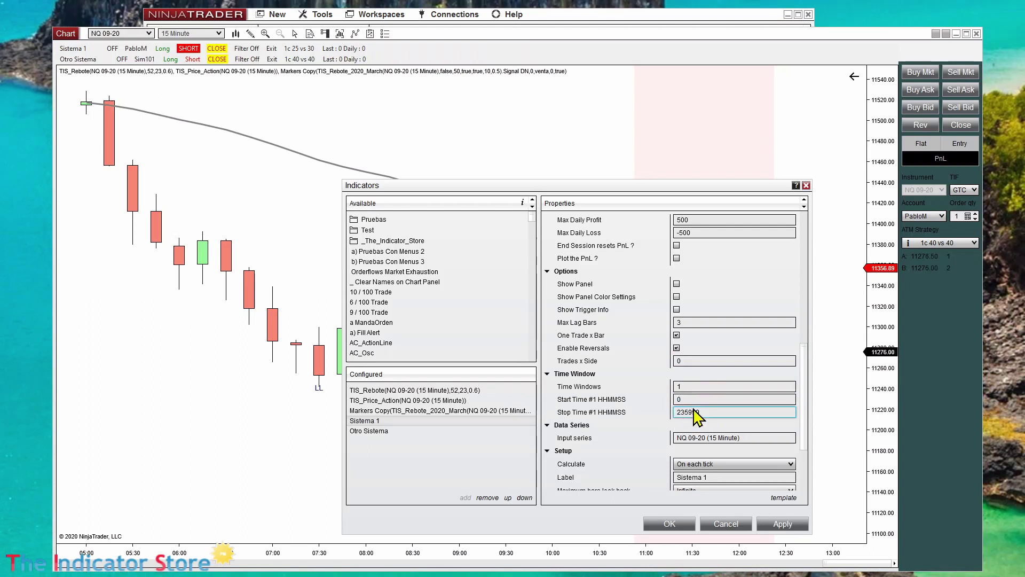
# - Increase the number of Time Windows for Sistema 1 to 2
pyautogui.click(687, 386)
pyautogui.write('2')
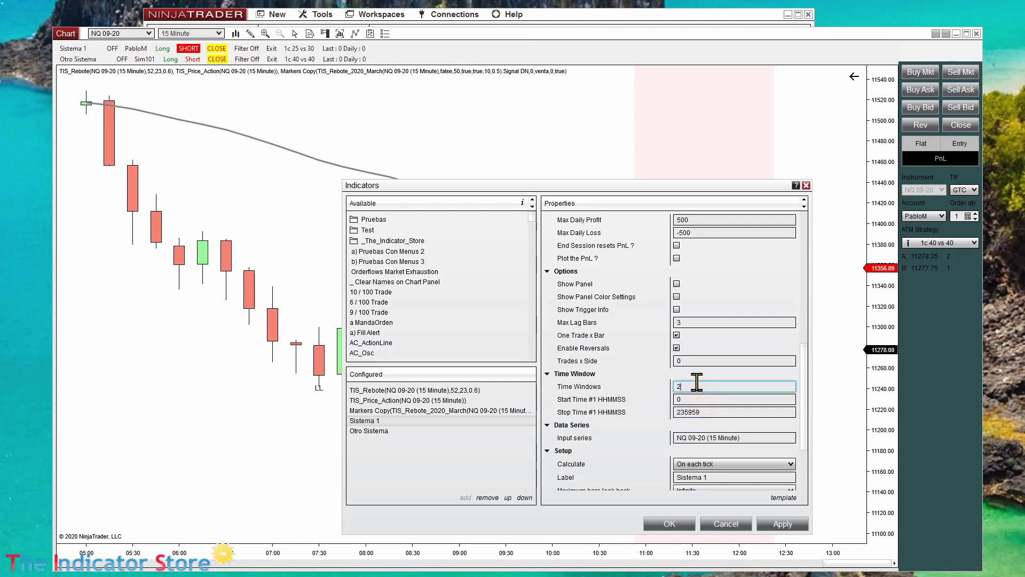
pyautogui.click(693, 360)
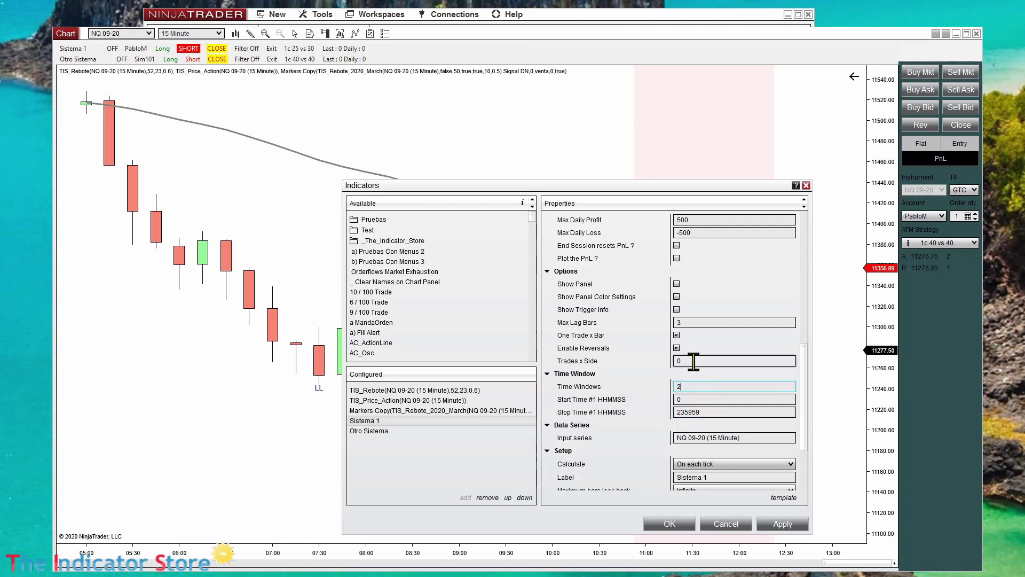
pyautogui.click(695, 399)
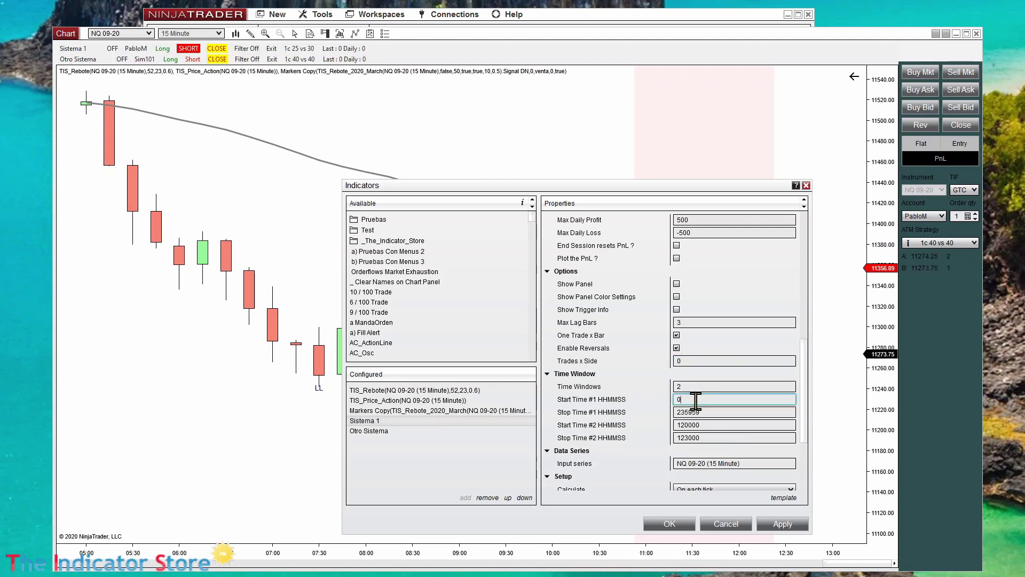
# - Increase the number of Time Windows for Sistema 1 to 3
pyautogui.click(700, 388)
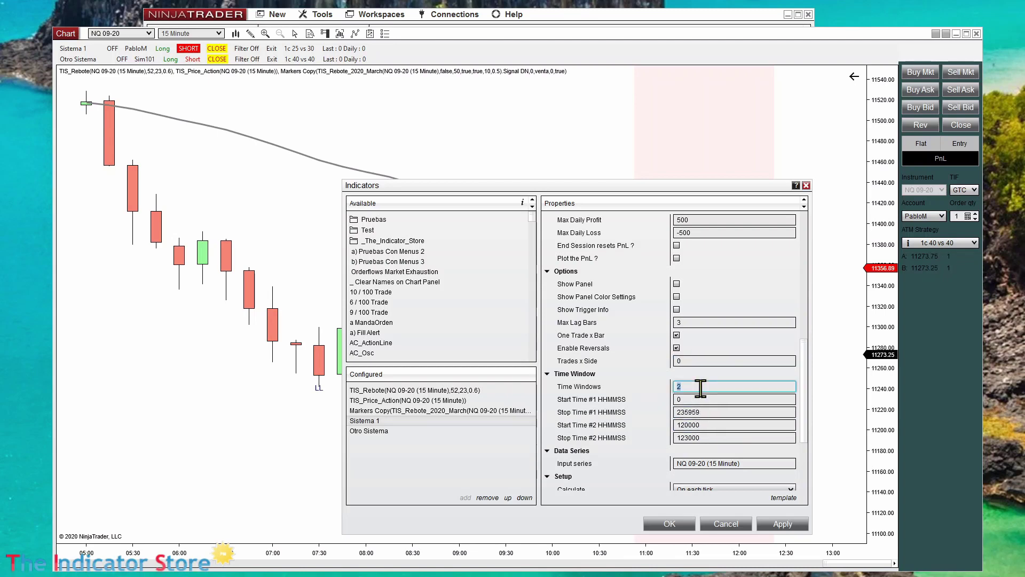
pyautogui.write('3')
pyautogui.press('Return')
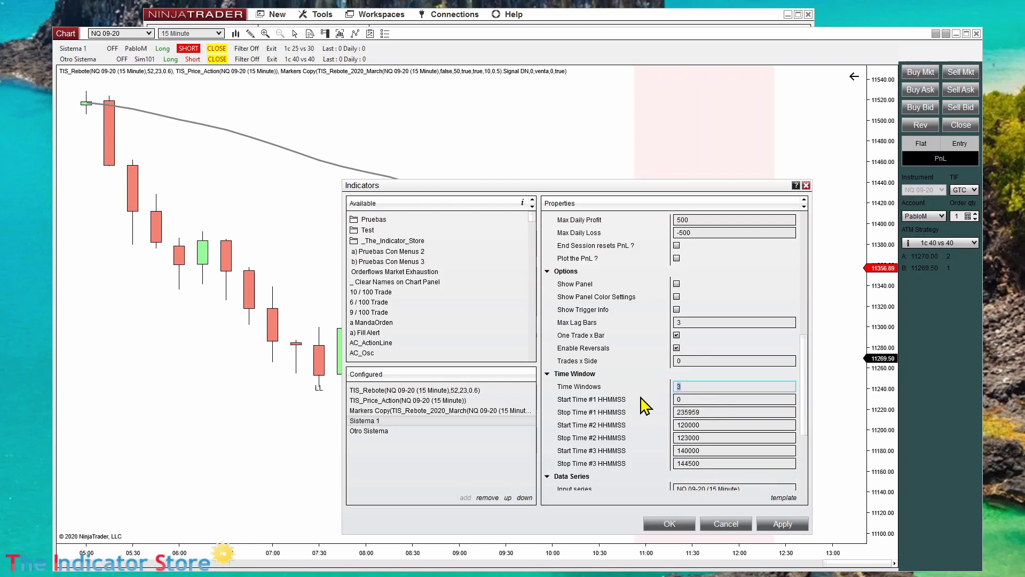
# - Reduce the number of Time Windows for Sistema 1 to a single window (1)
pyautogui.press('BackSpace')
pyautogui.write('1')
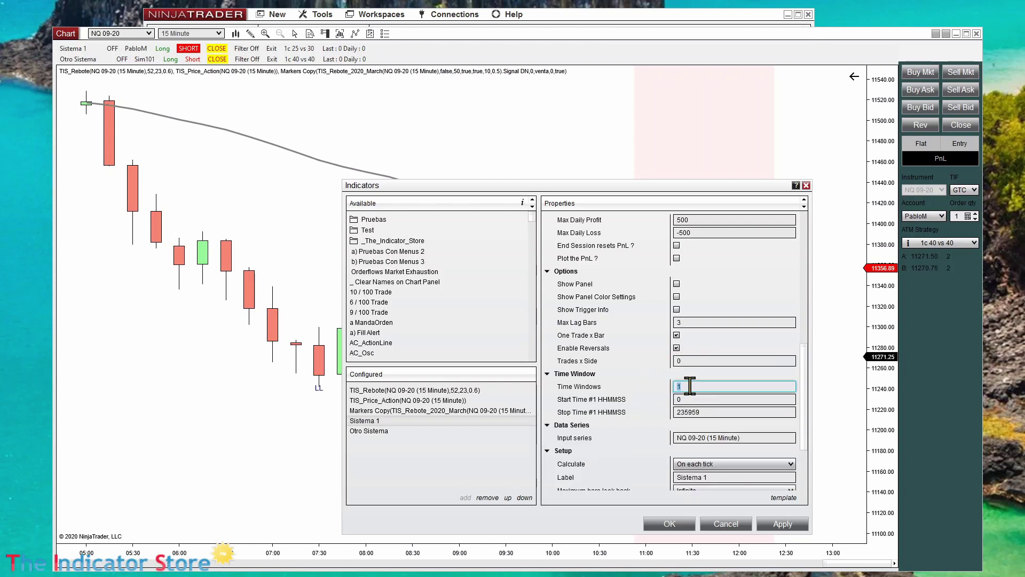
pyautogui.press('Return')
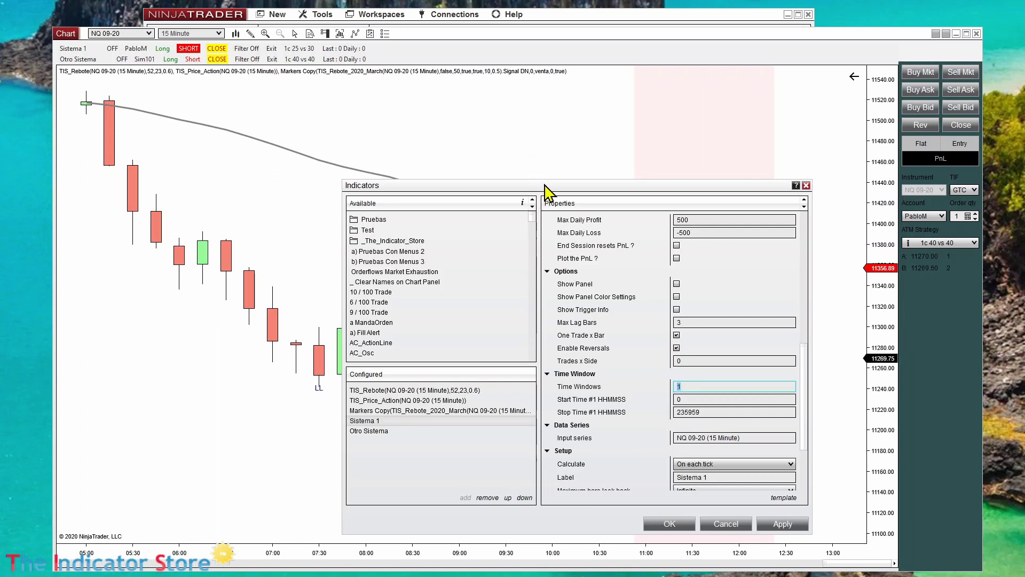
# - Try a Trades x Side value of 2 for Sistema 1 and set it back to 0
pyautogui.moveTo(543, 181); pyautogui.dragTo(544, 147)
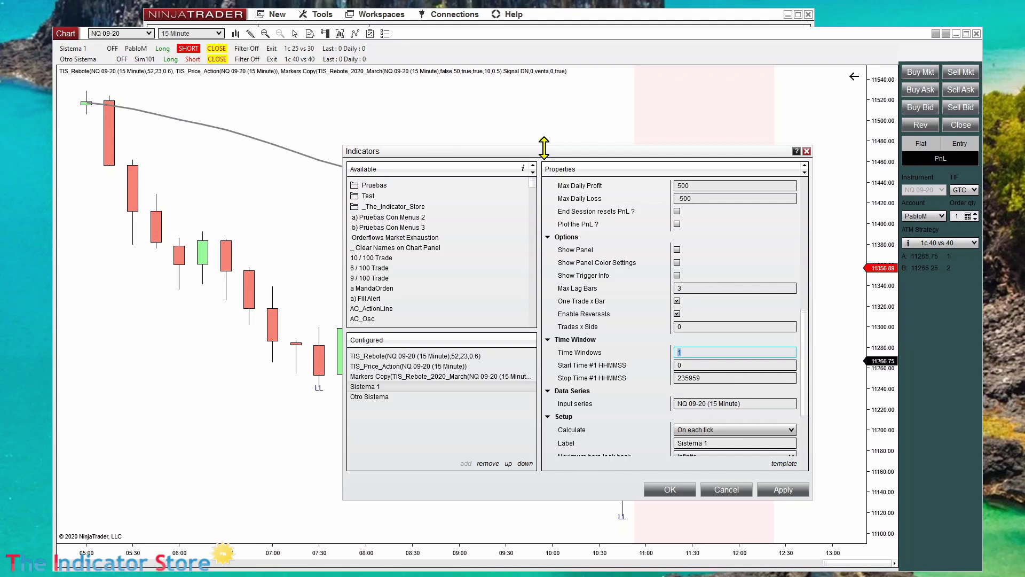
pyautogui.click(687, 327)
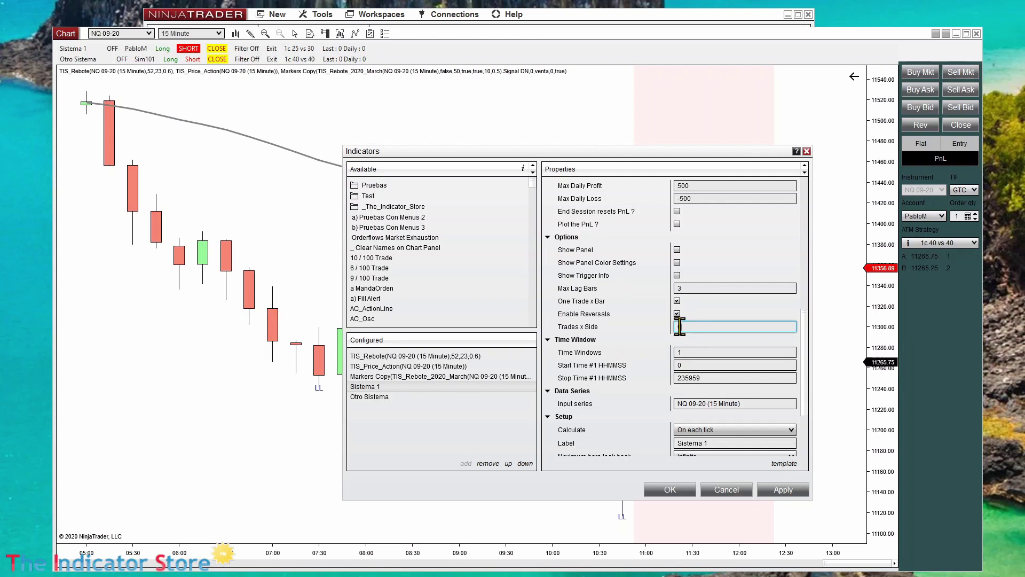
pyautogui.hotkey('ctrl', 'a')
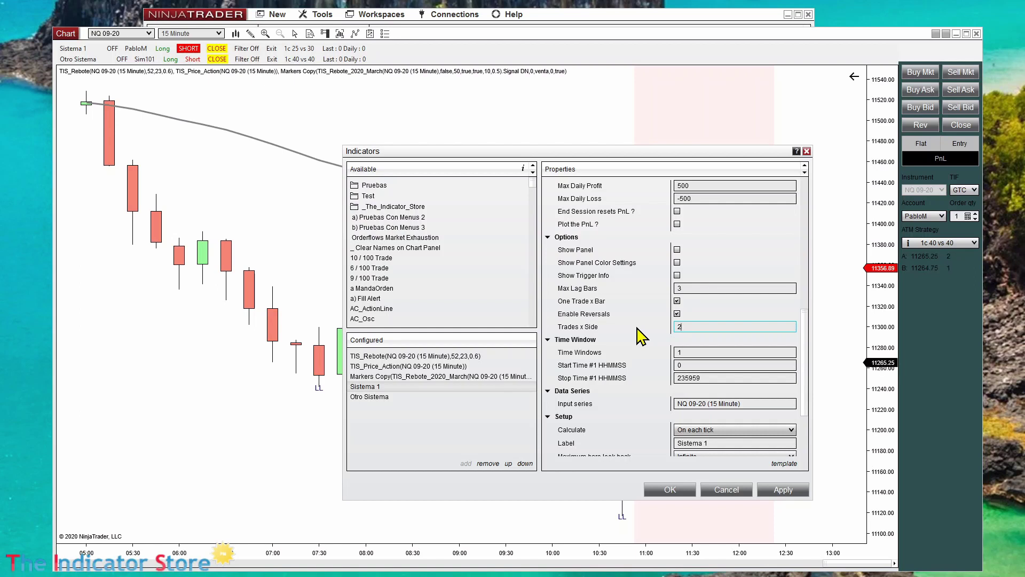
pyautogui.doubleClick(699, 326)
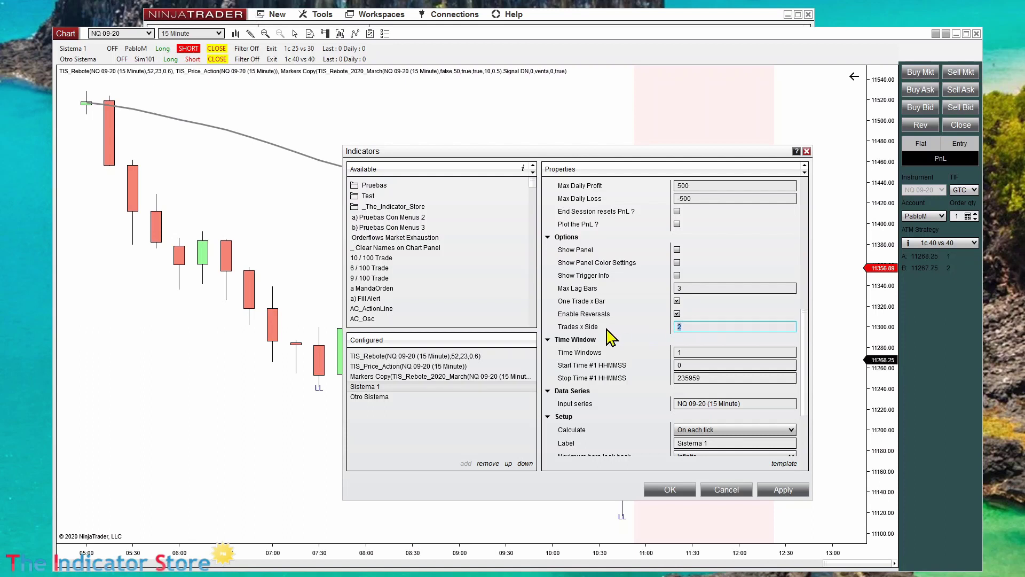
pyautogui.write('0')
pyautogui.click(640, 346)
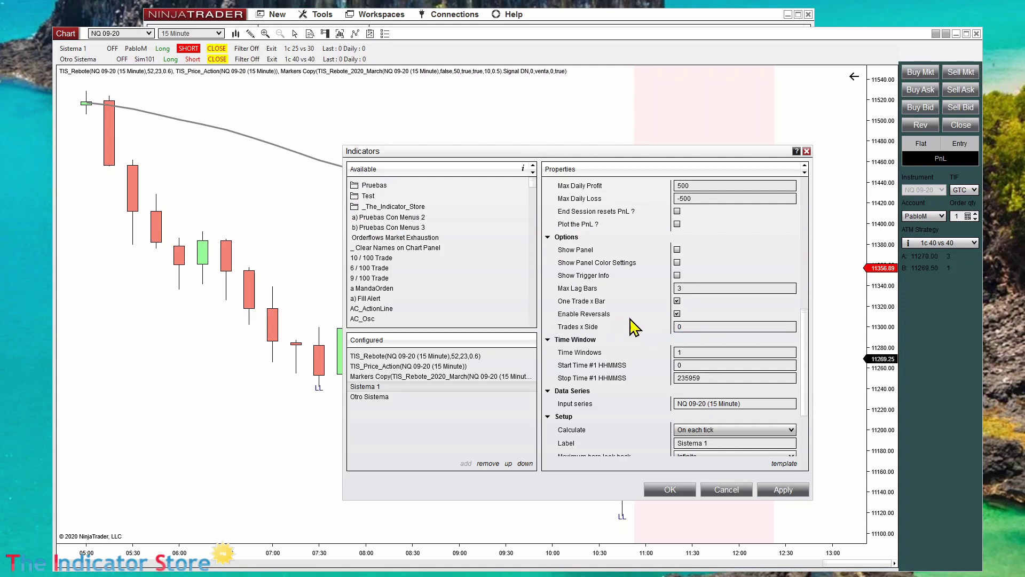
# - Toggle the Enable Reversals and One Trade x Bar options of Sistema 1 off and back on
pyautogui.click(677, 314)
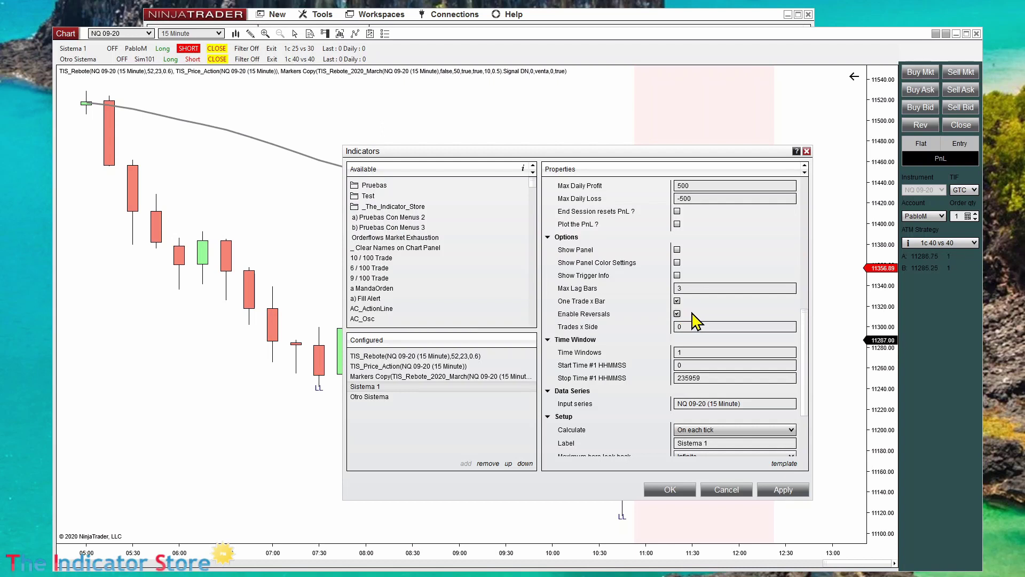
pyautogui.click(677, 314)
pyautogui.click(677, 314)
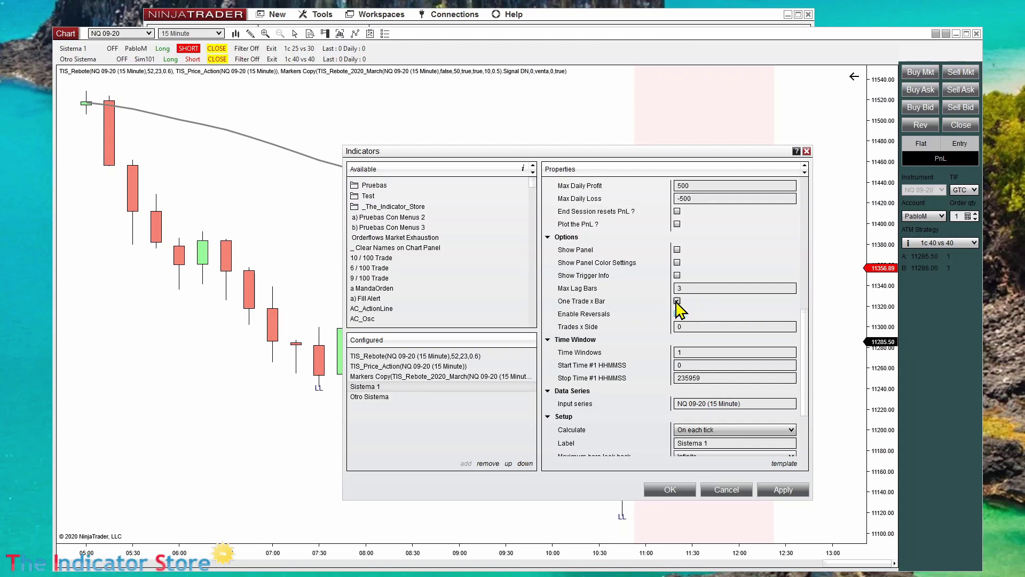
pyautogui.click(677, 300)
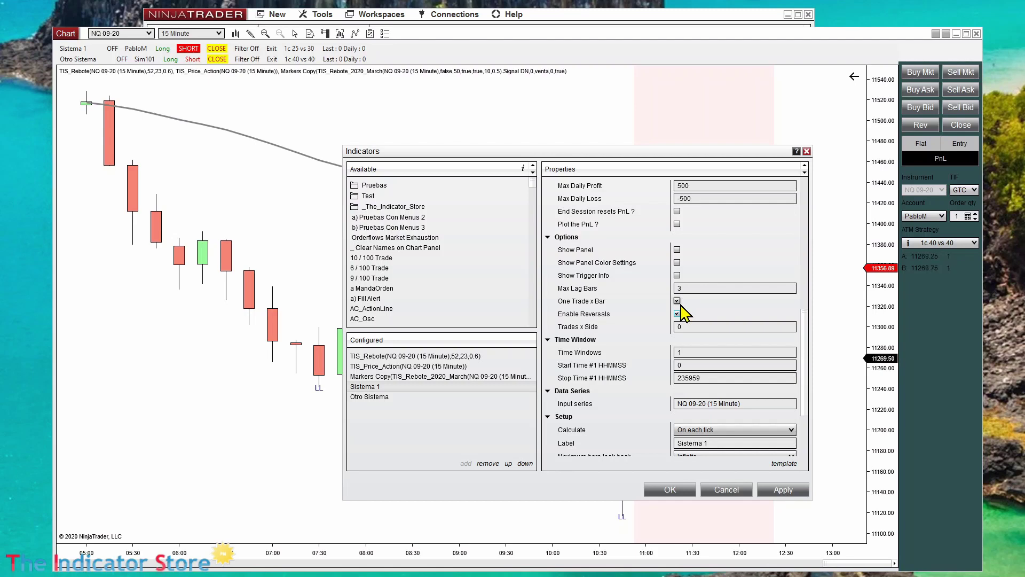
pyautogui.click(677, 300)
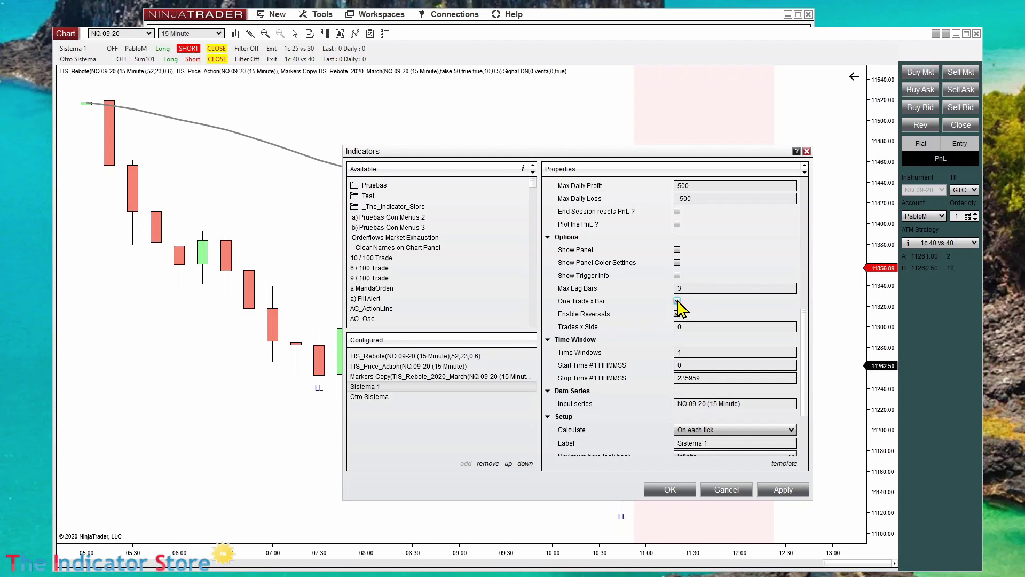
pyautogui.click(677, 300)
# - Examine the Max Lag Bars and entry trigger settings of Sistema 1 beside the chart and leave the indicator settings without saving
pyautogui.click(697, 288)
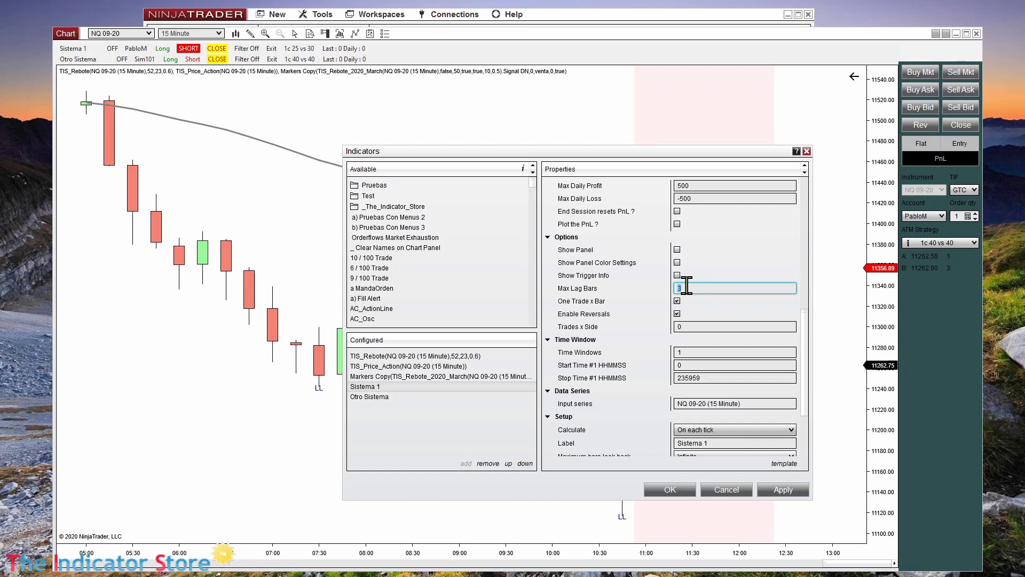
pyautogui.moveTo(674, 155); pyautogui.dragTo(497, 189)
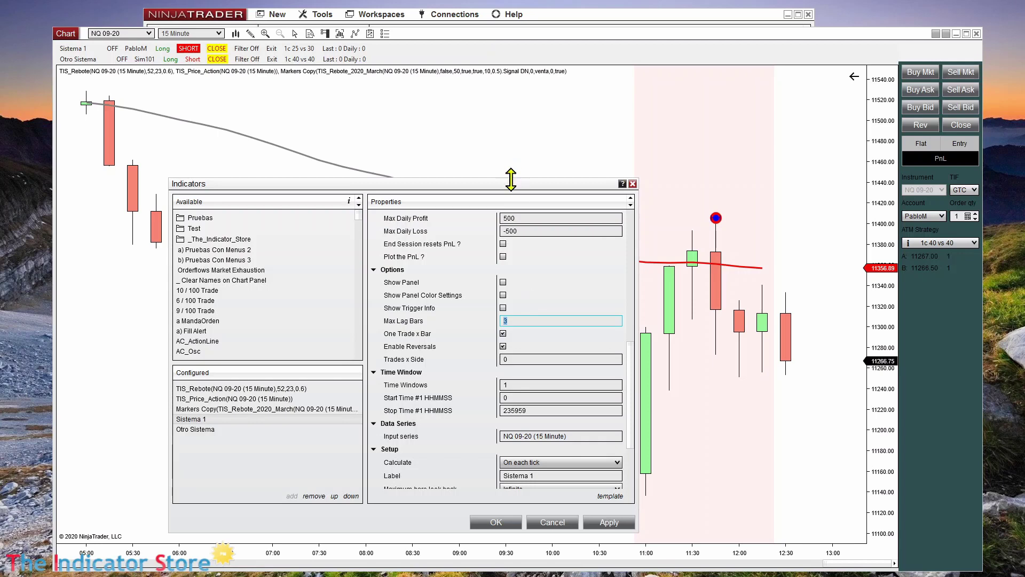
pyautogui.moveTo(512, 186); pyautogui.dragTo(403, 169)
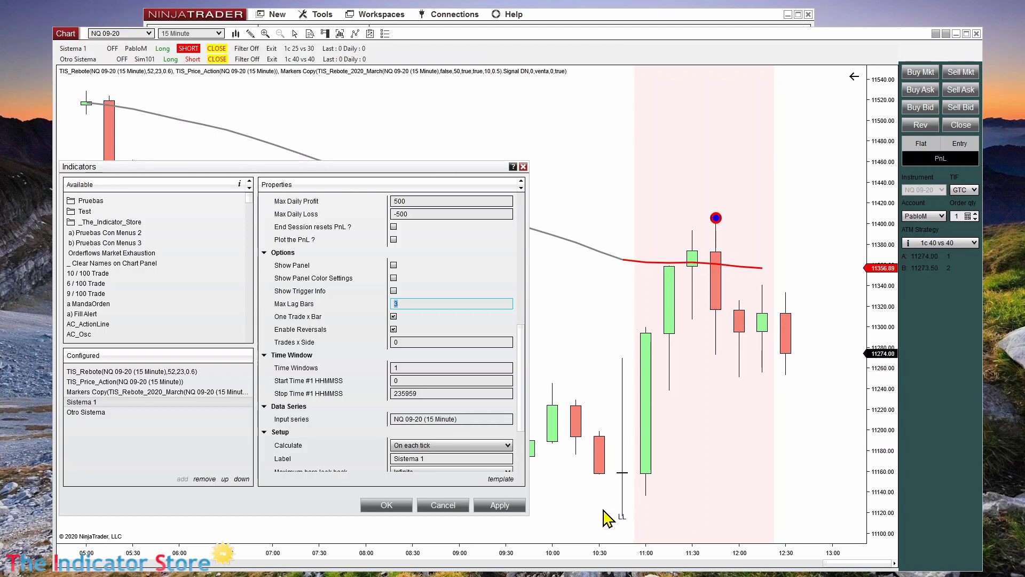
pyautogui.click(407, 303)
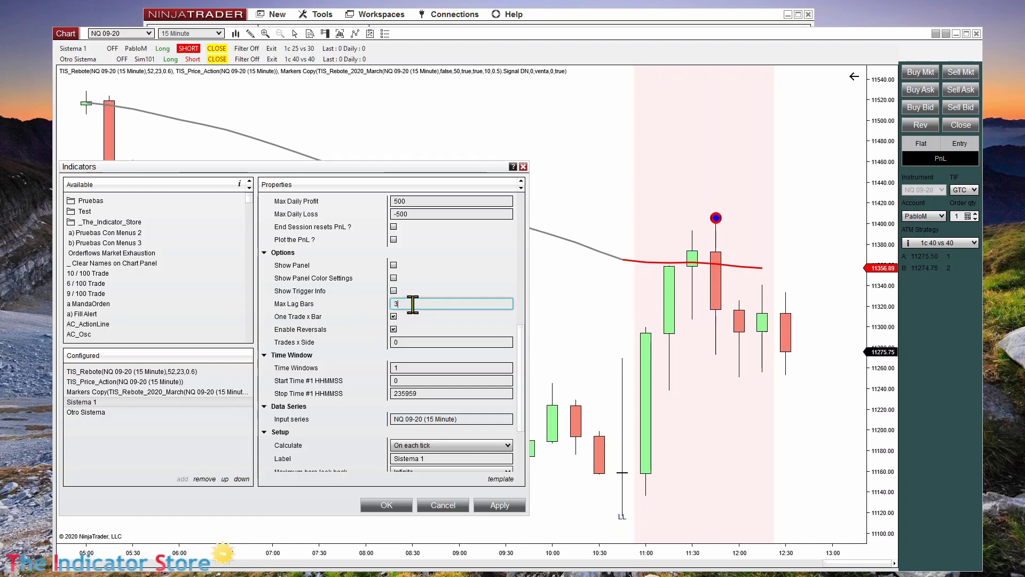
pyautogui.moveTo(416, 303); pyautogui.dragTo(393, 304)
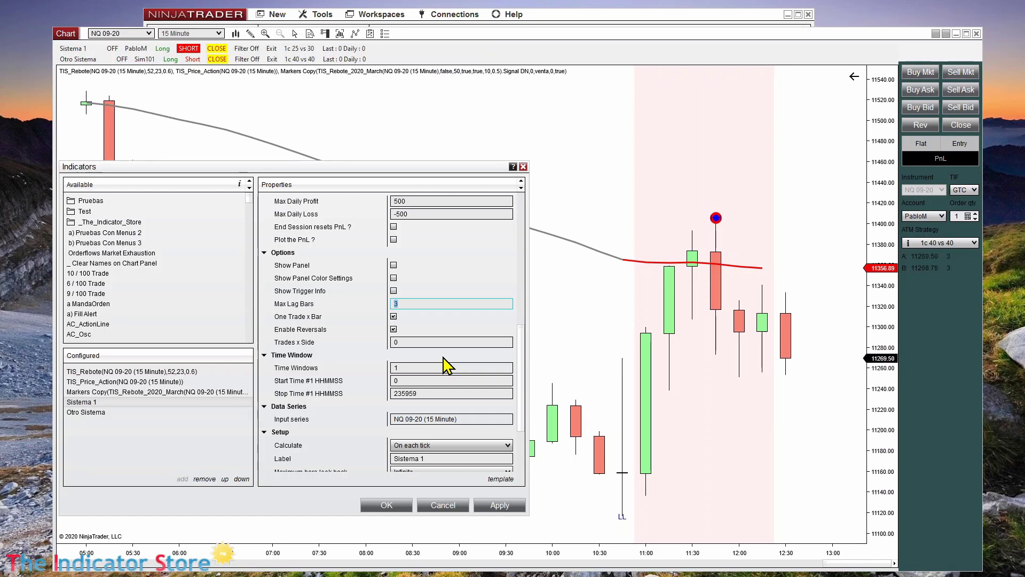
pyautogui.moveTo(523, 369); pyautogui.dragTo(505, 229)
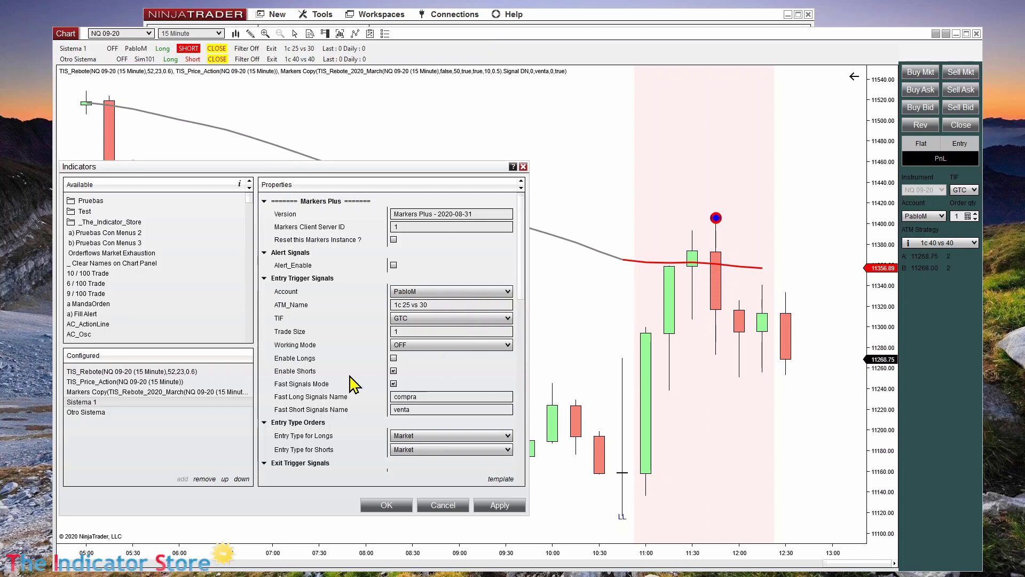
pyautogui.click(445, 501)
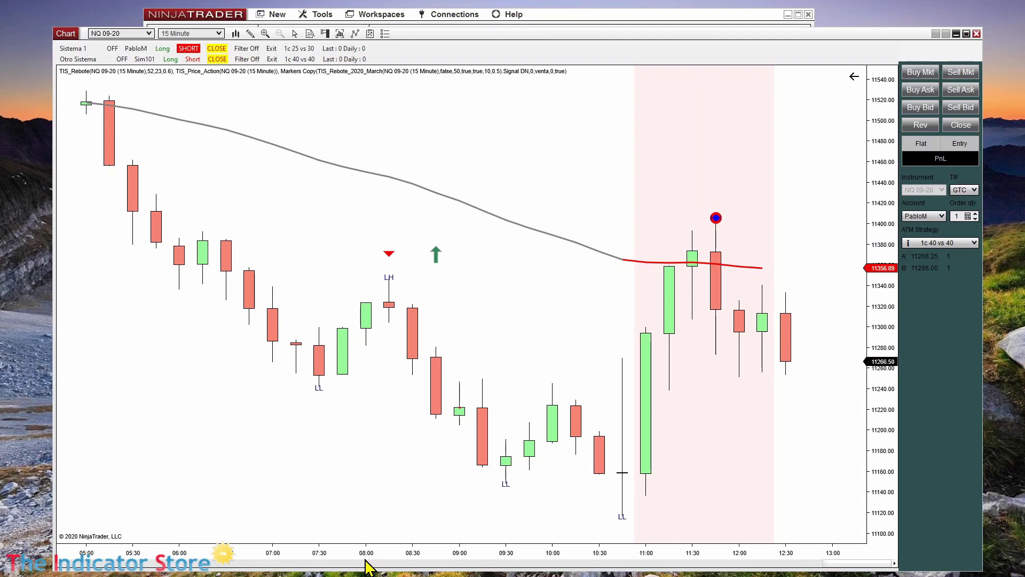
# - Examine the trend line and earlier price bars over a longer time range on the NQ 09-20 chart
pyautogui.moveTo(366, 559); pyautogui.dragTo(454, 551)
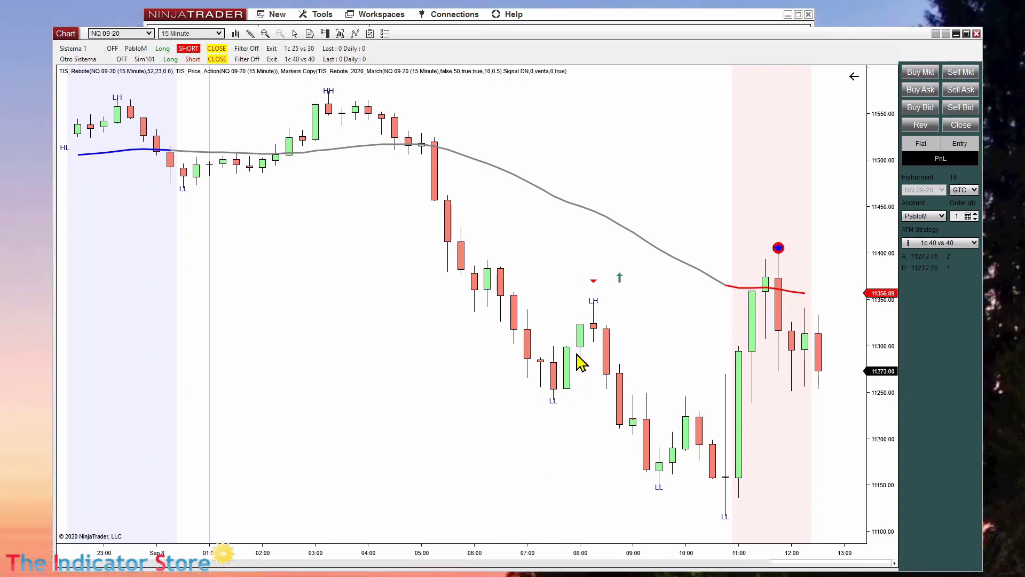
pyautogui.click(583, 209)
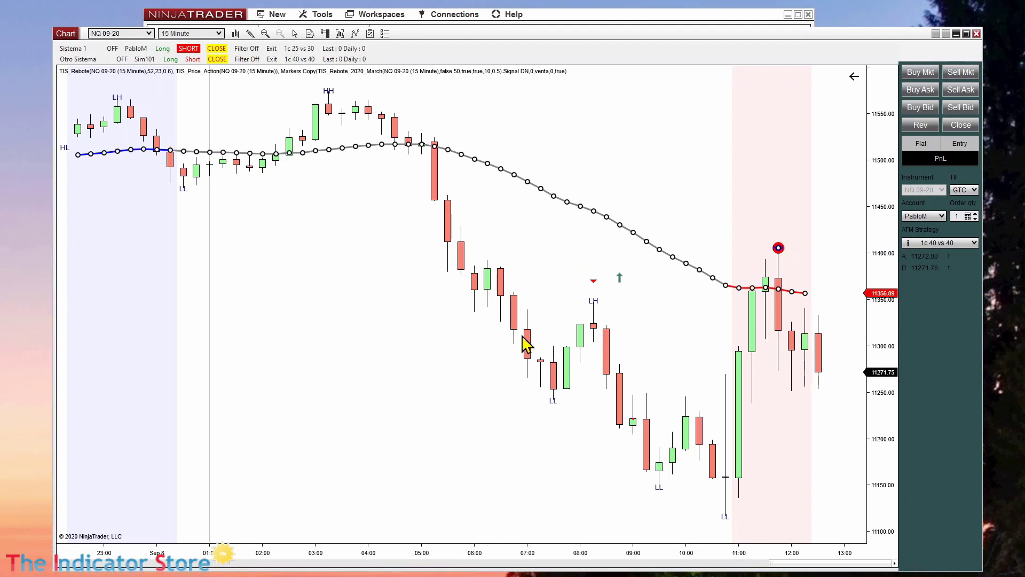
pyautogui.click(612, 239)
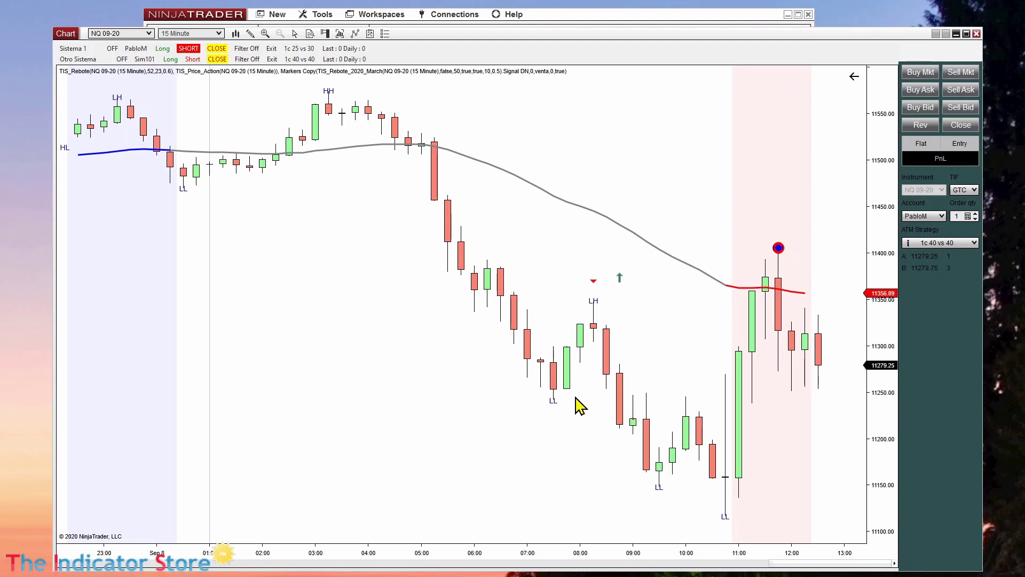
pyautogui.moveTo(755, 558); pyautogui.dragTo(552, 549)
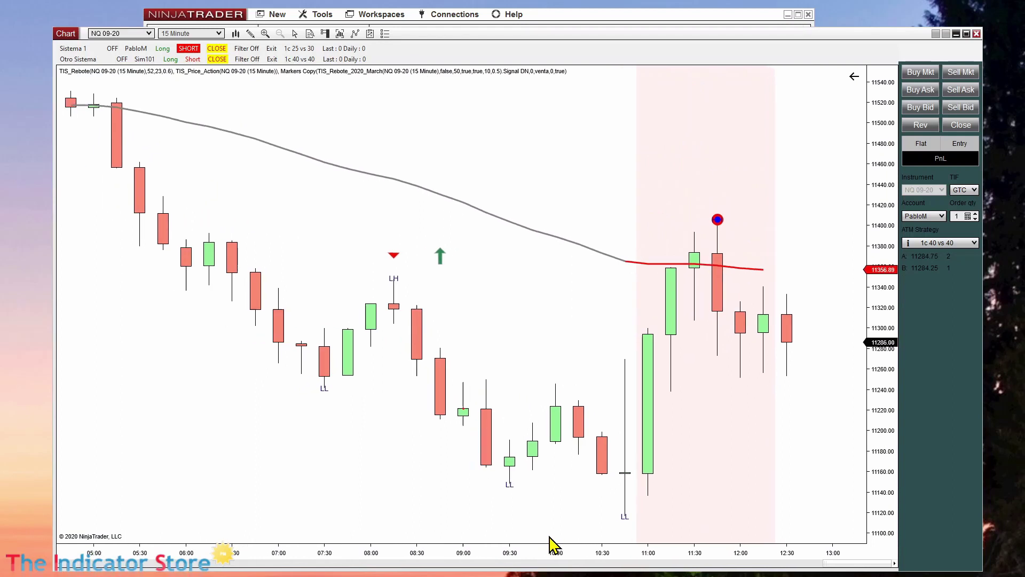
# - Add the Markers Paint indicator from the _The_Indicator_Store folder to the chart's configured indicators
pyautogui.rightClick(309, 198)
pyautogui.click(206, 264)
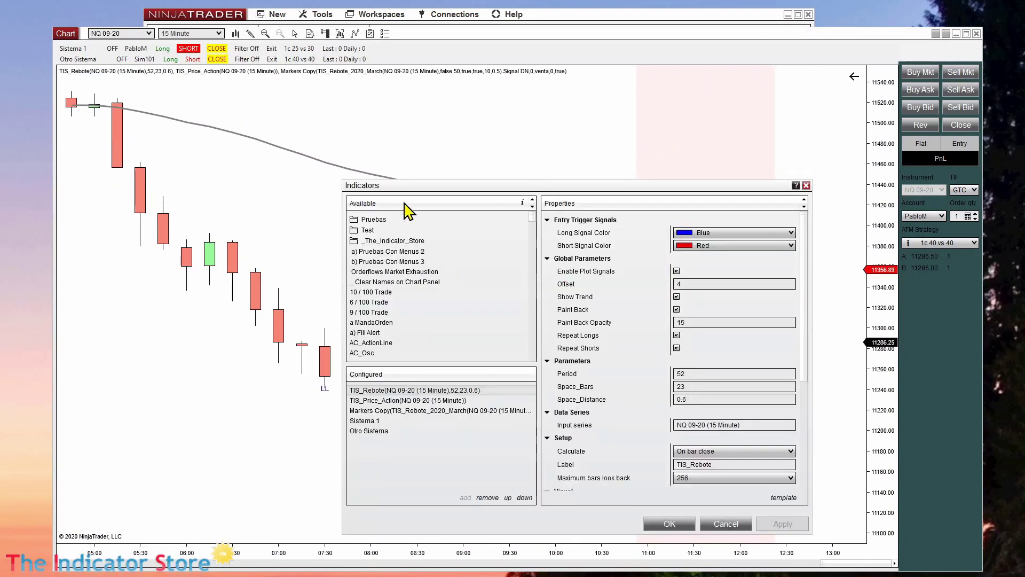
pyautogui.moveTo(443, 188); pyautogui.dragTo(416, 110)
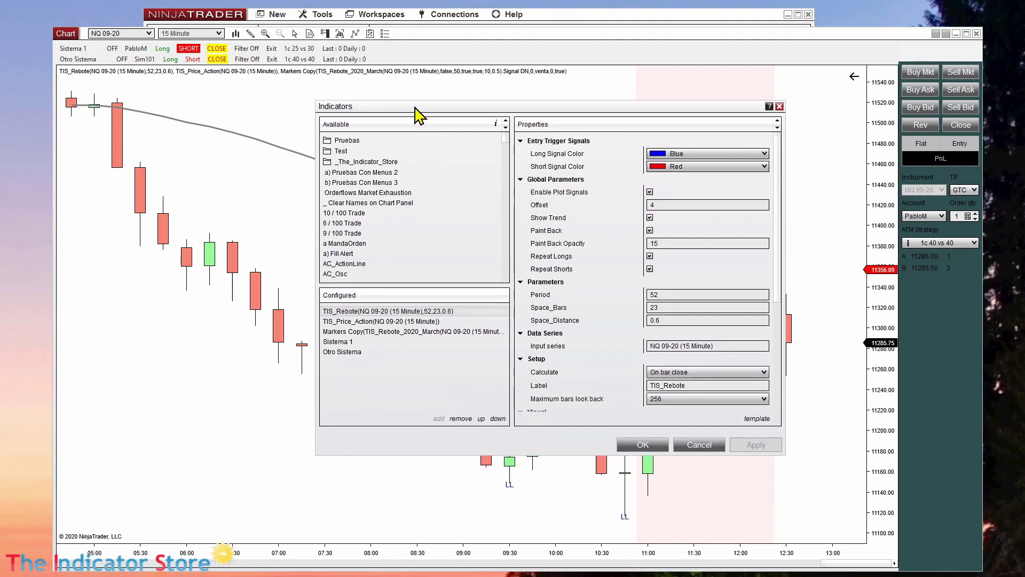
pyautogui.click(370, 162)
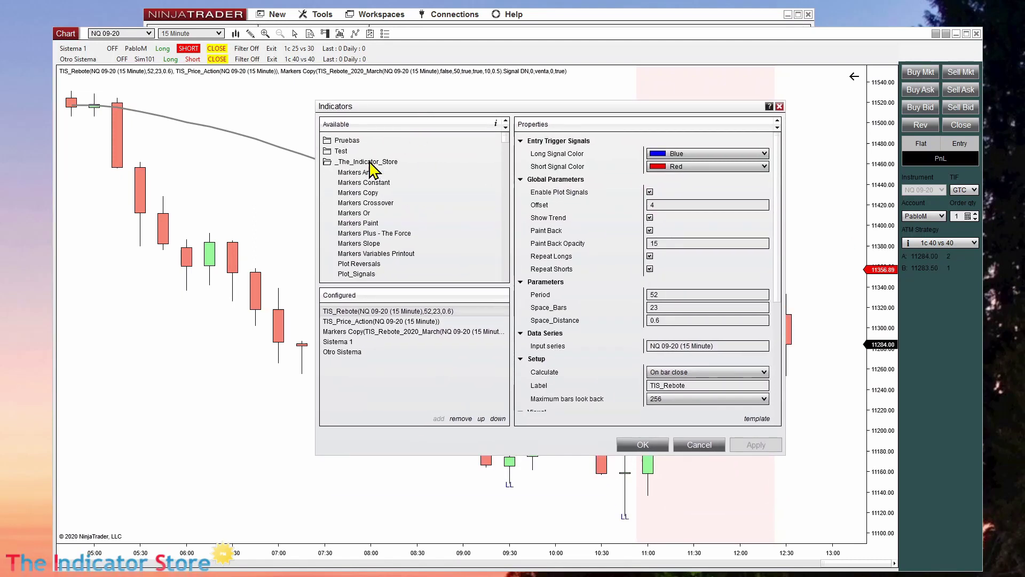
pyautogui.doubleClick(371, 224)
# - Set the Existing Markers Variable Name of Markers Paint to high[0] / 2 + low[0]/2 and plot it on the chart
pyautogui.click(665, 296)
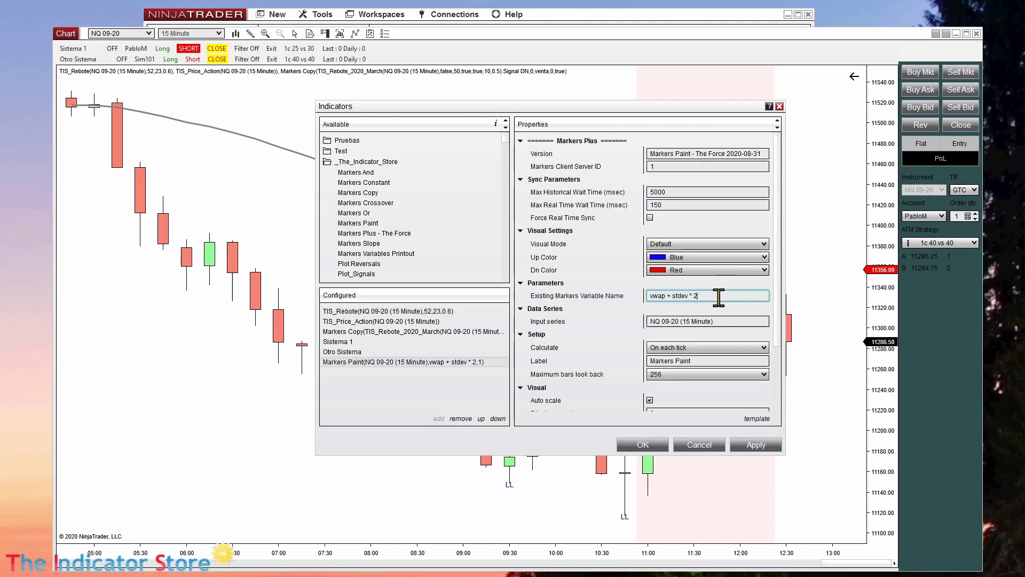
pyautogui.write('hi')
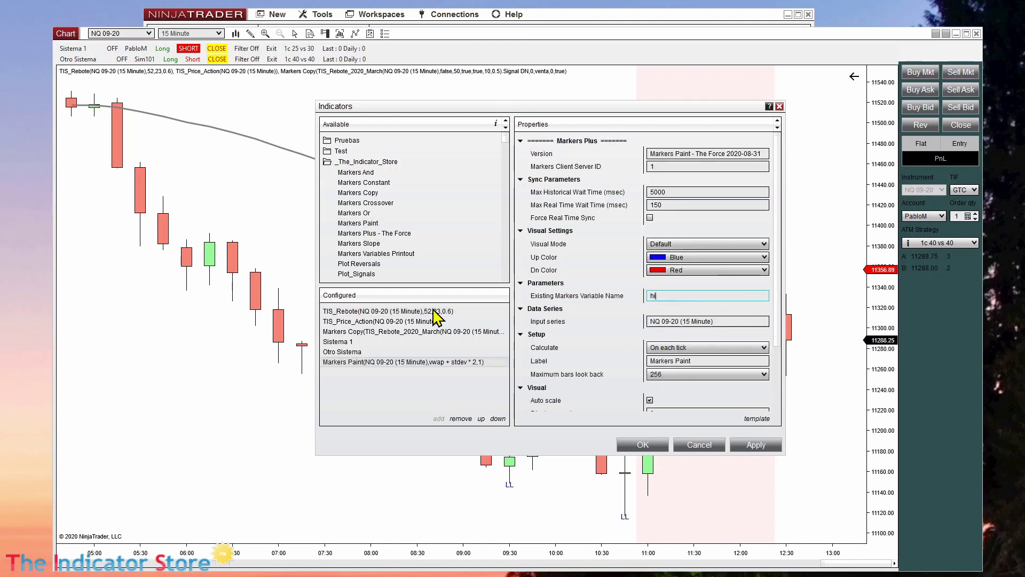
pyautogui.write('gh[0] / 2 + low[0]/2')
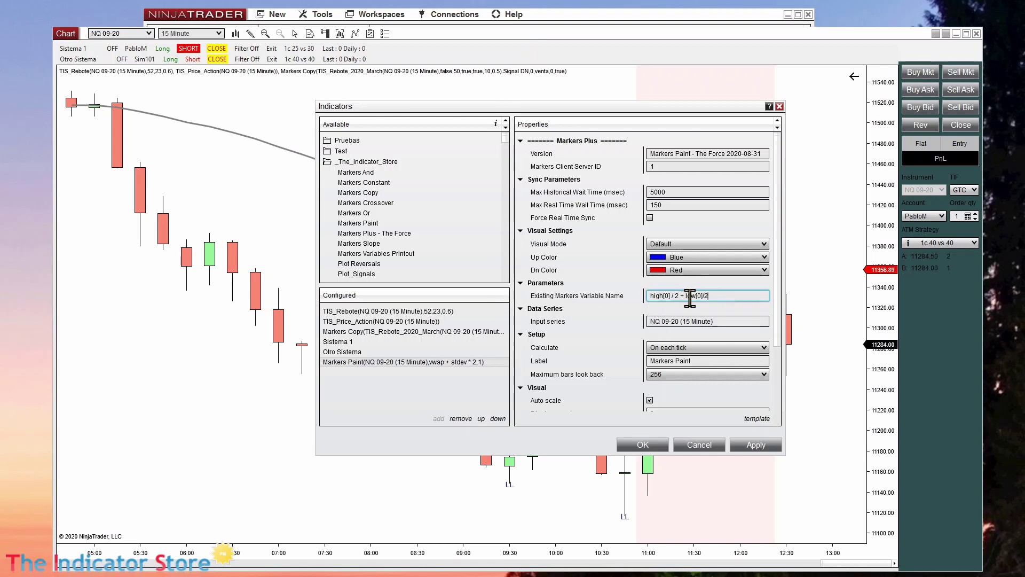
pyautogui.click(642, 445)
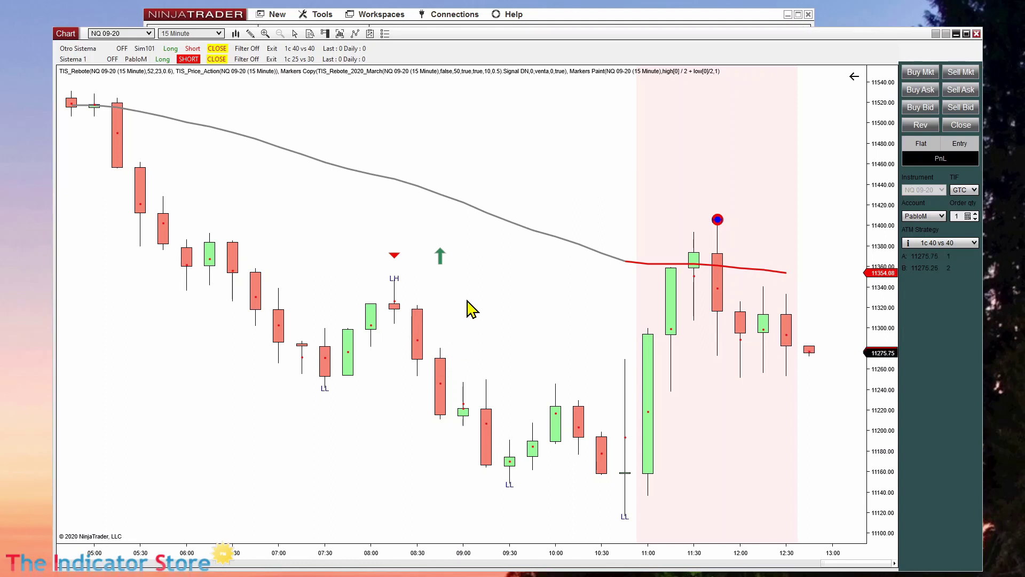
# - Reopen the chart's indicator settings and change the Existing Markers Variable Name of Markers Paint to high[0]
pyautogui.rightClick(470, 309)
pyautogui.click(350, 79)
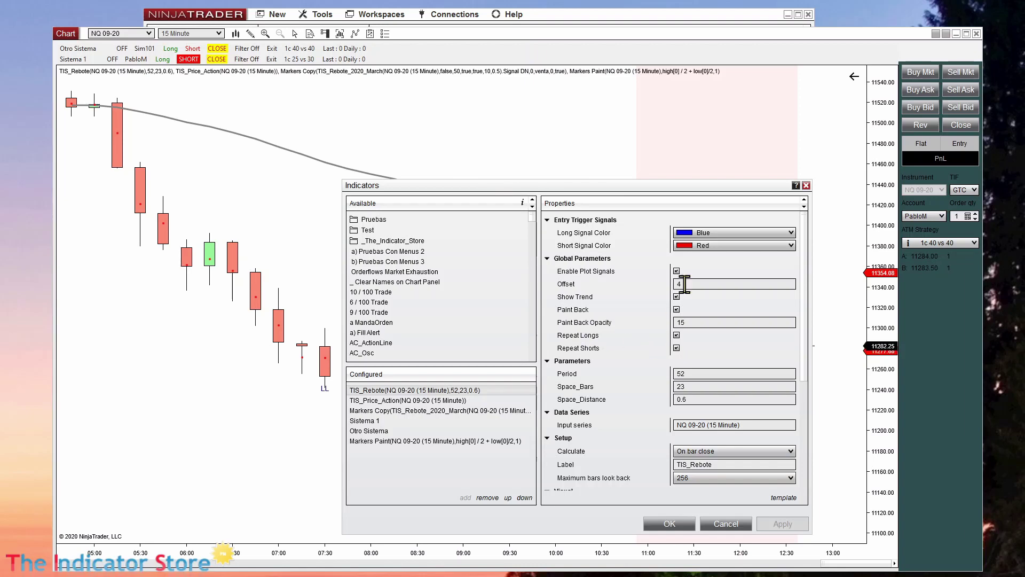
pyautogui.scroll(-6, 710, 331)
pyautogui.scroll(4, 714, 420)
pyautogui.scroll(2, 714, 419)
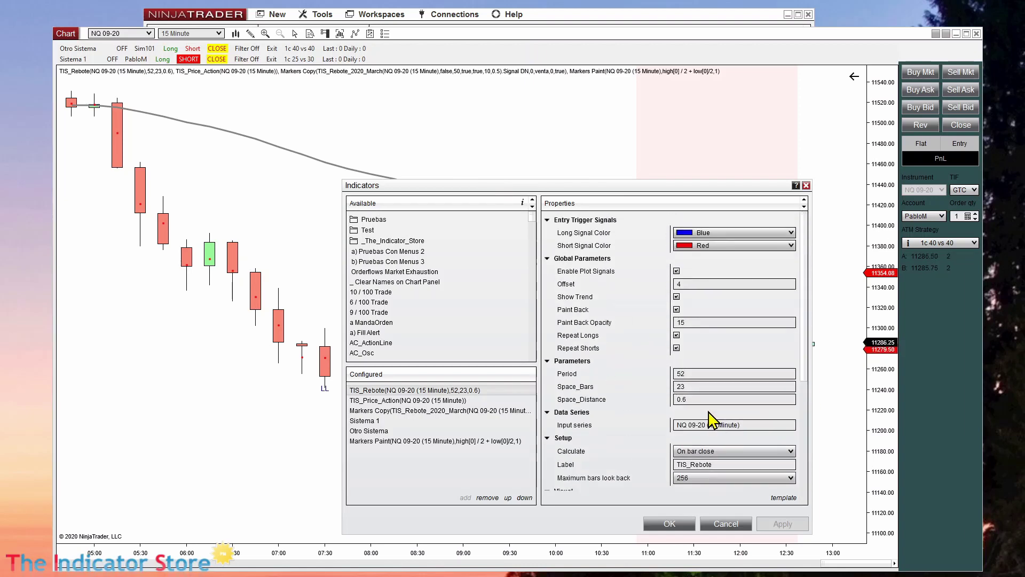
pyautogui.click(438, 442)
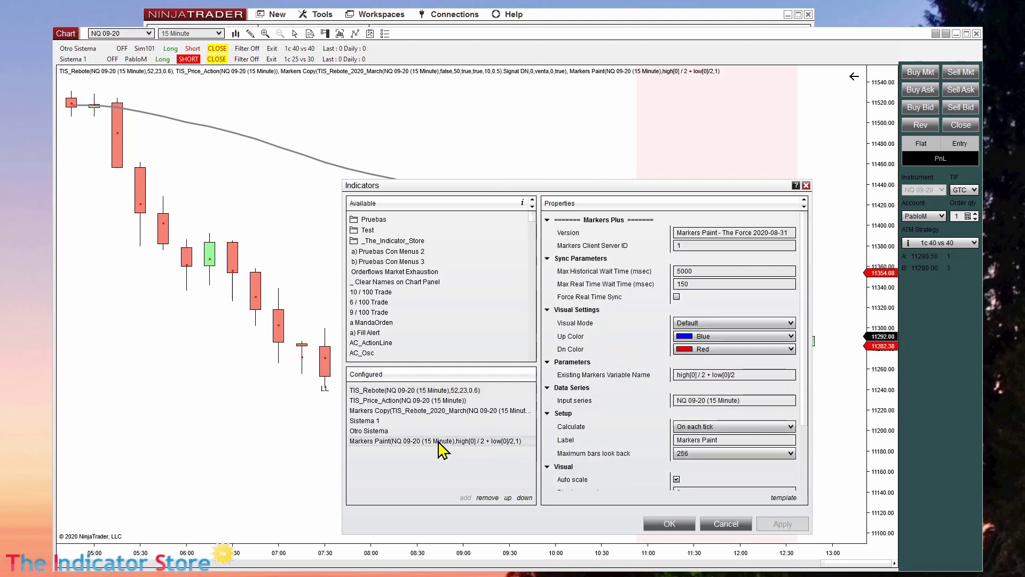
pyautogui.click(682, 376)
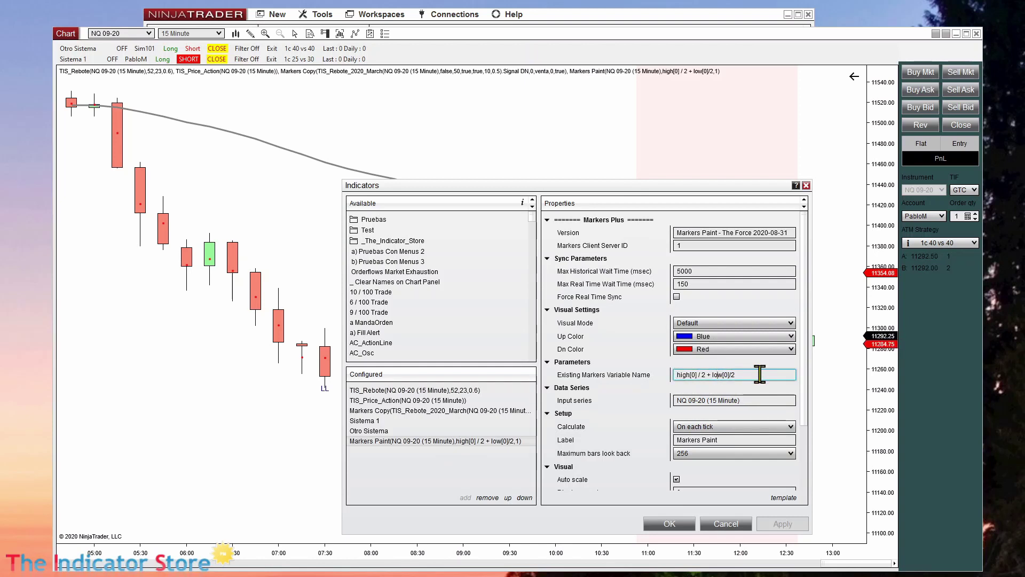
pyautogui.moveTo(760, 373); pyautogui.dragTo(673, 374)
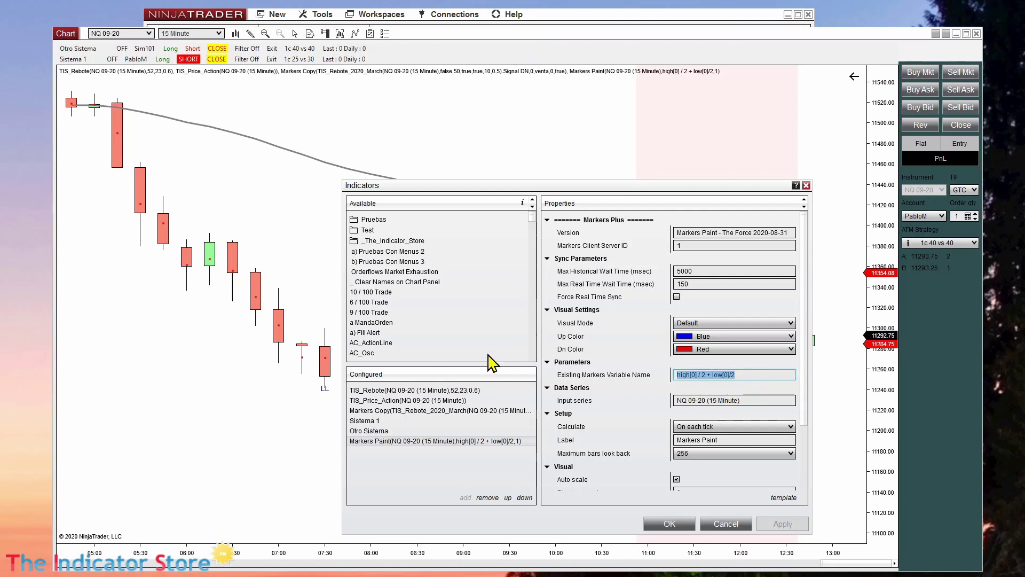
pyautogui.write('high[0')
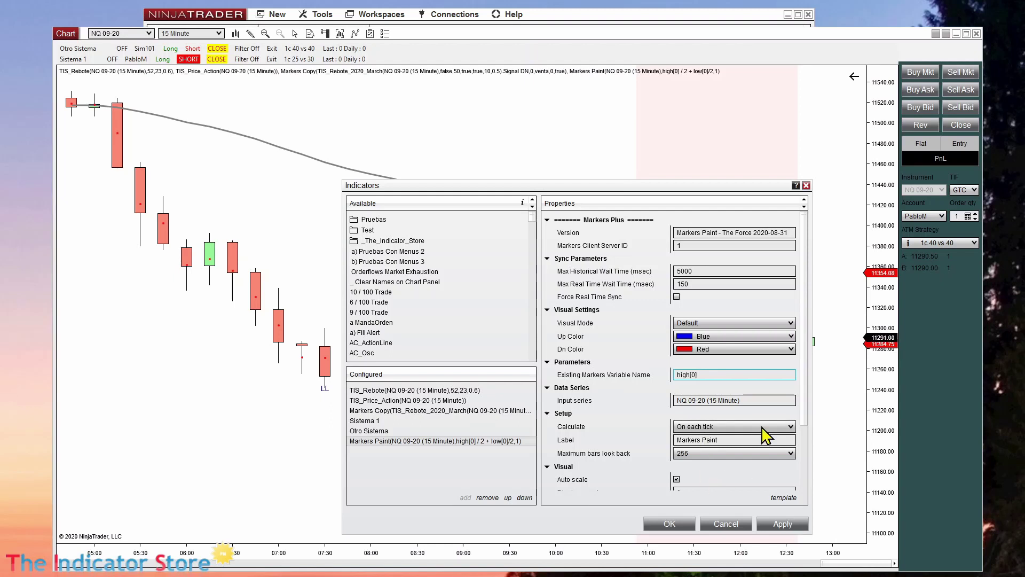
# - Set the width of the Markers Paint plot to 10 and apply it with the high[0] expression to the chart
pyautogui.scroll(-1, 806, 409)
pyautogui.scroll(-3, 806, 427)
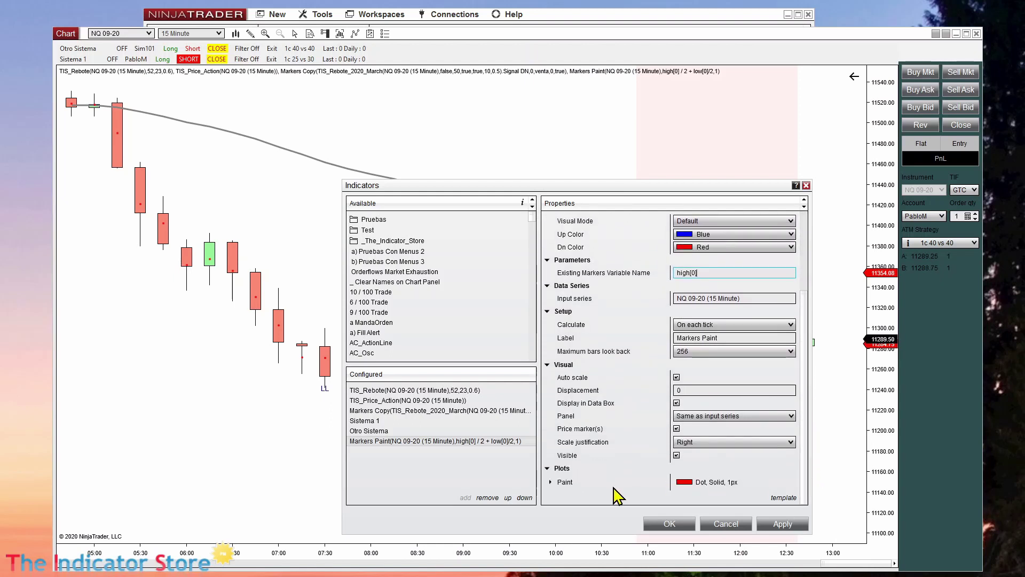
pyautogui.click(550, 483)
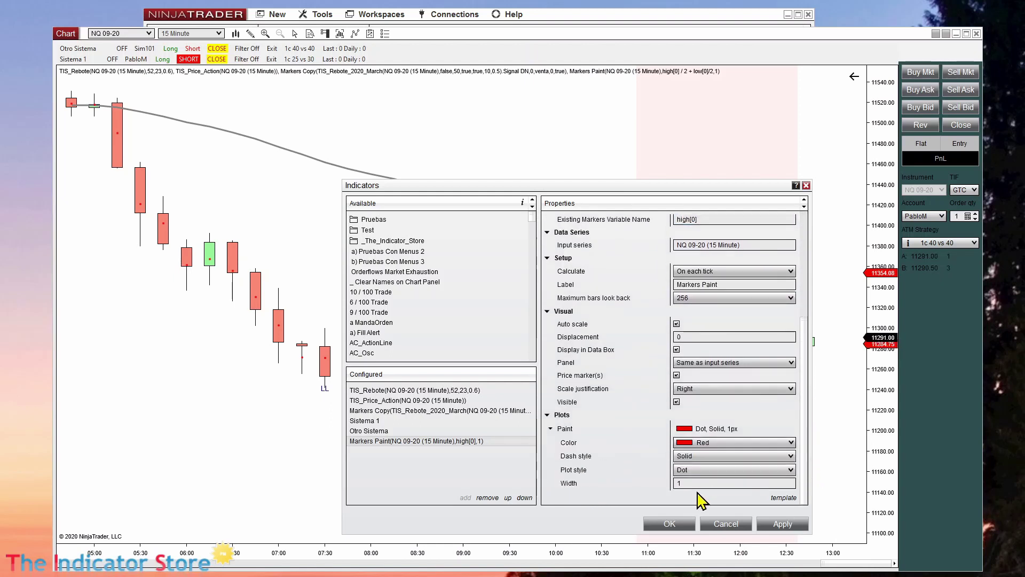
pyautogui.click(696, 482)
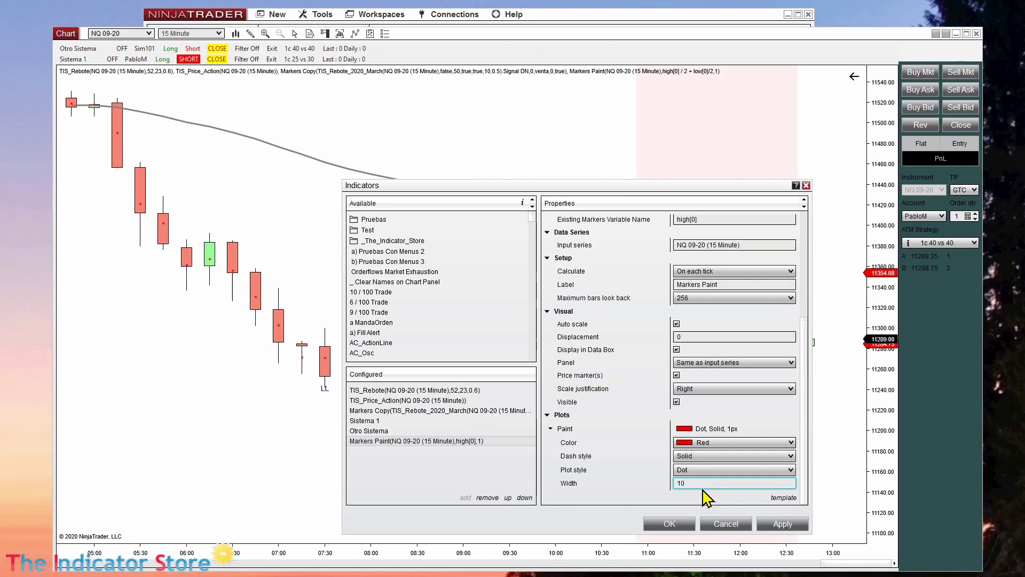
pyautogui.click(780, 523)
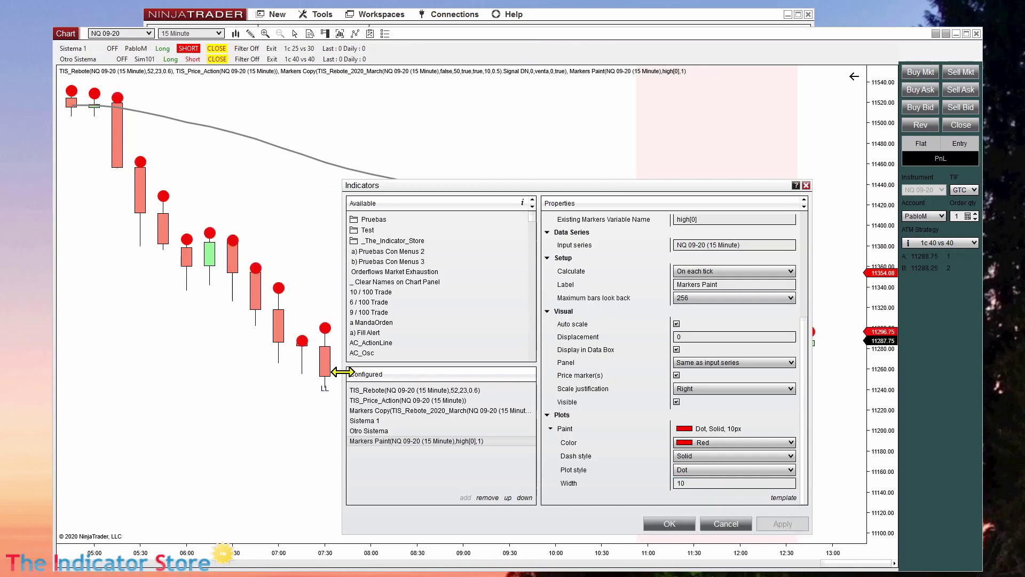
# - Resize the Indicators window and move it aside to uncover the price bars on the chart
pyautogui.moveTo(342, 371); pyautogui.dragTo(516, 373)
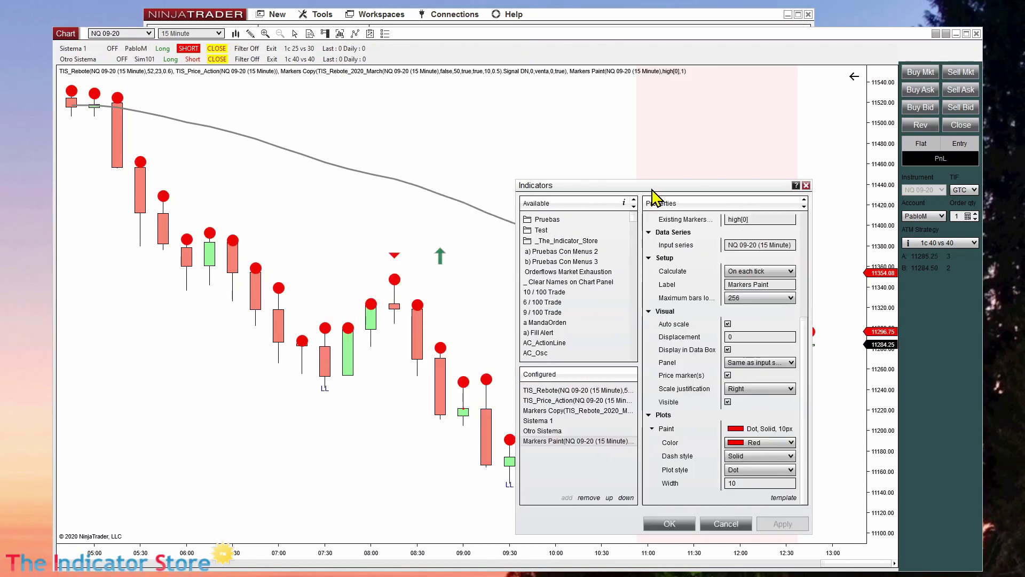
pyautogui.moveTo(652, 192); pyautogui.dragTo(710, 126)
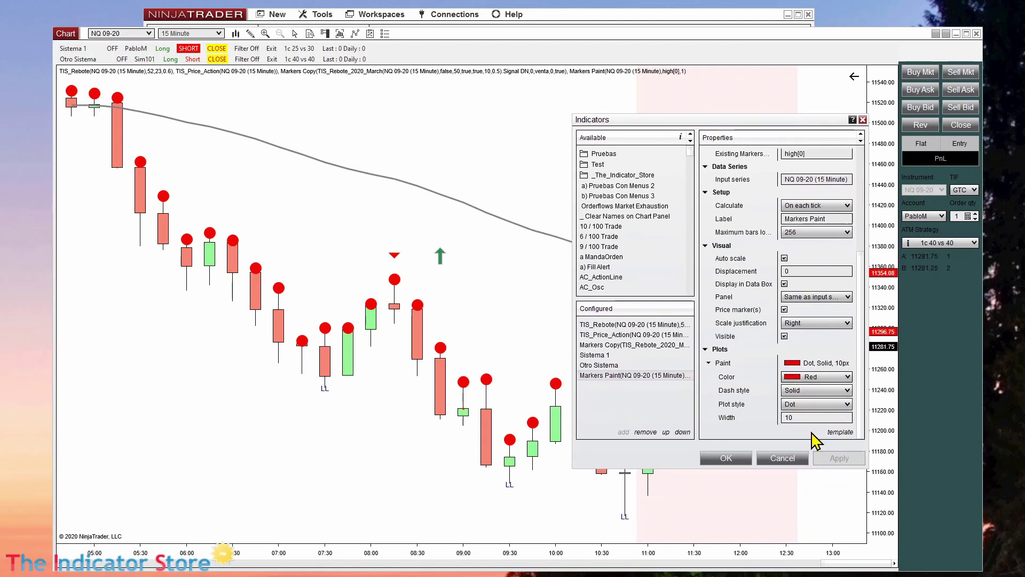
pyautogui.moveTo(866, 347); pyautogui.dragTo(938, 346)
# - Change the Existing Markers Variable Name of Markers Paint to high[1] and apply it to the chart
pyautogui.scroll(5, 914, 356)
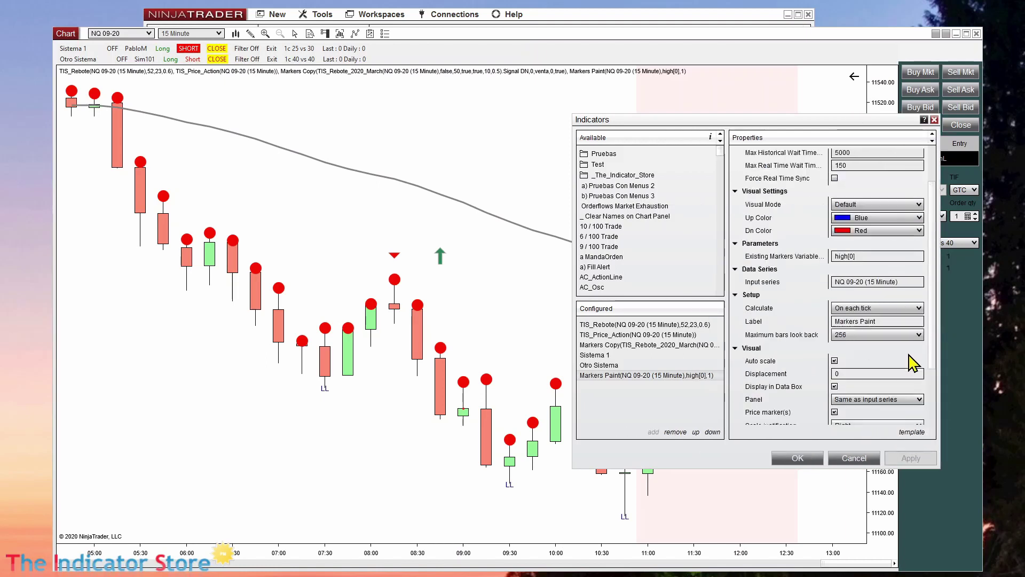
pyautogui.click(855, 282)
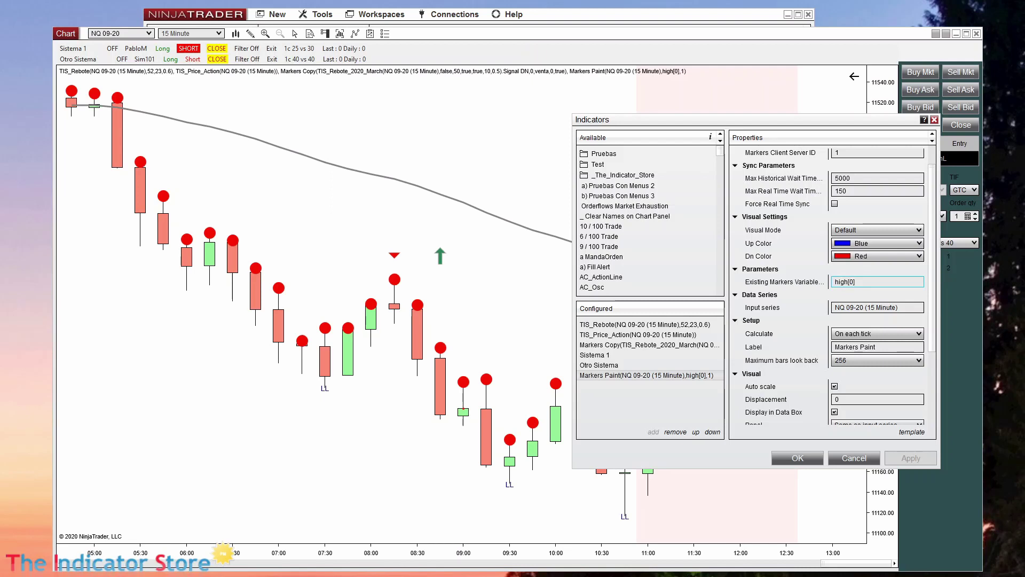
pyautogui.write('1')
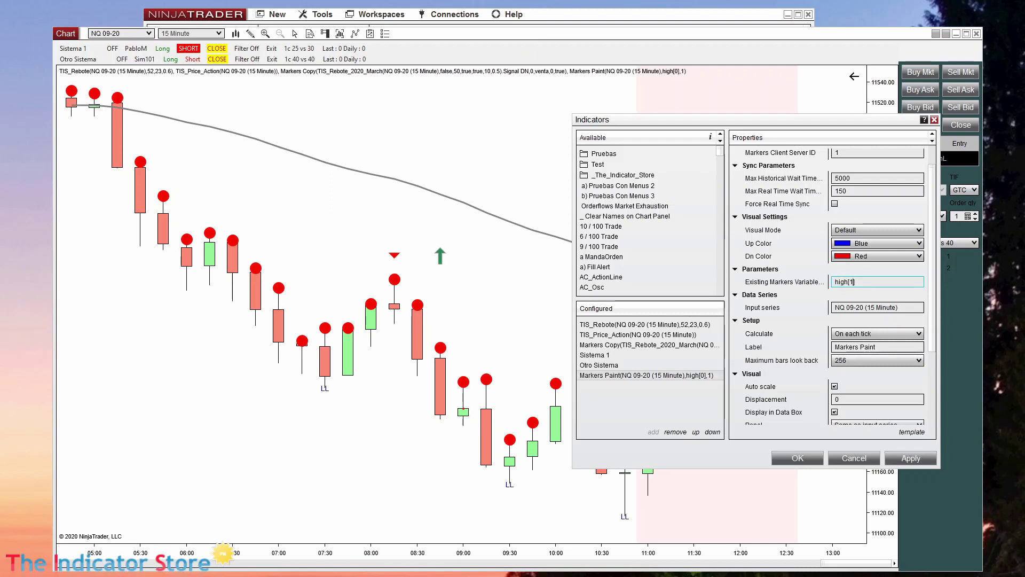
pyautogui.click(910, 458)
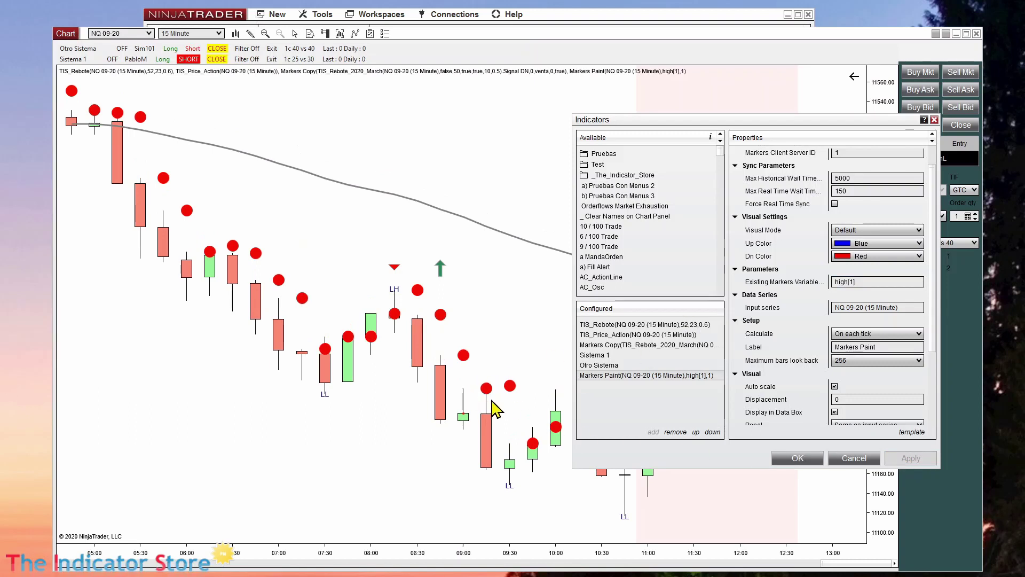
# - Replace the Existing Markers Variable Name of Markers Paint with low[0] and apply it
pyautogui.click(849, 282)
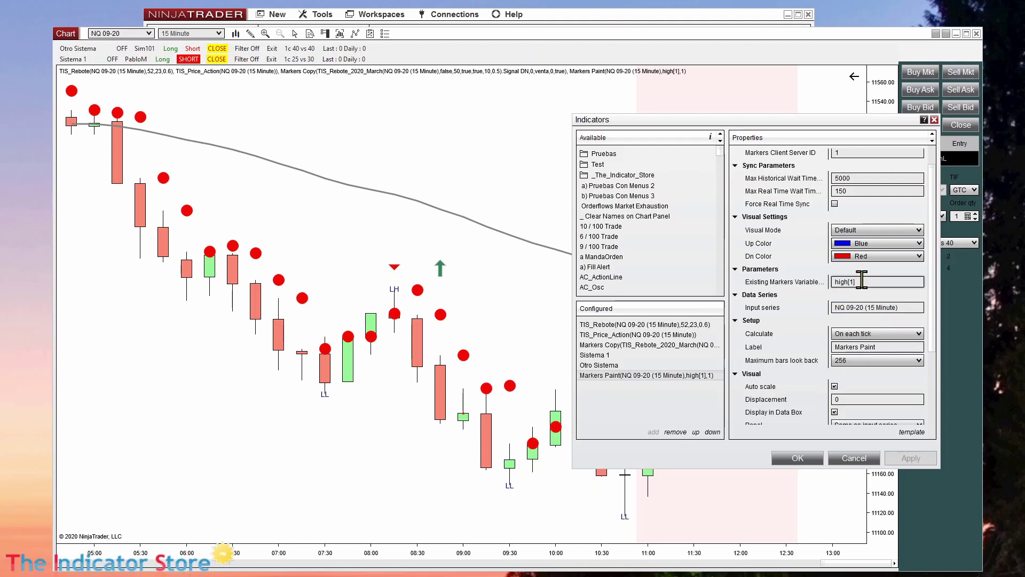
pyautogui.write('low[0')
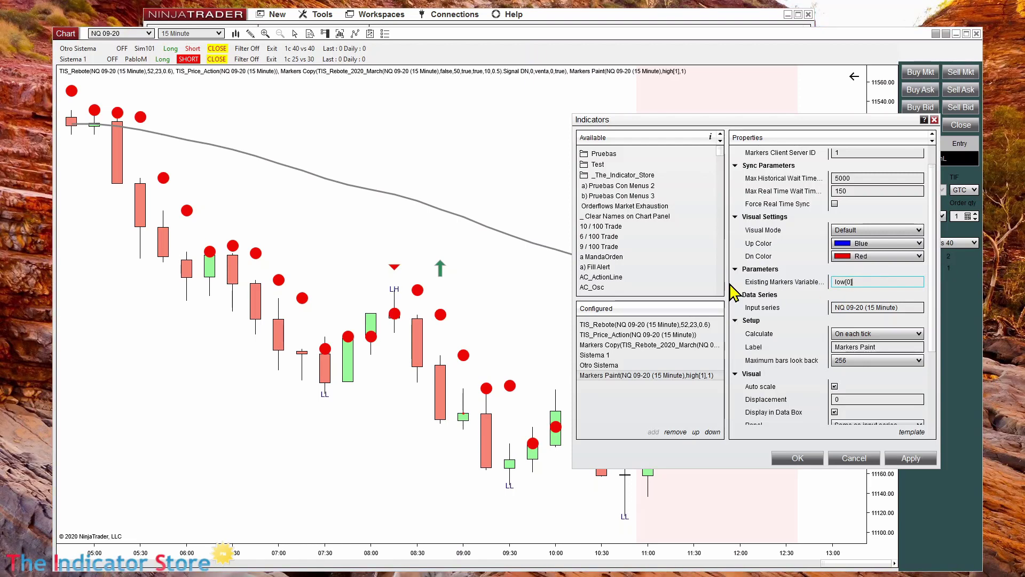
pyautogui.click(910, 458)
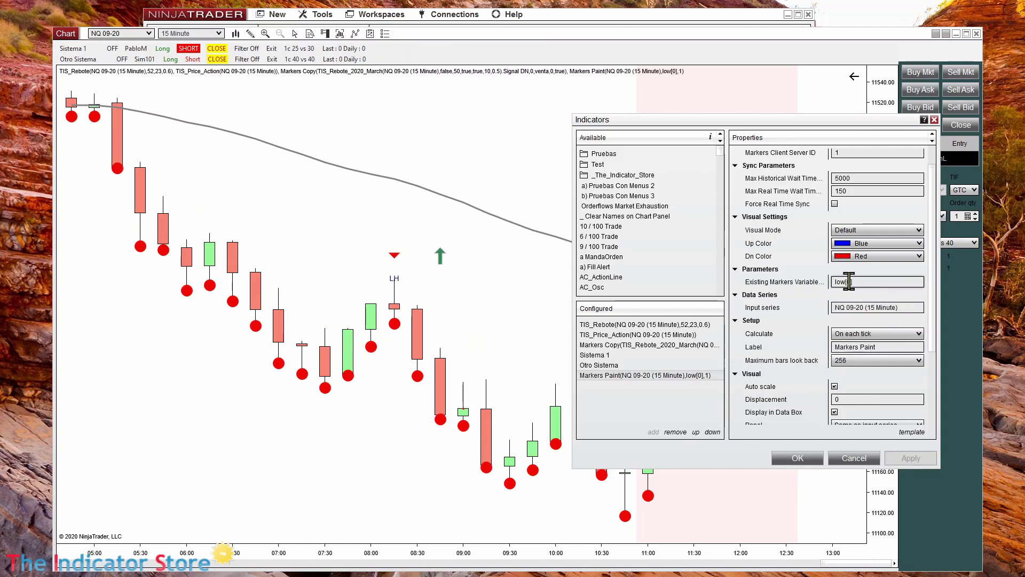
# - Set the Existing Markers Variable Name of Markers Paint to open[0] and apply it to the bars
pyautogui.moveTo(860, 282); pyautogui.dragTo(826, 289)
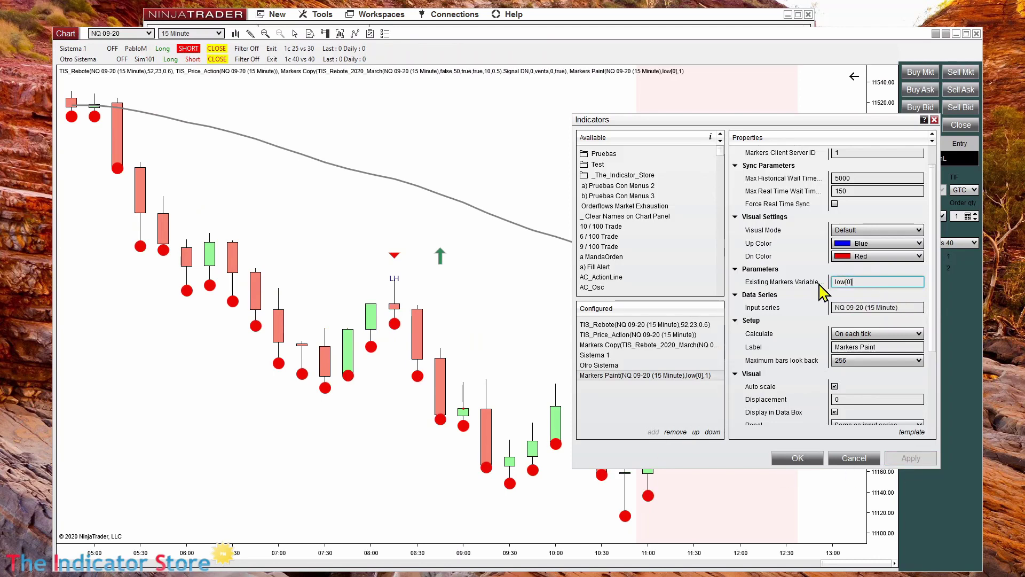
pyautogui.write('open')
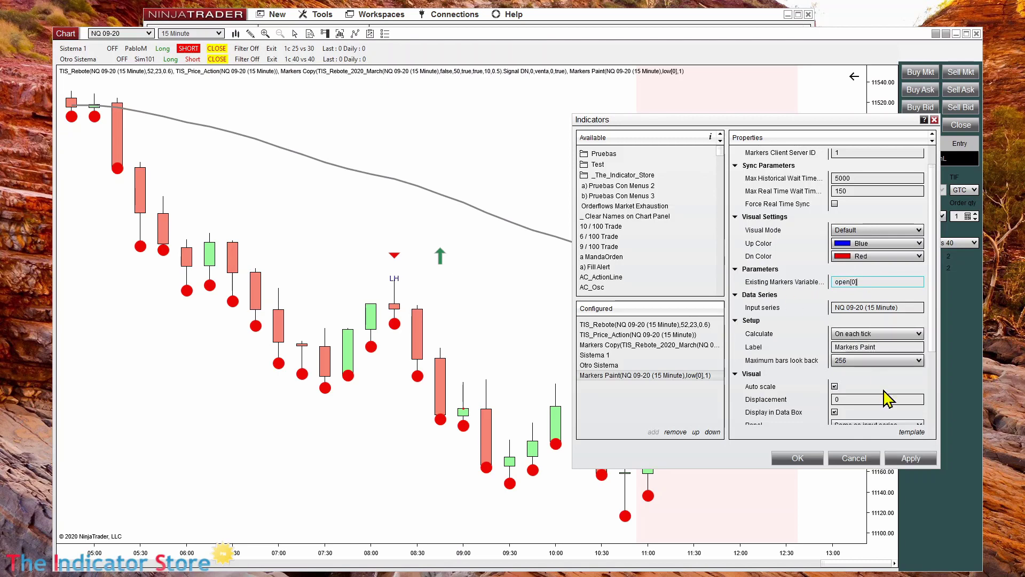
pyautogui.click(911, 458)
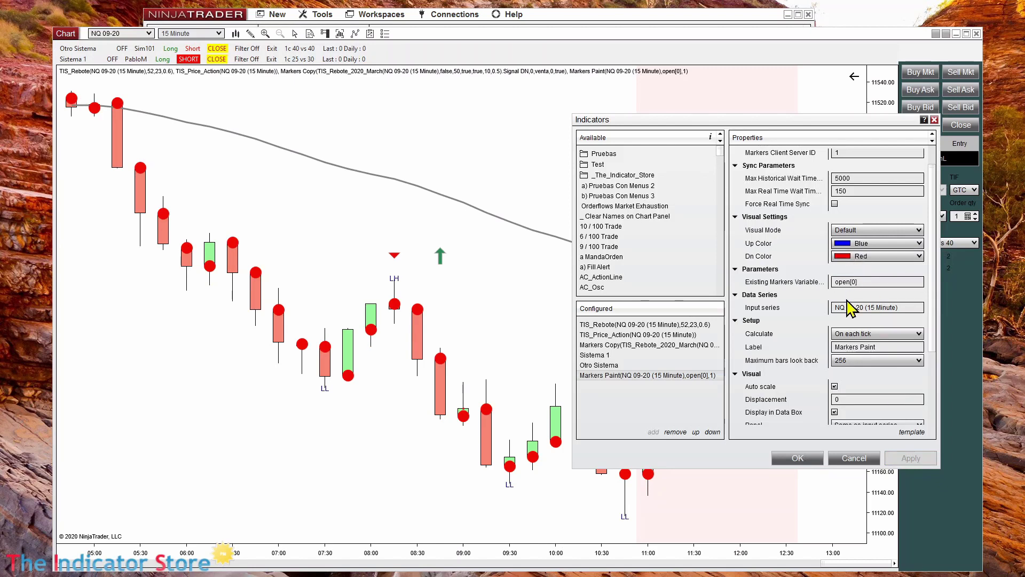
# - Extend the Markers Paint variable expression to open[0] + 10 and apply it
pyautogui.click(876, 282)
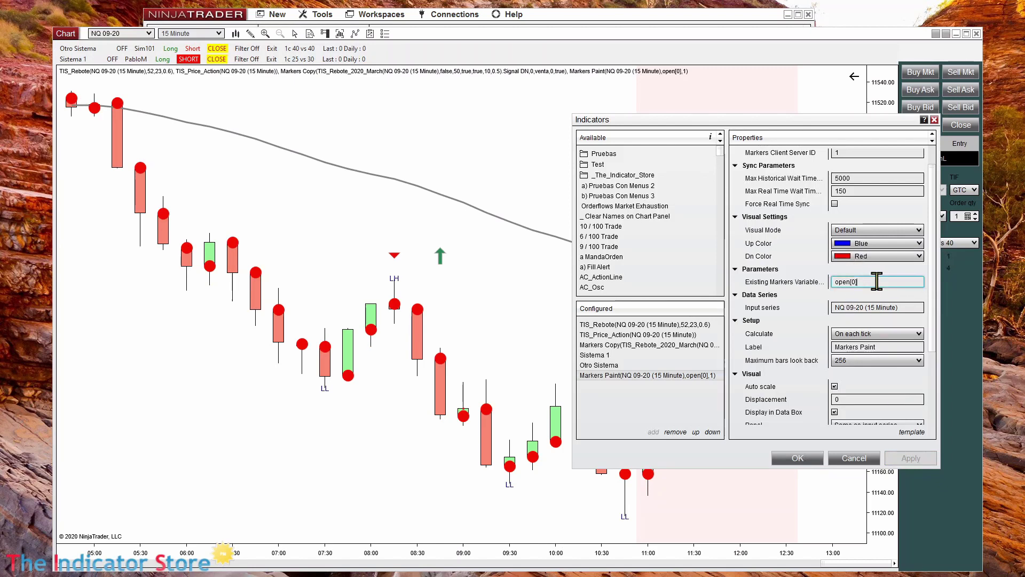
pyautogui.write('+ 10')
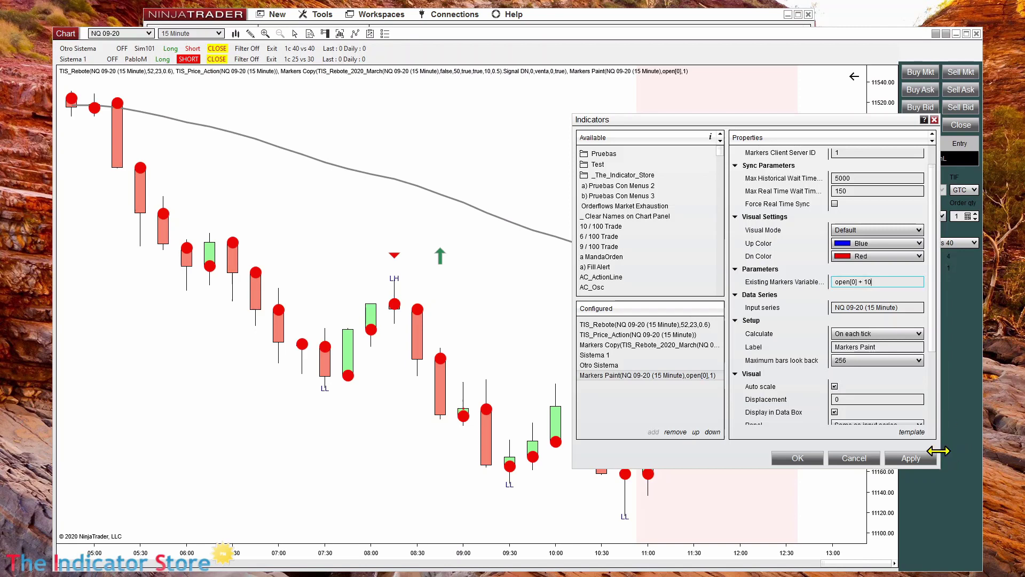
pyautogui.click(928, 458)
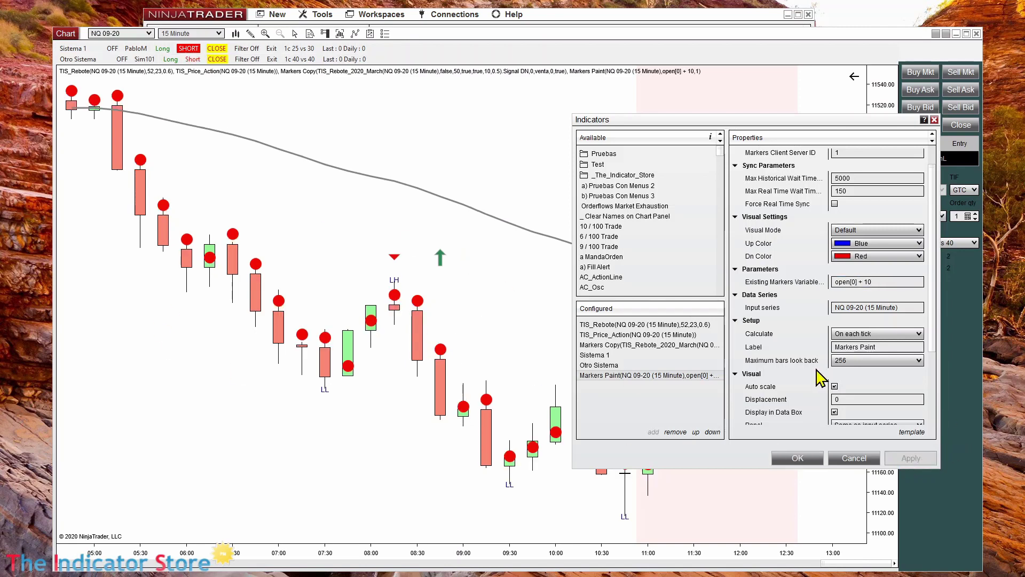
# - Review the properties of the configured Markers Copy indicator and return to Markers Paint
pyautogui.click(880, 281)
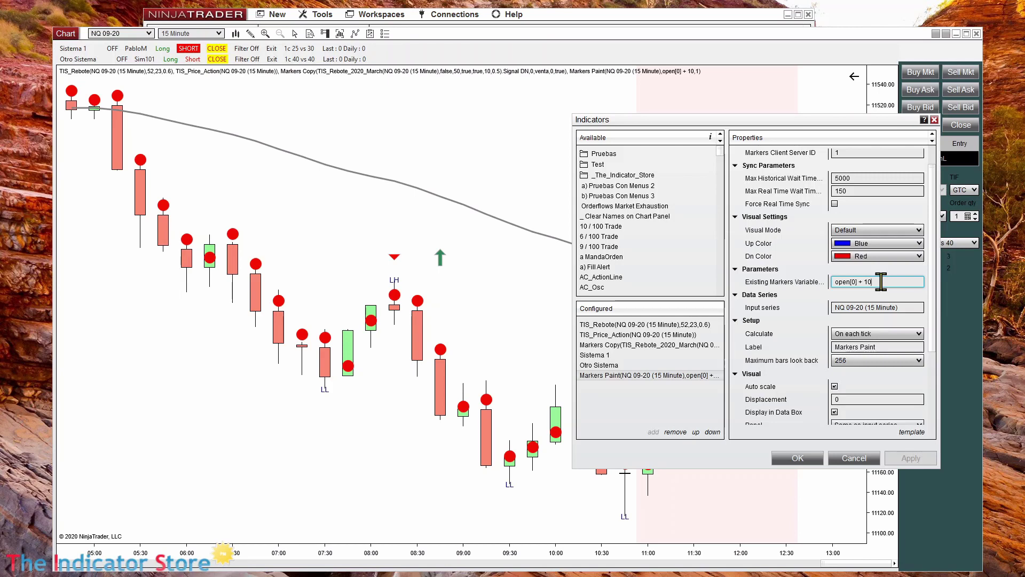
pyautogui.click(626, 346)
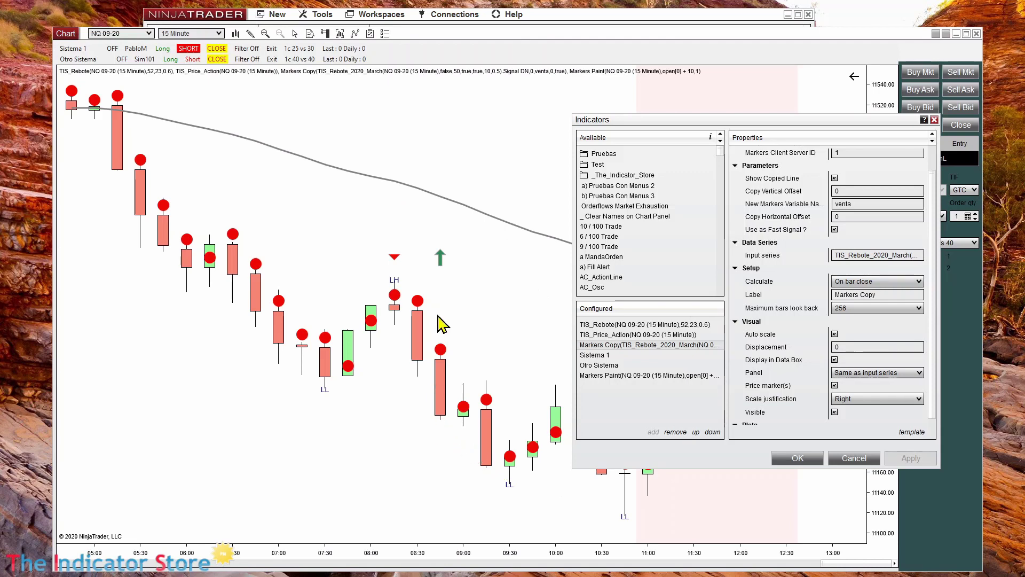
pyautogui.click(623, 376)
# - Plot range[0] as the Markers Paint variable and move the plot into a separate panel below the price bars
pyautogui.click(883, 281)
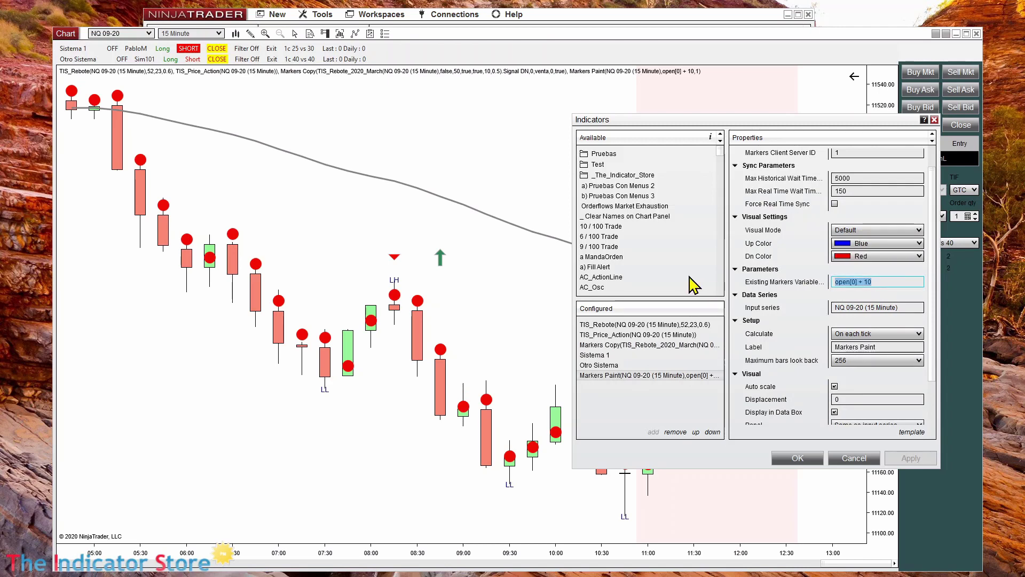
pyautogui.write('ra')
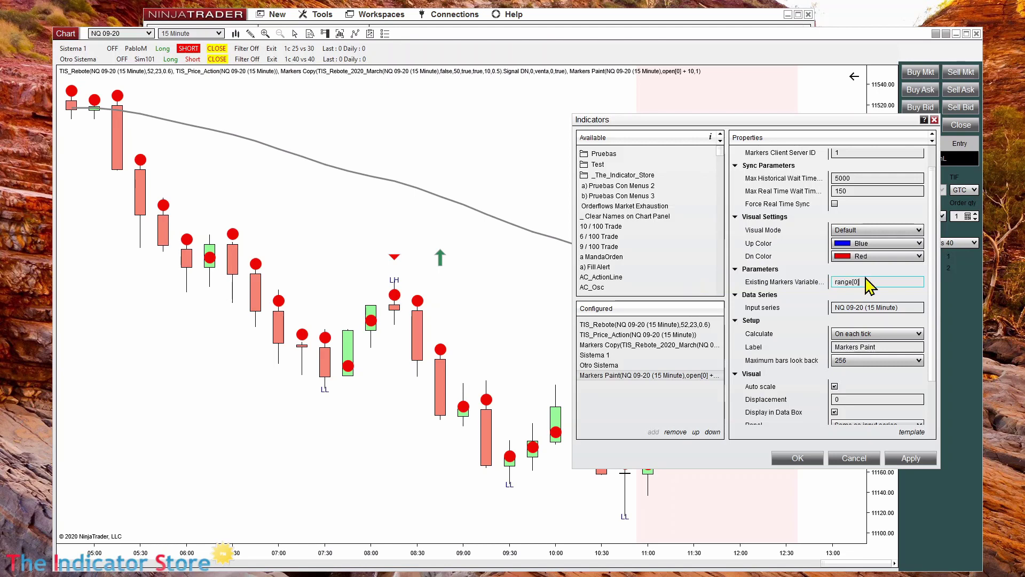
pyautogui.write('nge[0]')
pyautogui.click(909, 459)
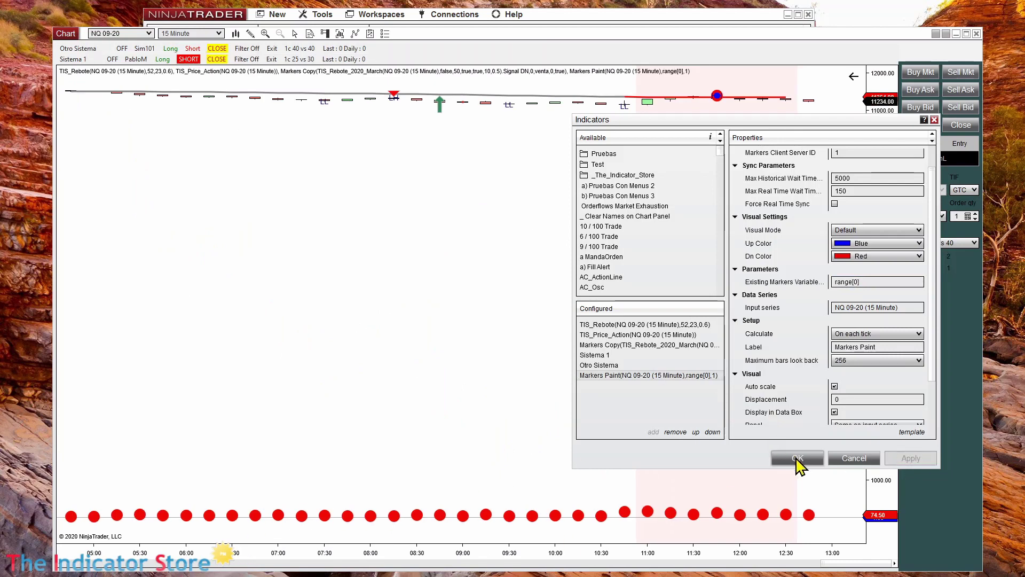
pyautogui.click(797, 458)
pyautogui.moveTo(765, 516); pyautogui.dragTo(802, 553)
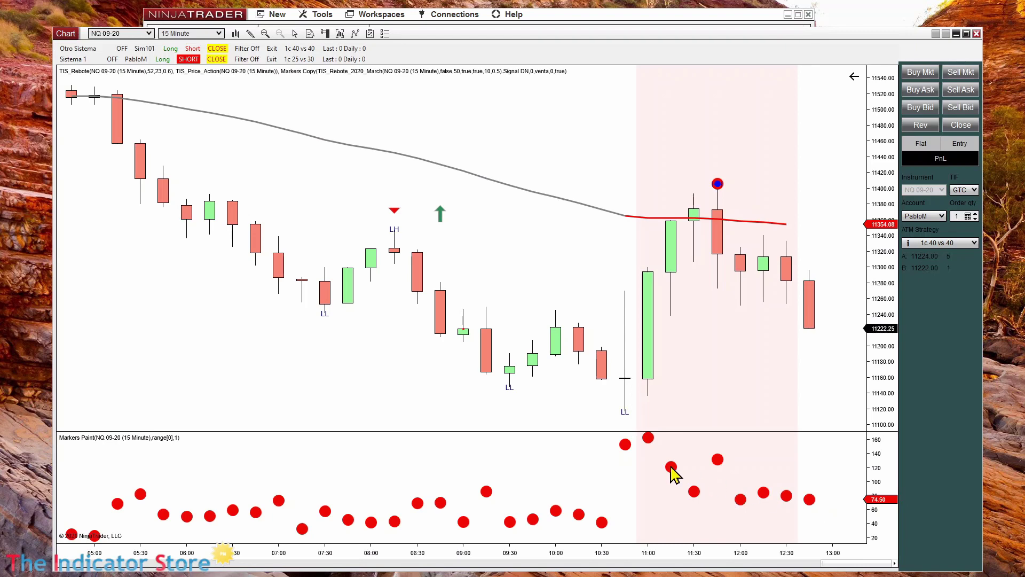
# - Change the Markers Paint range plot to the Bar plot style with Match data series width enabled
pyautogui.click(647, 439)
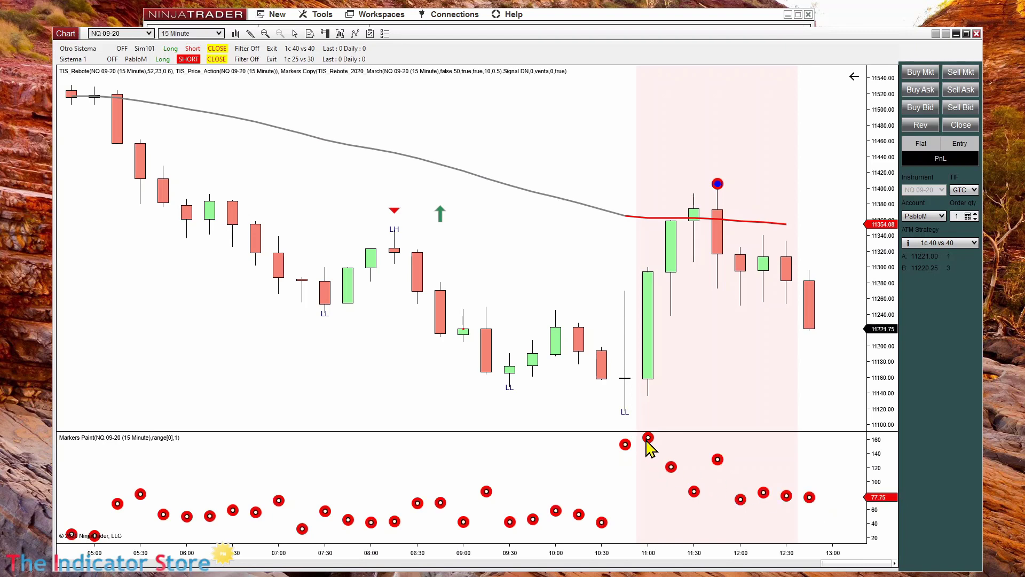
pyautogui.doubleClick(647, 440)
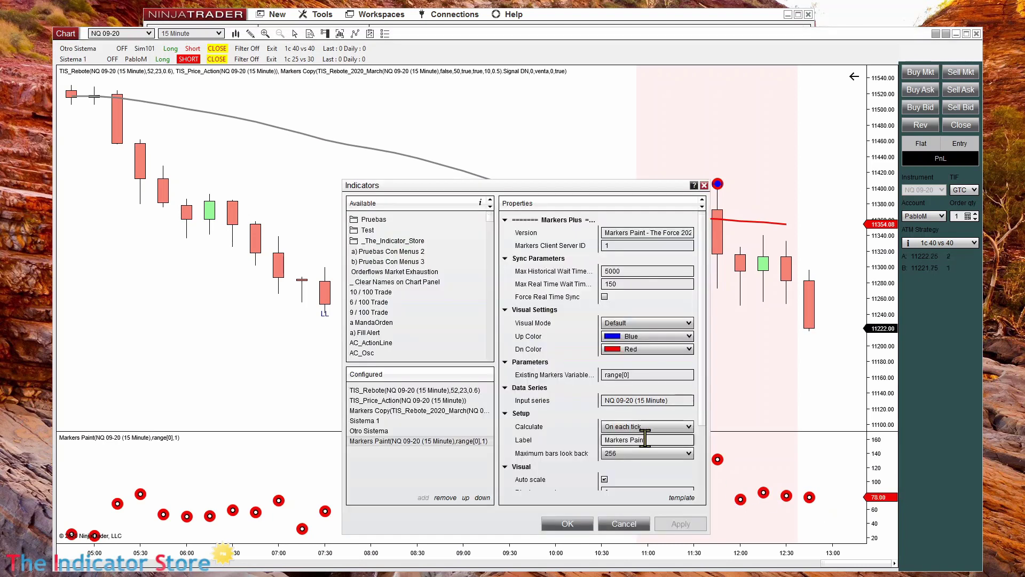
pyautogui.moveTo(701, 447)
pyautogui.mouseDown()
pyautogui.moveTo(710, 502)
pyautogui.moveTo(694, 506)
pyautogui.mouseUp()
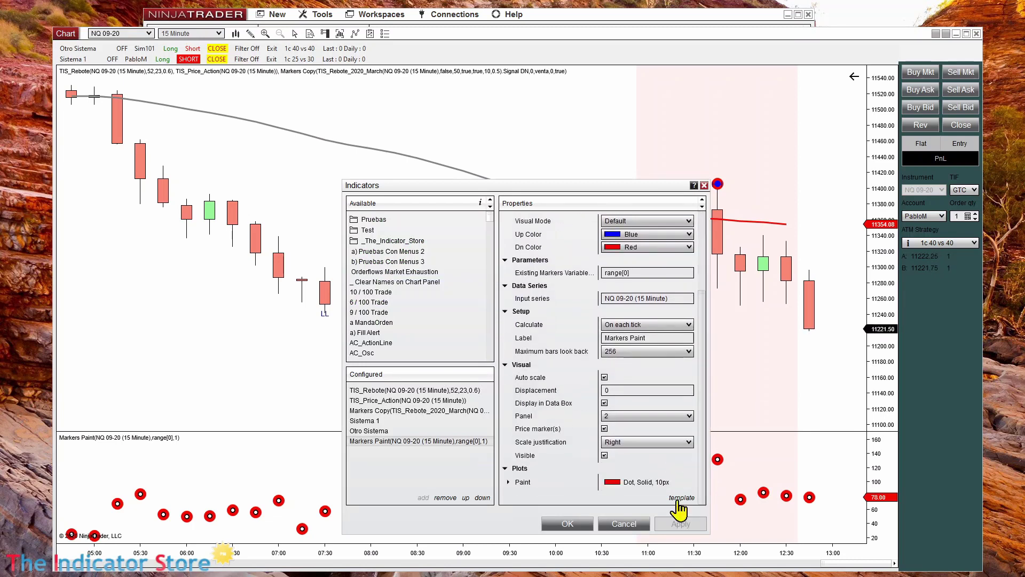
pyautogui.click(508, 482)
pyautogui.click(630, 469)
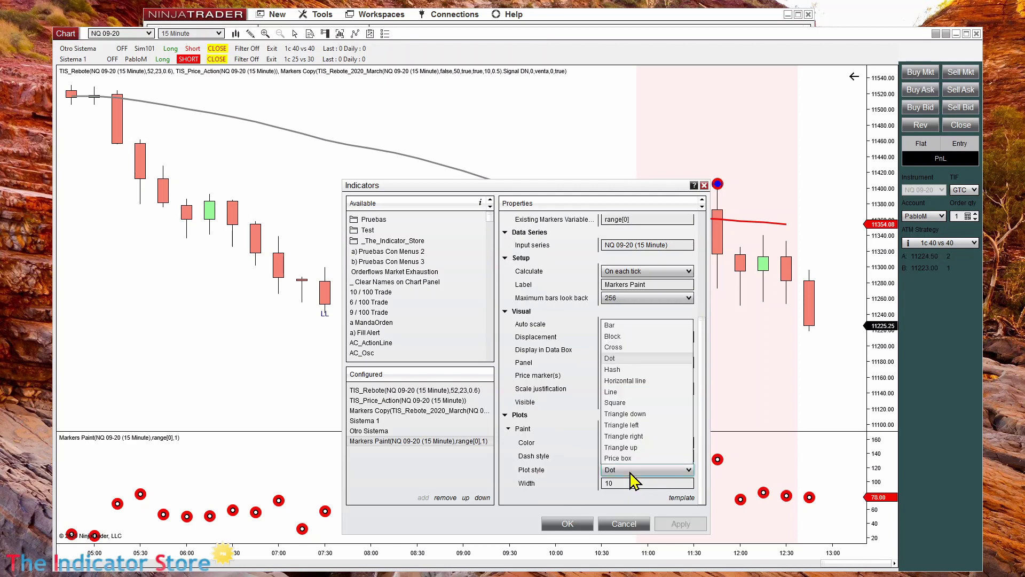
pyautogui.click(613, 325)
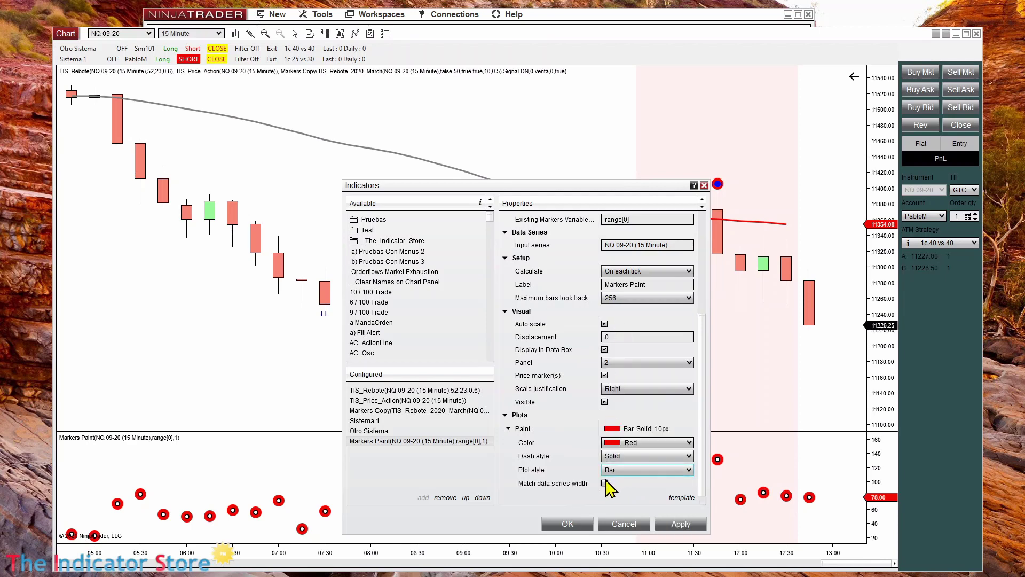
pyautogui.click(605, 483)
pyautogui.click(580, 523)
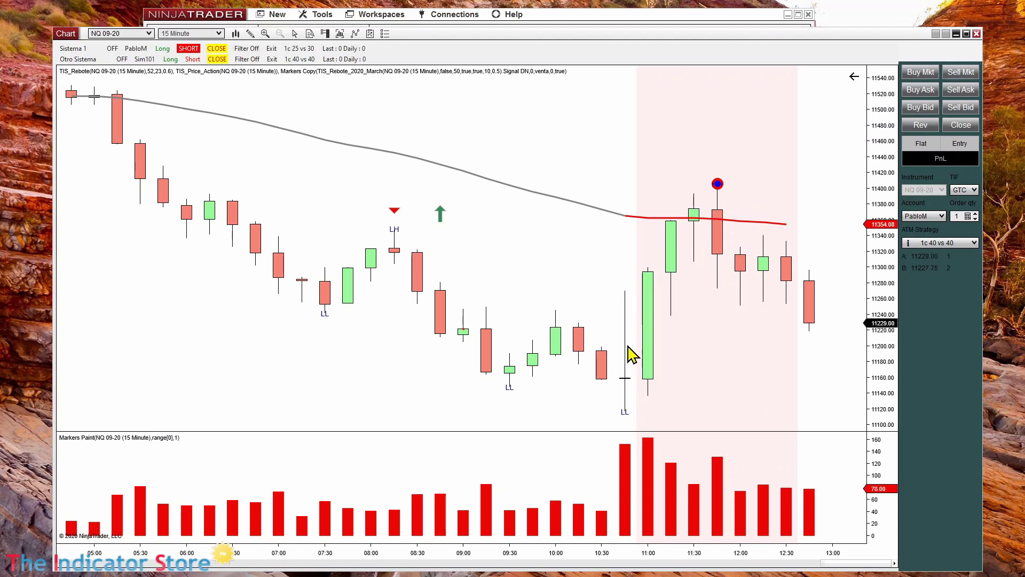
# - Copy the Markers Paint range indicator from the lower panel and paste it into the price panel
pyautogui.rightClick(647, 496)
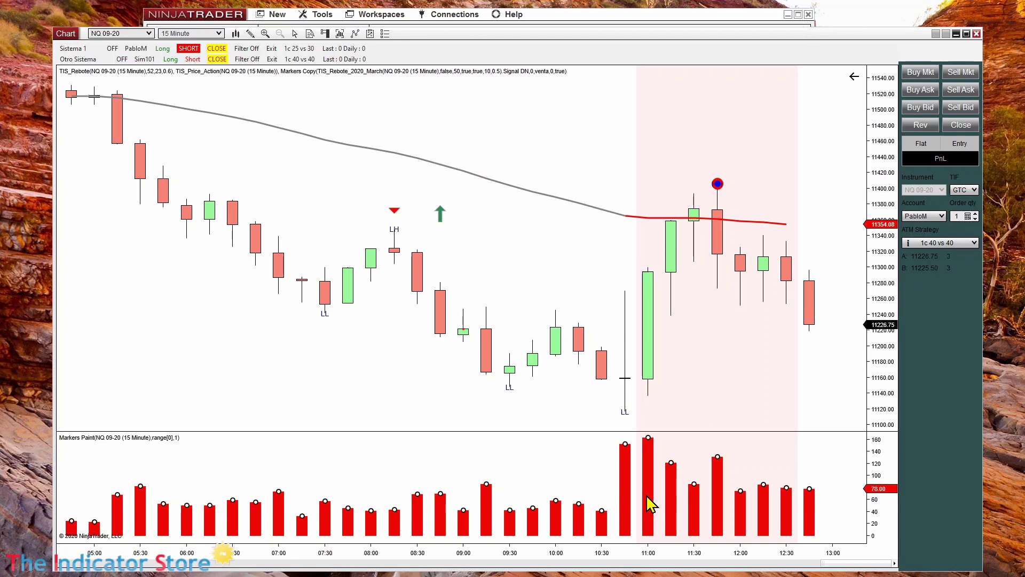
pyautogui.click(570, 427)
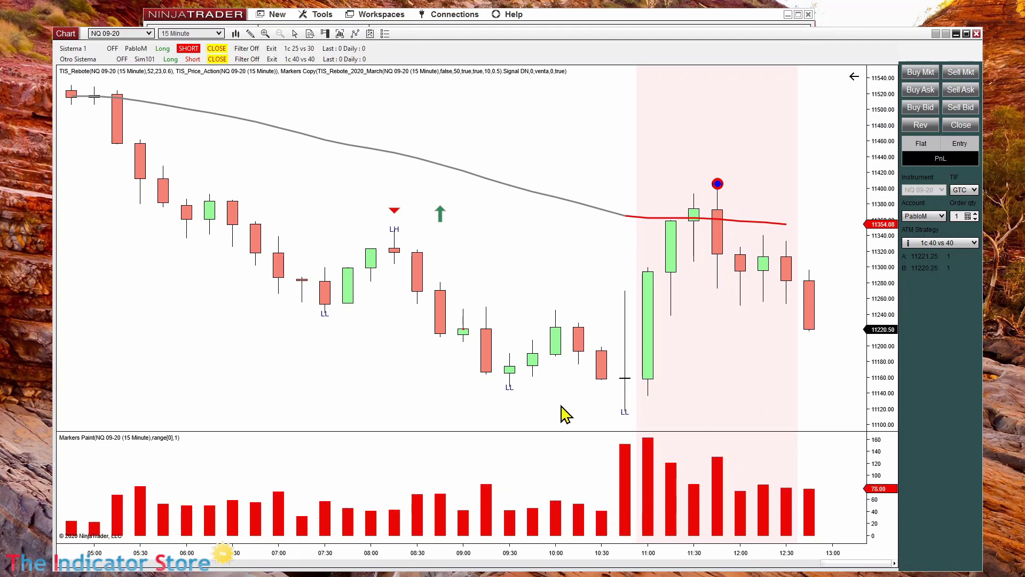
pyautogui.rightClick(562, 415)
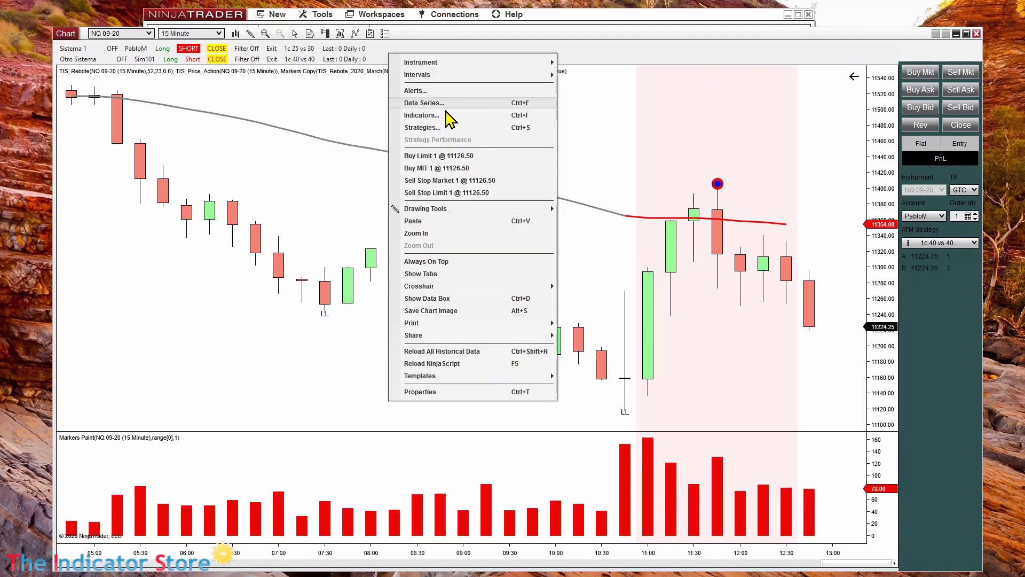
pyautogui.click(432, 222)
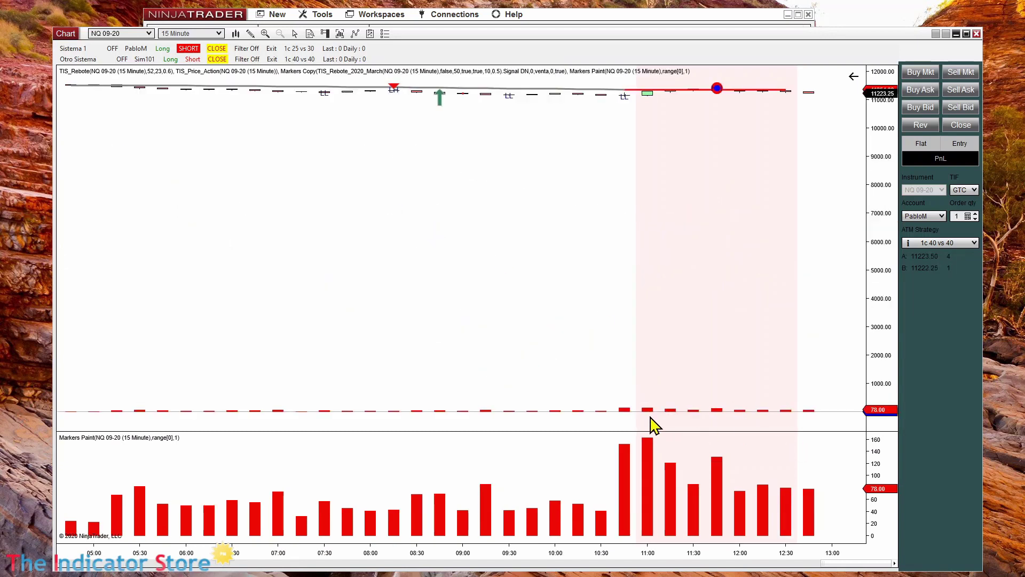
# - Move the pasted Markers Paint range indicator into its own panel at the bottom of the chart and set its variable to body[0]
pyautogui.moveTo(649, 411)
pyautogui.mouseDown()
pyautogui.moveTo(769, 473)
pyautogui.moveTo(805, 547)
pyautogui.mouseUp()
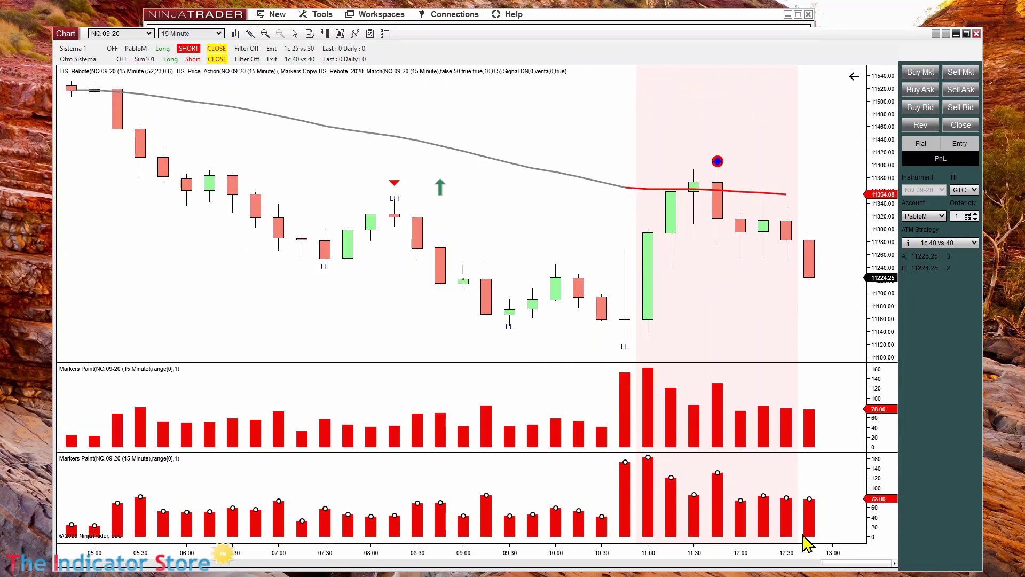
pyautogui.doubleClick(722, 521)
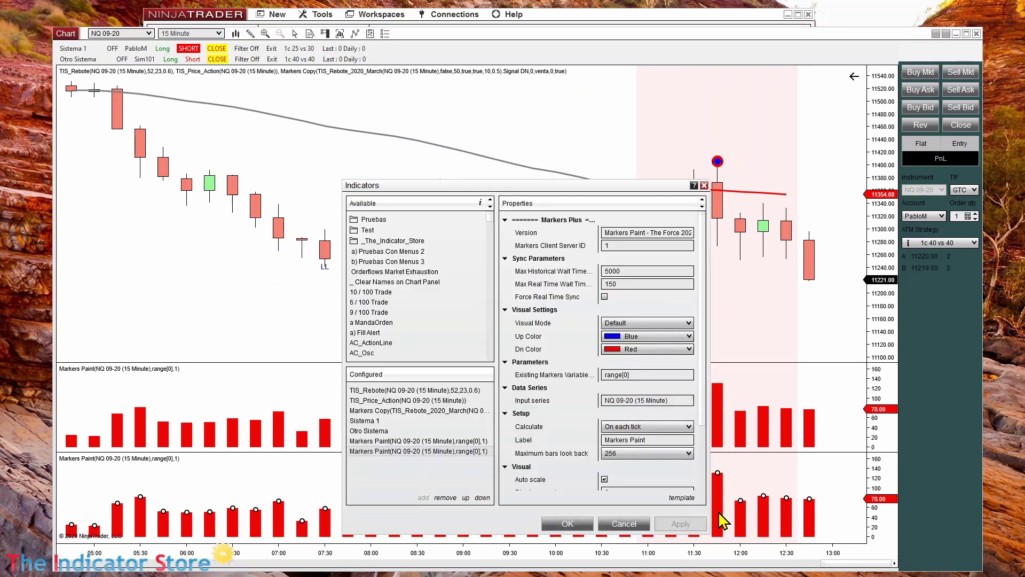
pyautogui.doubleClick(613, 374)
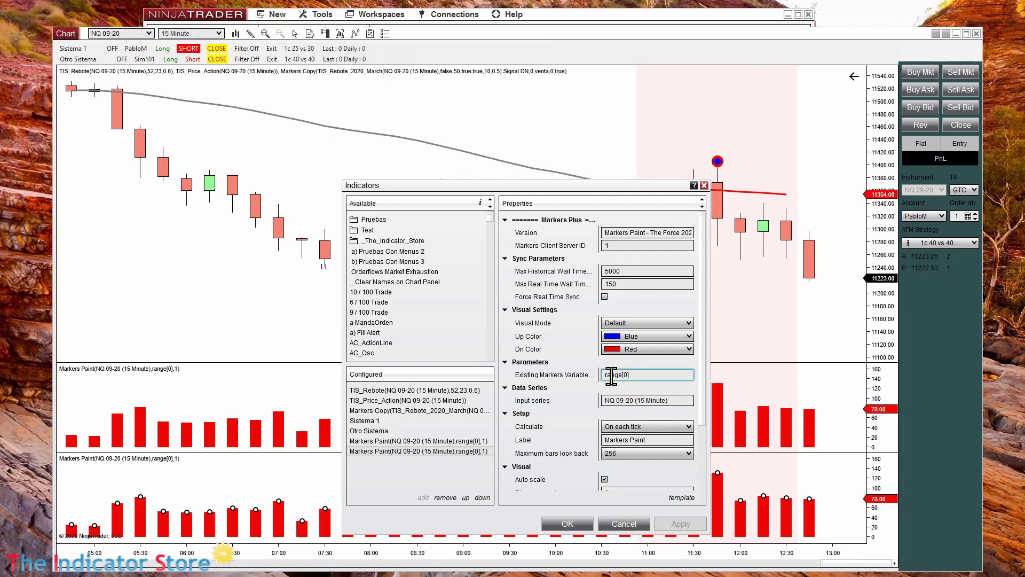
pyautogui.write('body')
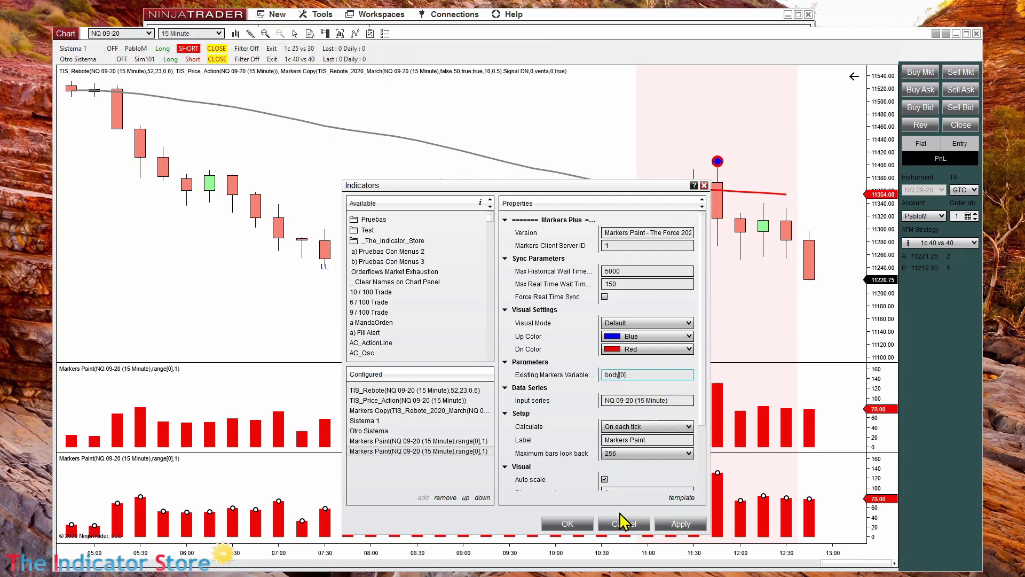
pyautogui.click(577, 525)
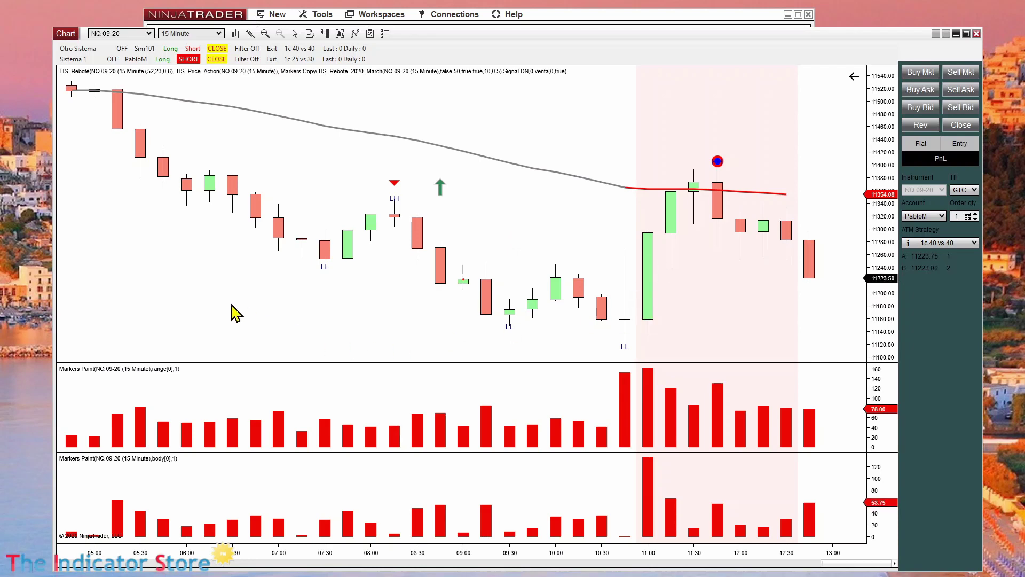
# - Paste another Markers Paint range copy into the price panel and move it into its own panel below the body[0] plot
pyautogui.moveTo(267, 239); pyautogui.dragTo(279, 126)
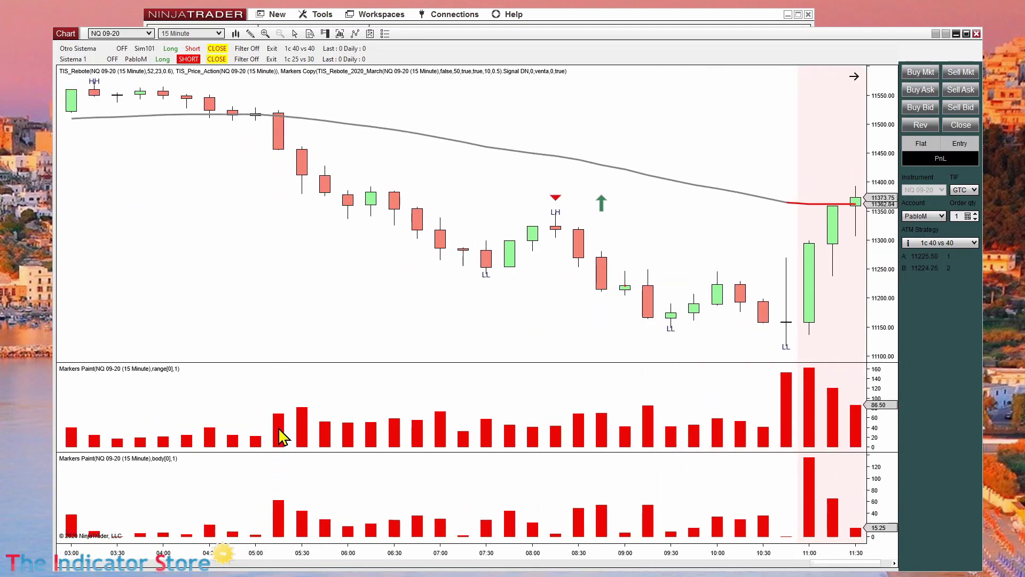
pyautogui.moveTo(519, 324); pyautogui.dragTo(374, 310)
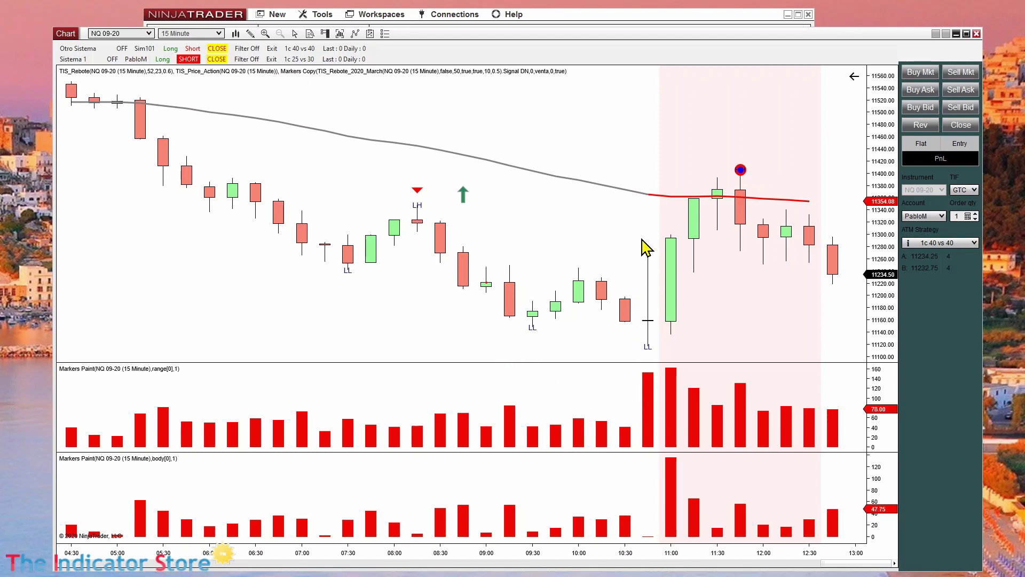
pyautogui.rightClick(649, 417)
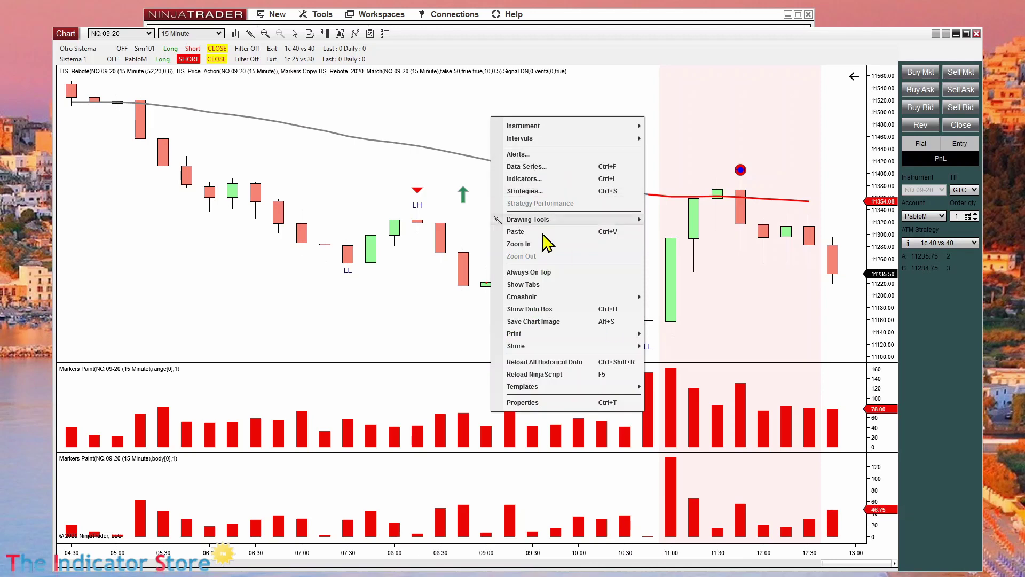
pyautogui.click(524, 232)
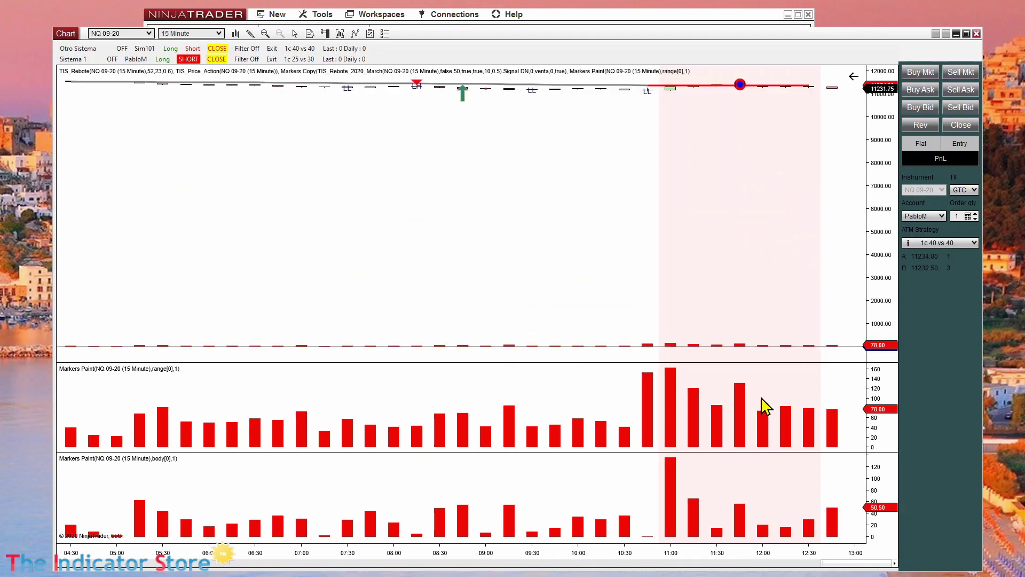
pyautogui.moveTo(711, 344); pyautogui.dragTo(819, 551)
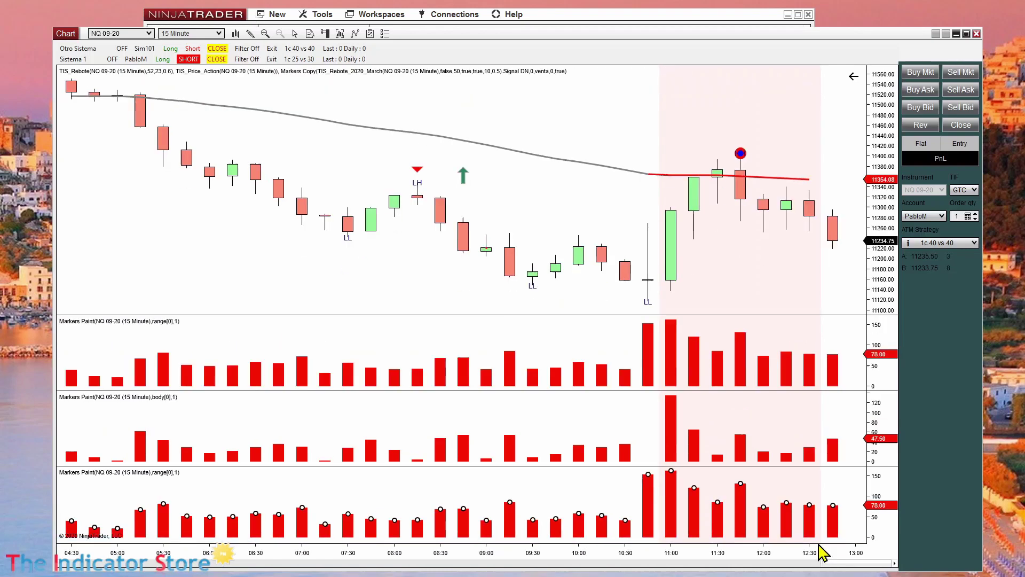
# - Set the lowest Markers Paint indicator's variable to the expression range[0] - body[0]
pyautogui.doubleClick(737, 508)
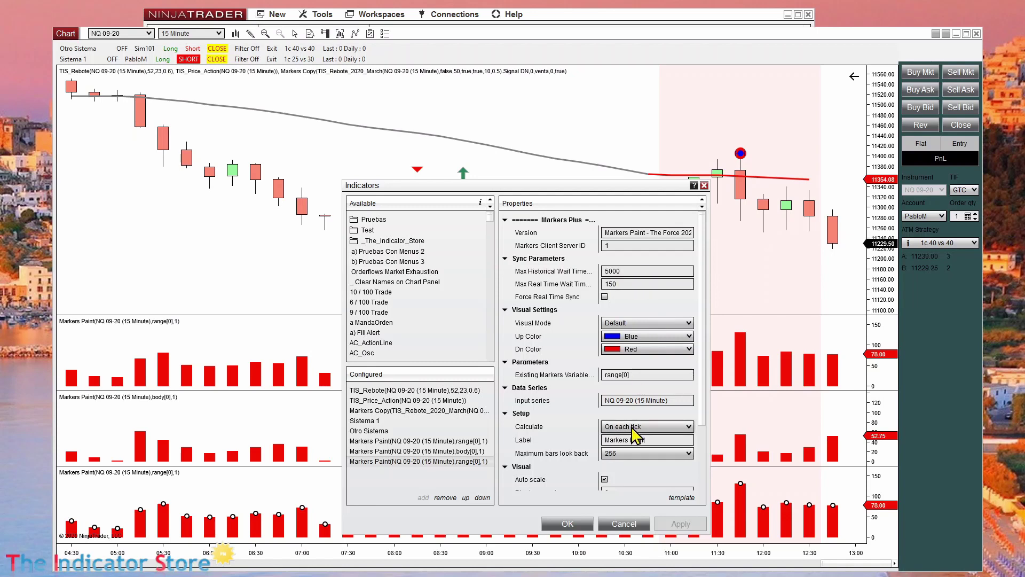
pyautogui.click(648, 375)
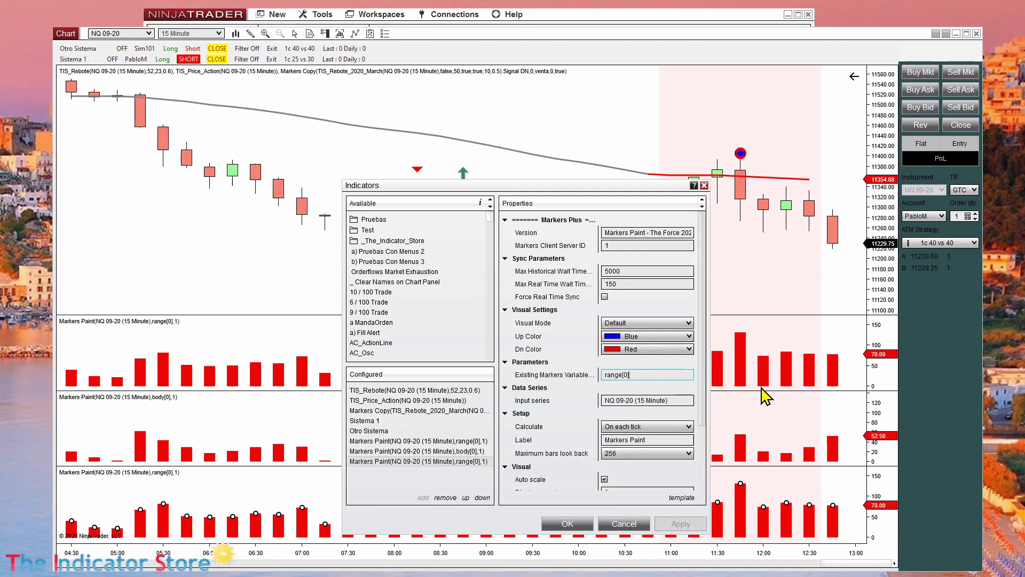
pyautogui.write('- ')
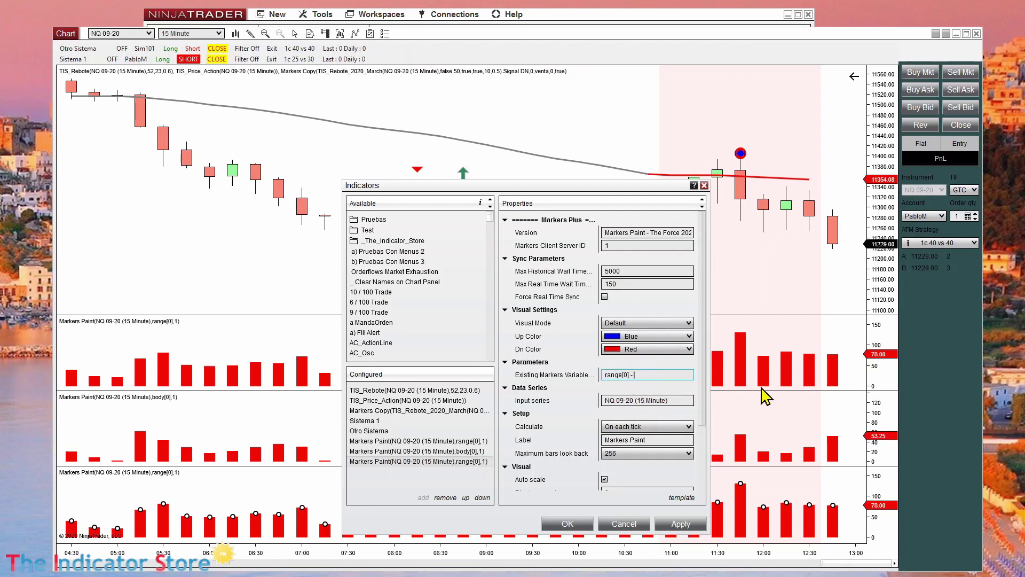
pyautogui.write('bod')
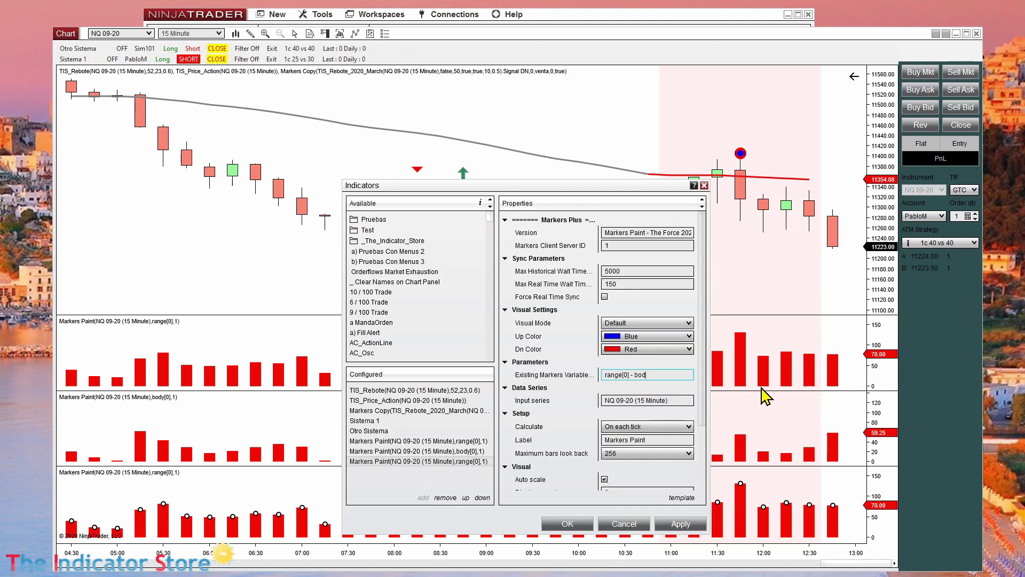
pyautogui.write('y[0]')
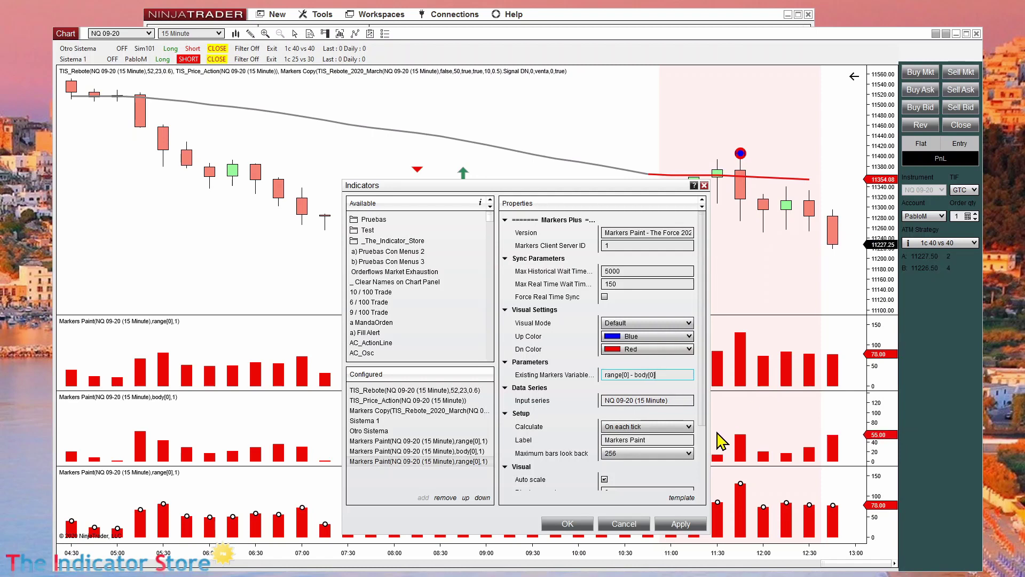
pyautogui.click(567, 524)
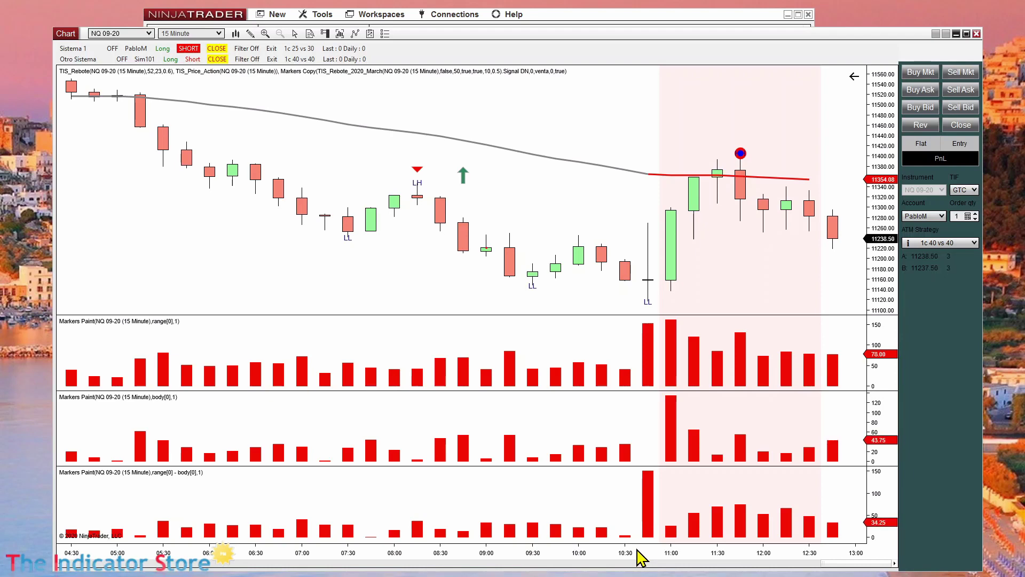
# - Set the lowest Markers Paint indicator's variable to vol[0]
pyautogui.moveTo(641, 558); pyautogui.dragTo(664, 556)
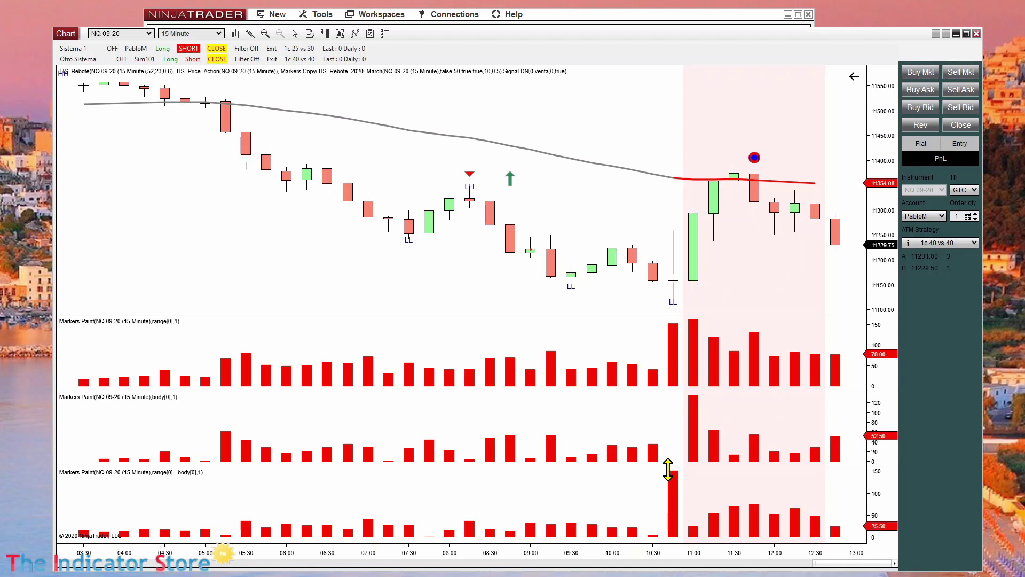
pyautogui.click(674, 503)
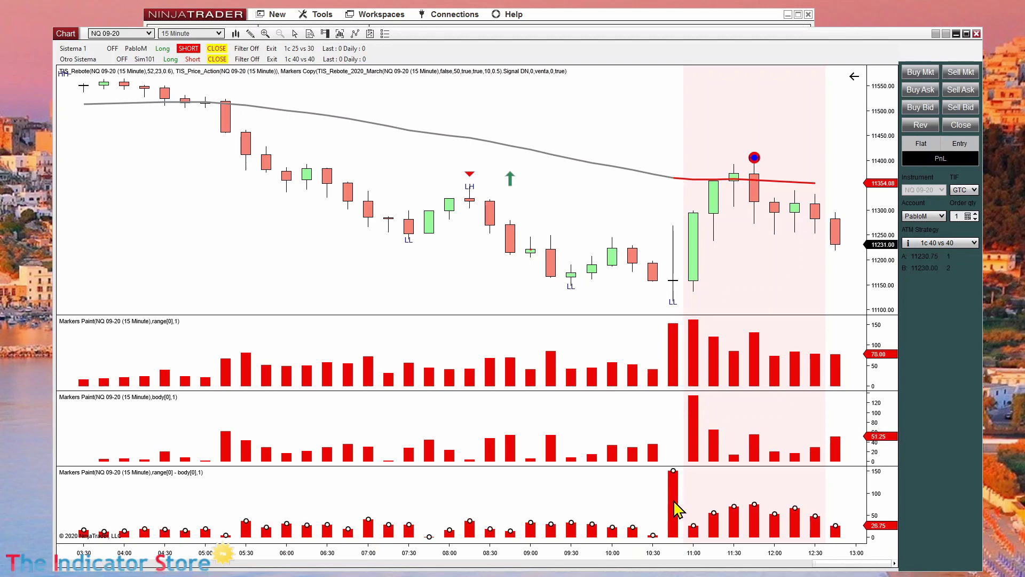
pyautogui.doubleClick(674, 503)
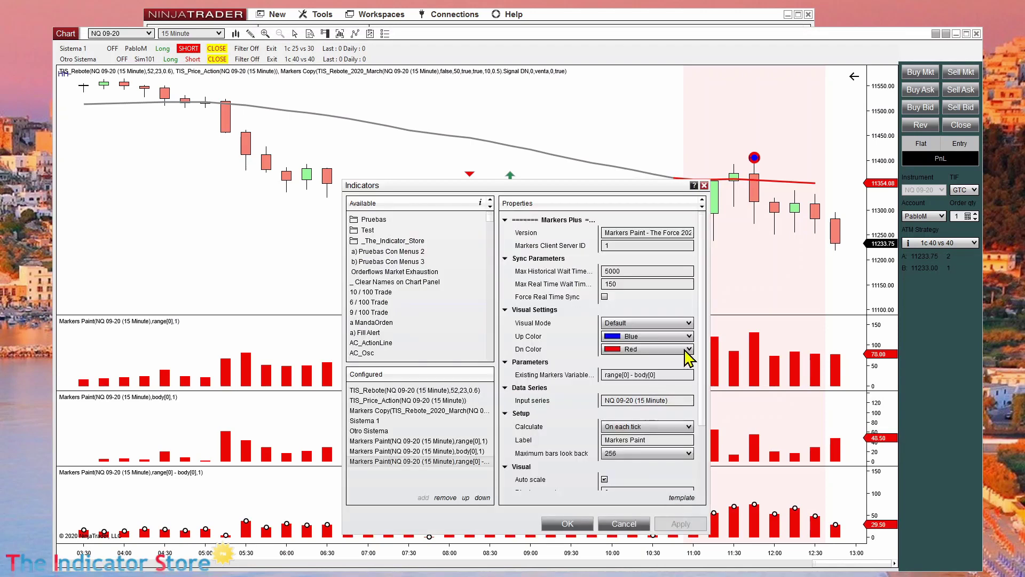
pyautogui.moveTo(604, 374); pyautogui.dragTo(648, 374)
pyautogui.write('vol')
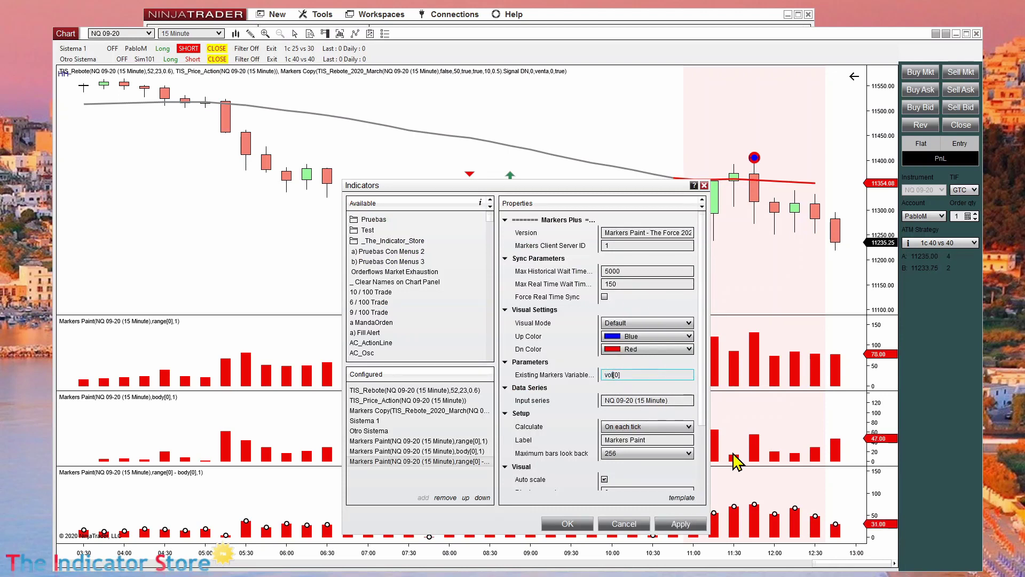
pyautogui.click(582, 523)
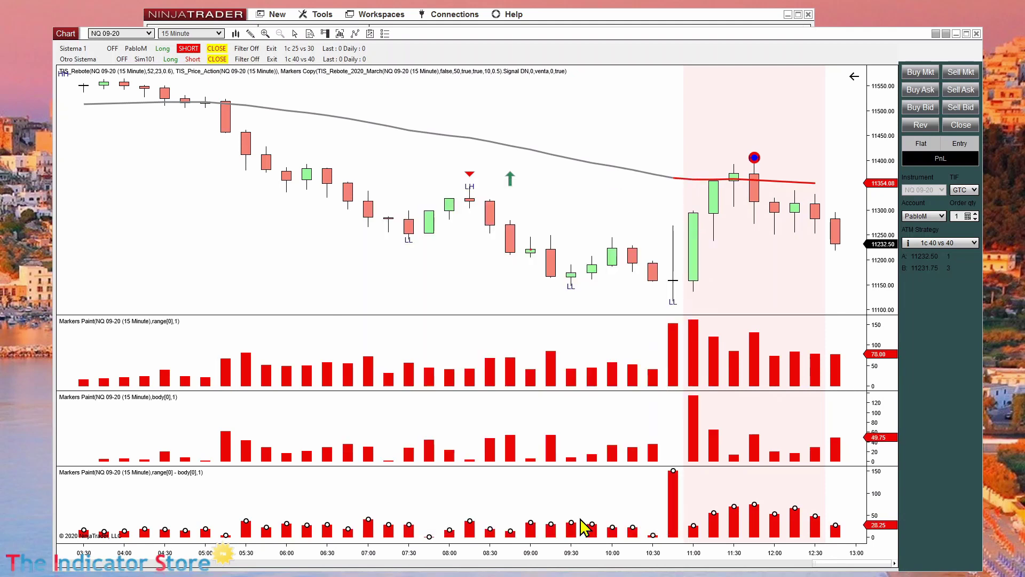
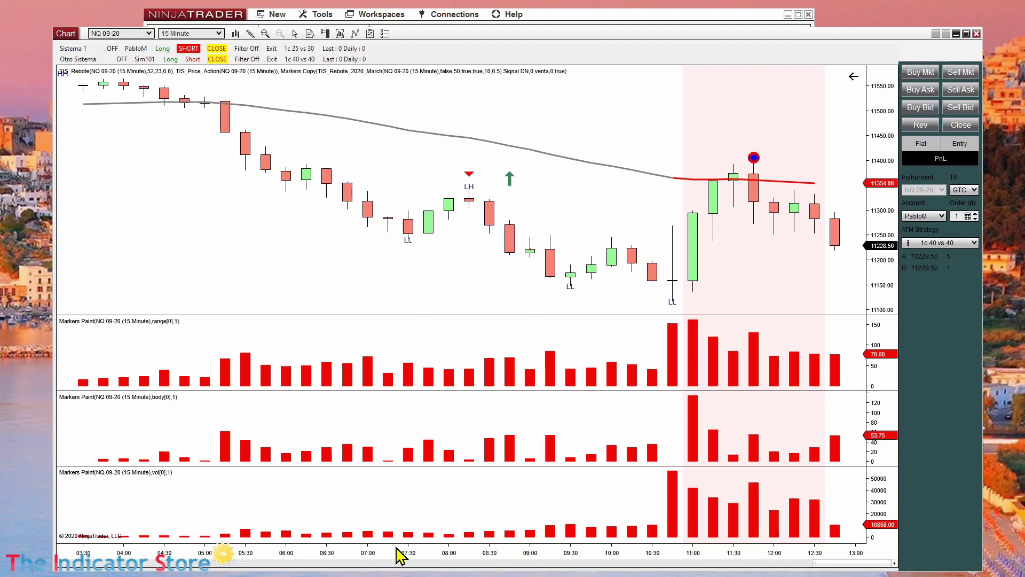
# - Examine the trend line on the price chart and the plots listed in the TIS_Rebote indicator's properties
pyautogui.moveTo(401, 553); pyautogui.dragTo(529, 493)
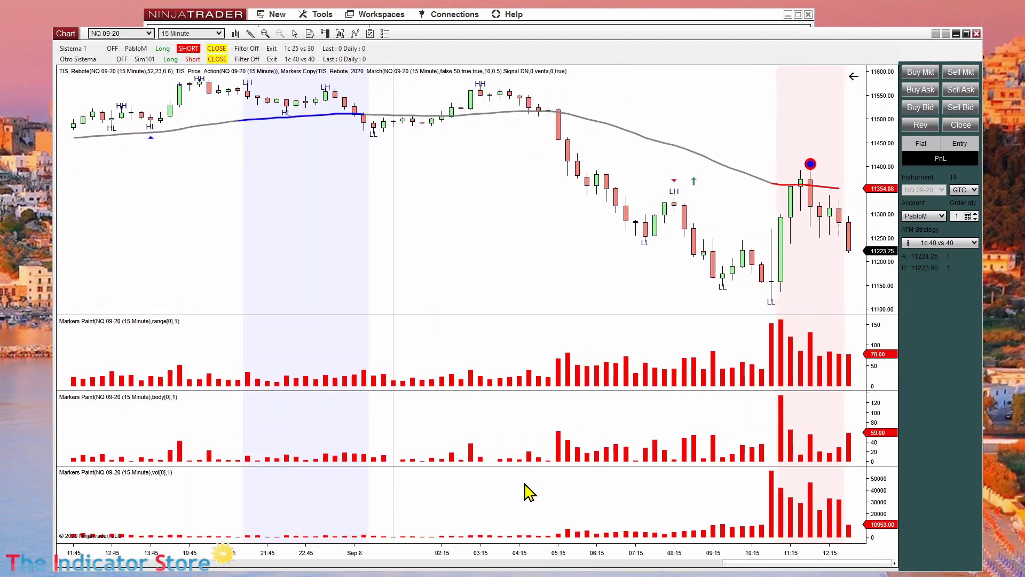
pyautogui.click(649, 139)
pyautogui.click(525, 241)
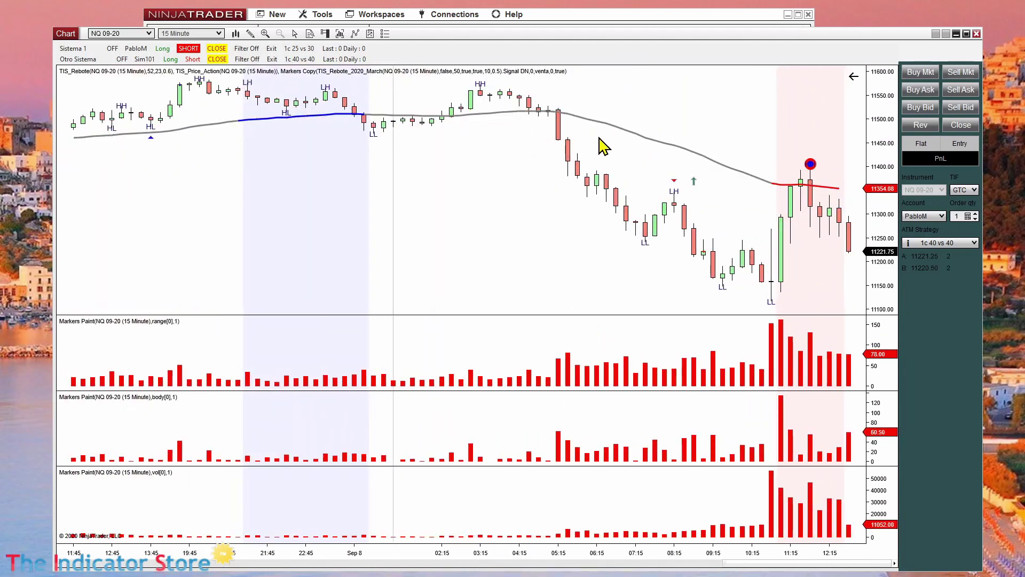
pyautogui.rightClick(428, 199)
pyautogui.click(515, 217)
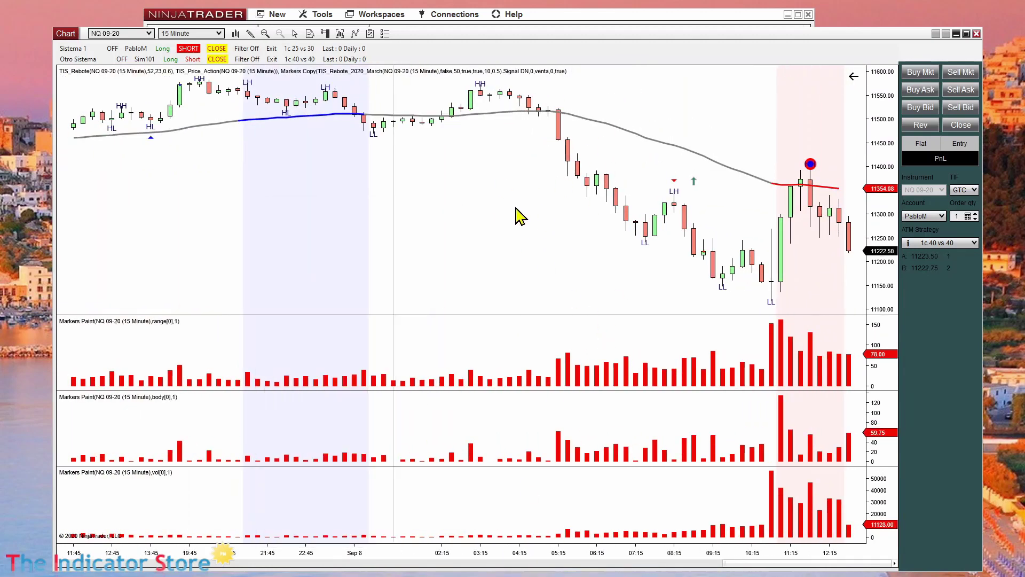
pyautogui.click(608, 127)
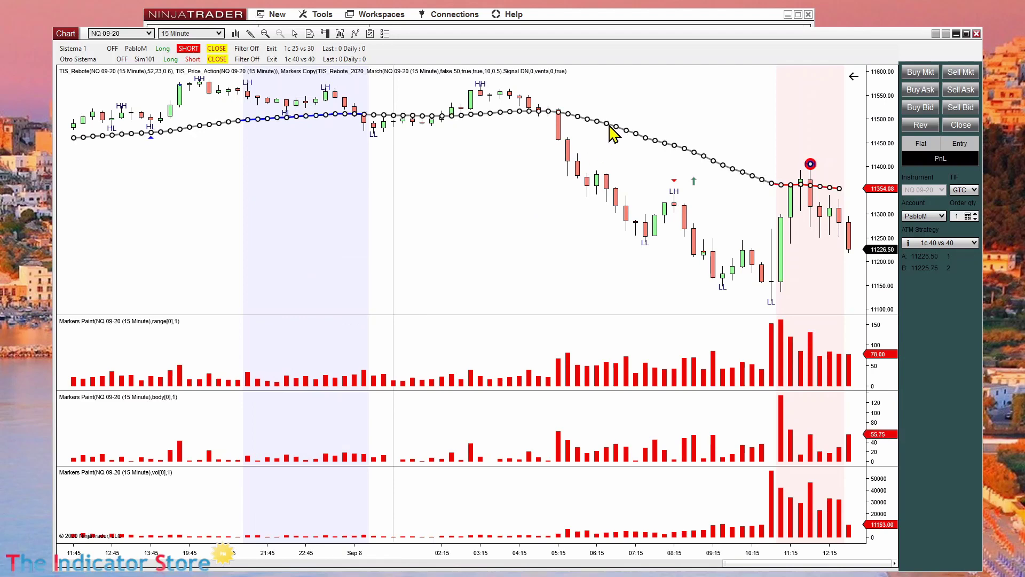
pyautogui.doubleClick(610, 127)
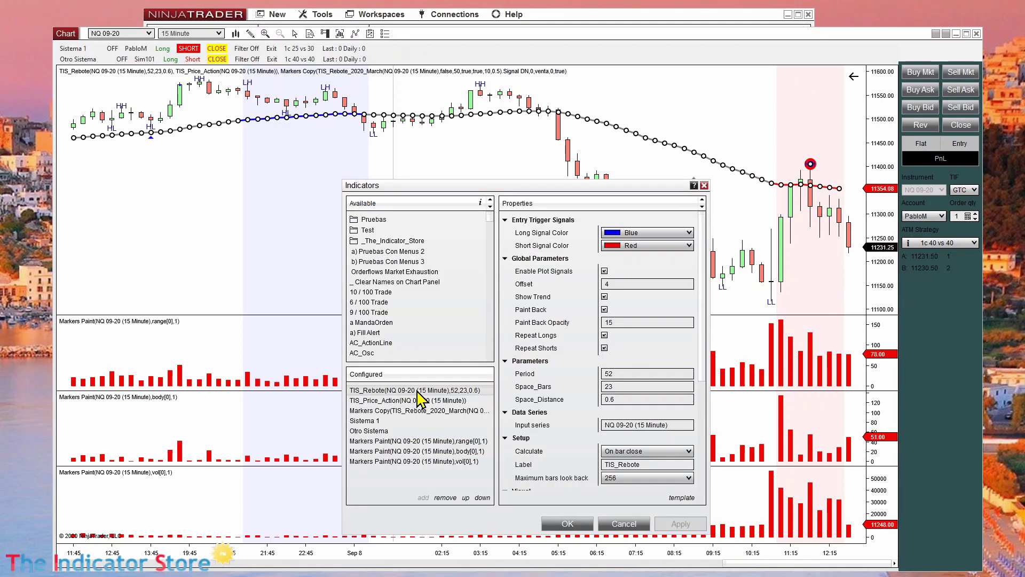
pyautogui.moveTo(702, 359); pyautogui.dragTo(689, 486)
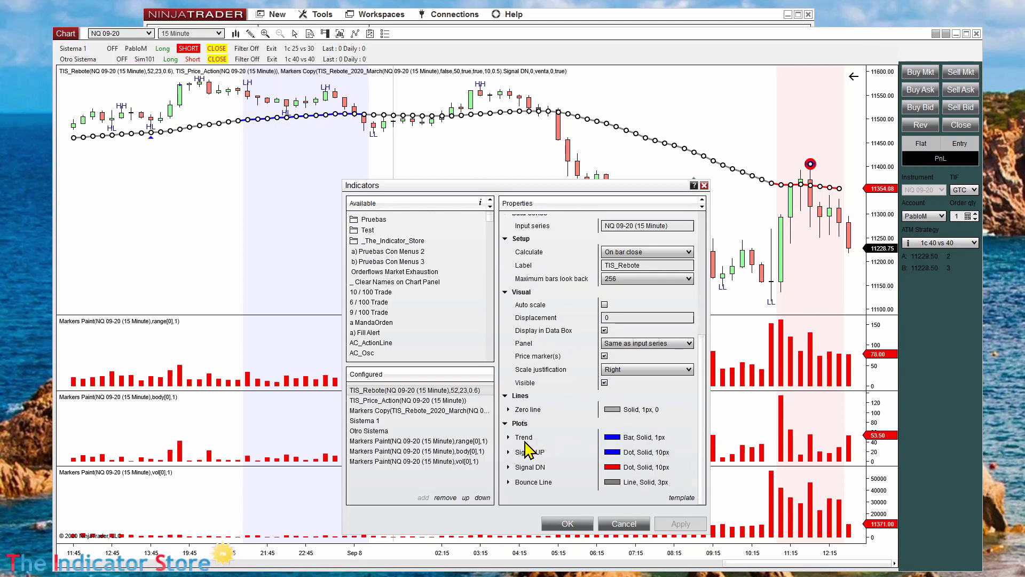
pyautogui.click(623, 529)
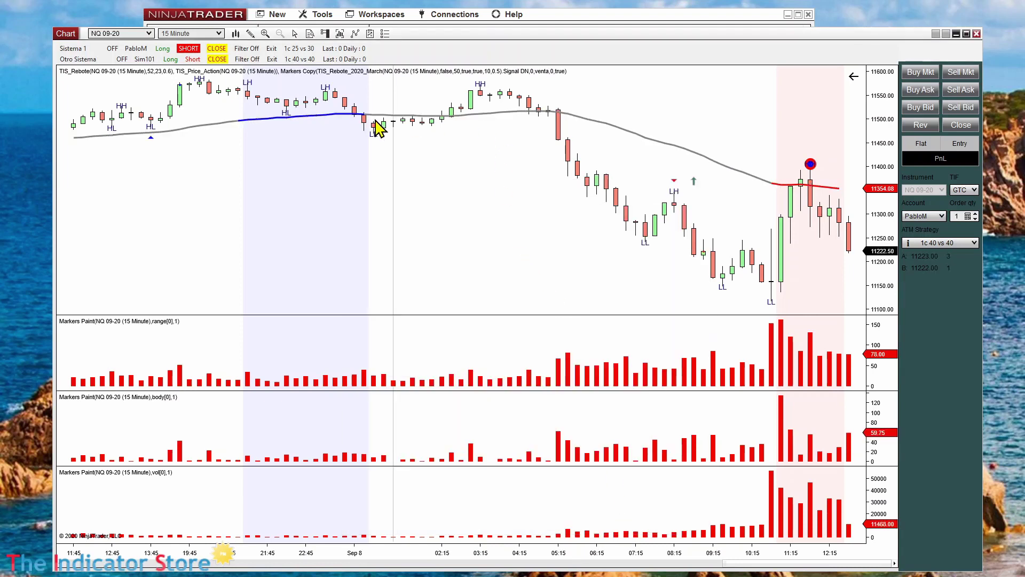
# - Add a Markers Copy indicator from the _The_Indicator_Store folder and name its new Markers variable line
pyautogui.rightClick(659, 110)
pyautogui.click(561, 180)
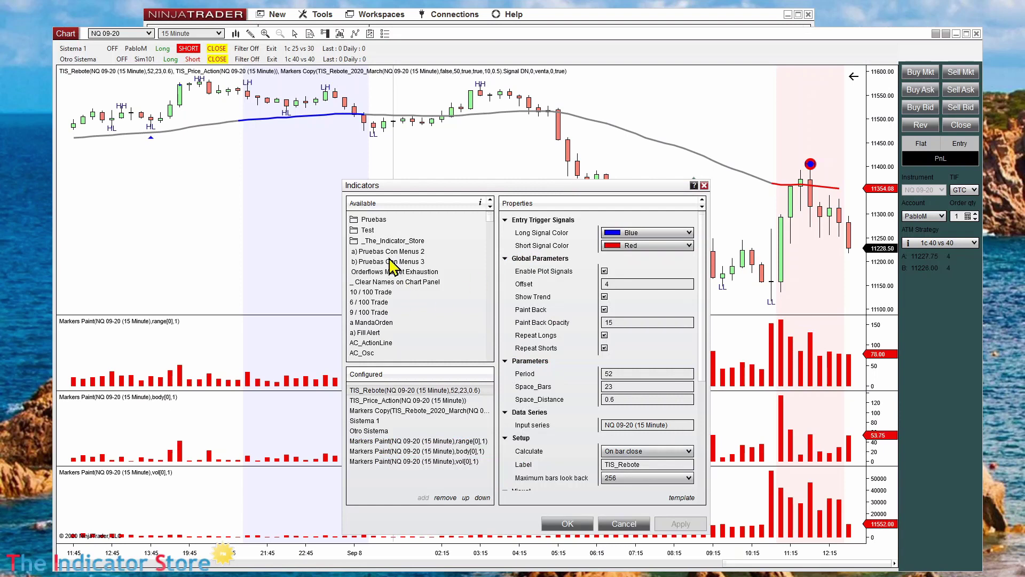
pyautogui.click(385, 241)
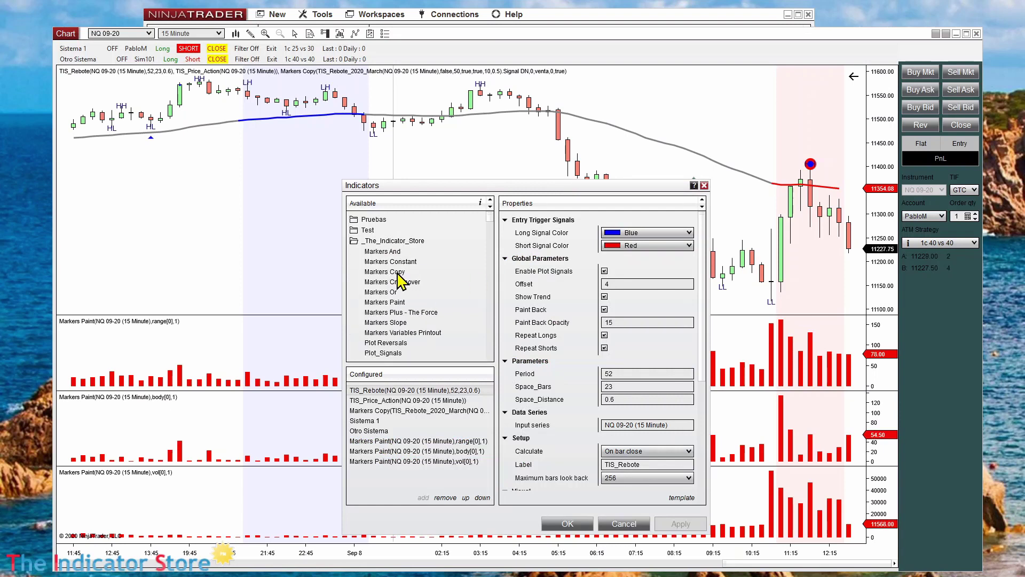
pyautogui.doubleClick(400, 272)
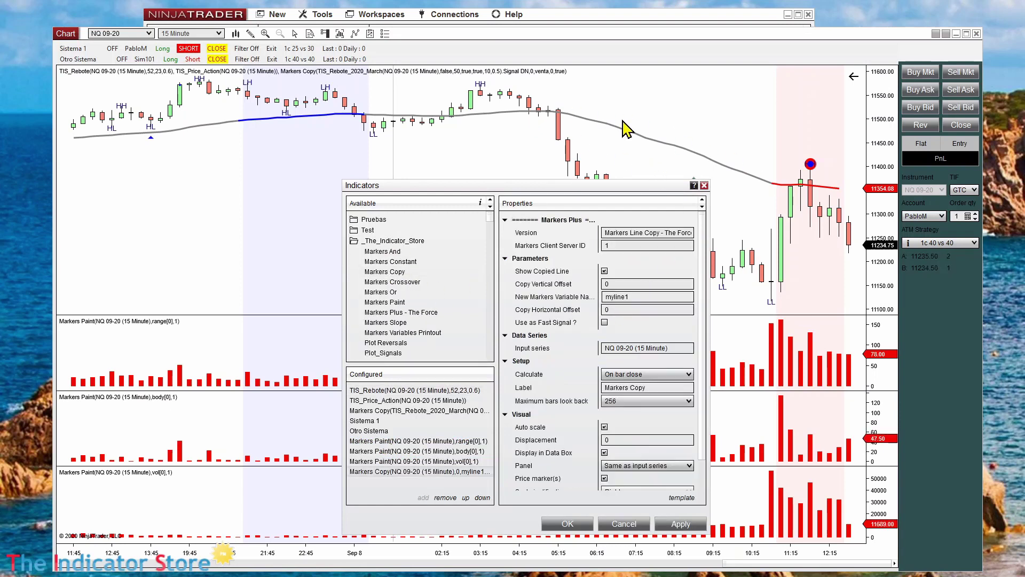
pyautogui.doubleClick(648, 297)
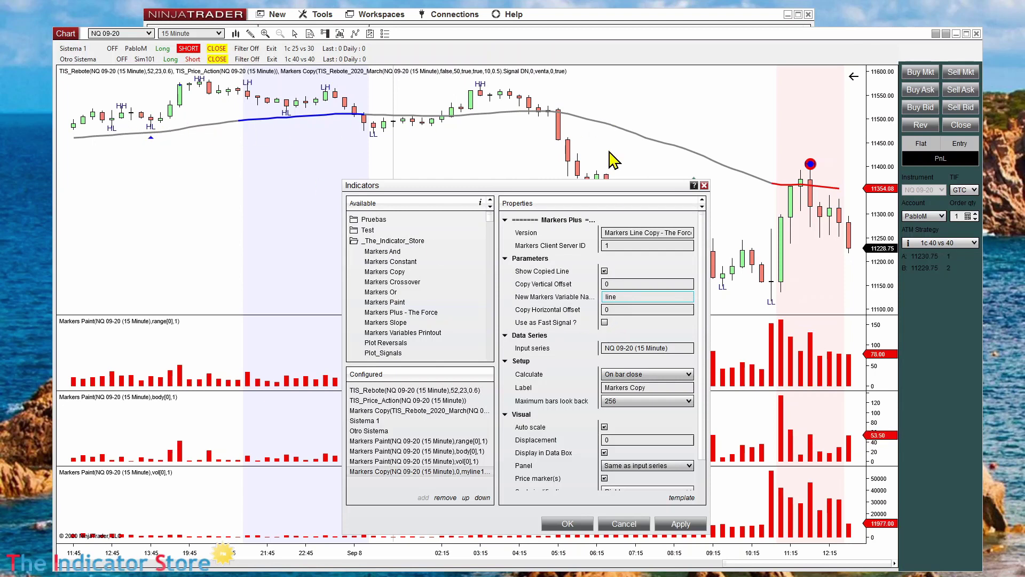
# - Set the Markers Copy input series to TIS_Rebote_2020_March from the _The_Indicator_Store folder with the Trend plot, and apply it
pyautogui.click(623, 350)
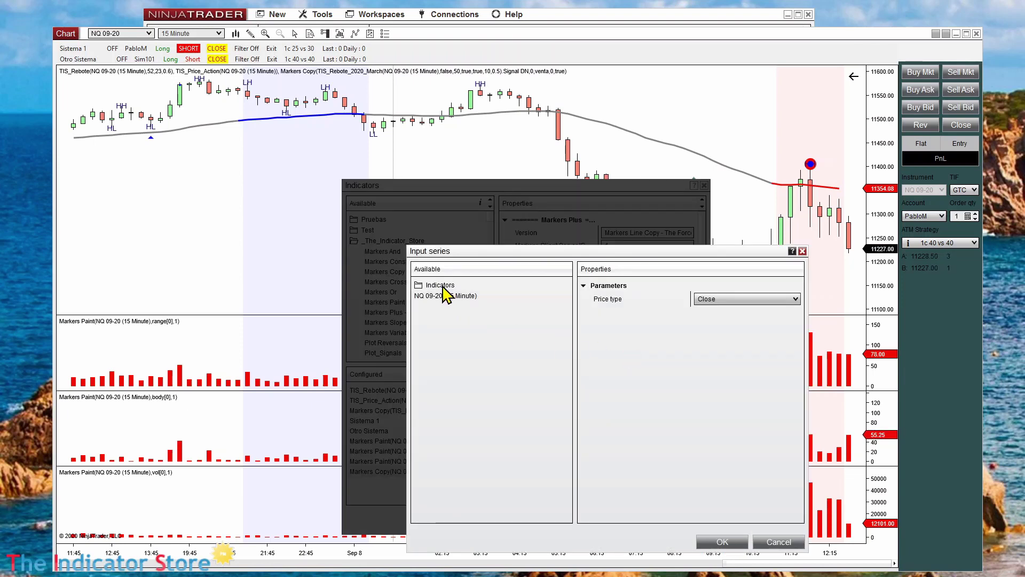
pyautogui.doubleClick(442, 287)
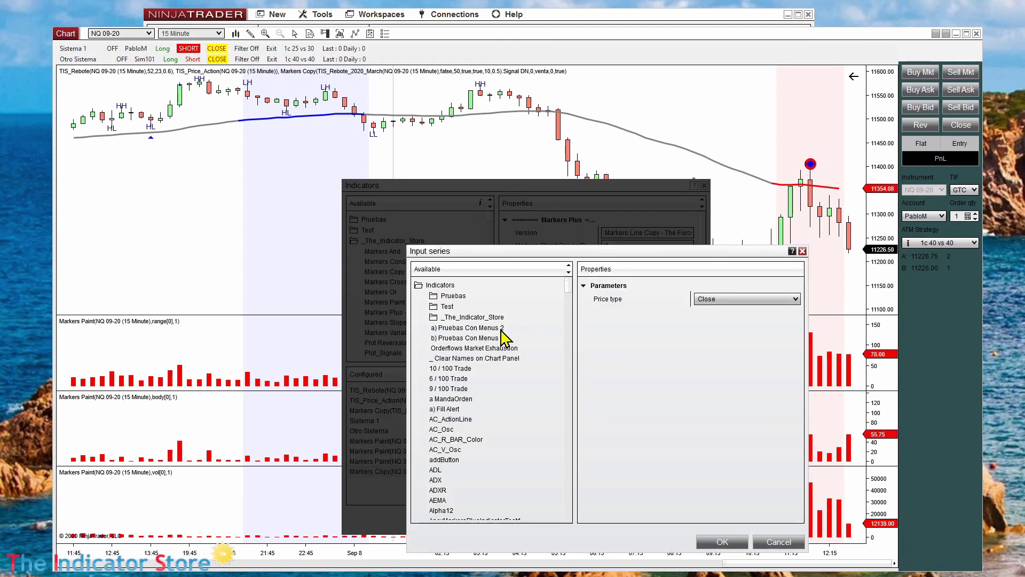
pyautogui.doubleClick(474, 319)
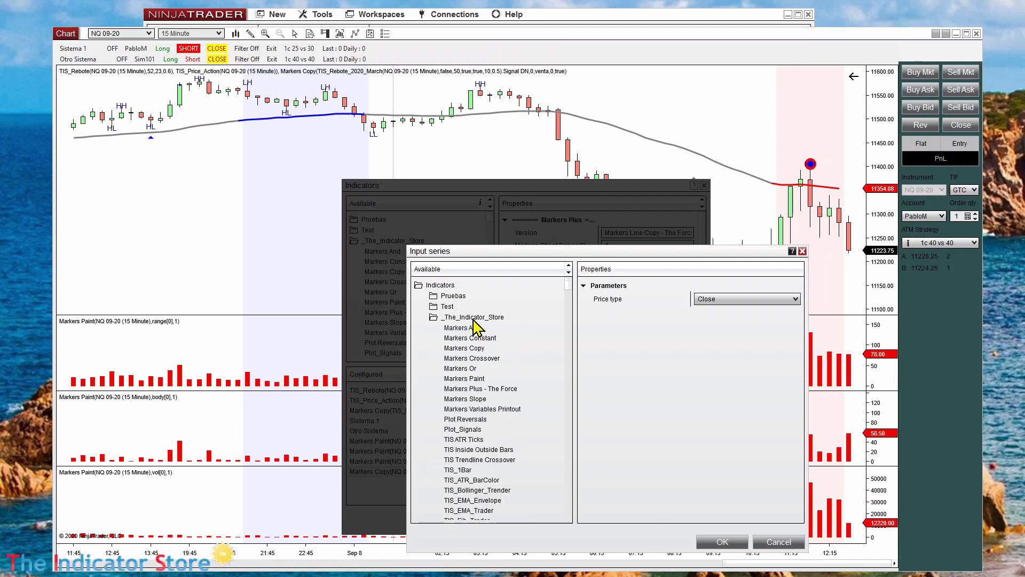
pyautogui.scroll(-3, 473, 328)
pyautogui.scroll(-5, 443, 444)
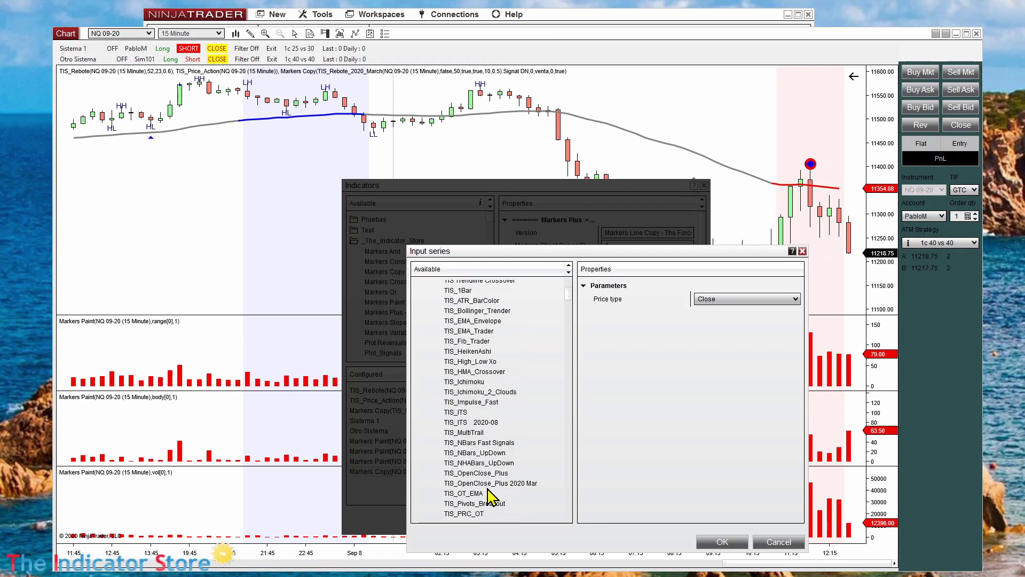
pyautogui.scroll(-1, 483, 510)
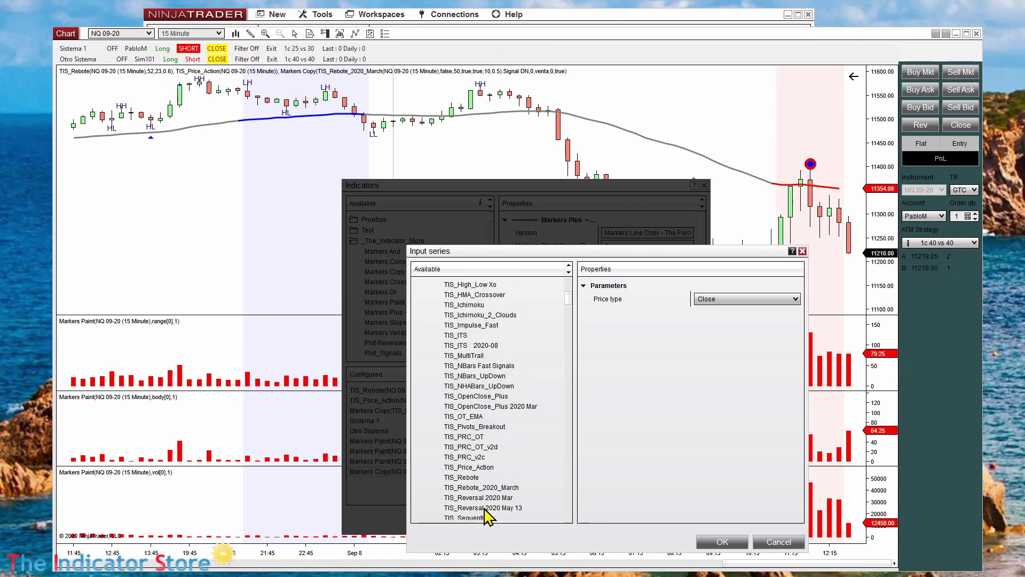
pyautogui.click(488, 488)
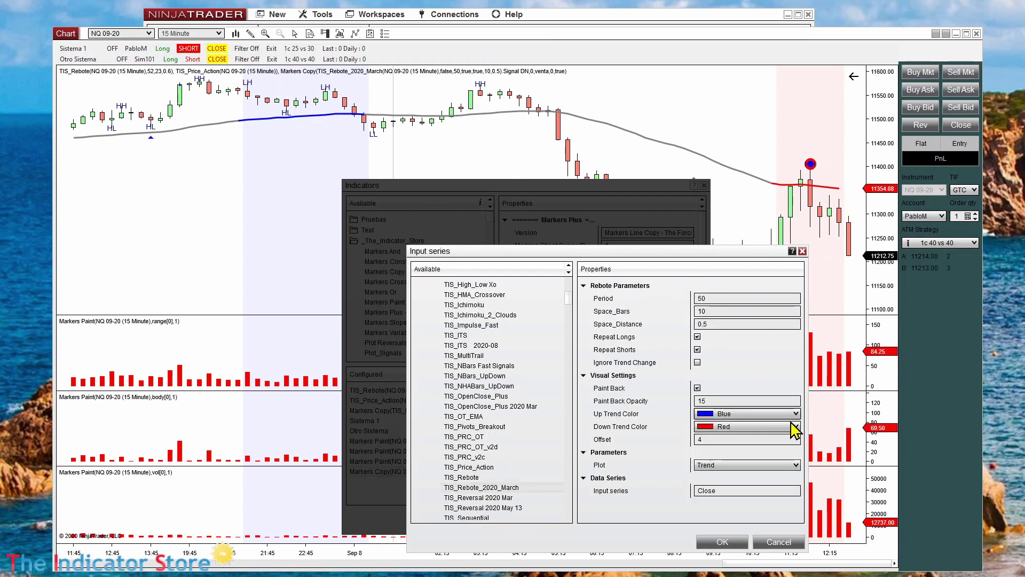
pyautogui.click(739, 465)
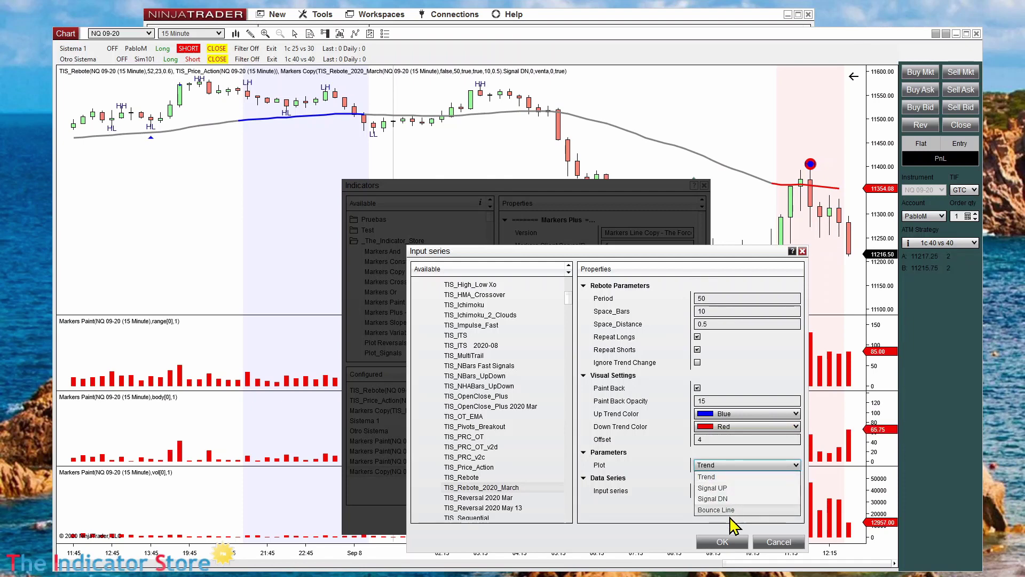
pyautogui.click(707, 476)
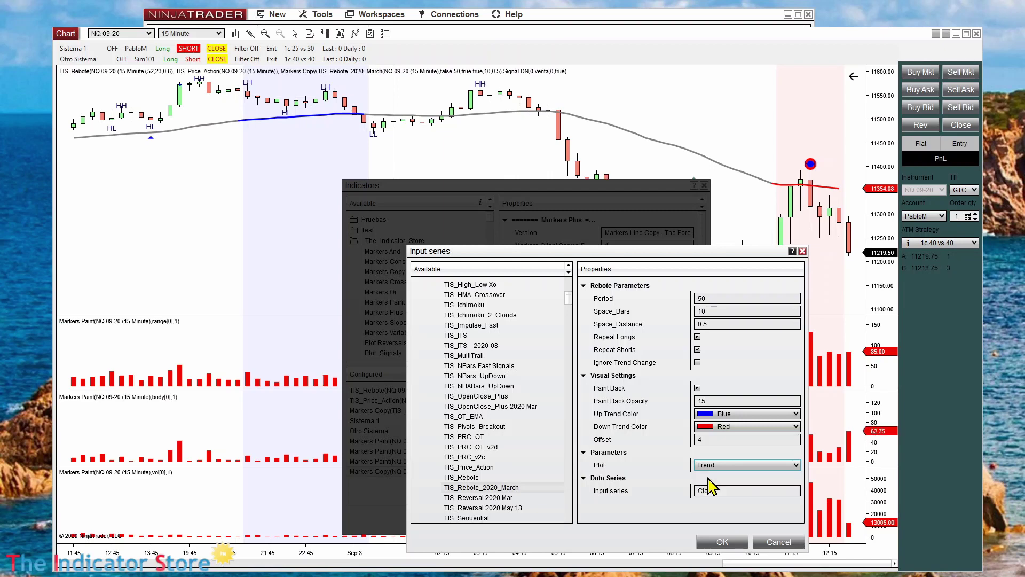
pyautogui.click(741, 545)
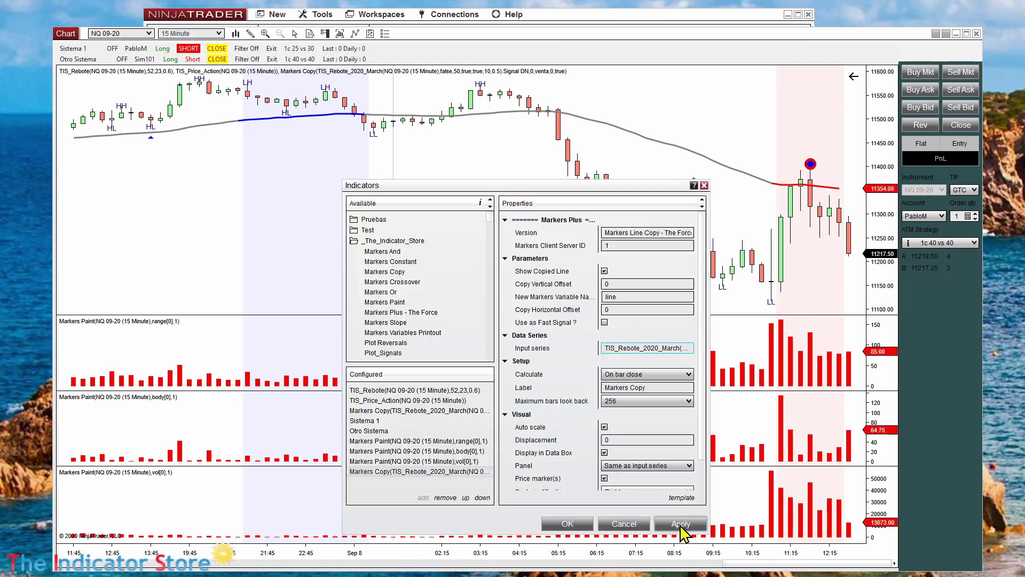
pyautogui.click(681, 526)
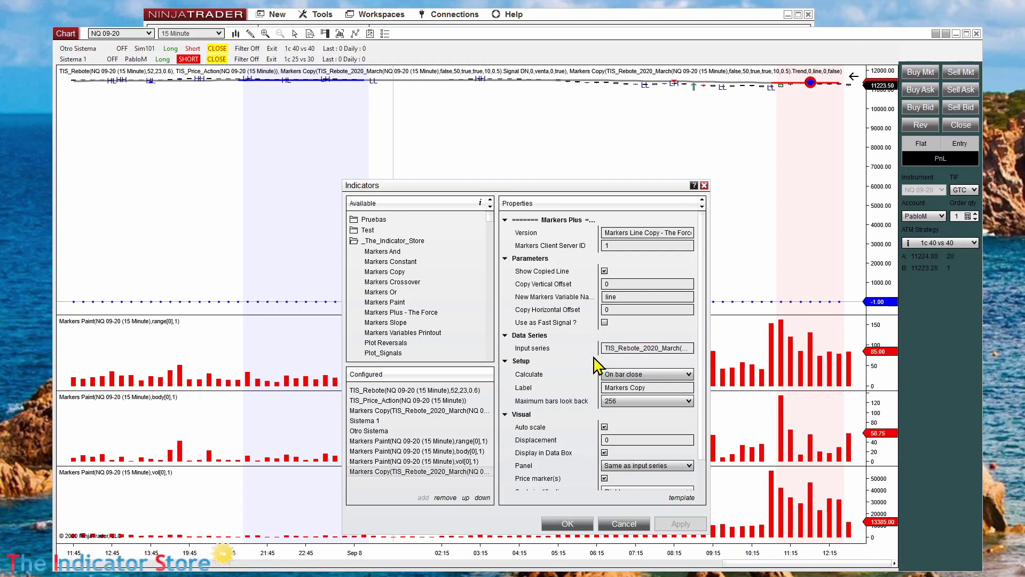
# - Change the plot of the Markers Copy input series TIS_Rebote_2020_March to Bounce Line and apply it to the chart
pyautogui.click(608, 348)
pyautogui.click(619, 351)
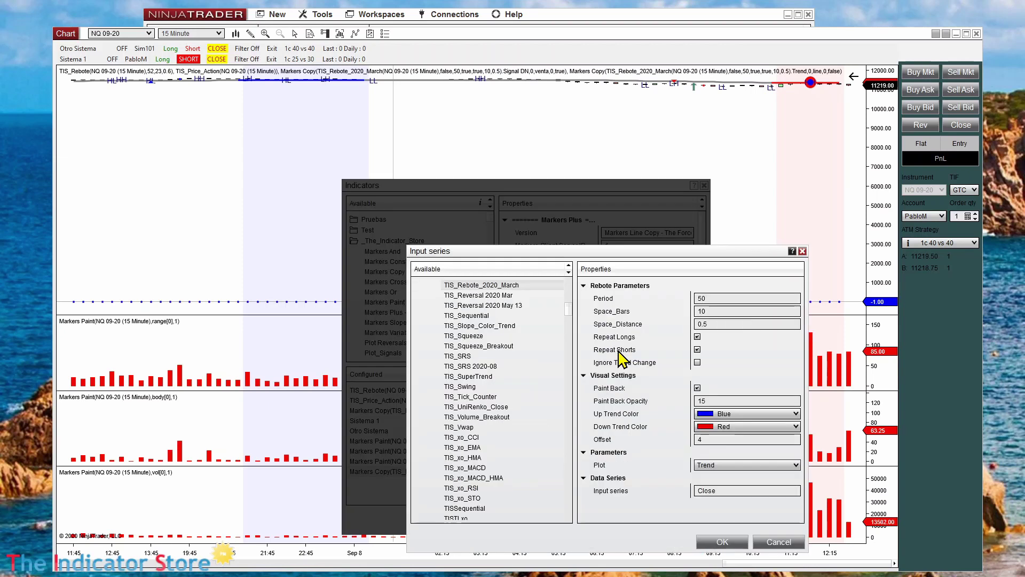
pyautogui.click(709, 466)
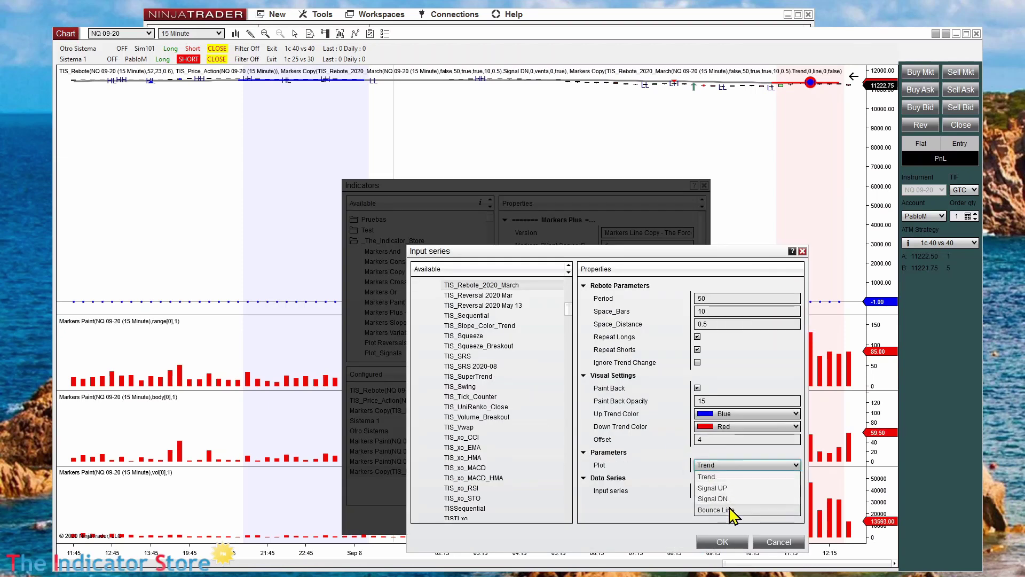
pyautogui.click(729, 511)
pyautogui.click(734, 541)
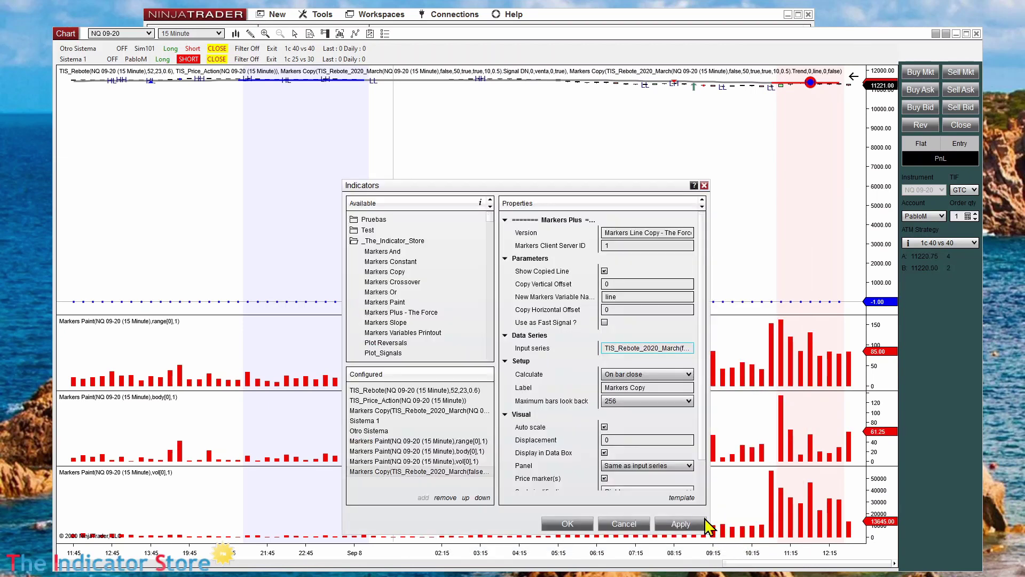
pyautogui.click(680, 524)
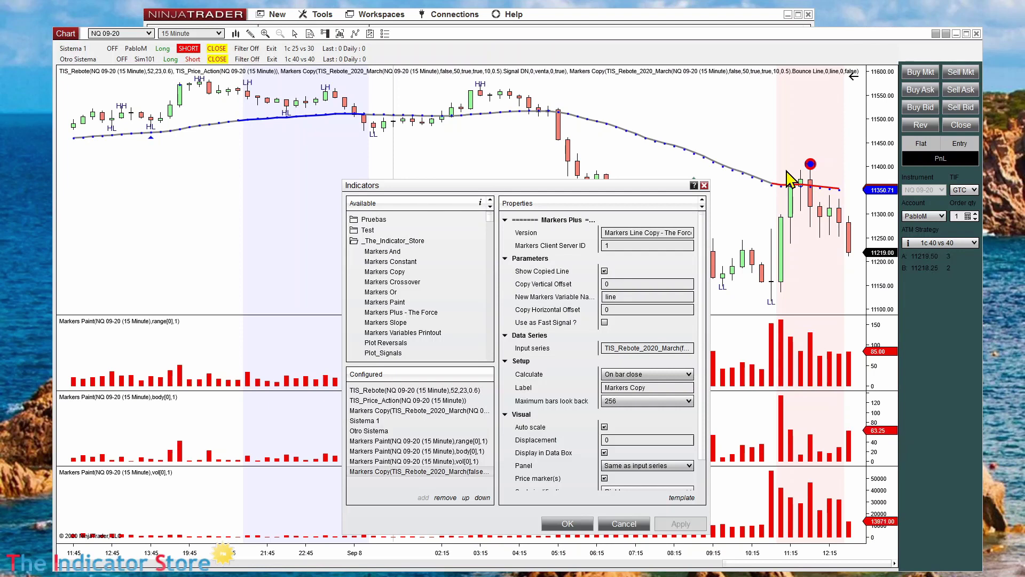
# - Try the On each tick calculation for the Markers Copy indicator and return it to On bar close
pyautogui.click(642, 376)
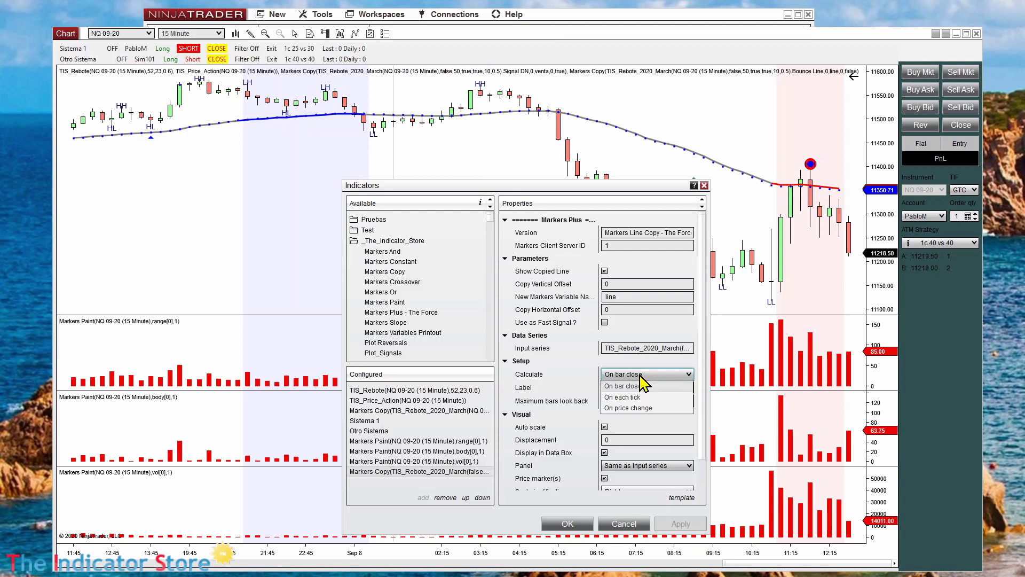
pyautogui.click(646, 397)
pyautogui.click(676, 524)
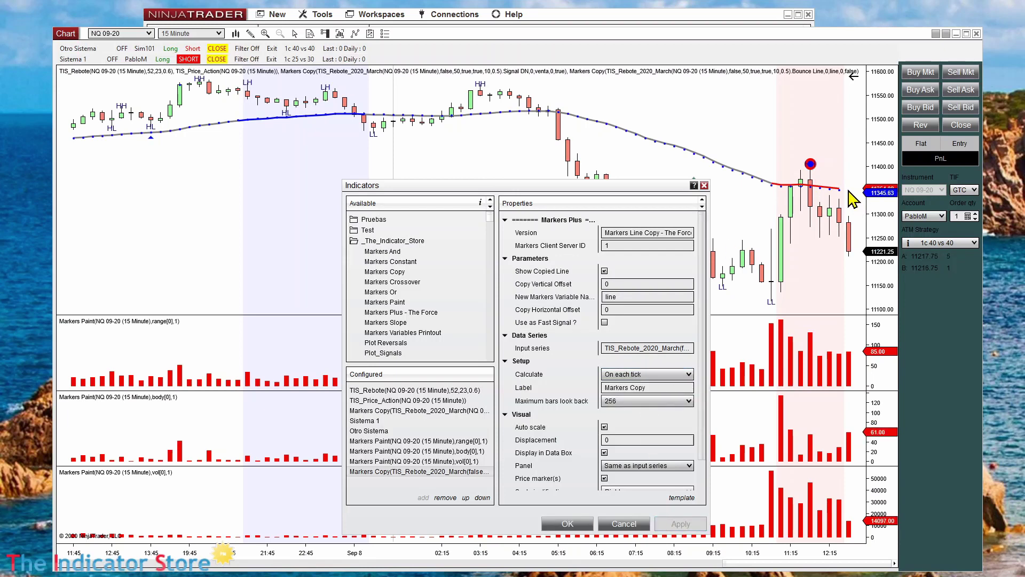
pyautogui.click(622, 374)
pyautogui.click(633, 385)
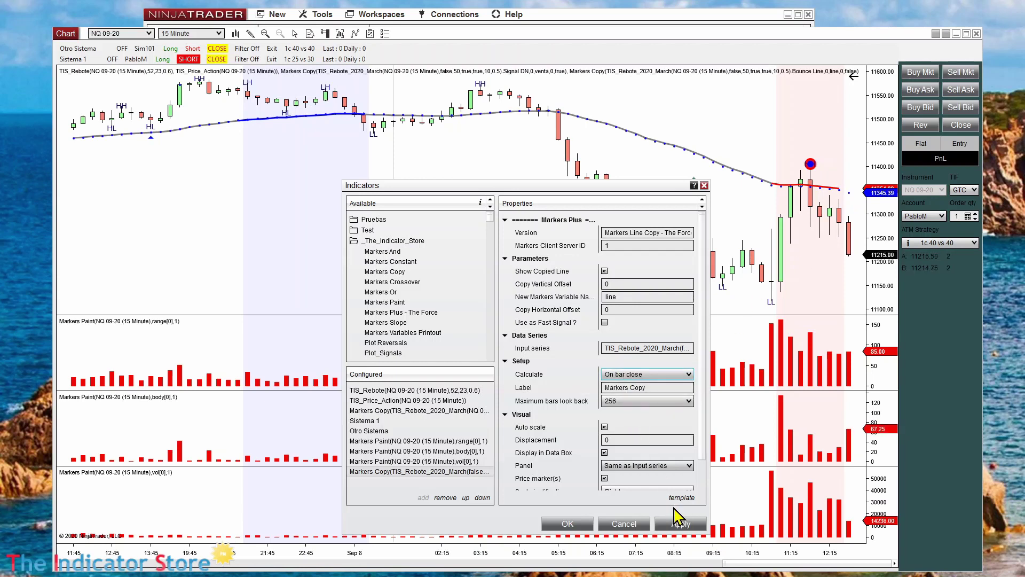
pyautogui.click(678, 521)
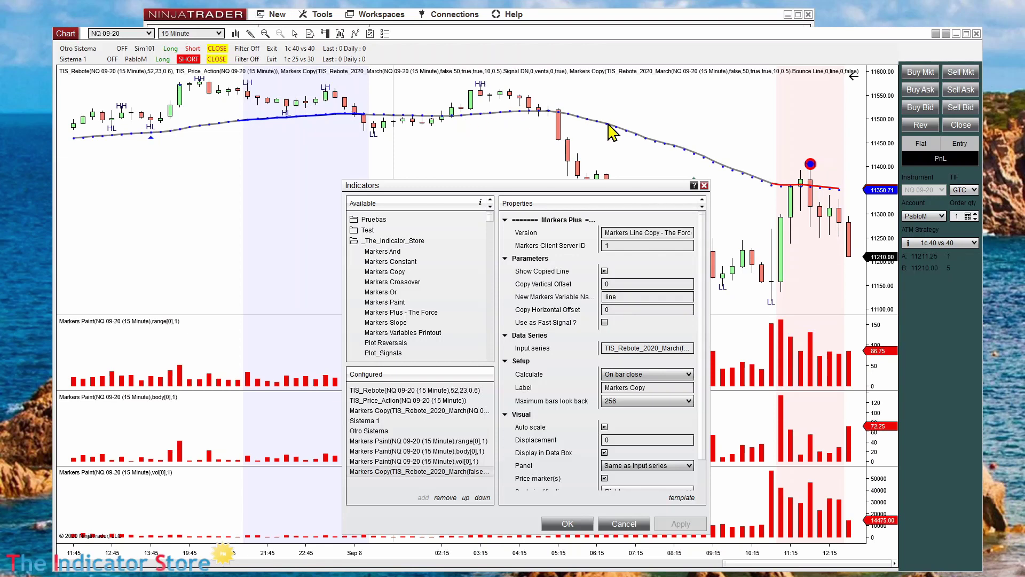
# - Hide the copied line of the Markers Copy indicator and accept the indicator settings
pyautogui.click(603, 271)
pyautogui.click(689, 525)
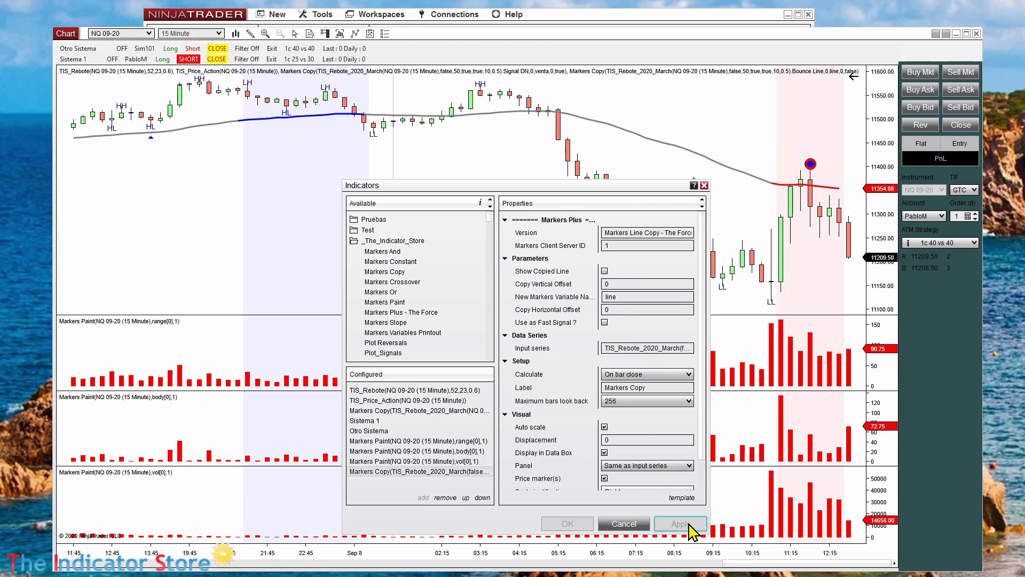
pyautogui.click(618, 297)
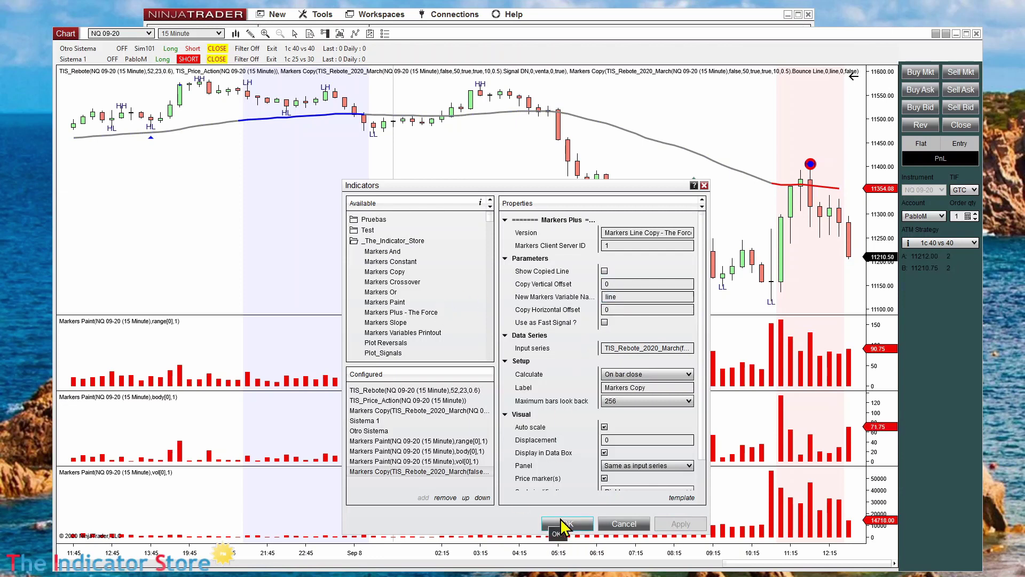
pyautogui.click(562, 525)
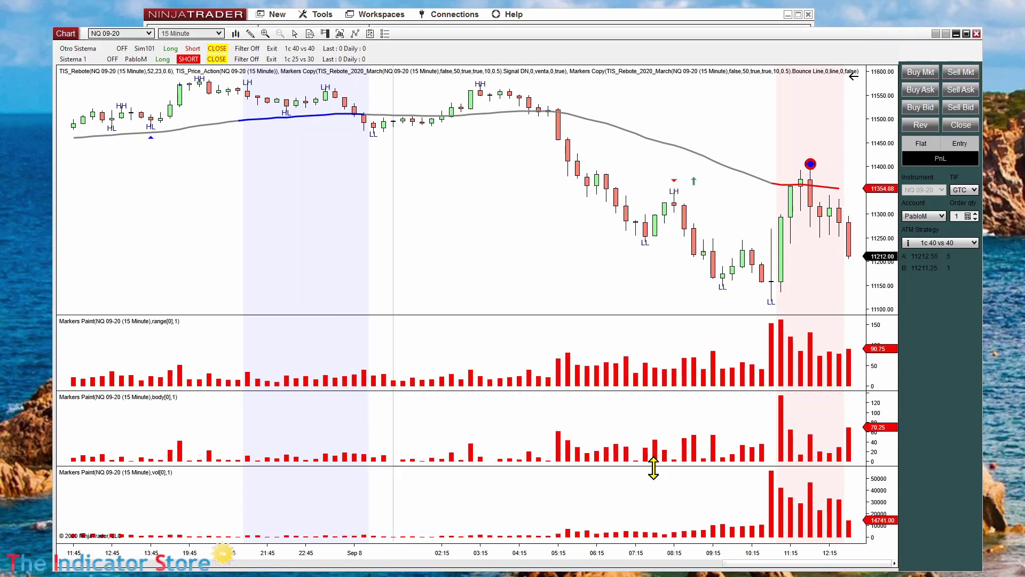
# - Shrink the three Markers Paint panels to enlarge the price chart above them
pyautogui.moveTo(652, 467); pyautogui.dragTo(643, 510)
pyautogui.moveTo(636, 391); pyautogui.dragTo(633, 474)
pyautogui.moveTo(630, 316); pyautogui.dragTo(614, 459)
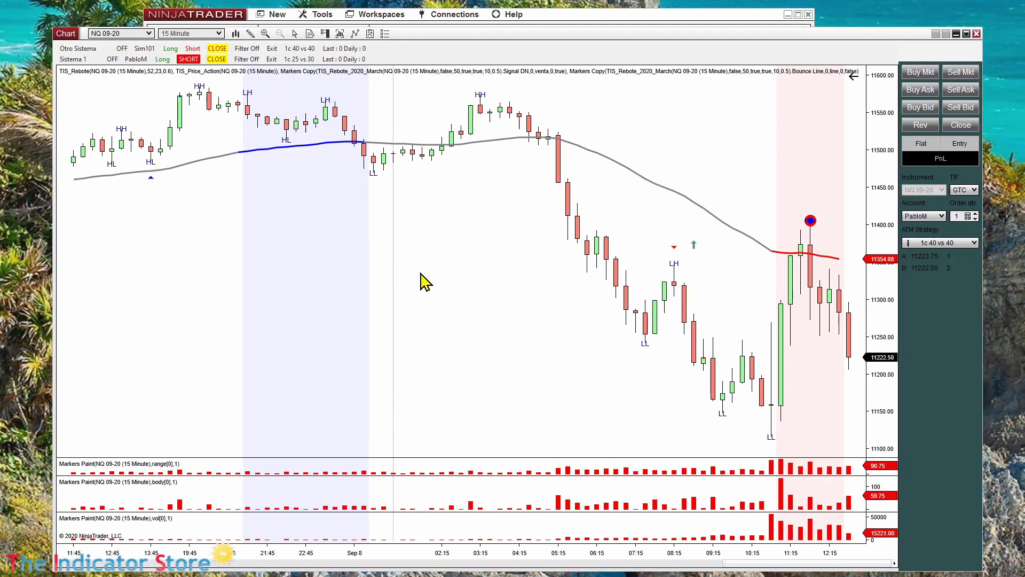
# - Add a Markers And indicator from the _The_Indicator_Store folder to the chart's configured indicators
pyautogui.rightClick(419, 277)
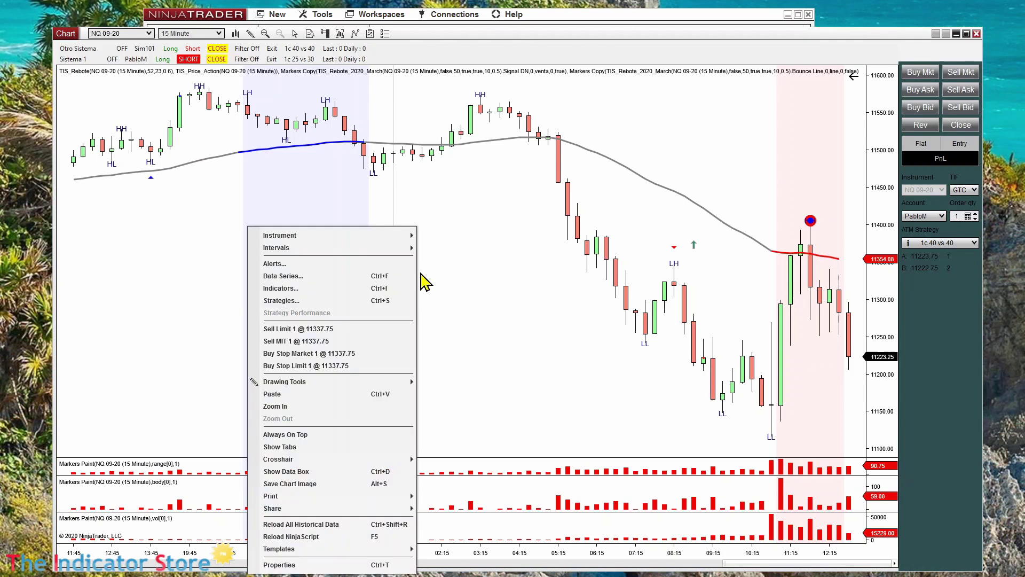
pyautogui.click(369, 290)
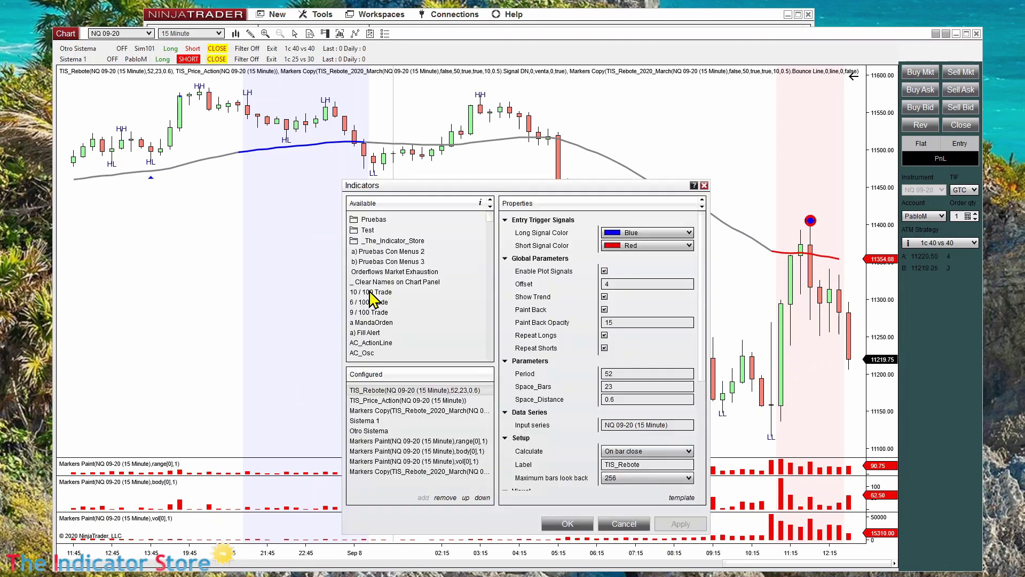
pyautogui.click(405, 242)
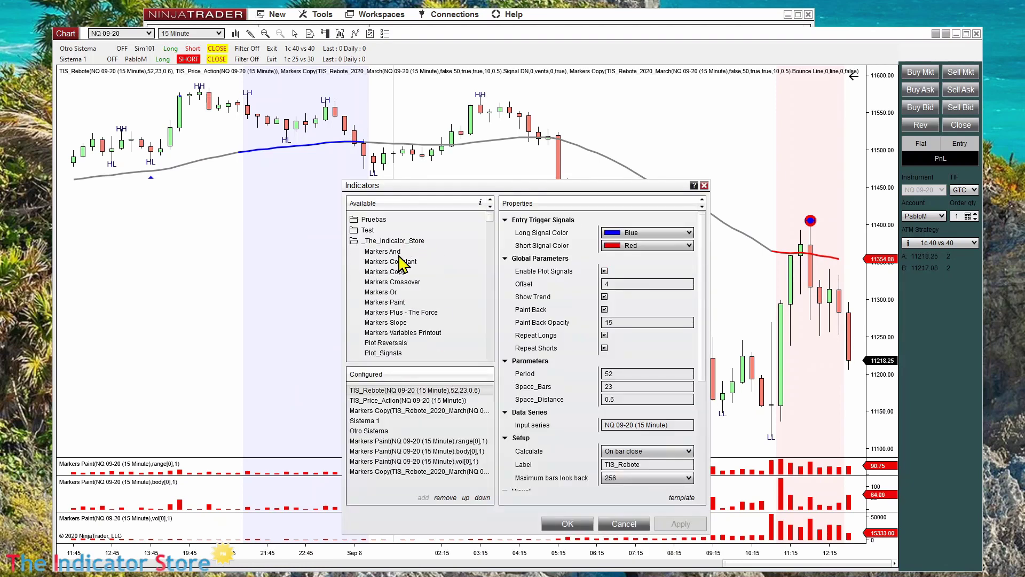
pyautogui.click(387, 253)
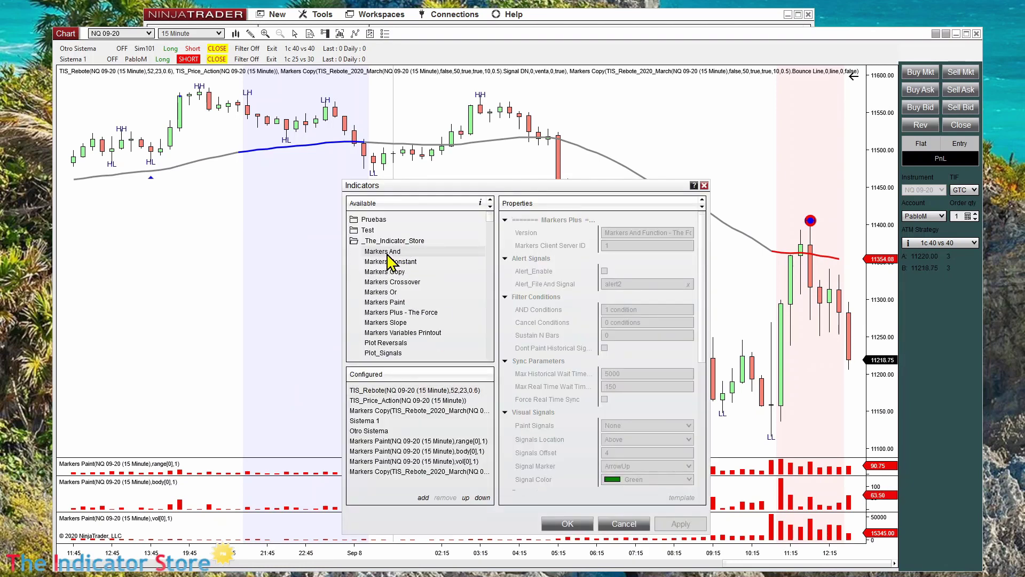
pyautogui.doubleClick(387, 254)
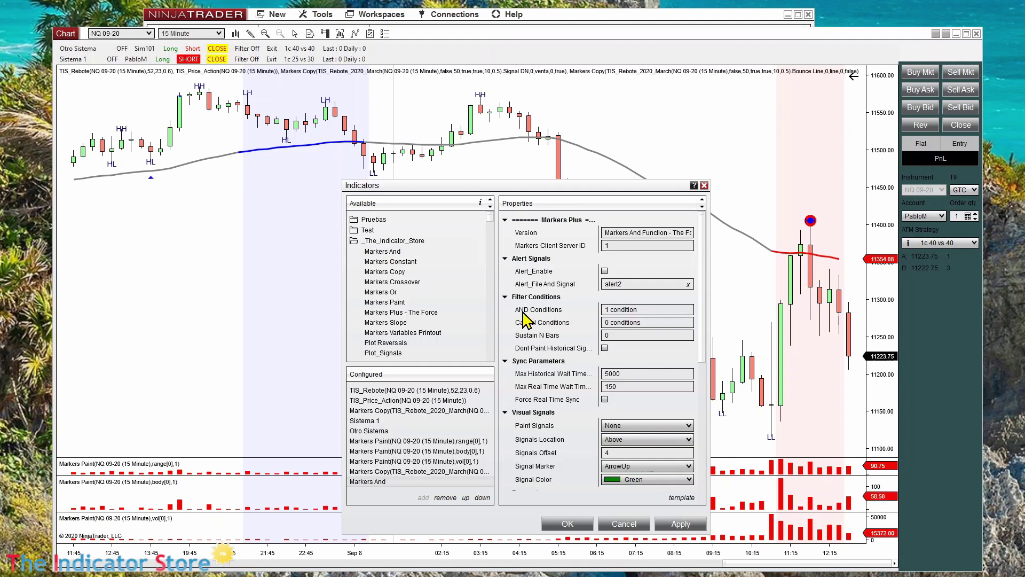
# - Add several duplicate myslope > 0 entries to the Markers And indicator's AND conditions, and remove all entries including the original
pyautogui.click(611, 314)
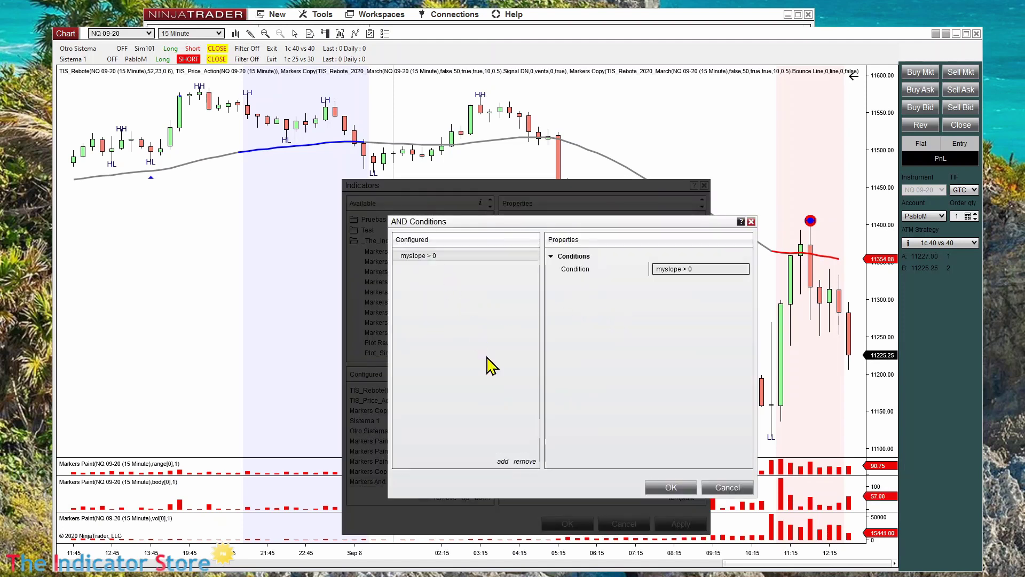
pyautogui.click(501, 462)
pyautogui.click(501, 463)
pyautogui.click(502, 463)
pyautogui.click(502, 462)
pyautogui.click(502, 463)
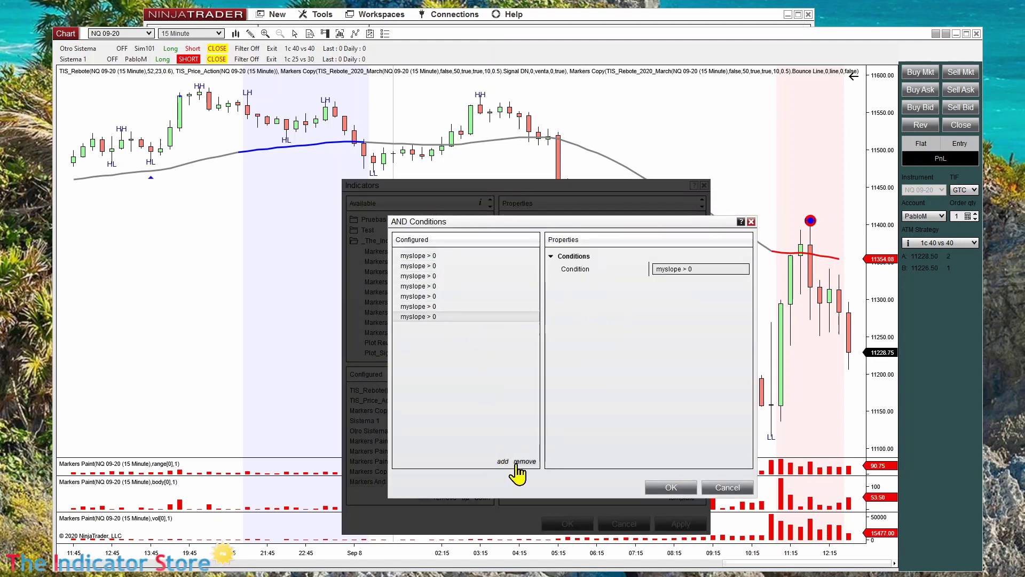
pyautogui.click(524, 462)
pyautogui.click(524, 463)
pyautogui.click(523, 463)
pyautogui.click(523, 462)
pyautogui.click(523, 463)
pyautogui.click(523, 462)
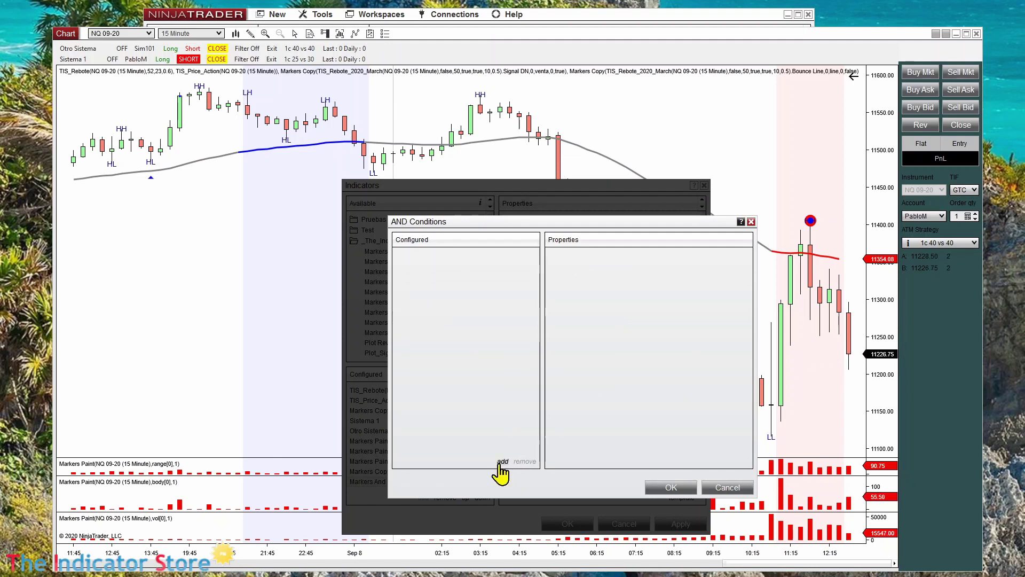
# - Add the AND condition line[0] > line[1] to the Markers And indicator and confirm the conditions
pyautogui.click(501, 462)
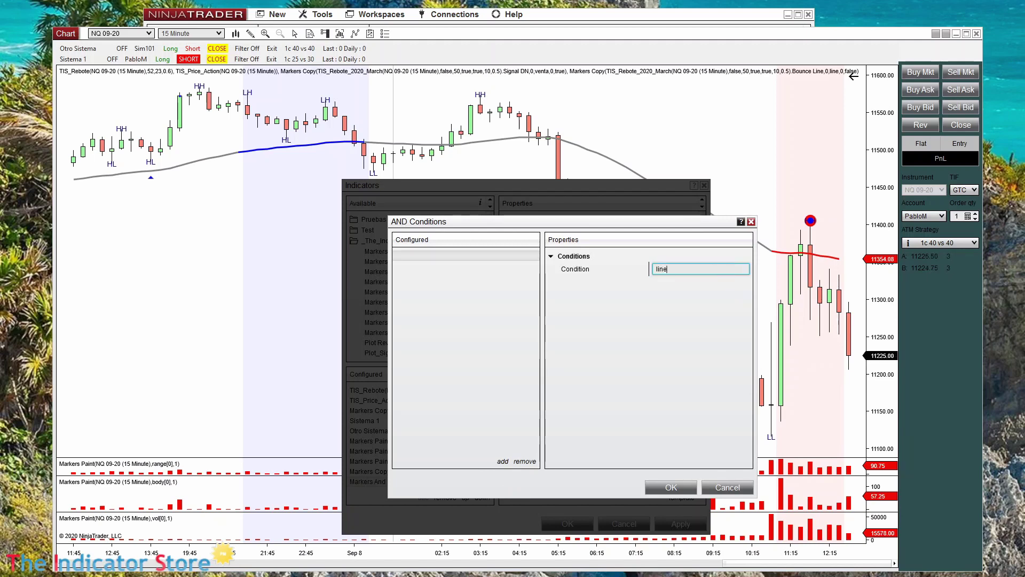
pyautogui.write('line[0] >')
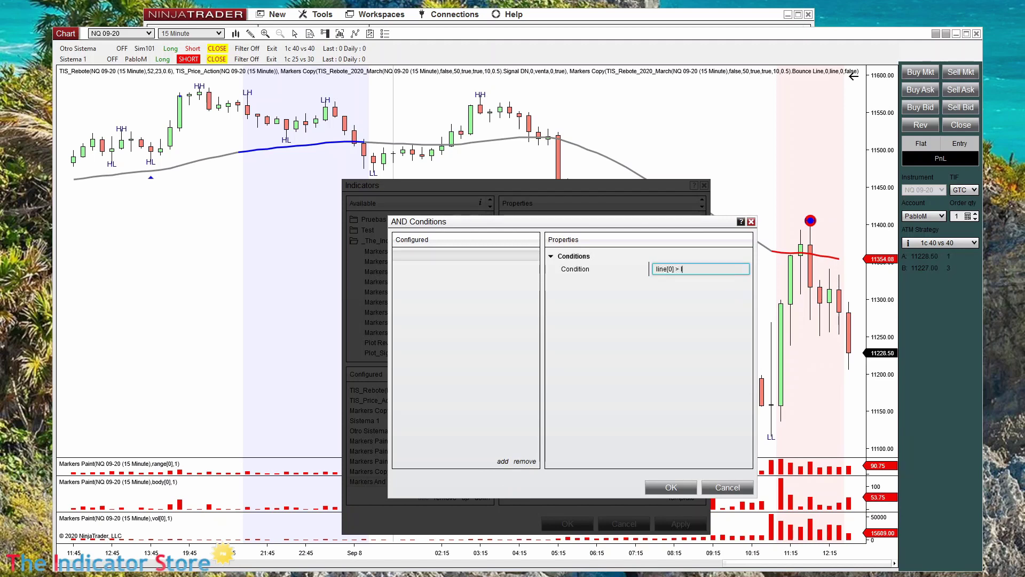
pyautogui.write(' line[1')
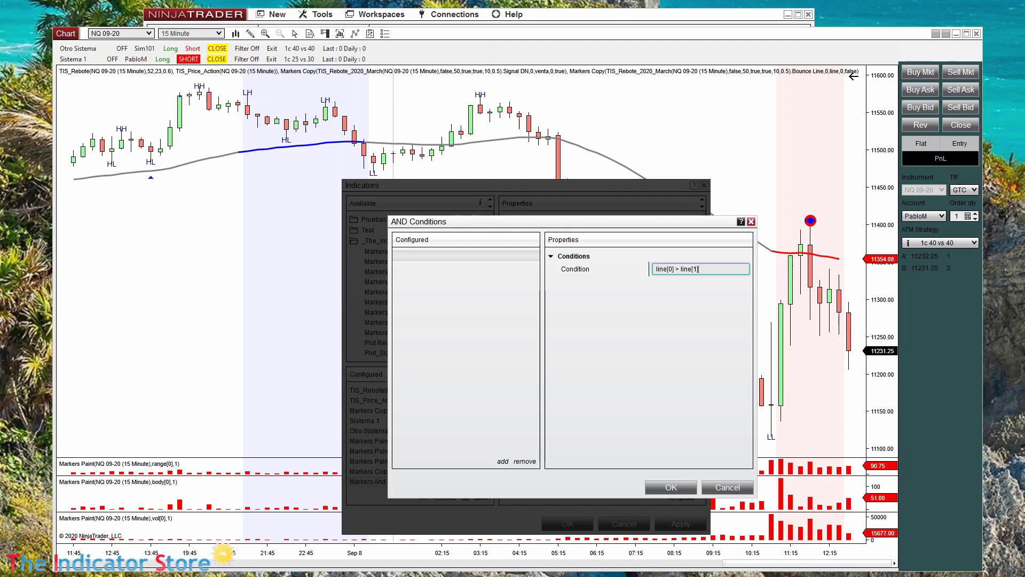
pyautogui.click(693, 280)
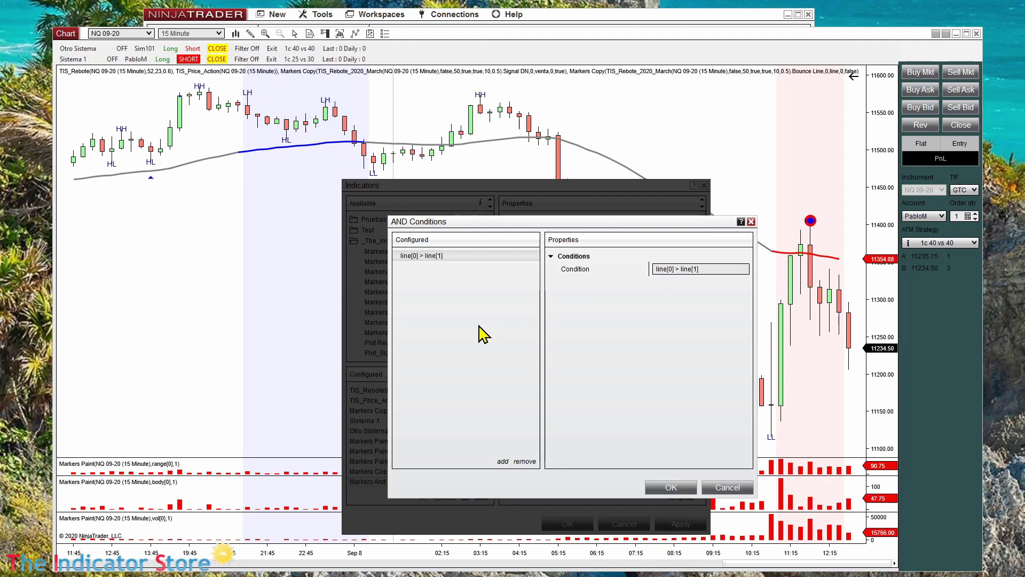
pyautogui.click(670, 487)
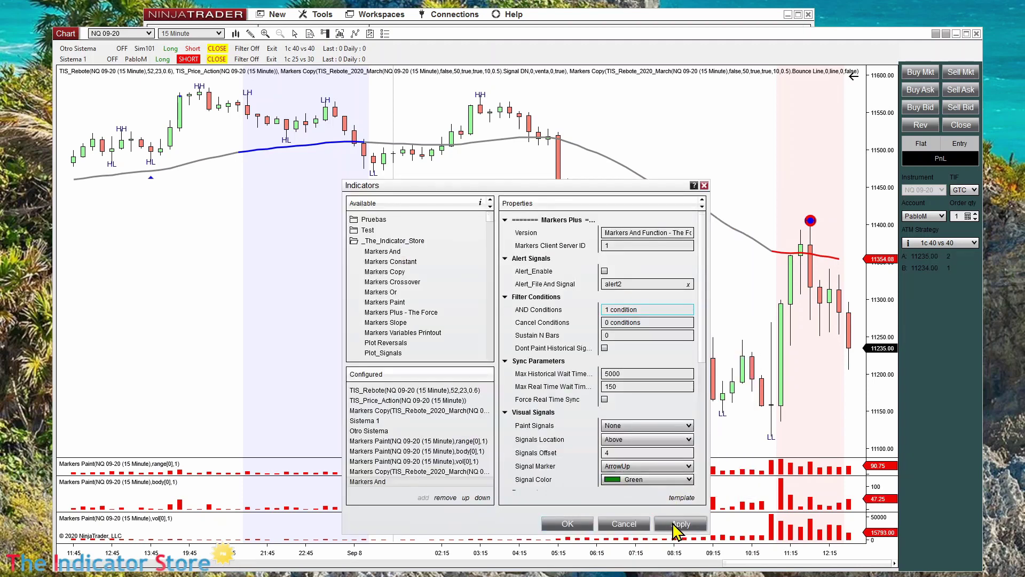
# - Apply the Markers And indicator to the NQ 09-20 chart, examine its histogram against the bounce line, and close the indicator settings
pyautogui.click(677, 524)
pyautogui.moveTo(487, 187); pyautogui.dragTo(654, 109)
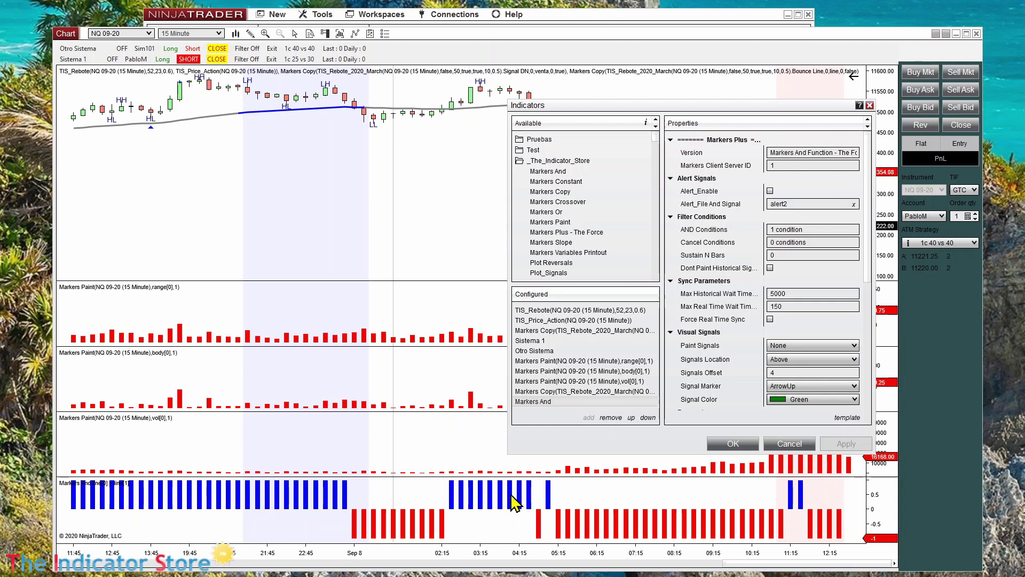
pyautogui.moveTo(595, 110); pyautogui.dragTo(718, 111)
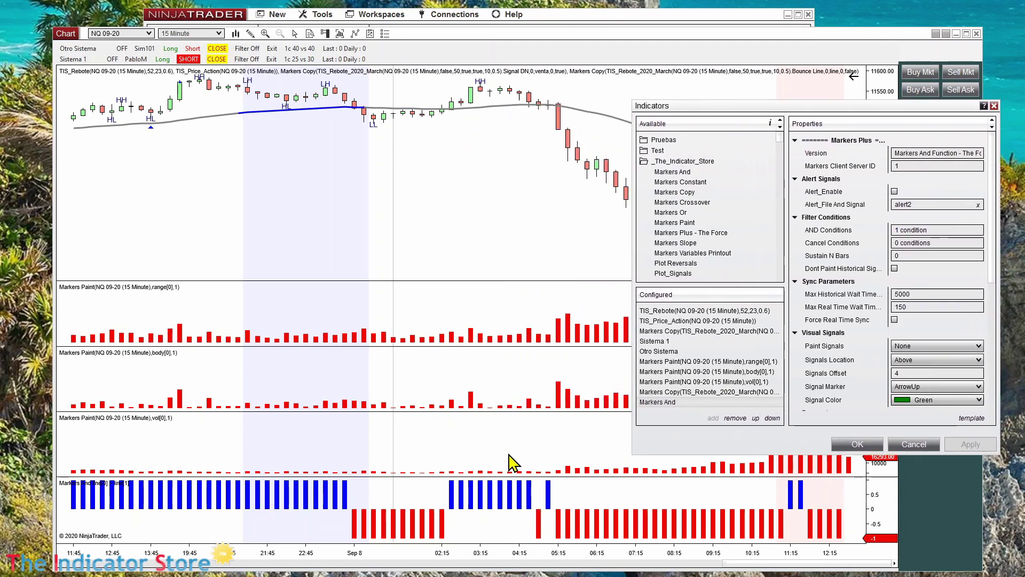
pyautogui.moveTo(678, 108); pyautogui.dragTo(185, 150)
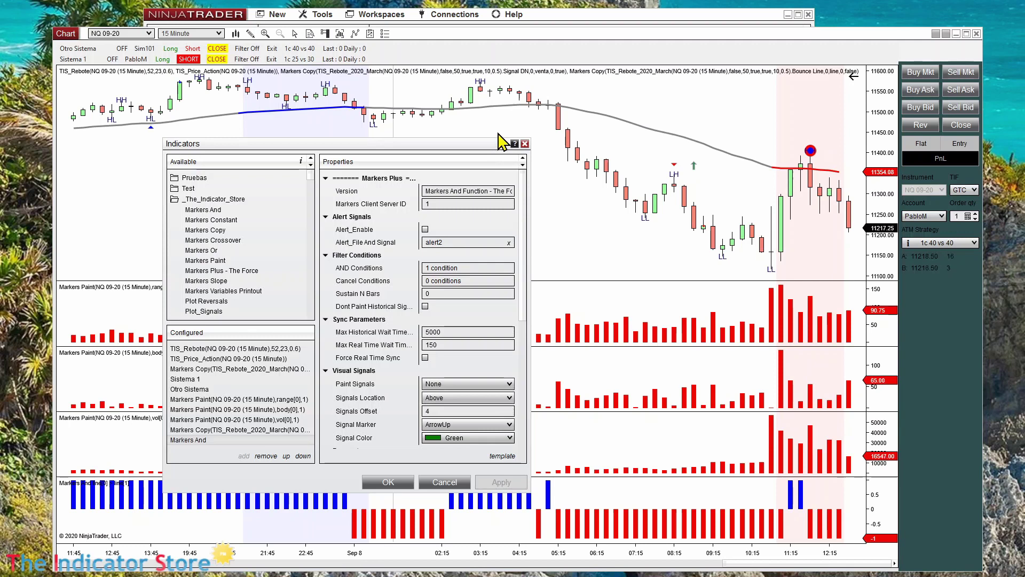
pyautogui.click(447, 482)
# - Replace the Markers And condition line[0] > line[1] with close[0] < line[0] and apply it to the chart
pyautogui.moveTo(632, 550); pyautogui.dragTo(286, 573)
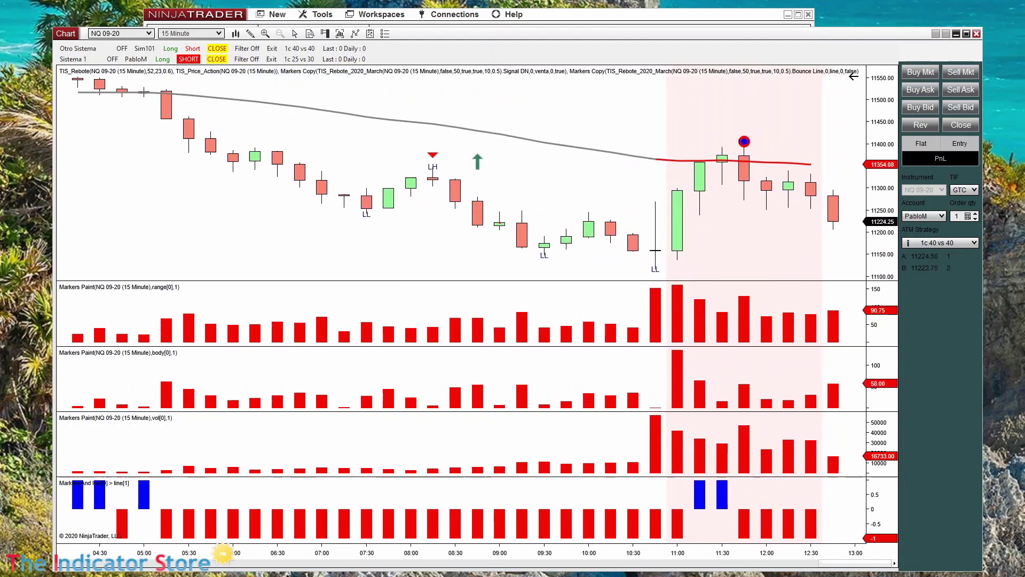
pyautogui.moveTo(165, 338); pyautogui.dragTo(453, 289)
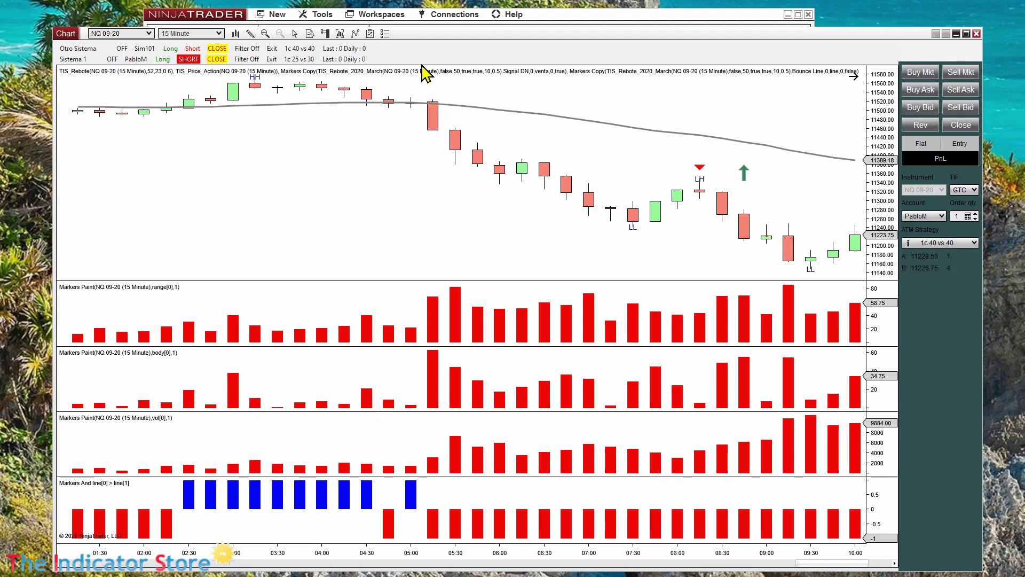
pyautogui.click(434, 528)
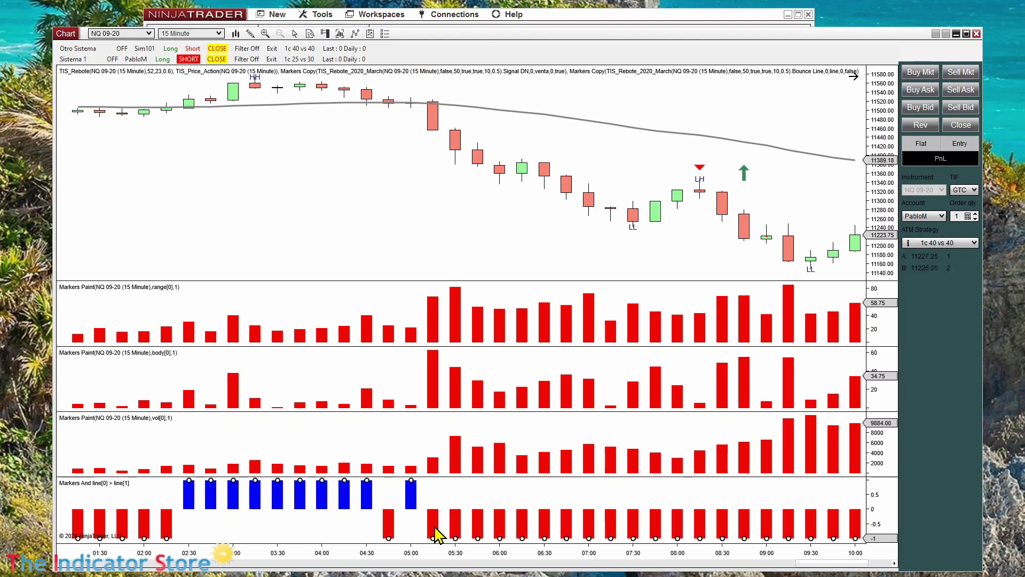
pyautogui.doubleClick(435, 527)
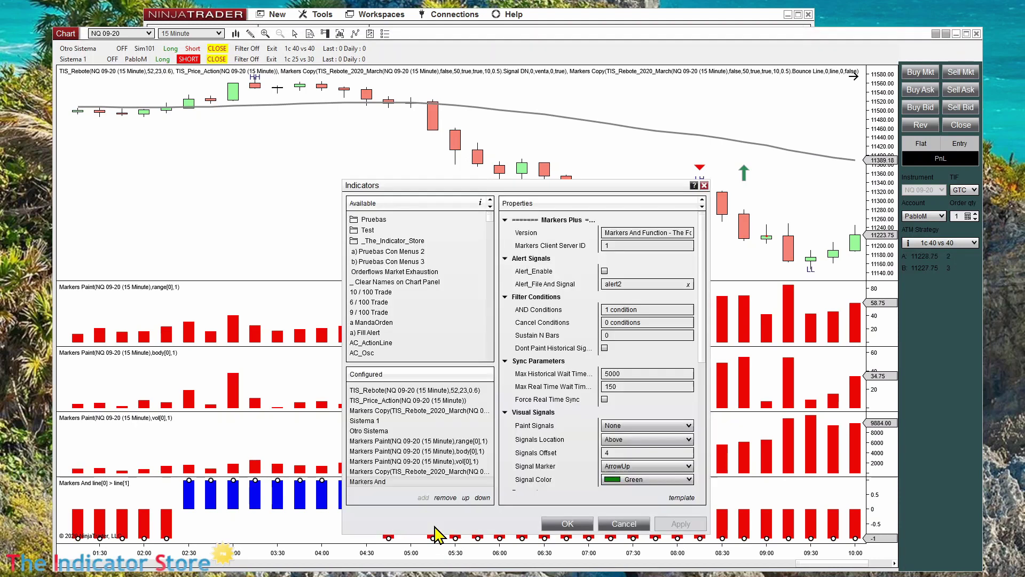
pyautogui.moveTo(543, 176); pyautogui.dragTo(366, 184)
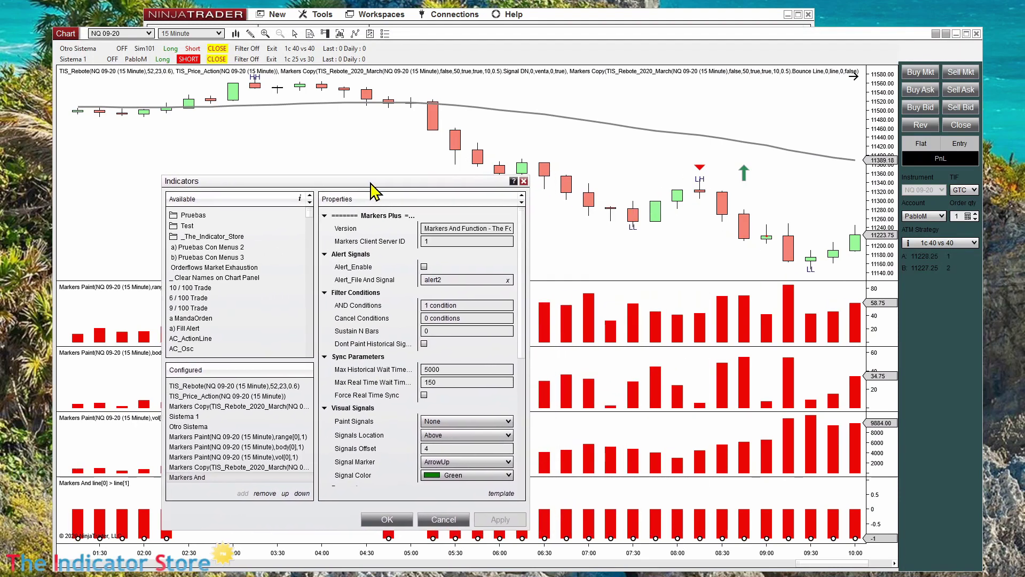
pyautogui.click(442, 308)
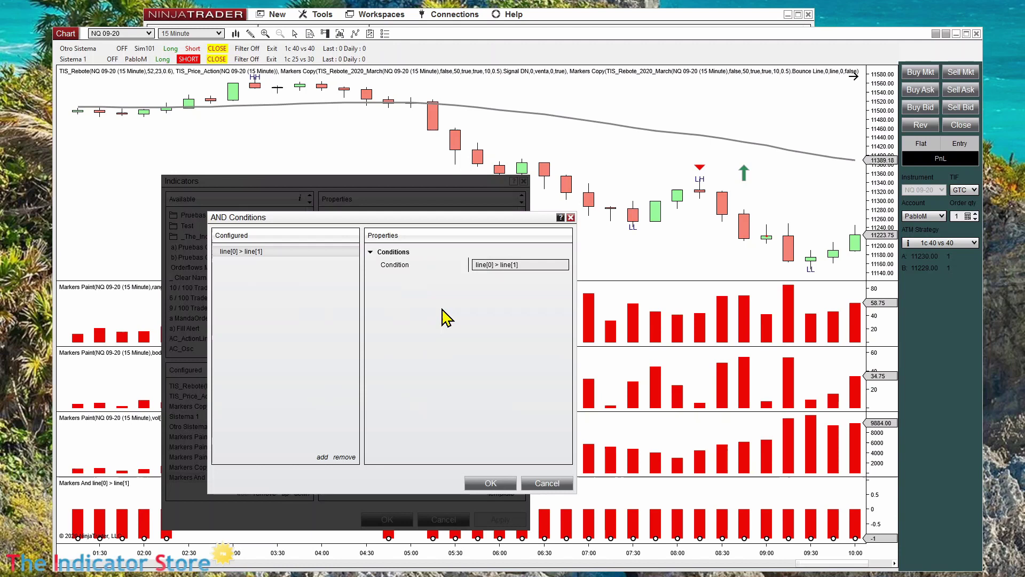
pyautogui.click(540, 265)
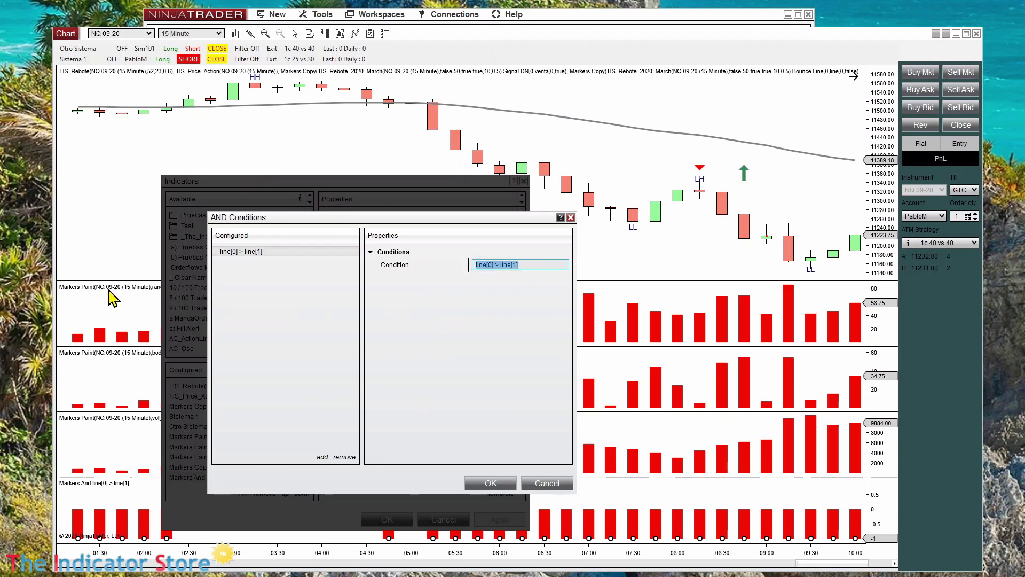
pyautogui.write('close[0] < line[0')
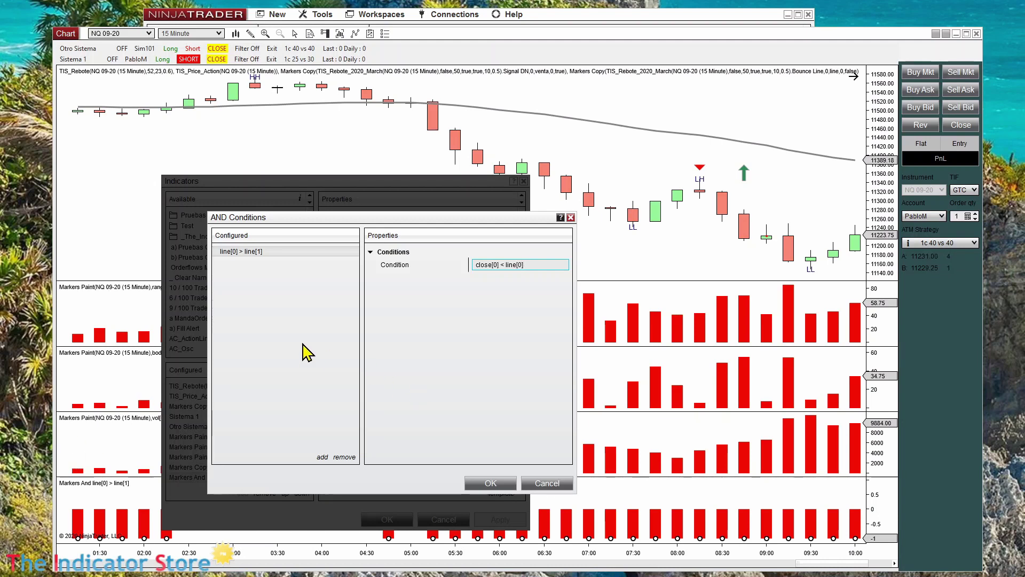
pyautogui.click(277, 346)
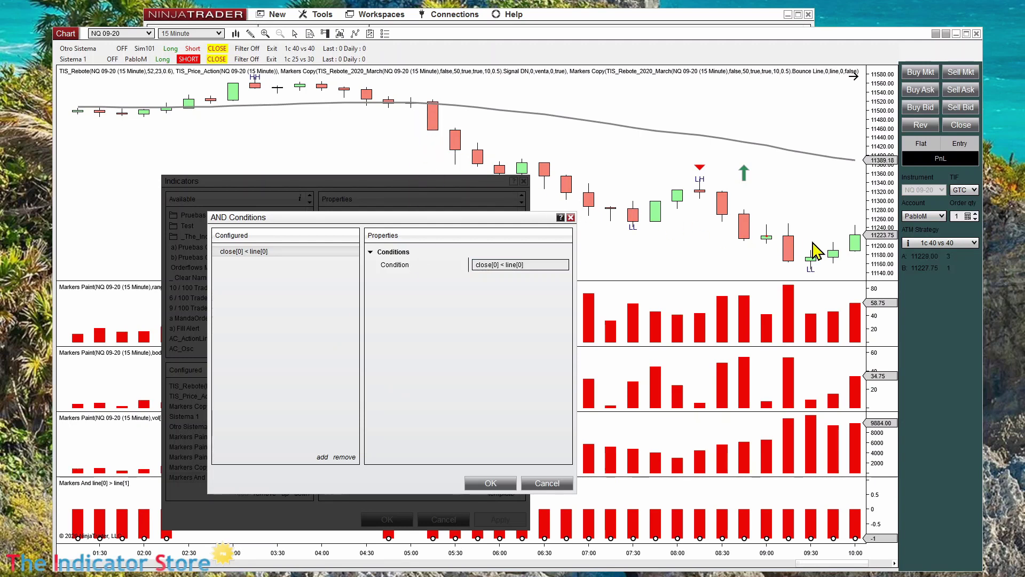
pyautogui.click(506, 486)
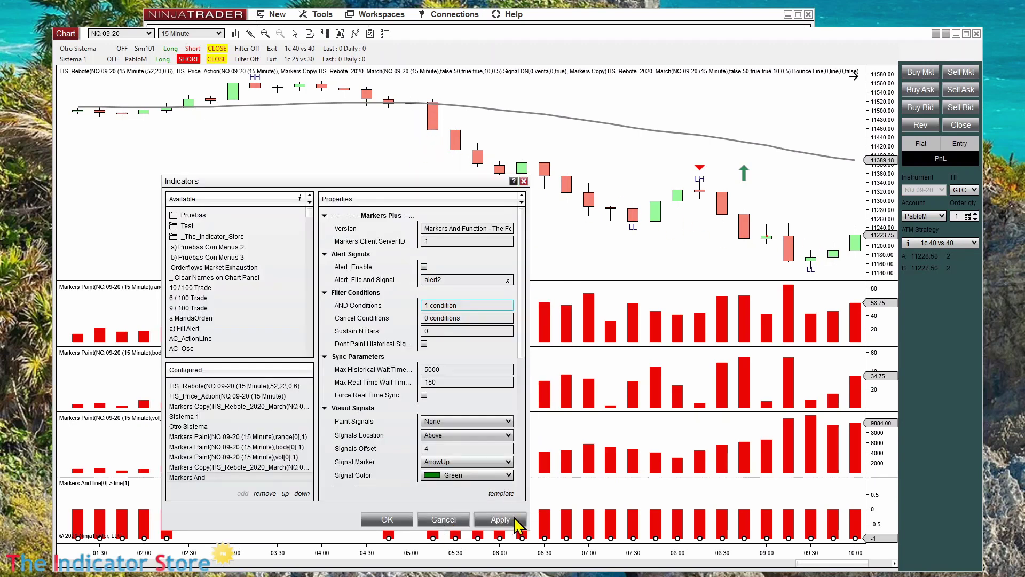
pyautogui.click(514, 519)
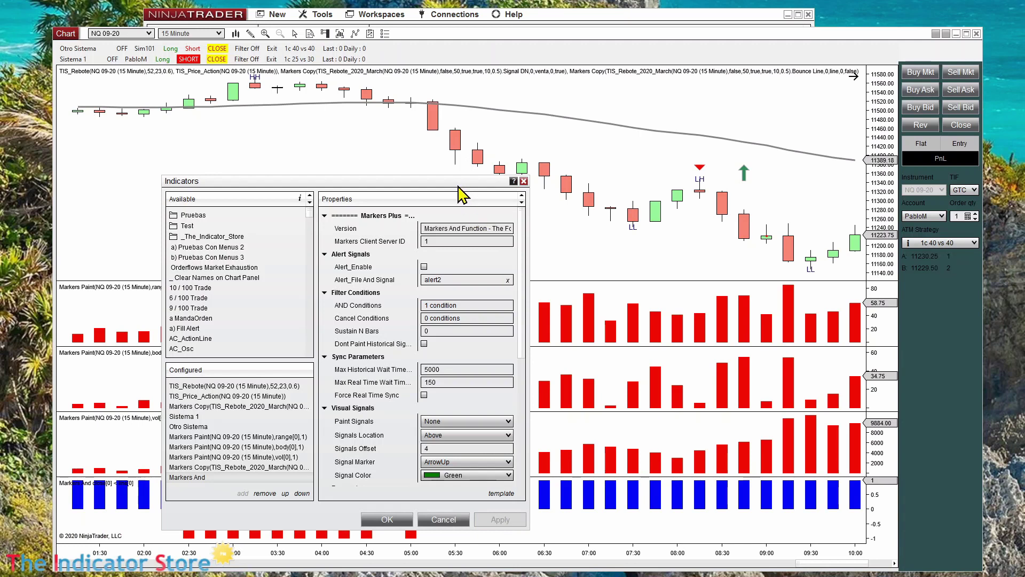
# - Add a second AND condition, high[0] > line[0], to the Markers And indicator and apply it to the chart
pyautogui.moveTo(458, 186); pyautogui.dragTo(184, 136)
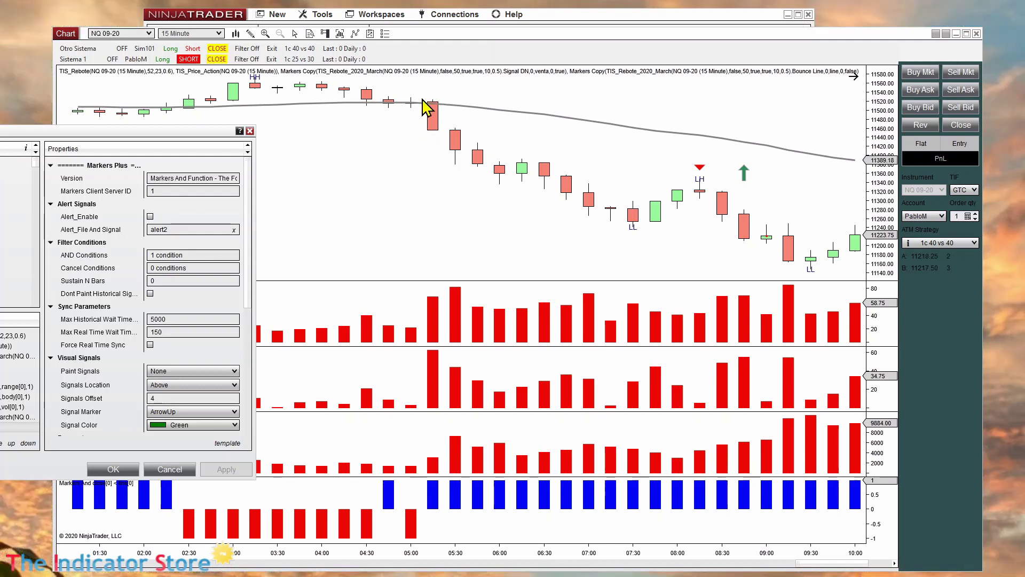
pyautogui.click(161, 256)
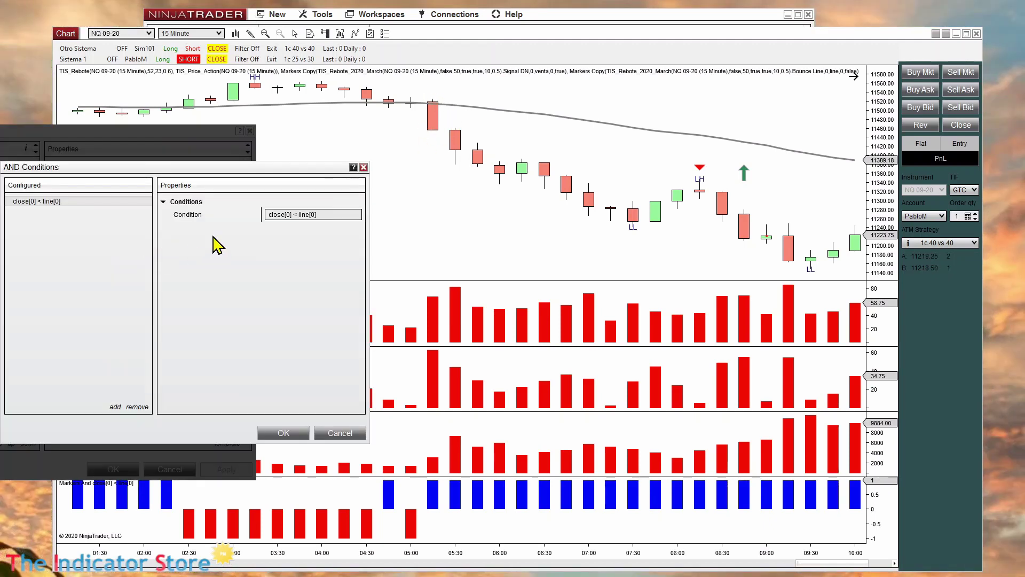
pyautogui.click(114, 407)
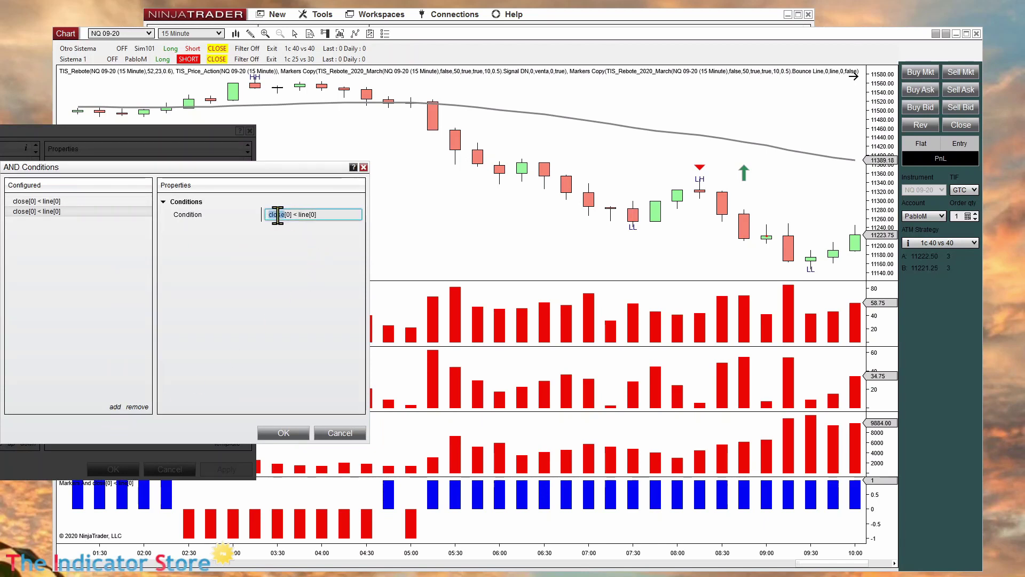
pyautogui.write('high')
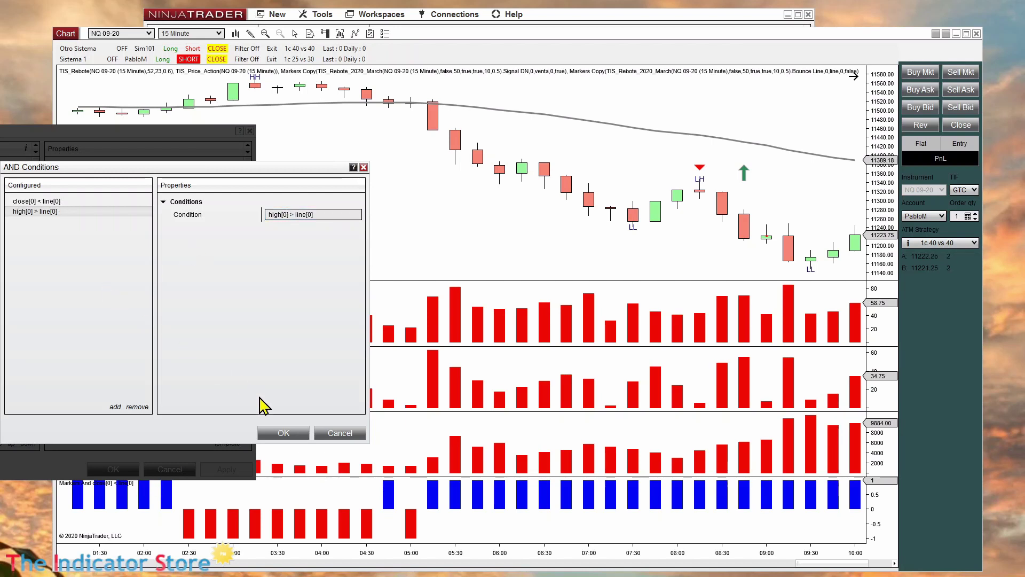
pyautogui.click(290, 433)
pyautogui.click(240, 469)
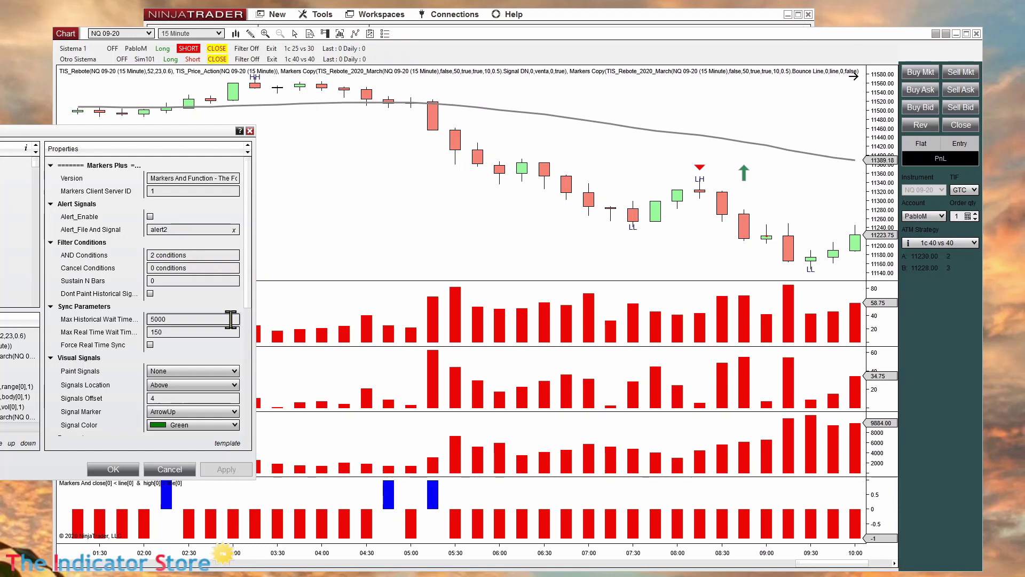
# - Set the Markers And visual signals to paint First with a Background marker in Red, and confirm the indicator settings
pyautogui.click(193, 372)
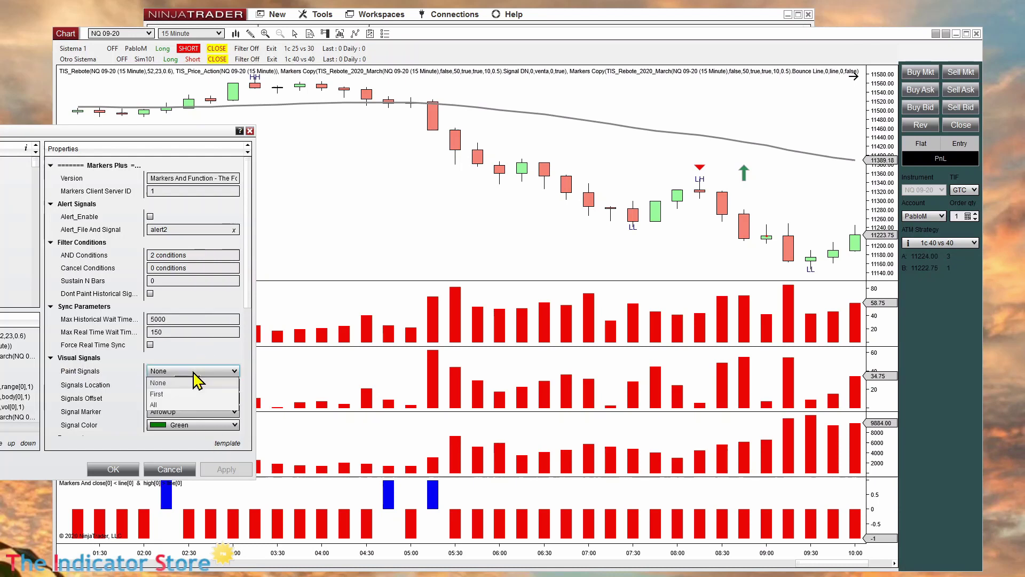
pyautogui.click(174, 396)
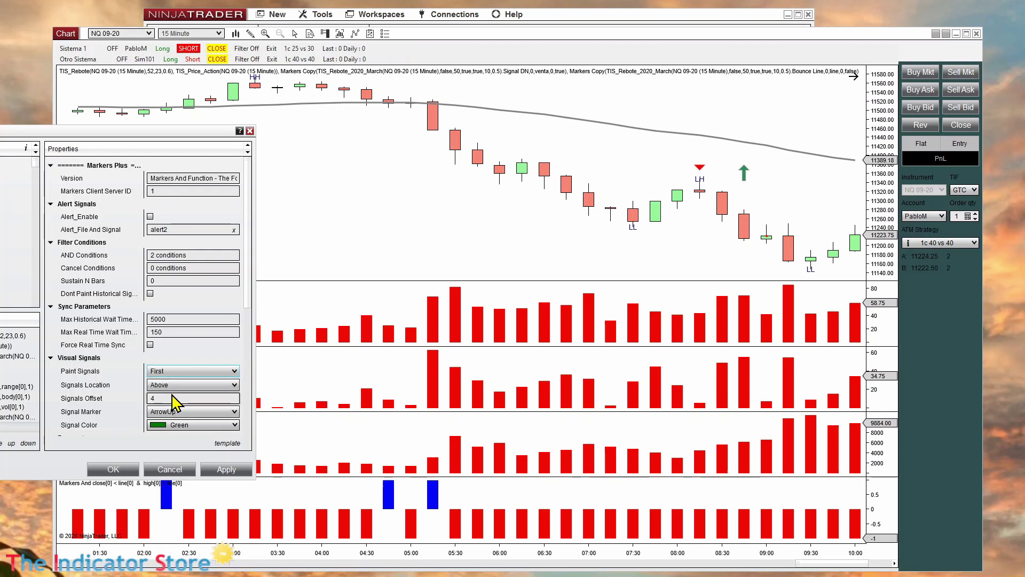
pyautogui.click(213, 412)
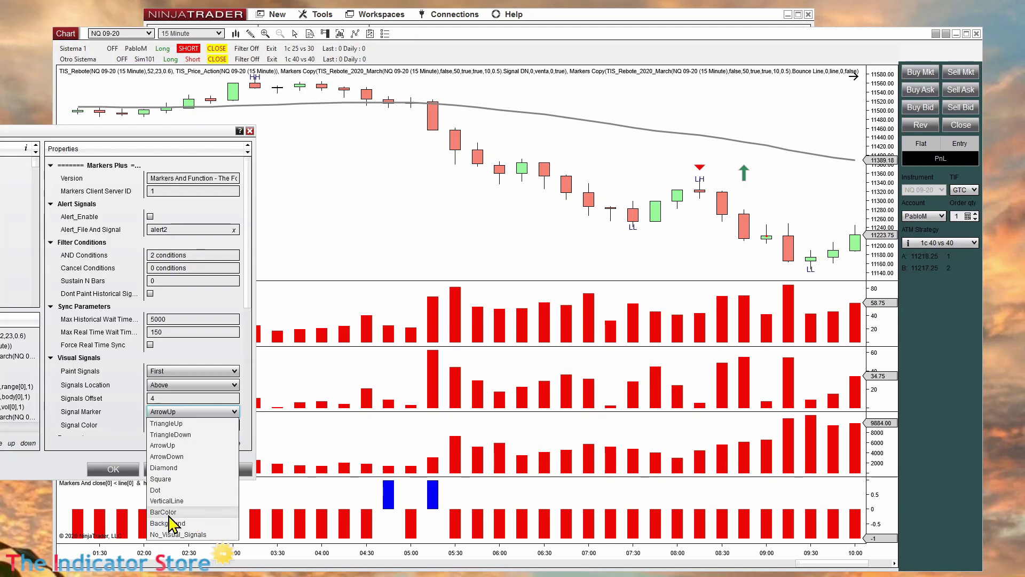
pyautogui.click(192, 525)
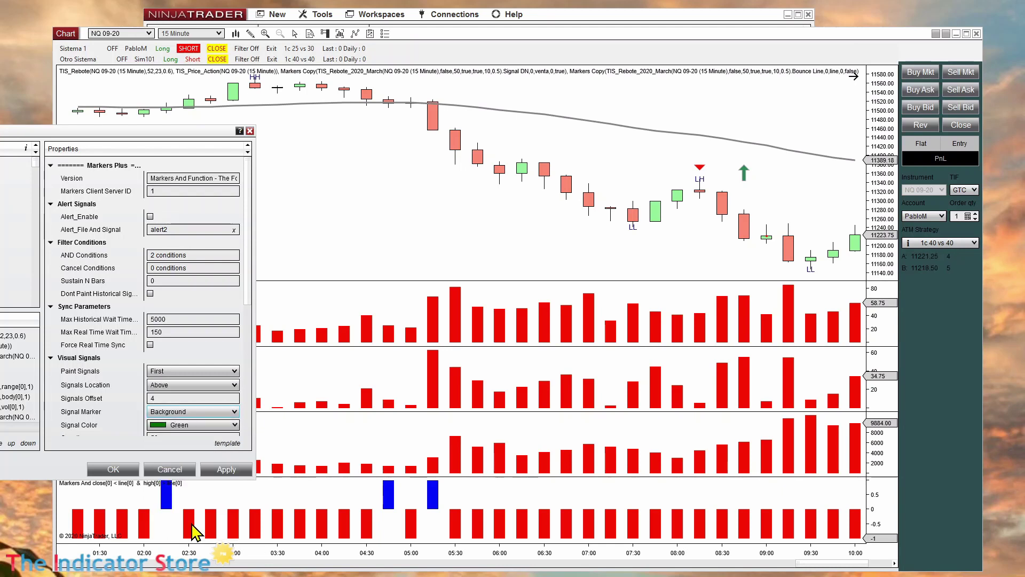
pyautogui.click(235, 426)
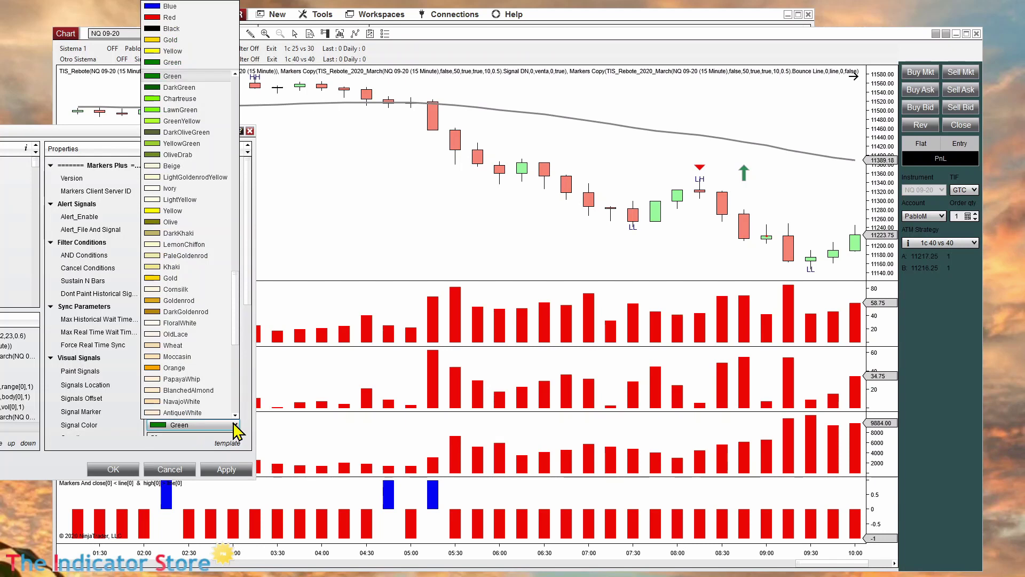
pyautogui.click(235, 18)
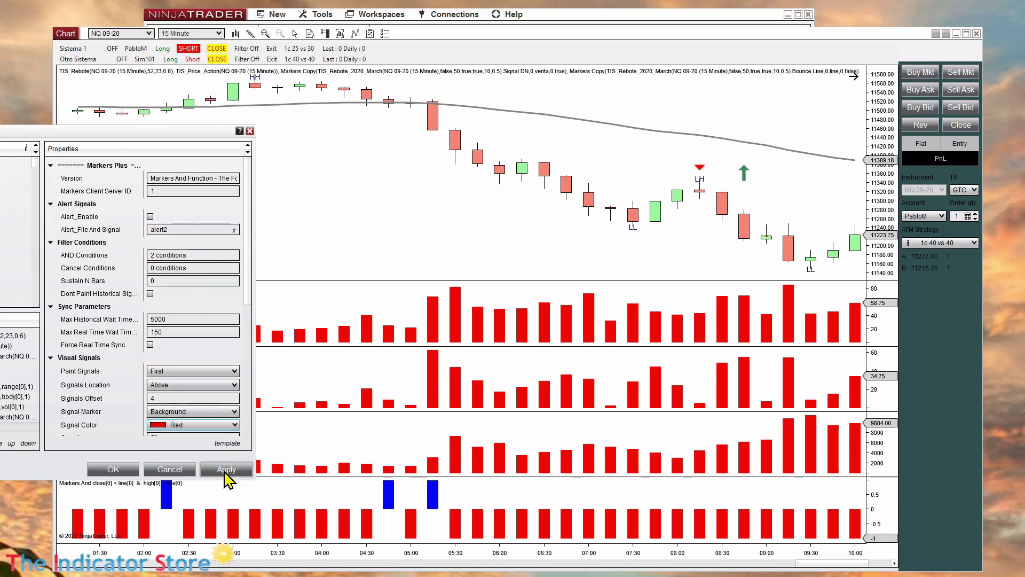
pyautogui.click(226, 469)
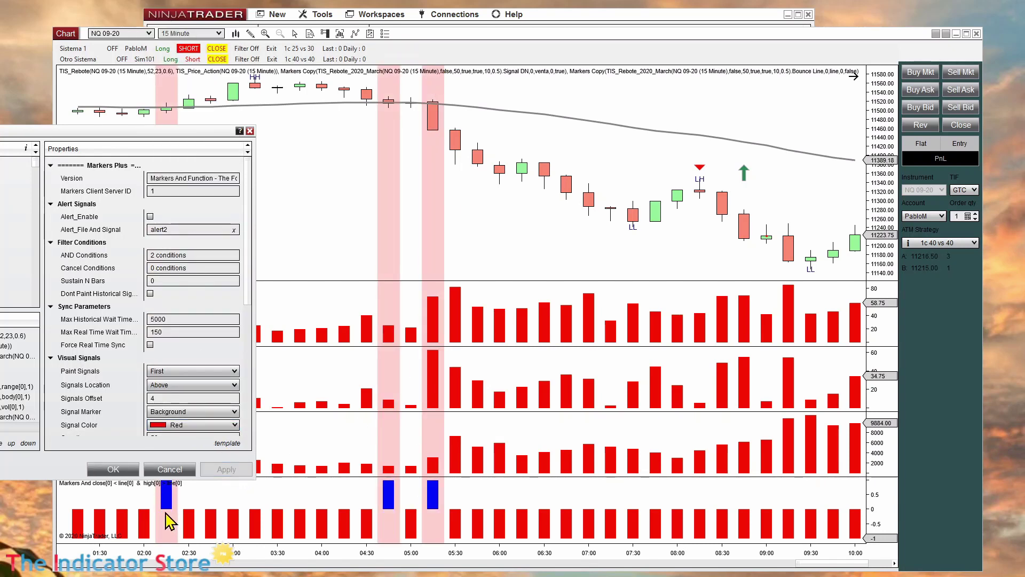
pyautogui.click(113, 468)
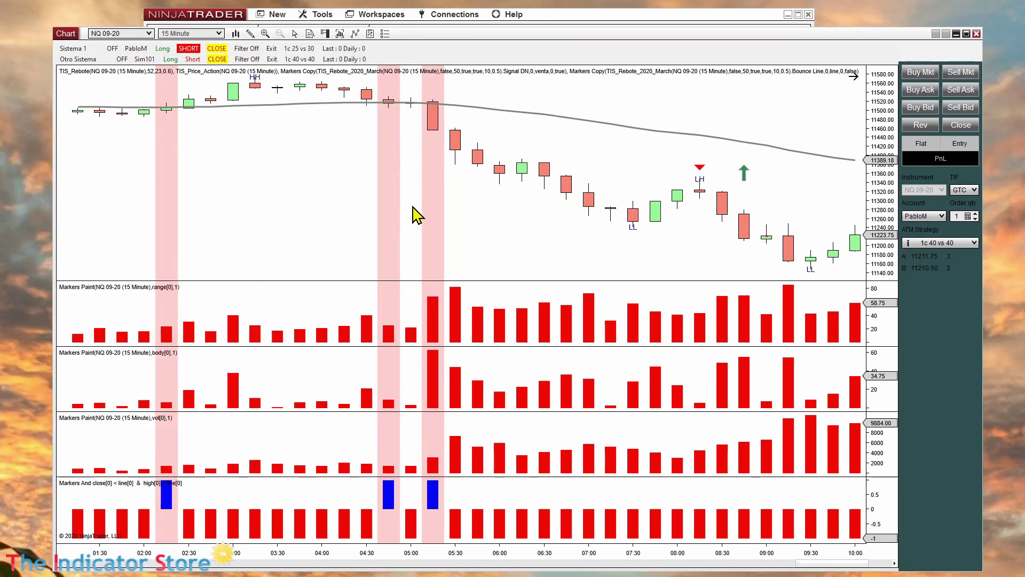
# - Enable Create Fast Signal for the Markers And indicator to view its fast signal name, and discard the change
pyautogui.moveTo(419, 556); pyautogui.dragTo(497, 558)
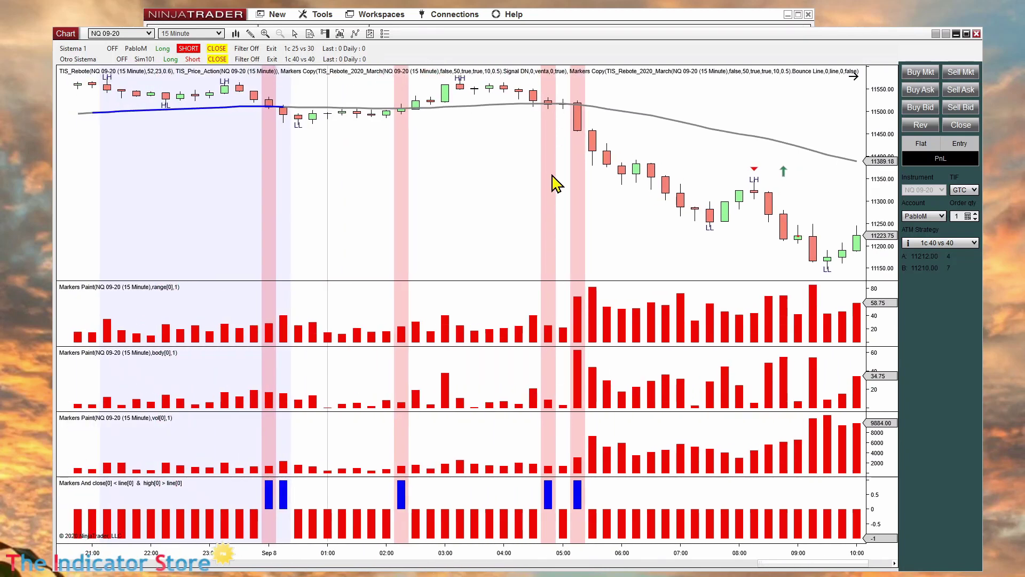
pyautogui.rightClick(448, 169)
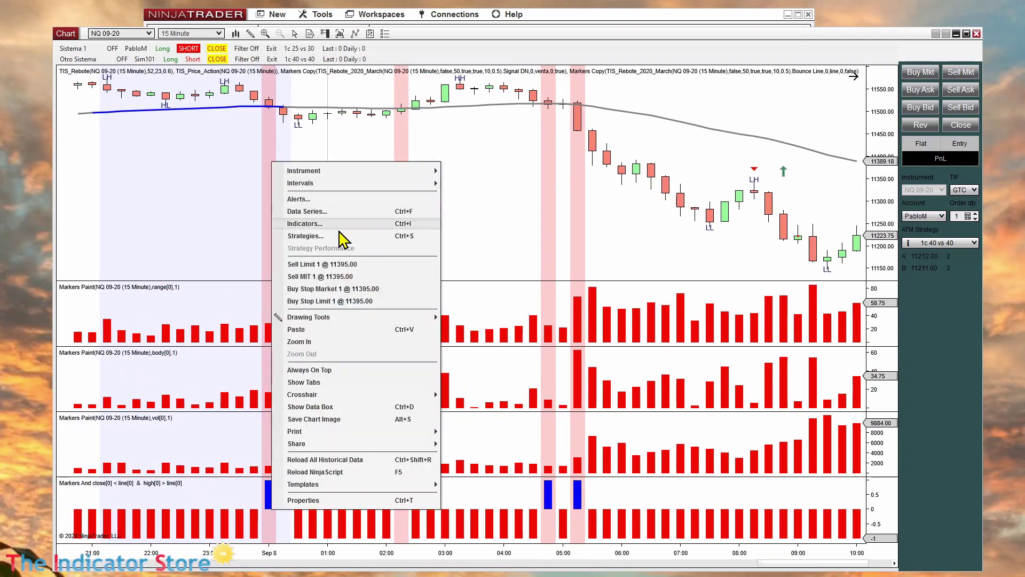
pyautogui.press('Escape')
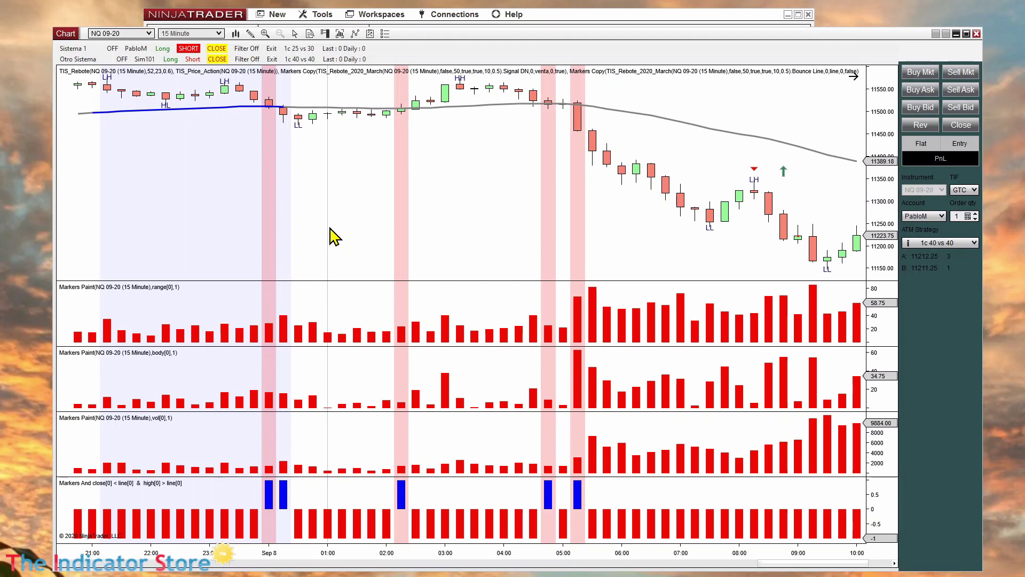
pyautogui.hotkey('ctrl', 'i')
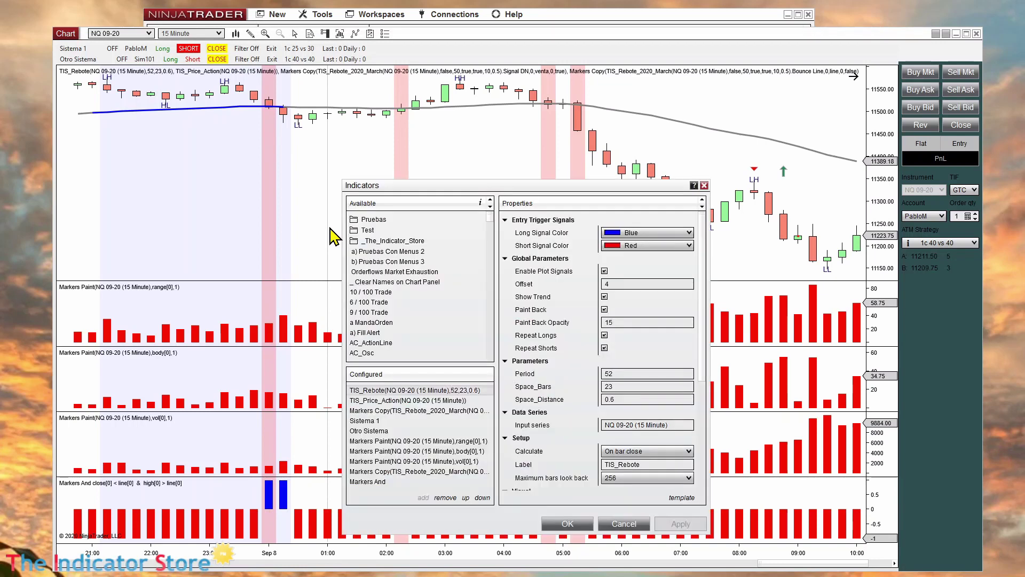
pyautogui.click(368, 481)
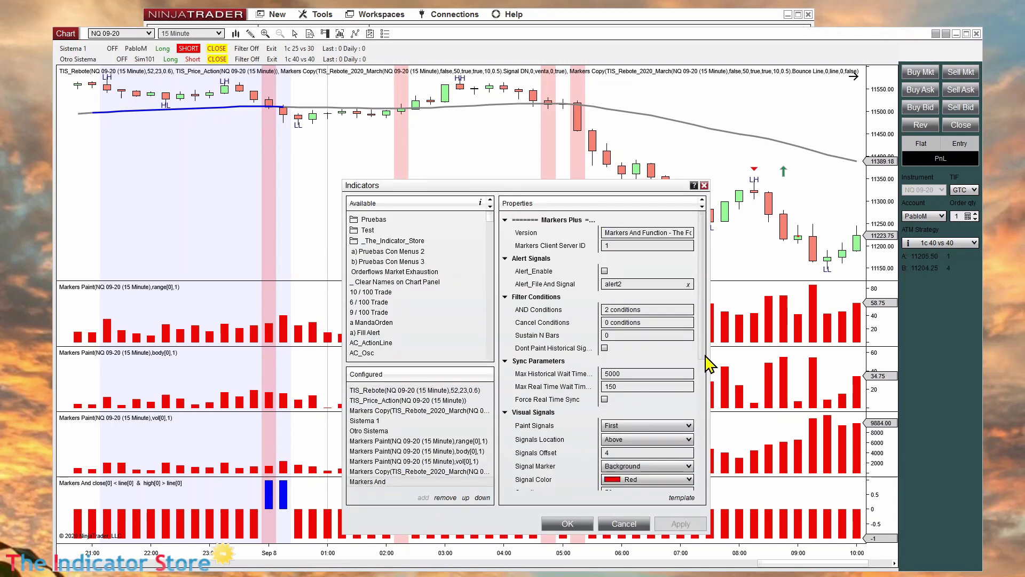
pyautogui.scroll(-5, 697, 417)
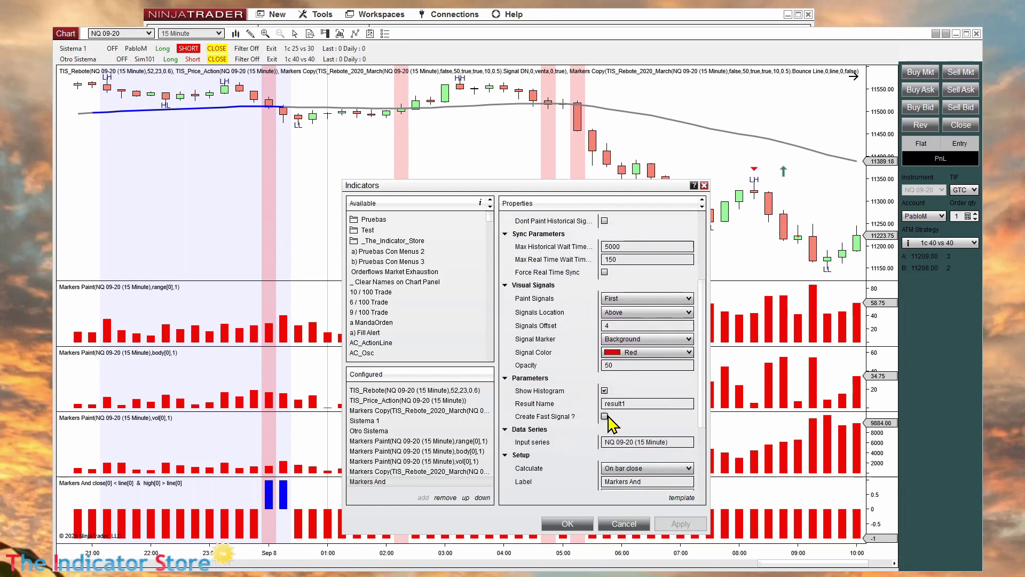
pyautogui.click(605, 416)
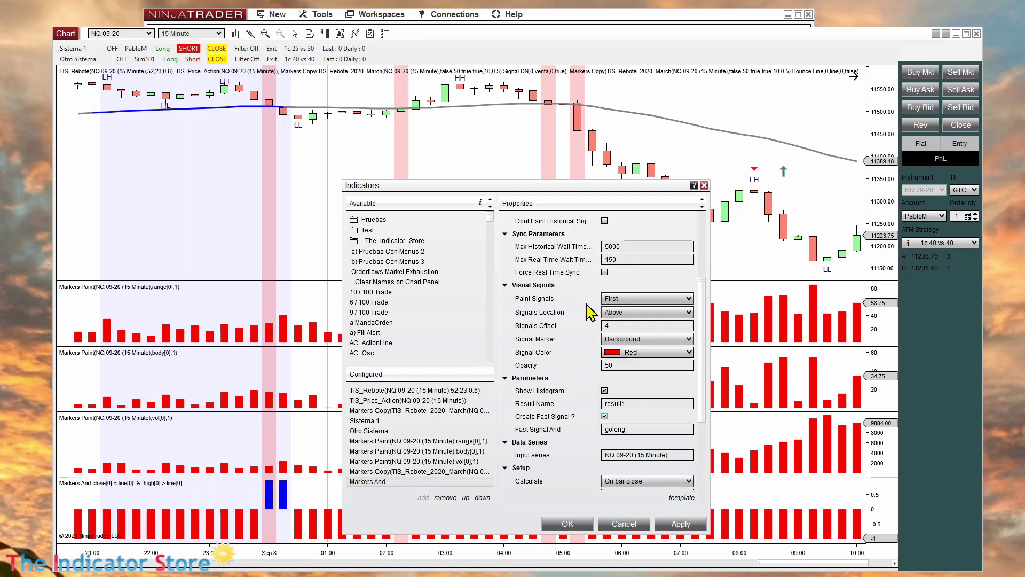
pyautogui.click(631, 526)
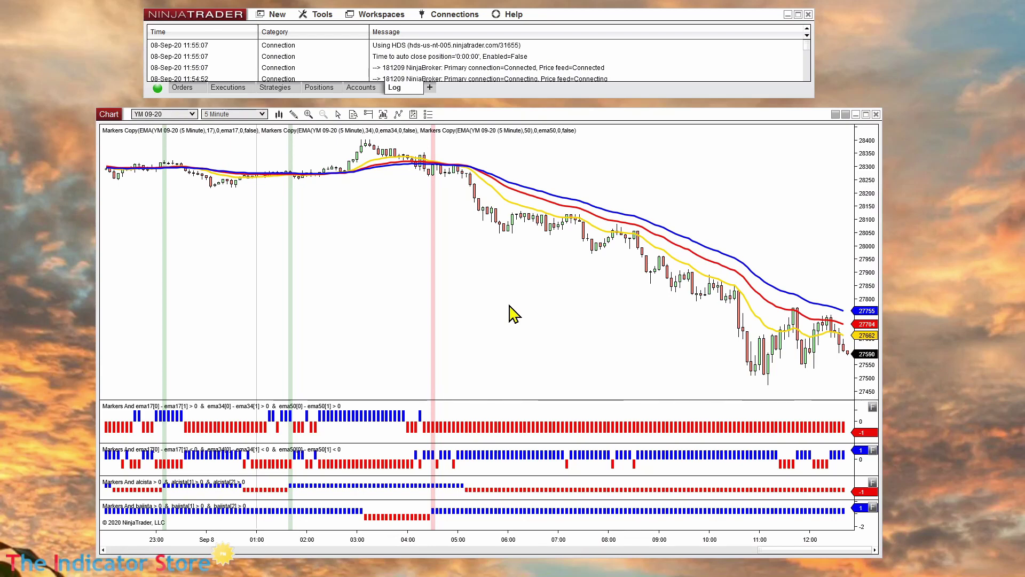
# - Examine the three EMA lines and the Markers And signal panels across the YM 09-20 chart's history
pyautogui.click(546, 196)
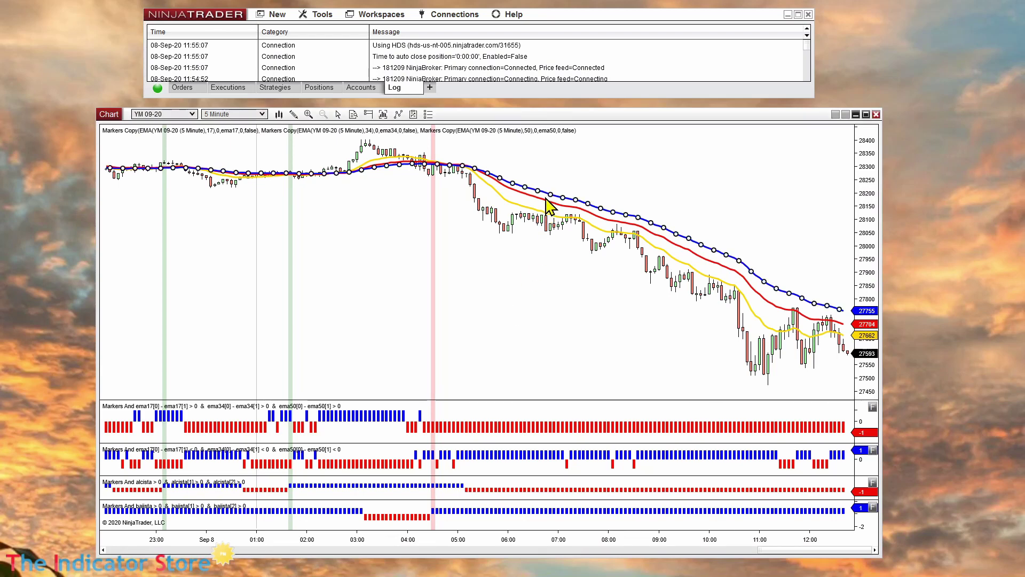
pyautogui.click(543, 204)
pyautogui.click(515, 291)
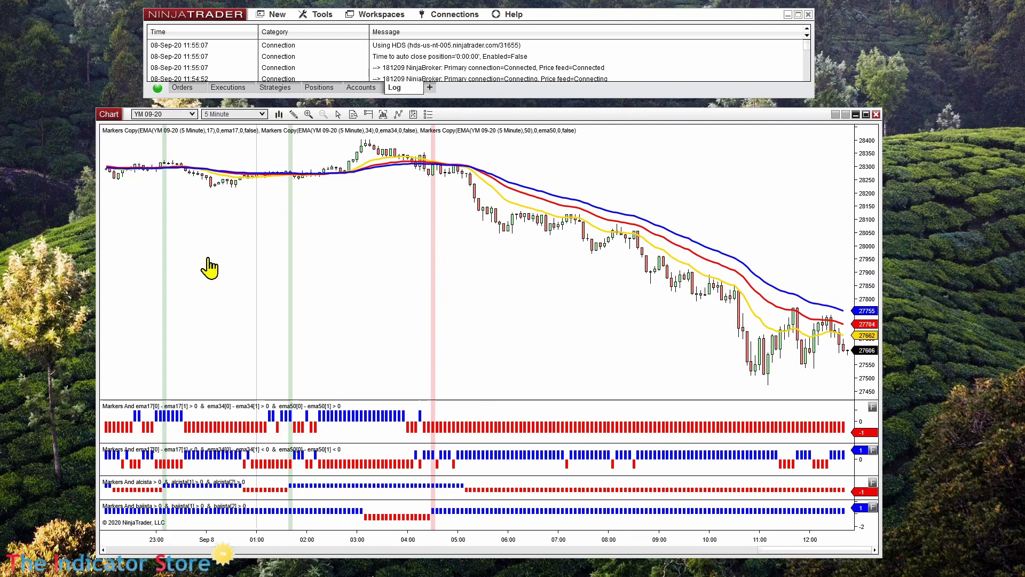
pyautogui.moveTo(212, 265); pyautogui.dragTo(533, 258)
pyautogui.moveTo(456, 521); pyautogui.dragTo(582, 550)
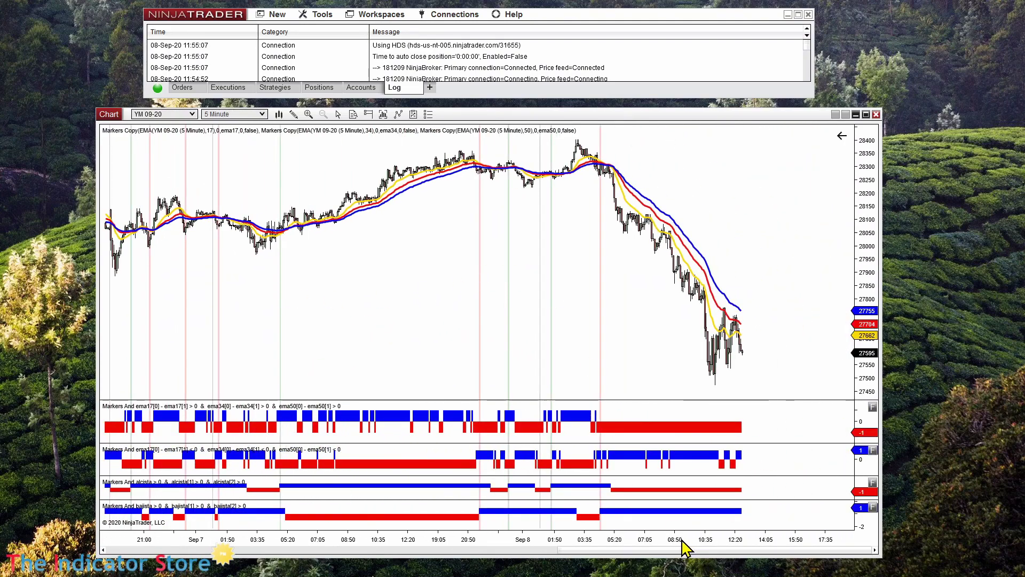
pyautogui.moveTo(685, 547); pyautogui.dragTo(384, 541)
pyautogui.moveTo(378, 362); pyautogui.dragTo(583, 350)
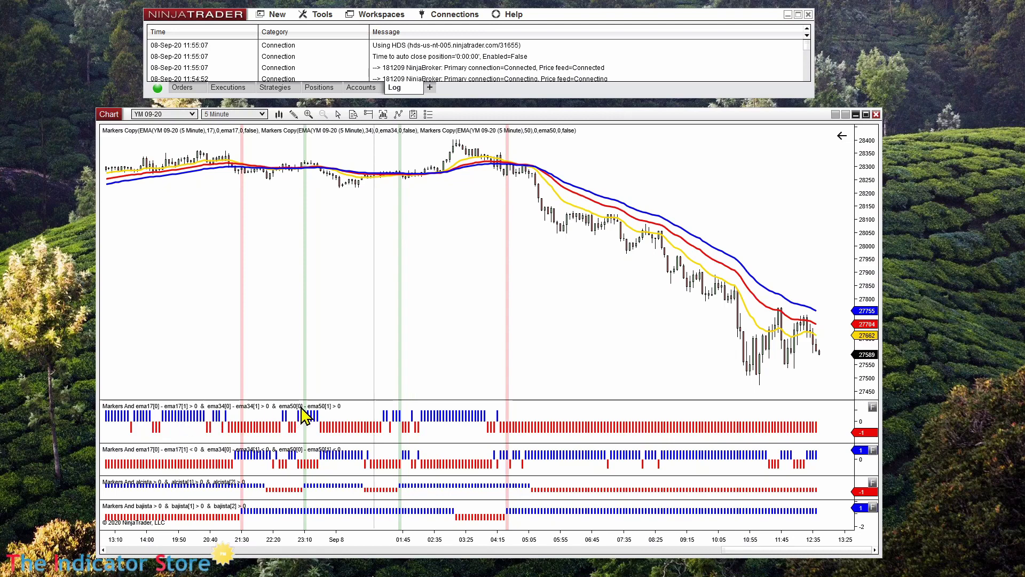
pyautogui.moveTo(167, 400); pyautogui.dragTo(160, 342)
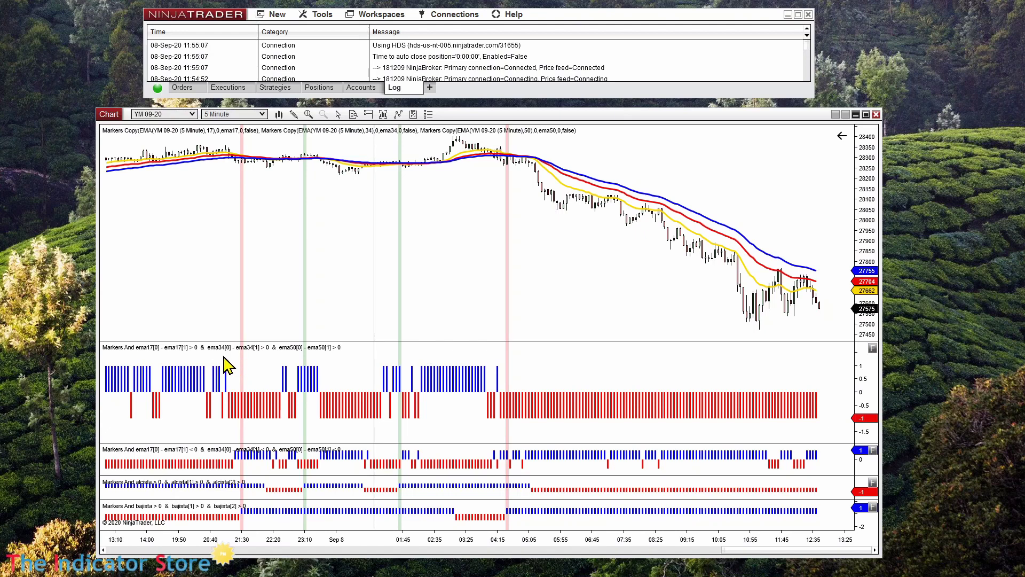
pyautogui.moveTo(244, 340); pyautogui.dragTo(243, 401)
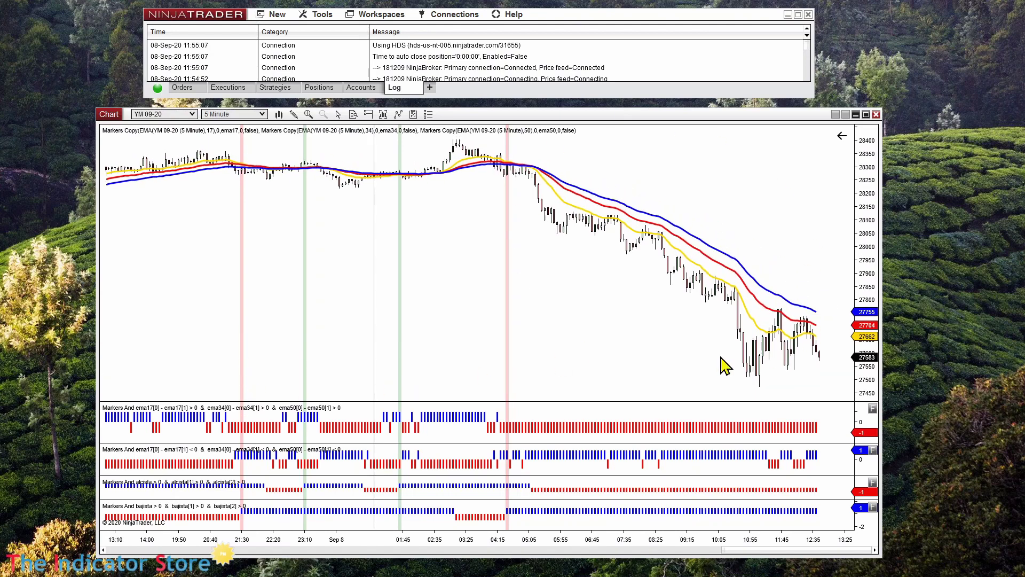
pyautogui.scroll(-3, 613, 350)
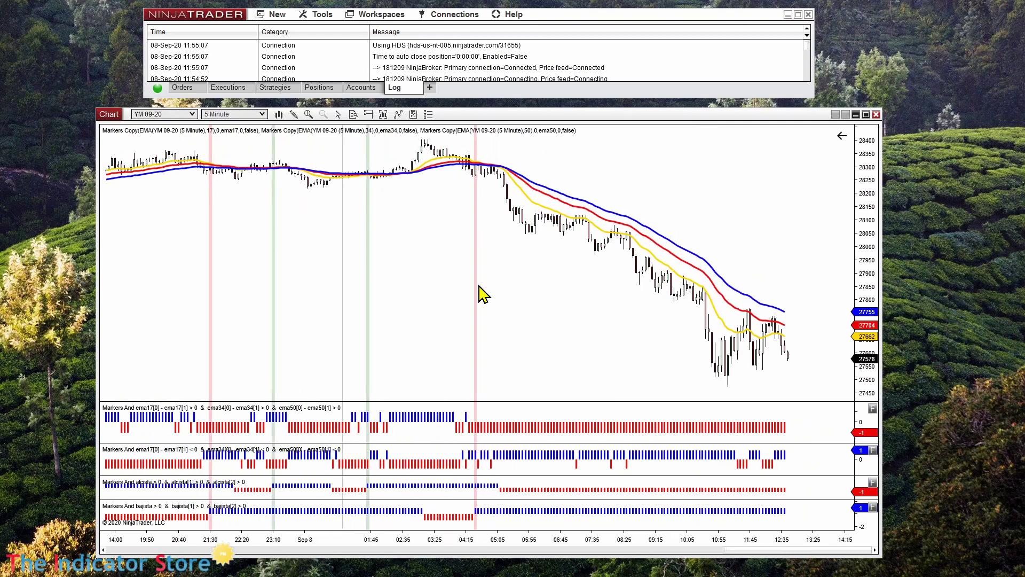
# - View the YM 09-20 chart's template load and save options without choosing any
pyautogui.rightClick(496, 242)
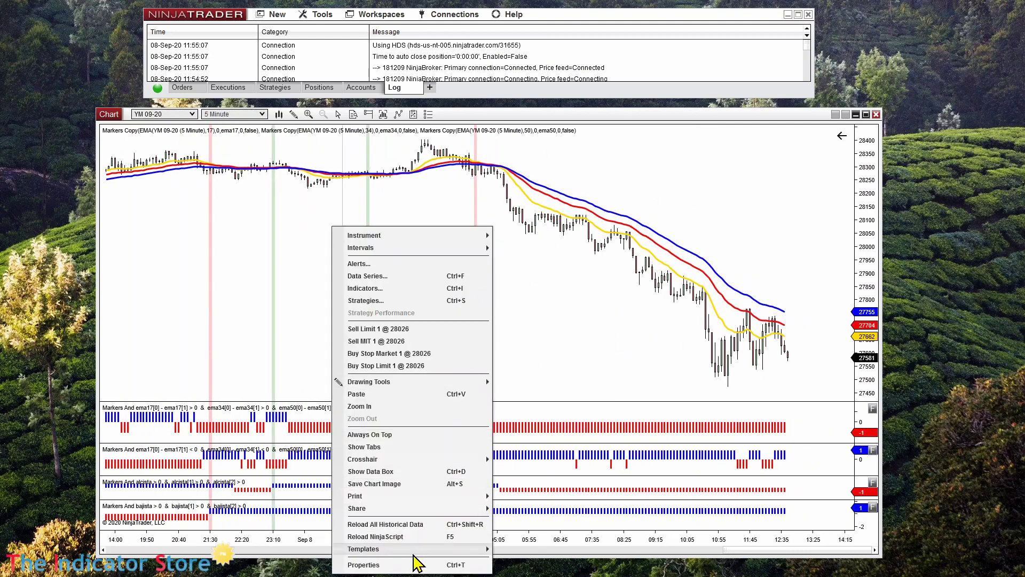
pyautogui.moveTo(413, 550)
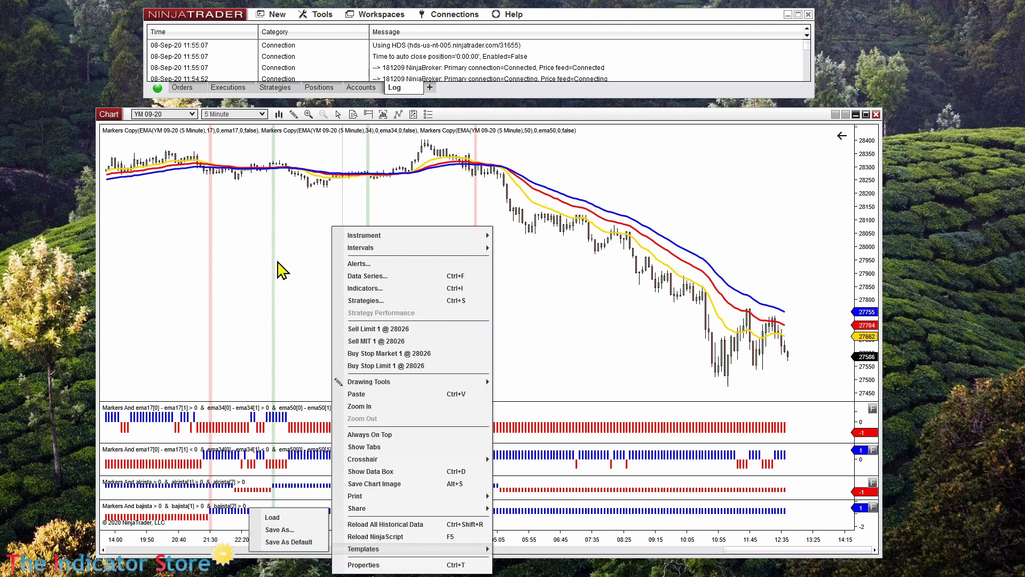
pyautogui.click(252, 265)
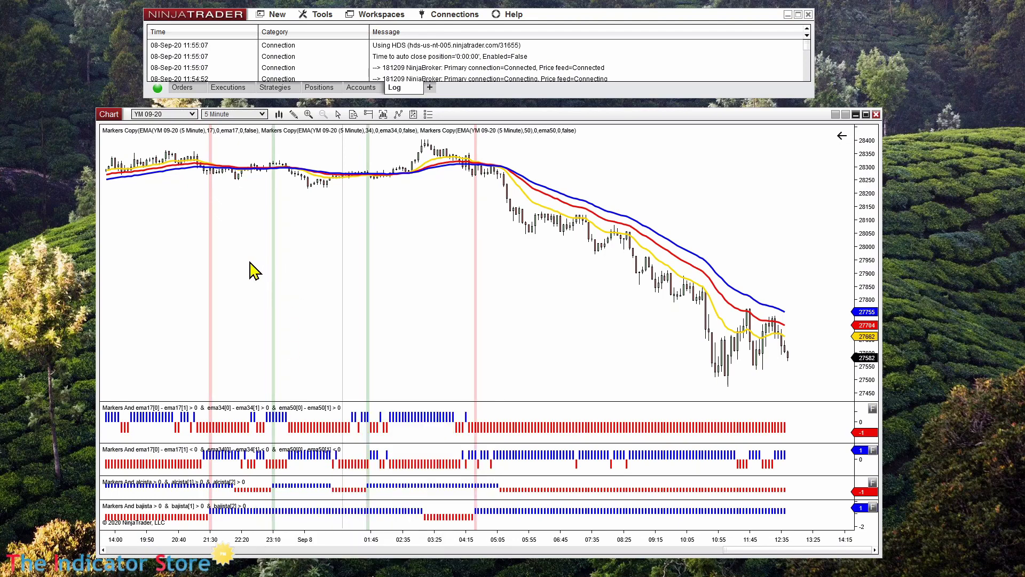
# - Review the configured Markers And settings and the available Markers Crossover, Slope, Or and Paint indicators in the _The_Indicator_Store folder
pyautogui.rightClick(451, 209)
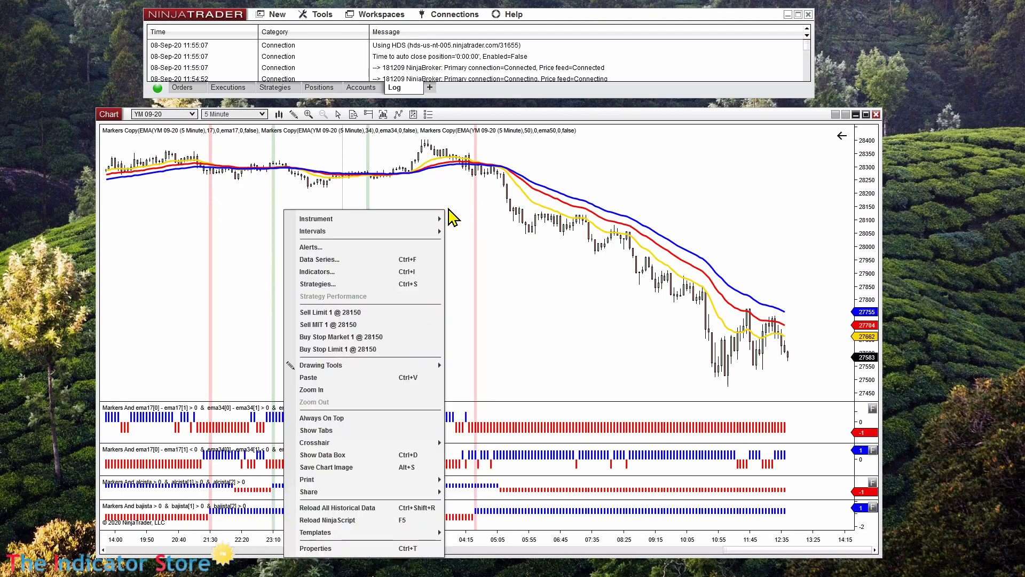
pyautogui.click(340, 272)
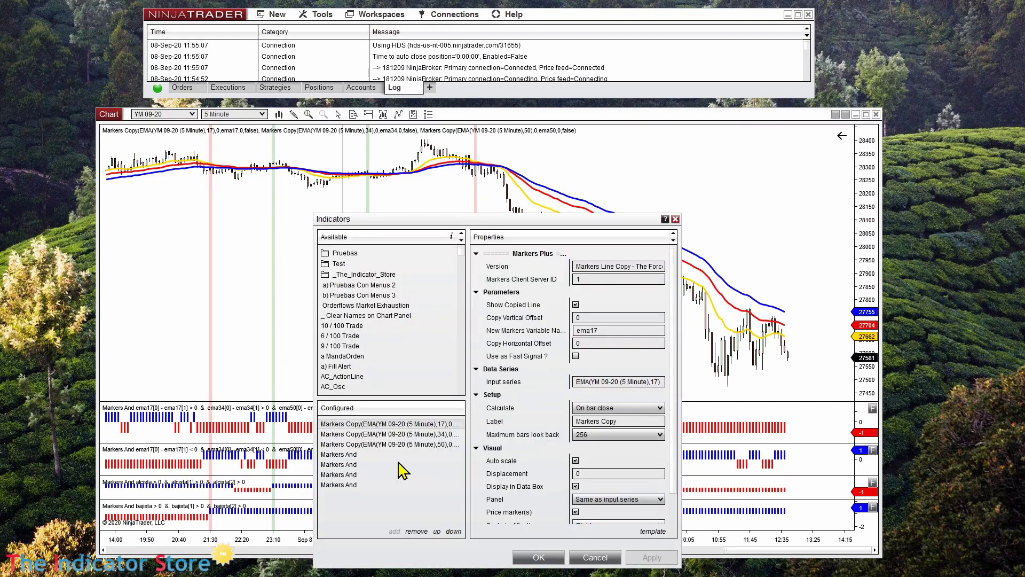
pyautogui.click(351, 455)
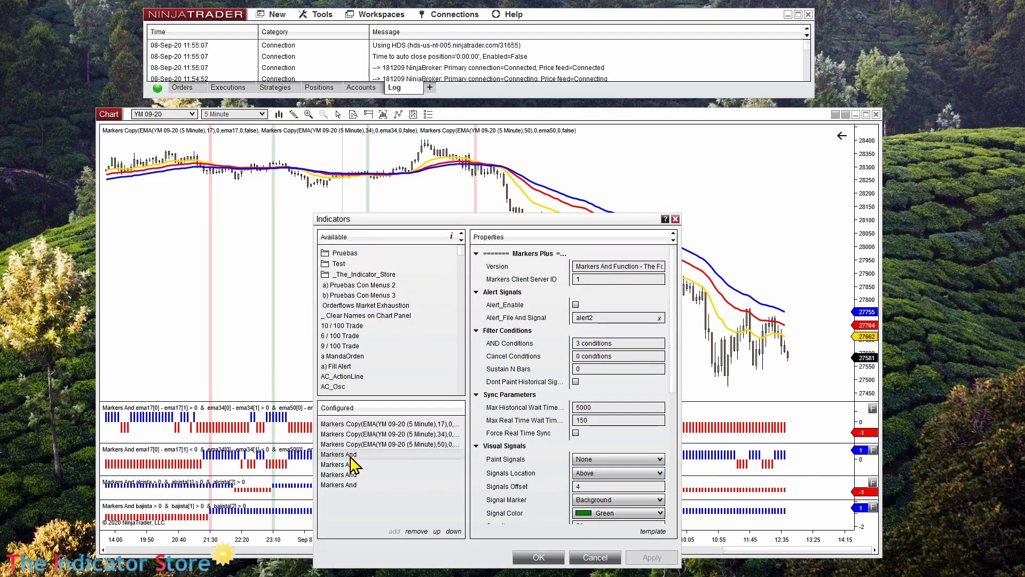
pyautogui.moveTo(515, 220); pyautogui.dragTo(627, 152)
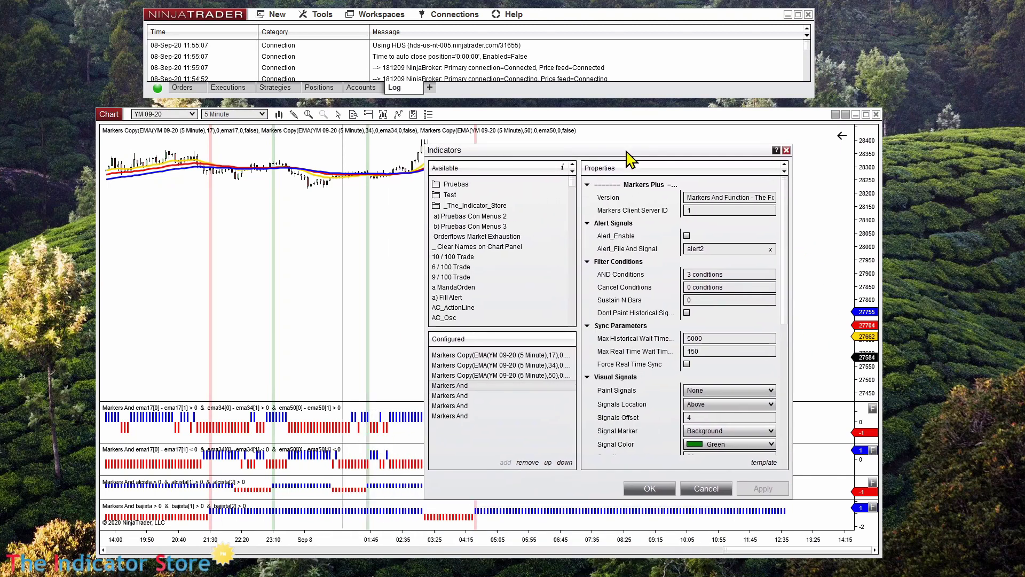
pyautogui.click(486, 206)
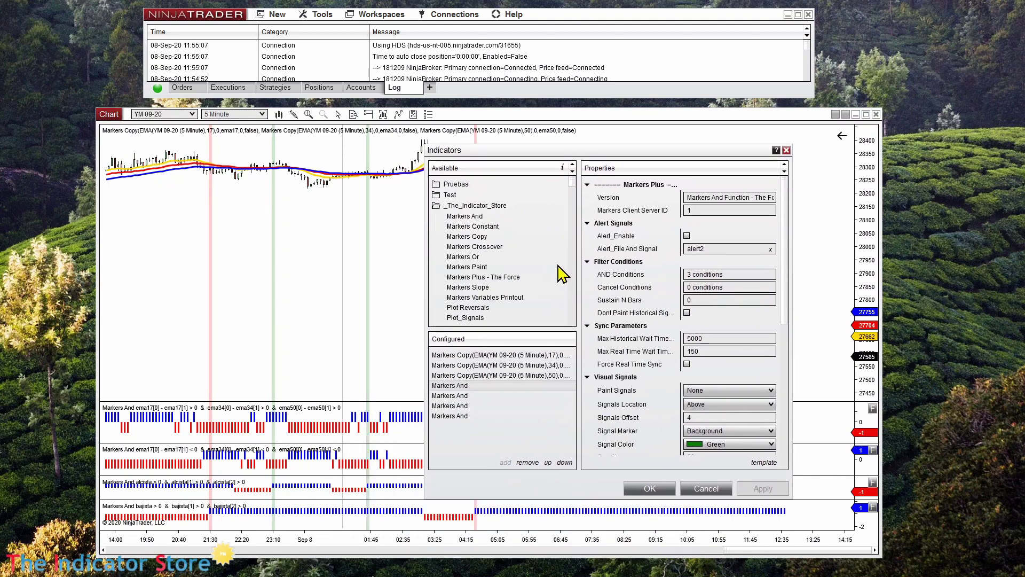
pyautogui.click(486, 247)
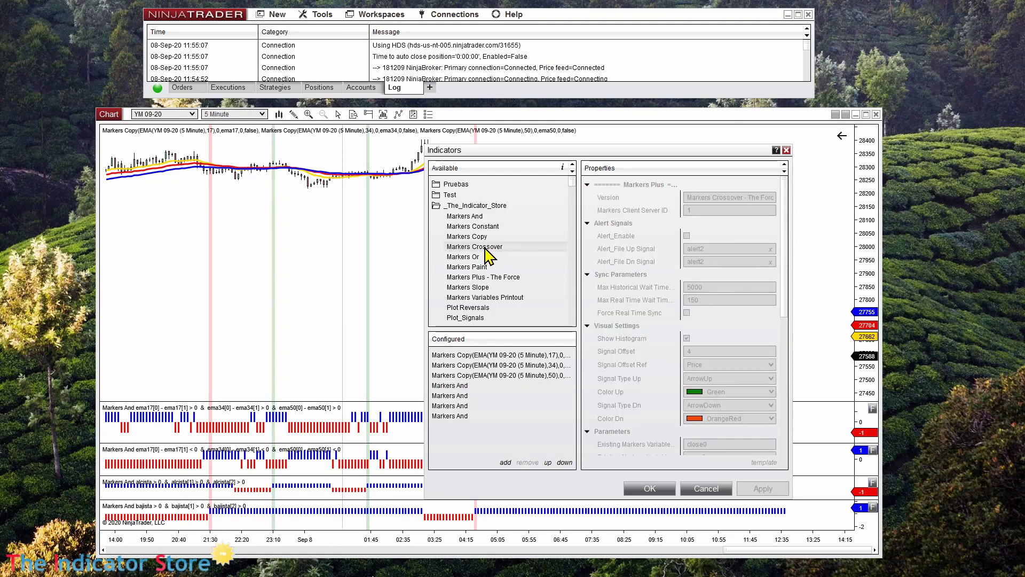
pyautogui.click(483, 288)
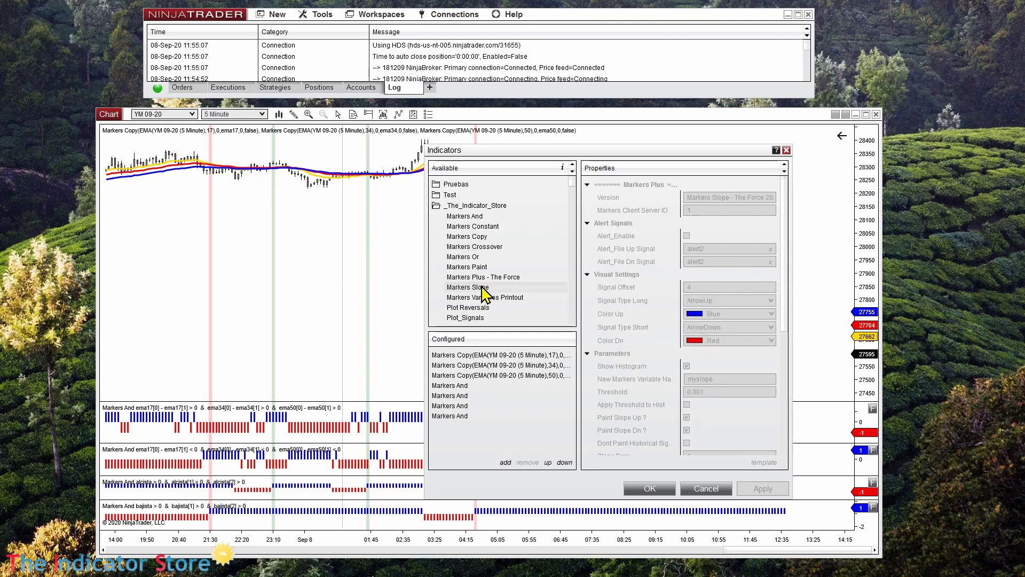
pyautogui.click(472, 259)
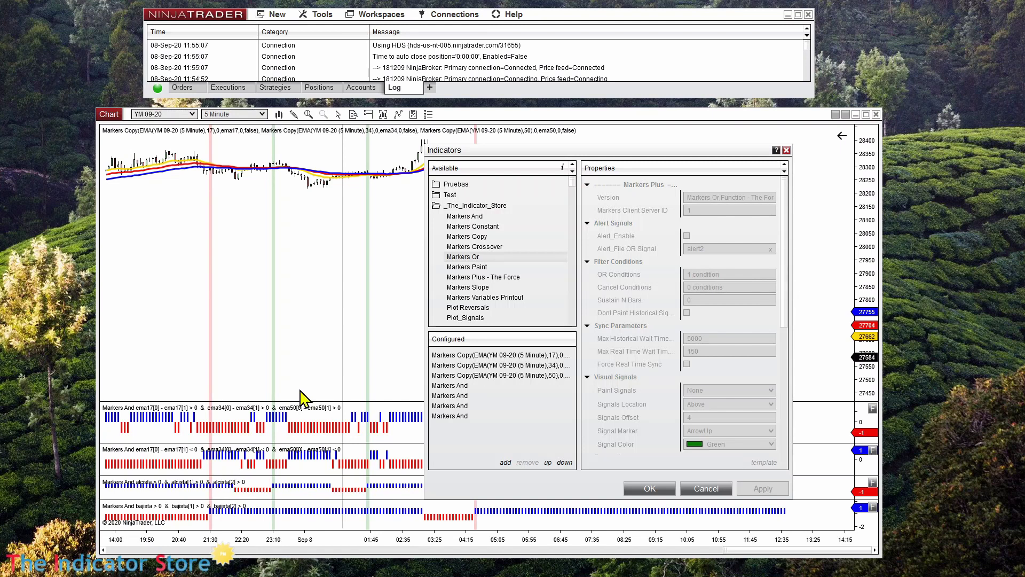
pyautogui.click(467, 268)
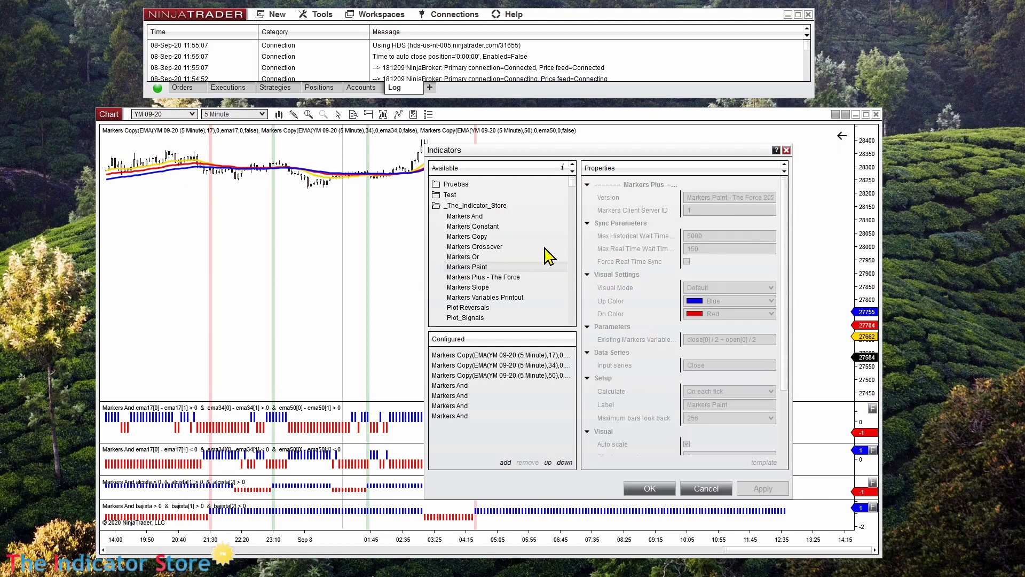
# - Add a Markers Paint indicator with vwap + stdev * 2 as its existing Markers variable, and copy that formula
pyautogui.doubleClick(464, 268)
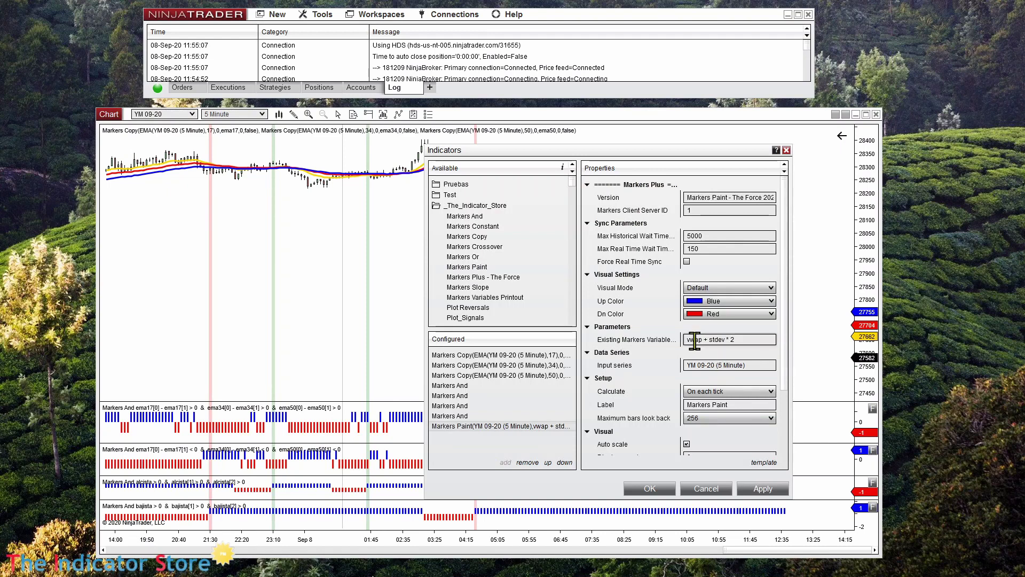
pyautogui.moveTo(757, 341); pyautogui.dragTo(647, 354)
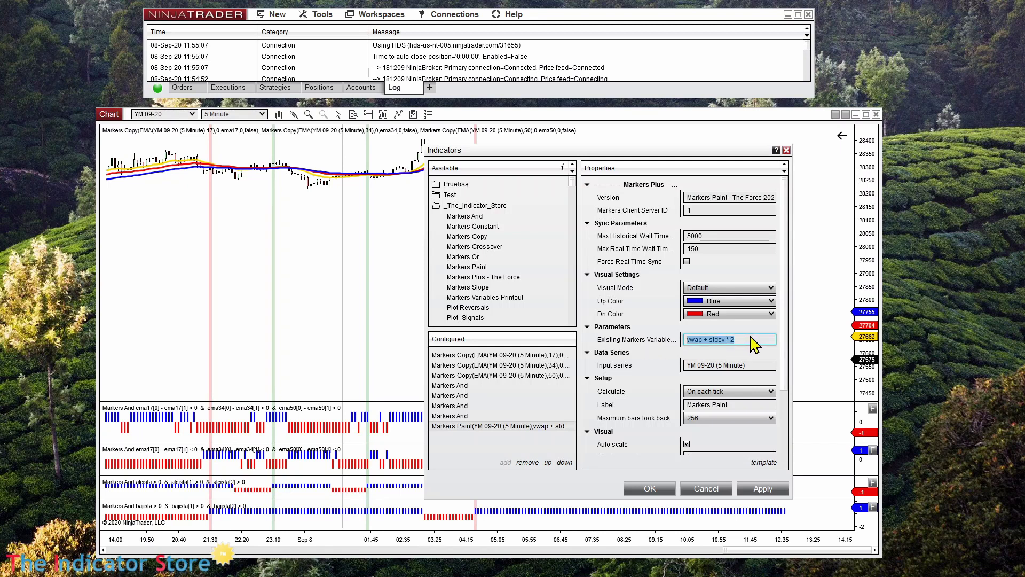
pyautogui.doubleClick(698, 344)
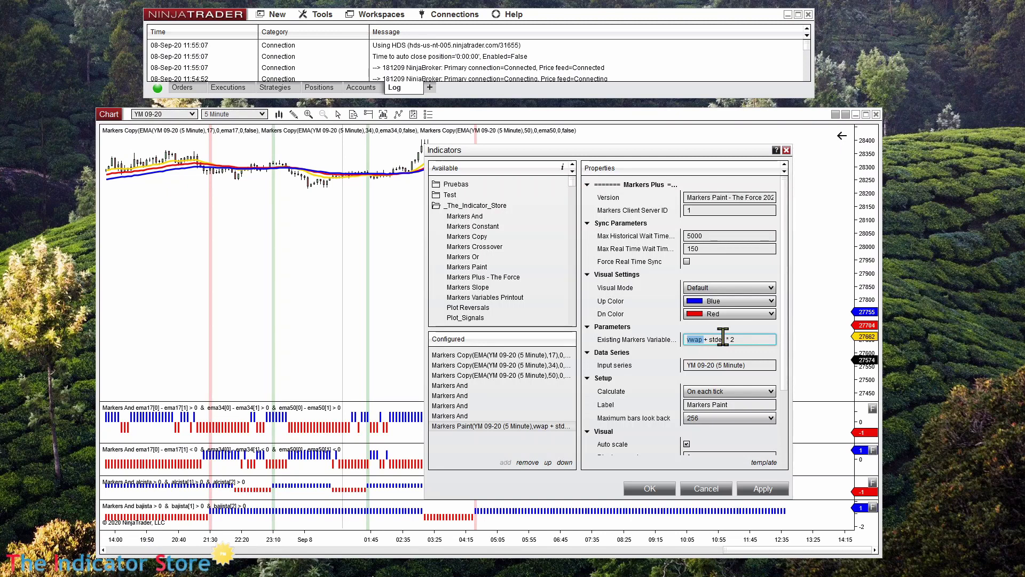
pyautogui.moveTo(762, 340); pyautogui.dragTo(683, 347)
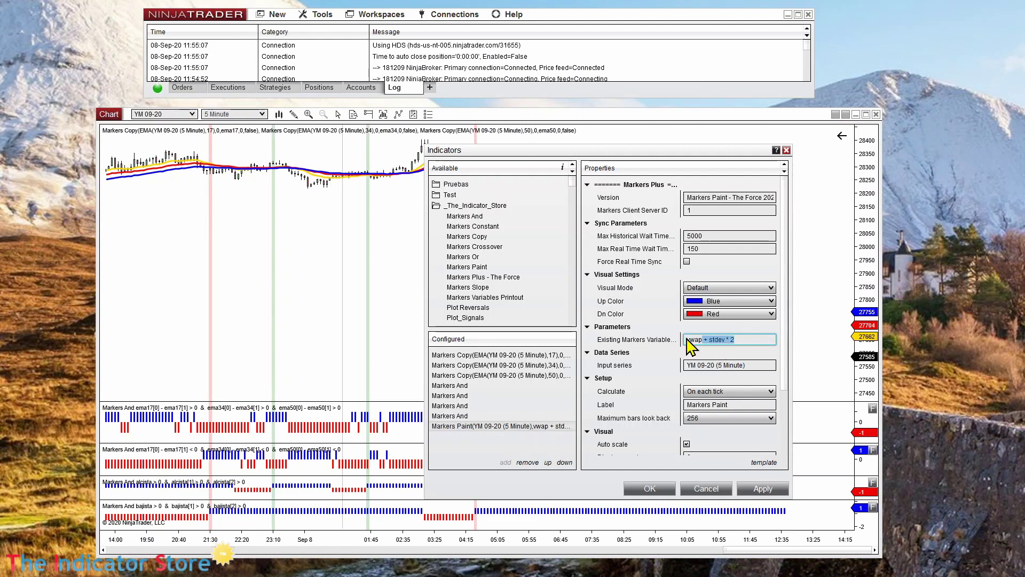
pyautogui.rightClick(712, 346)
pyautogui.click(655, 360)
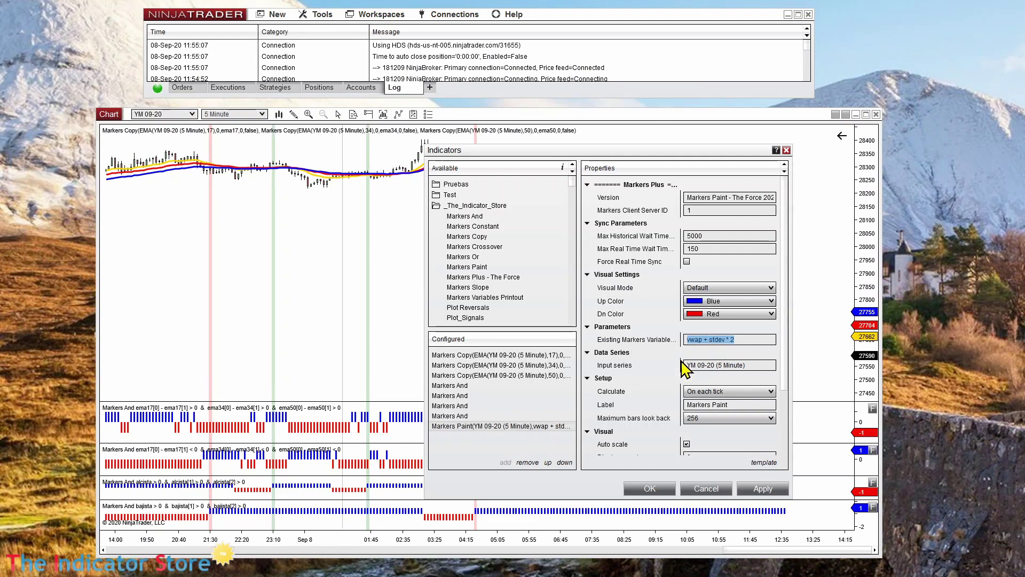
# - Add a Markers Crossover indicator and set its first existing Markers variable to close[0]
pyautogui.doubleClick(487, 247)
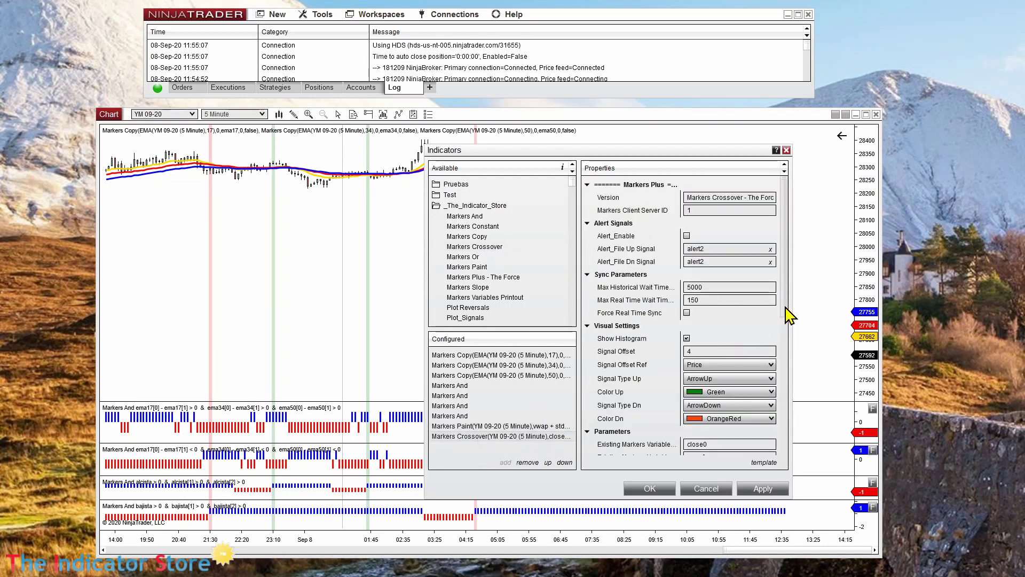
pyautogui.scroll(-2, 780, 355)
pyautogui.scroll(-2, 780, 355)
pyautogui.doubleClick(713, 329)
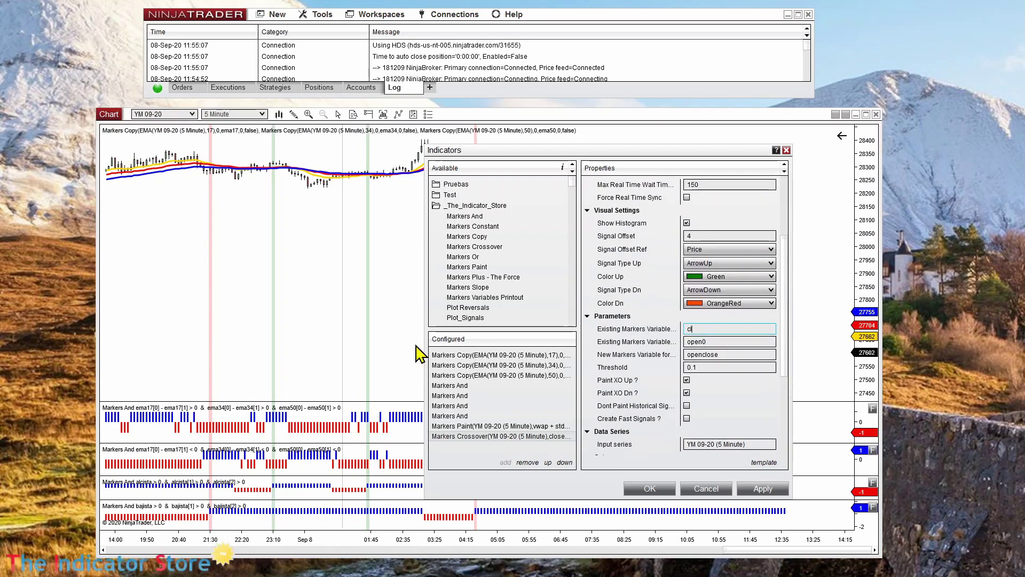
pyautogui.write('close[0]')
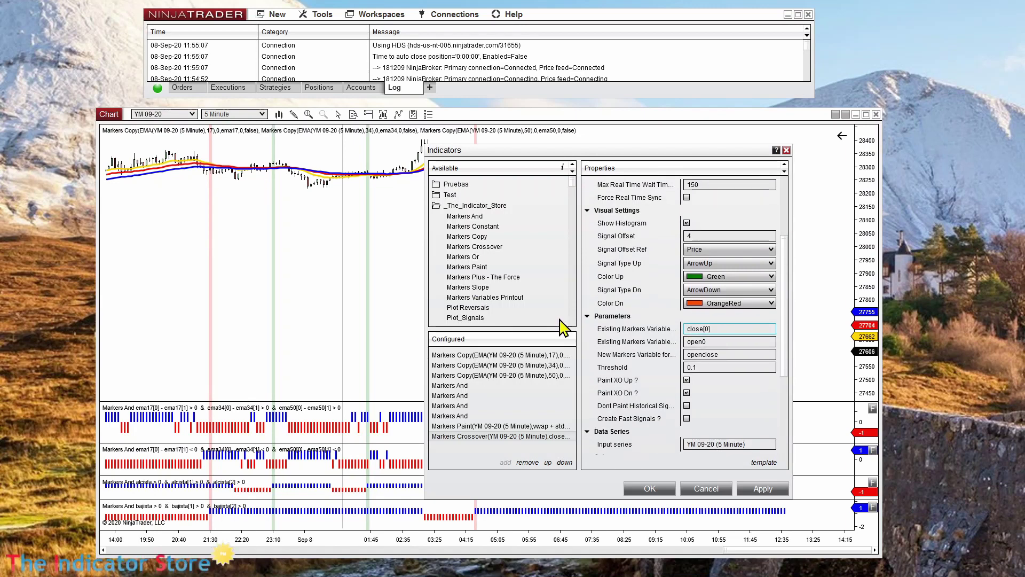
# - Set the Markers Crossover's second existing variable to vwap + stdev * 2 and its new Markers variable to resultado
pyautogui.moveTo(714, 341); pyautogui.dragTo(696, 342)
pyautogui.press('BackSpace')
pyautogui.press('BackSpace')
pyautogui.press('BackSpace')
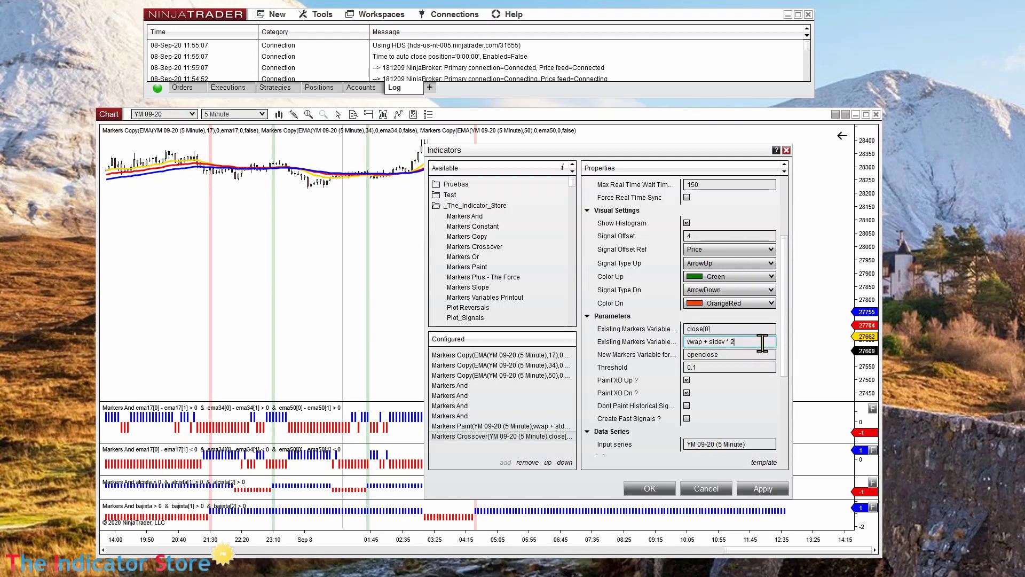
pyautogui.doubleClick(739, 354)
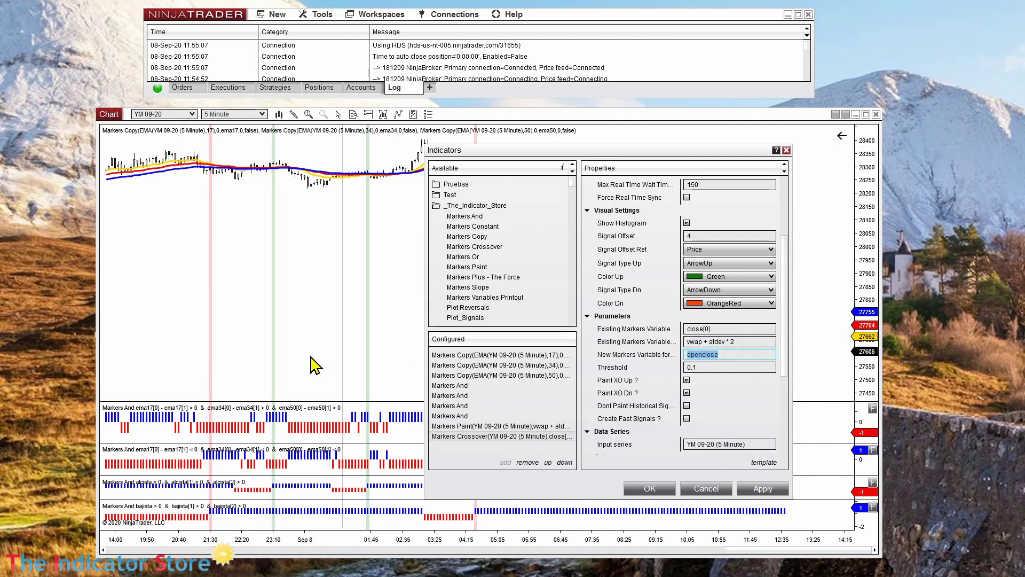
pyautogui.write('resultado')
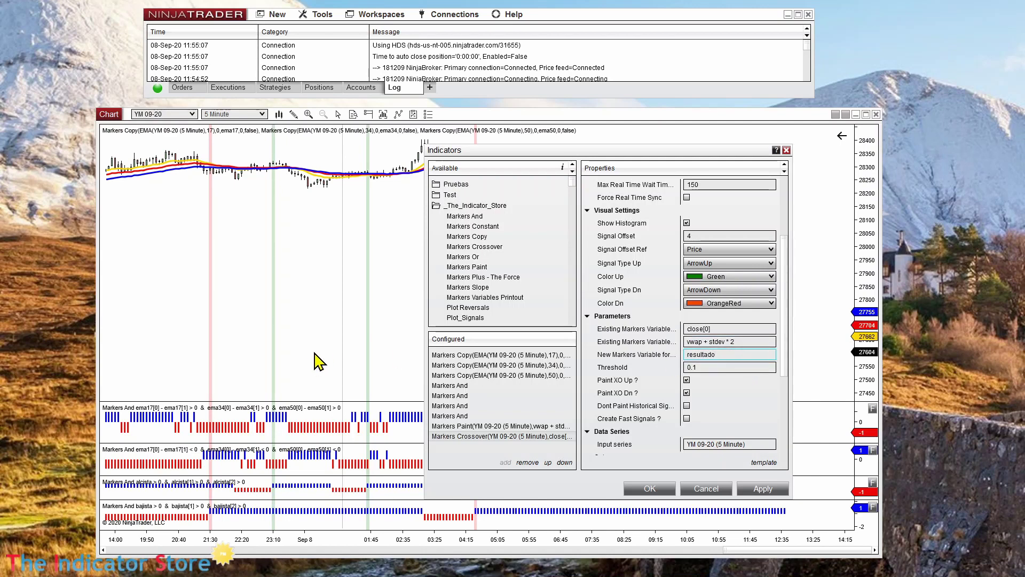
# - Check the Markers Crossover's parameters and up and down signal types, and discard the pending indicator changes
pyautogui.scroll(-3, 788, 310)
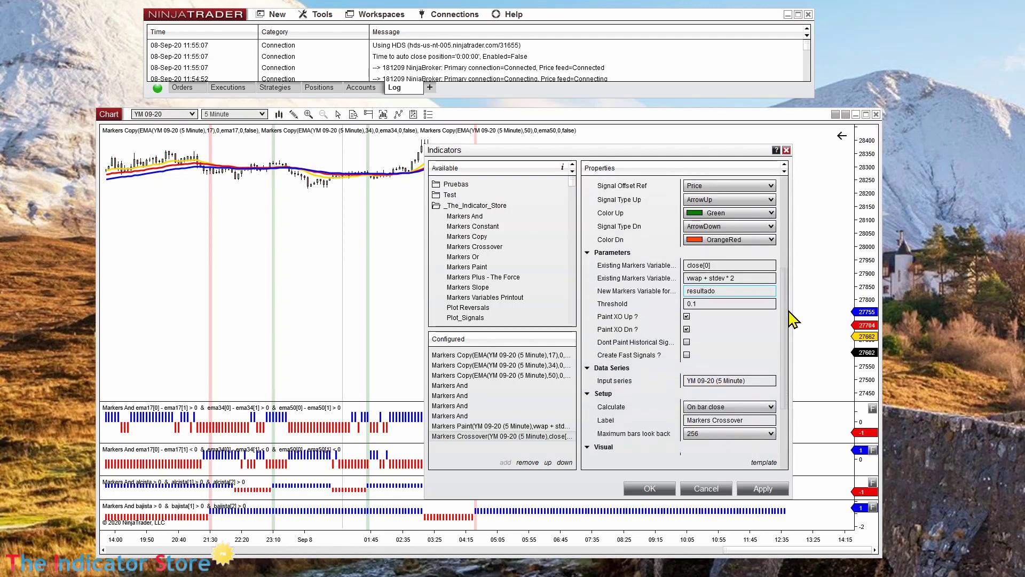
pyautogui.scroll(4, 795, 270)
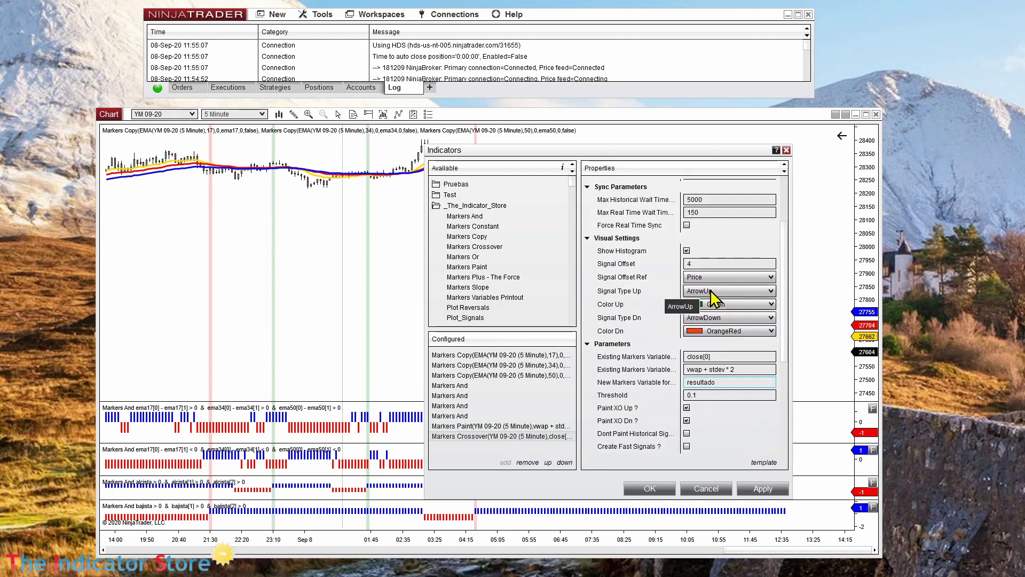
pyautogui.click(711, 290)
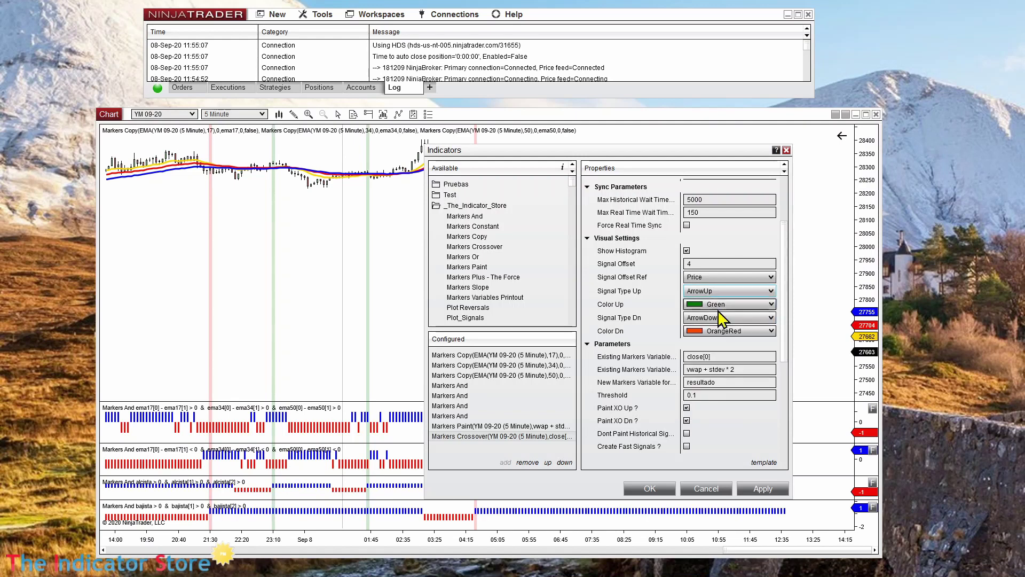
pyautogui.click(721, 317)
pyautogui.click(721, 319)
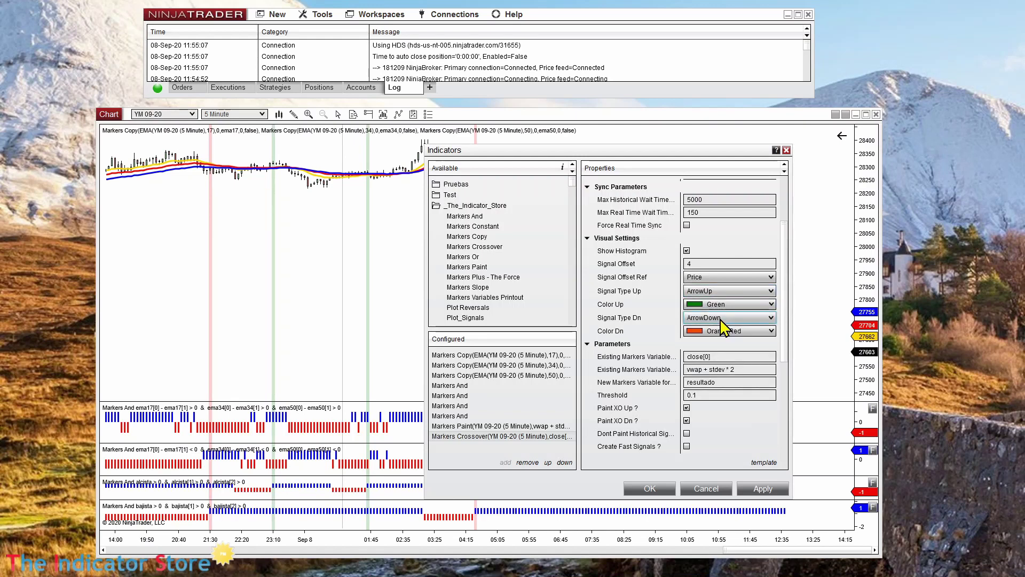
pyautogui.click(707, 489)
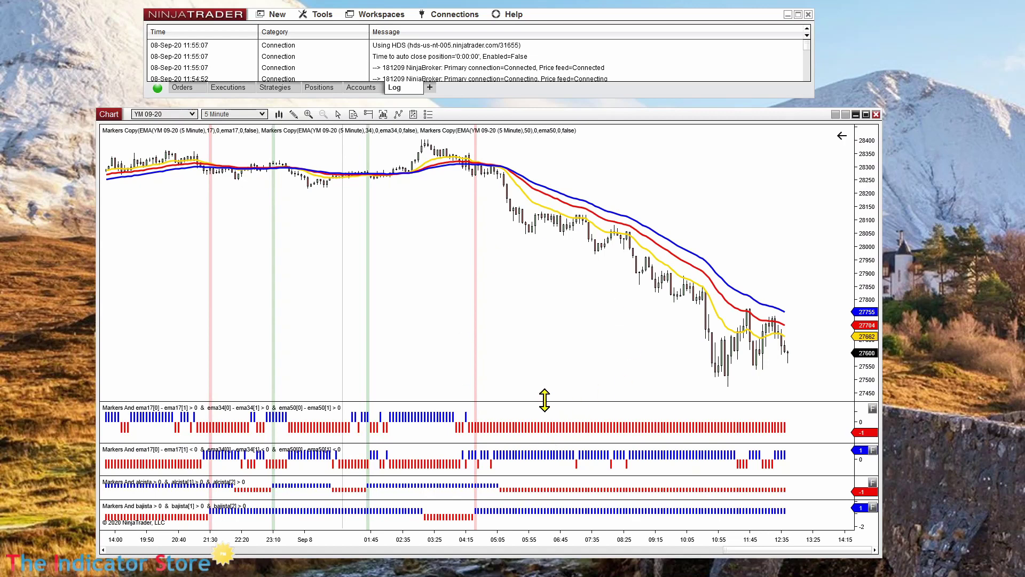
# - Open the chart's indicator settings and check the full version text of the Markers Copy based on the 17-period EMA
pyautogui.click(536, 433)
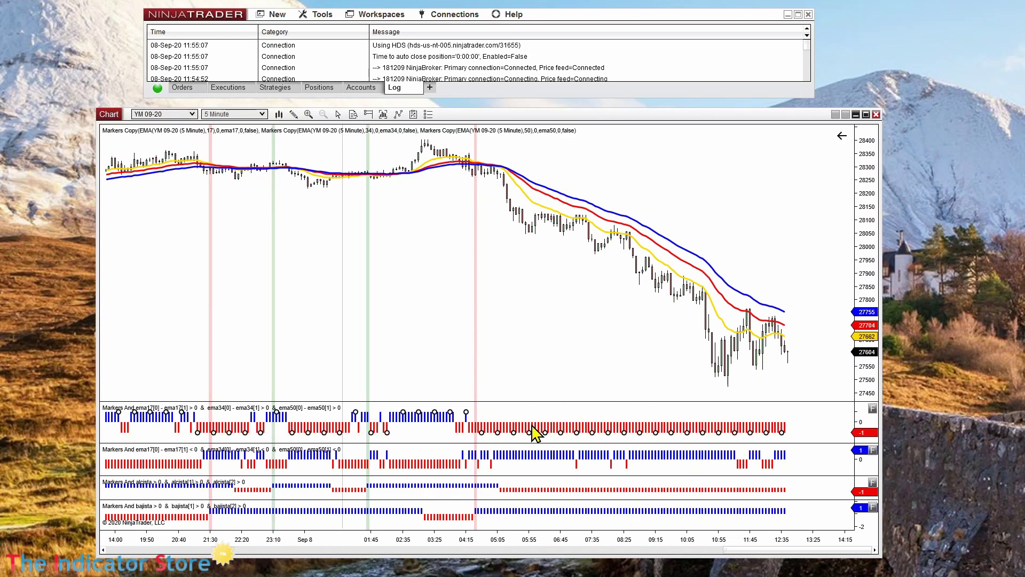
pyautogui.doubleClick(535, 432)
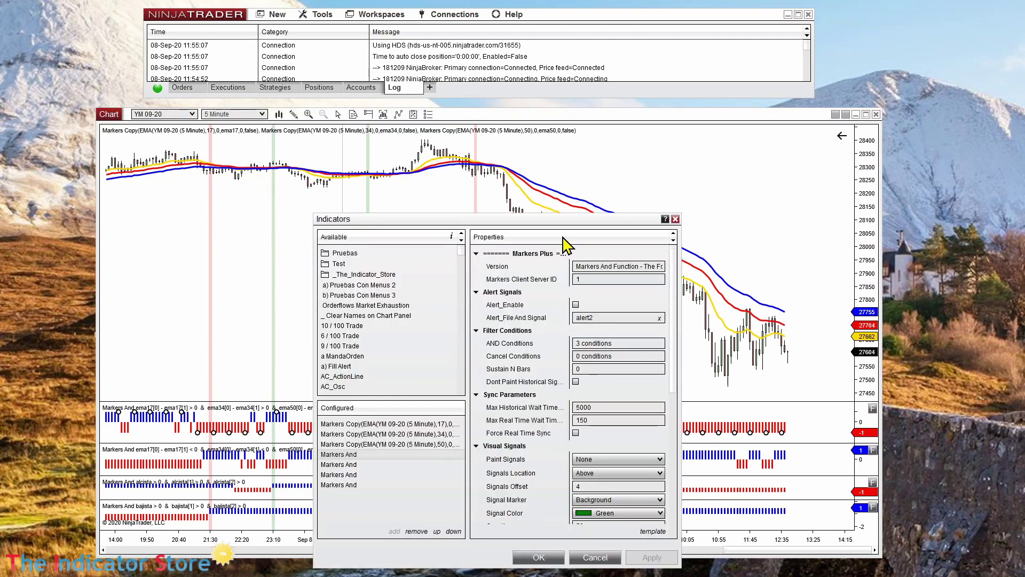
pyautogui.moveTo(556, 219); pyautogui.dragTo(568, 181)
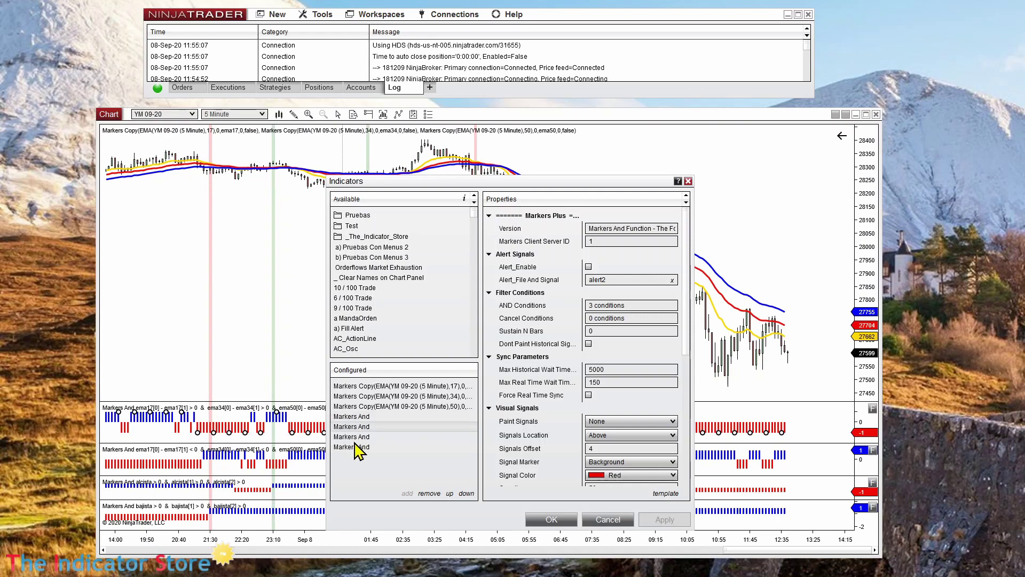
pyautogui.click(360, 405)
pyautogui.click(363, 386)
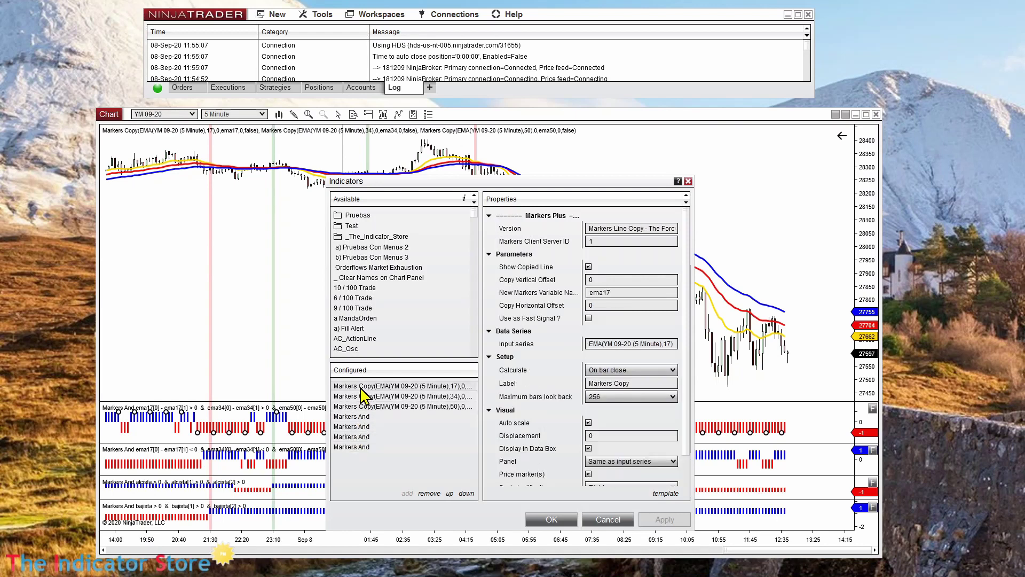
pyautogui.moveTo(609, 225); pyautogui.dragTo(662, 226)
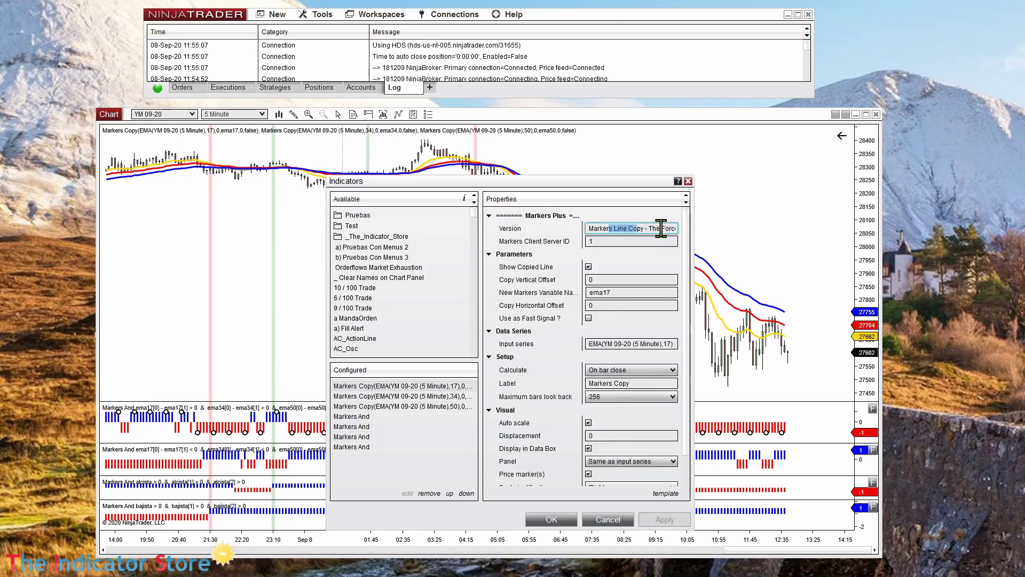
pyautogui.click(649, 270)
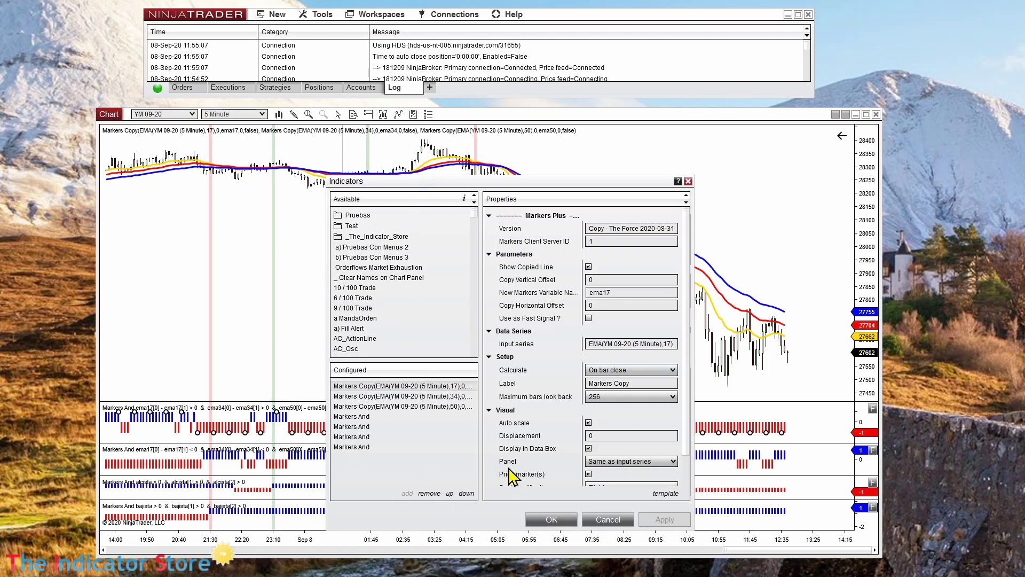
# - Add Markers Plus - The Force from the _The_Indicator_Store folder to view its version, and discard the pending indicator changes
pyautogui.click(382, 236)
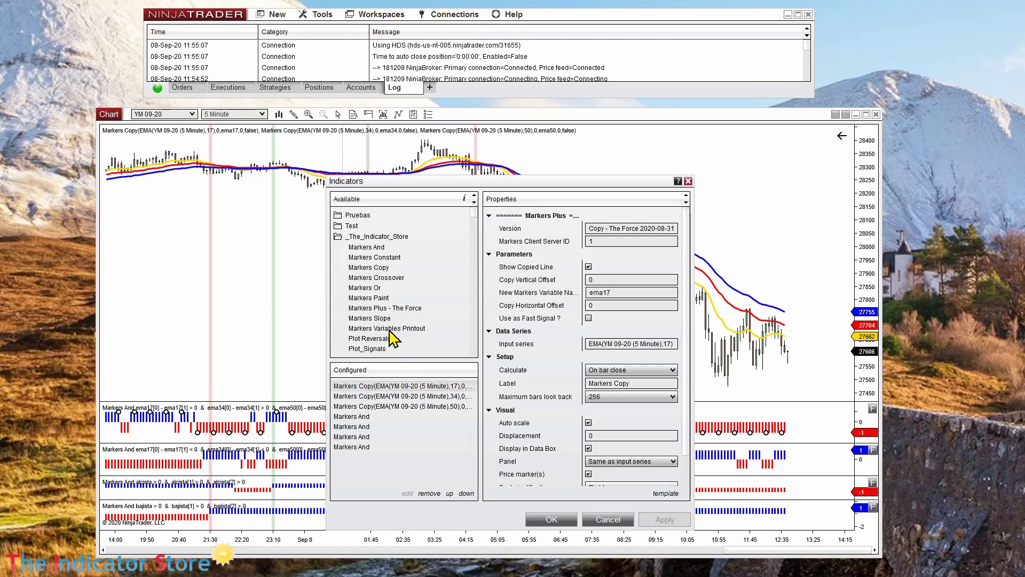
pyautogui.click(401, 308)
pyautogui.doubleClick(400, 308)
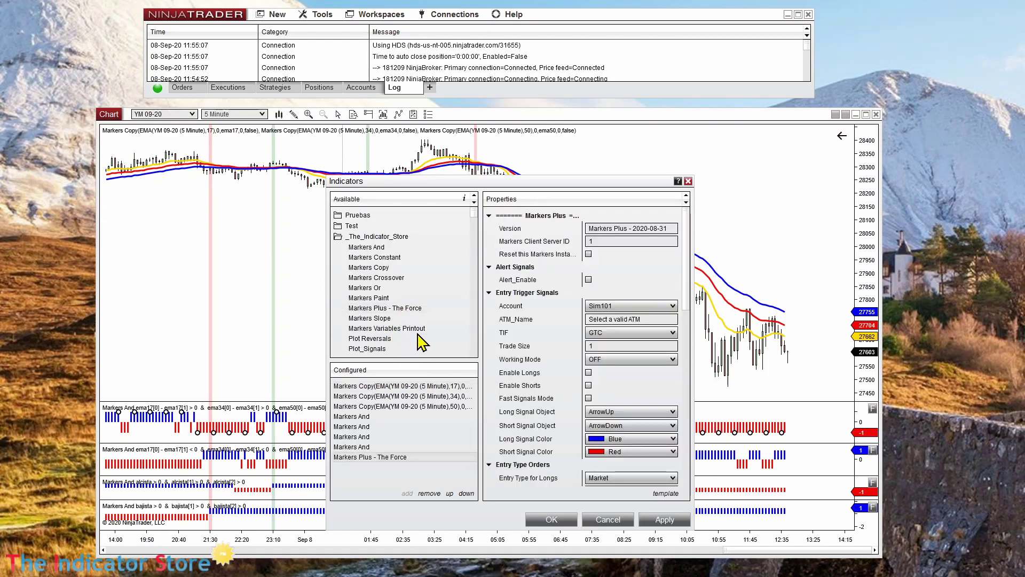
pyautogui.click(608, 521)
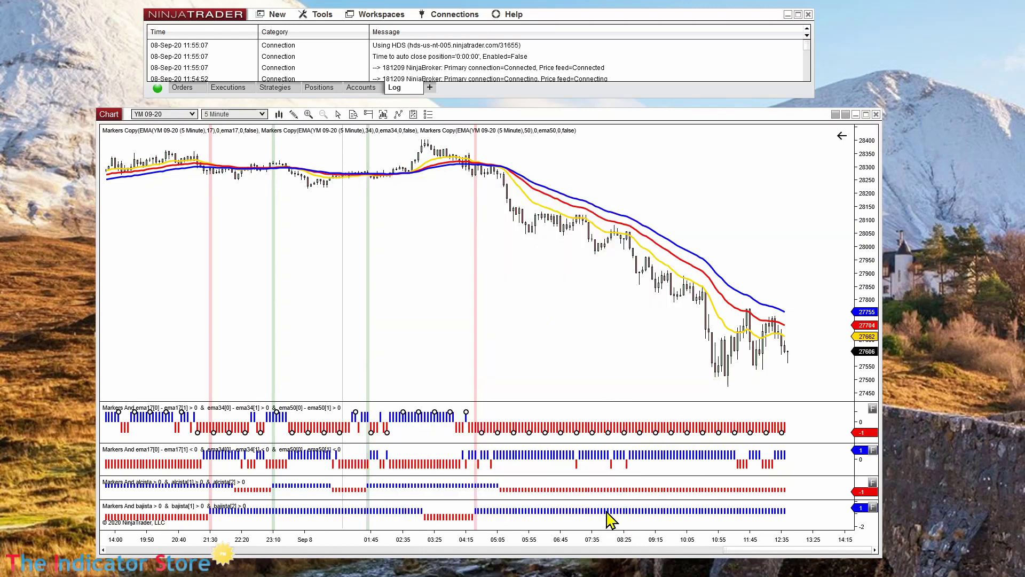
# - Show where to import a NinjaScript Add-On by opening its archive file selection, and cancel without choosing a file
pyautogui.click(324, 17)
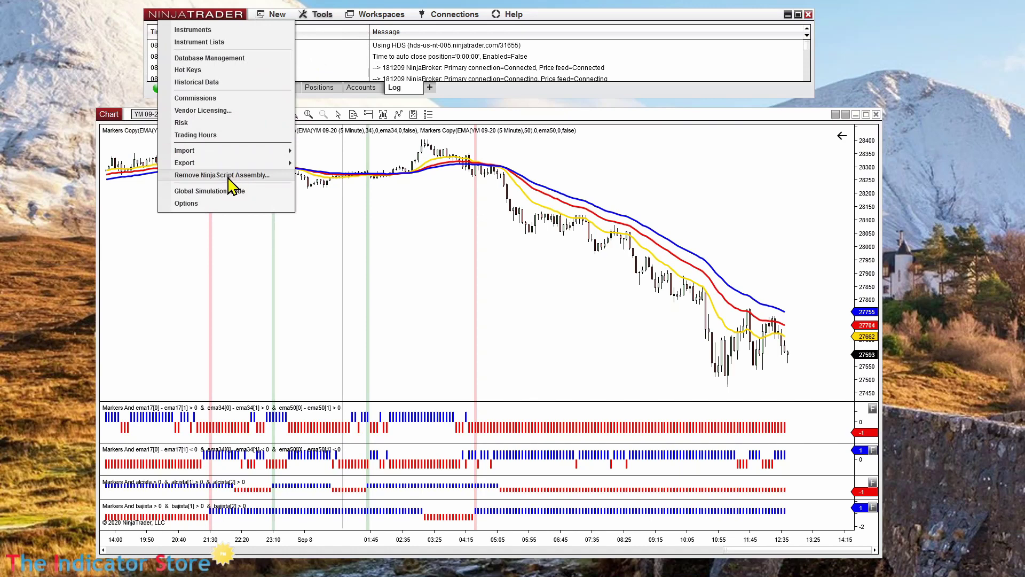
pyautogui.click(428, 321)
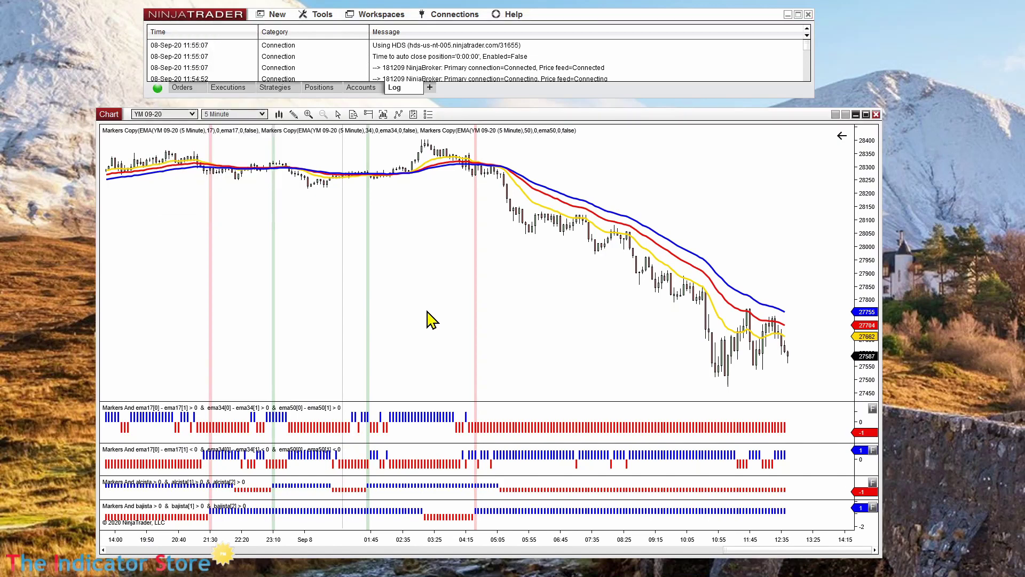
pyautogui.click(322, 14)
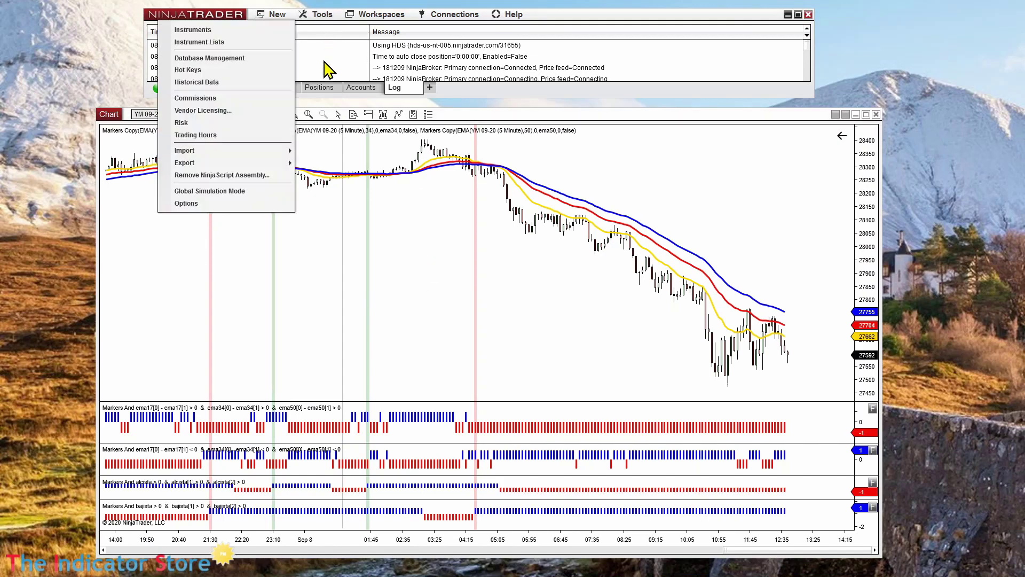
pyautogui.moveTo(250, 150)
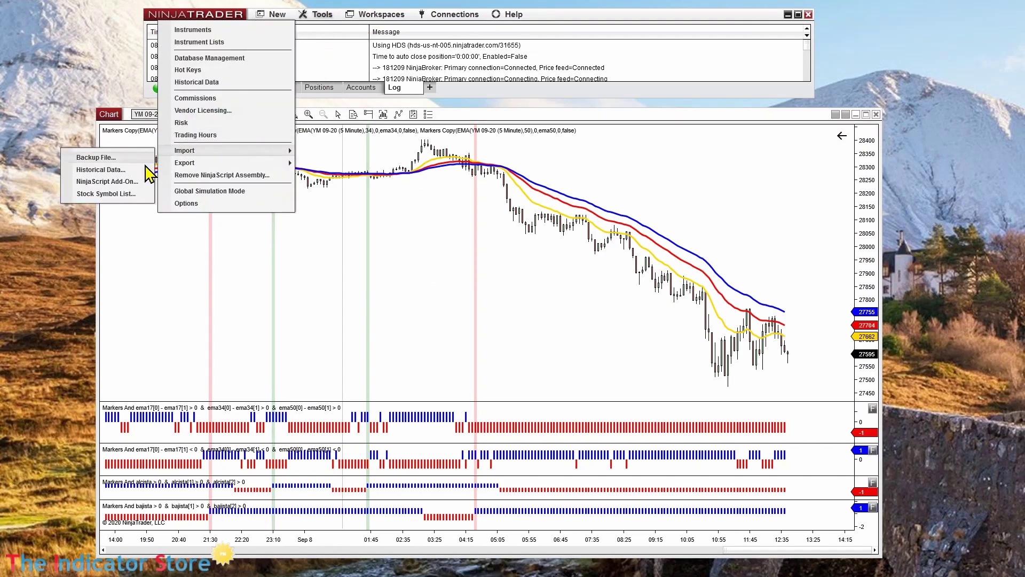
pyautogui.click(124, 181)
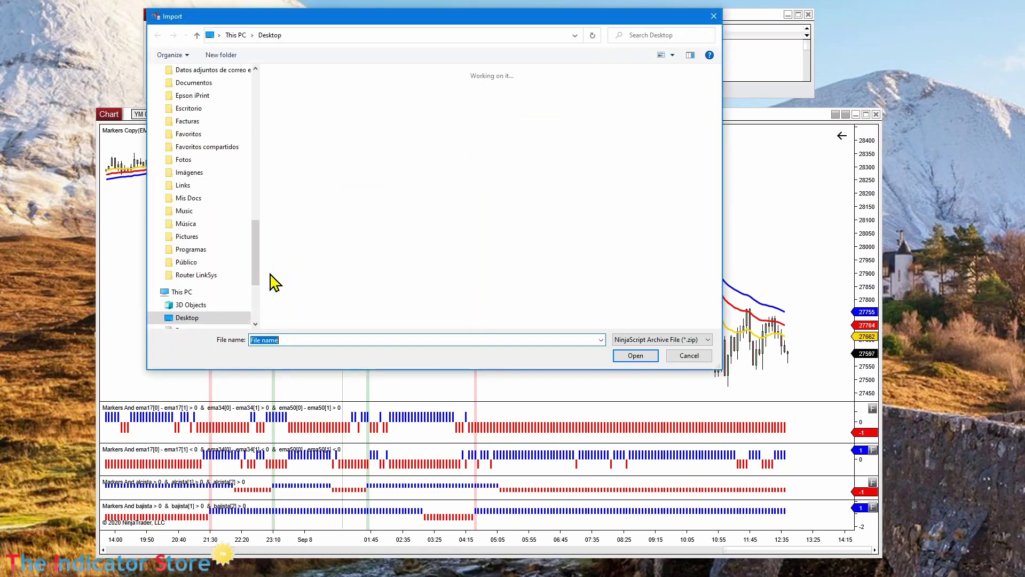
pyautogui.click(703, 357)
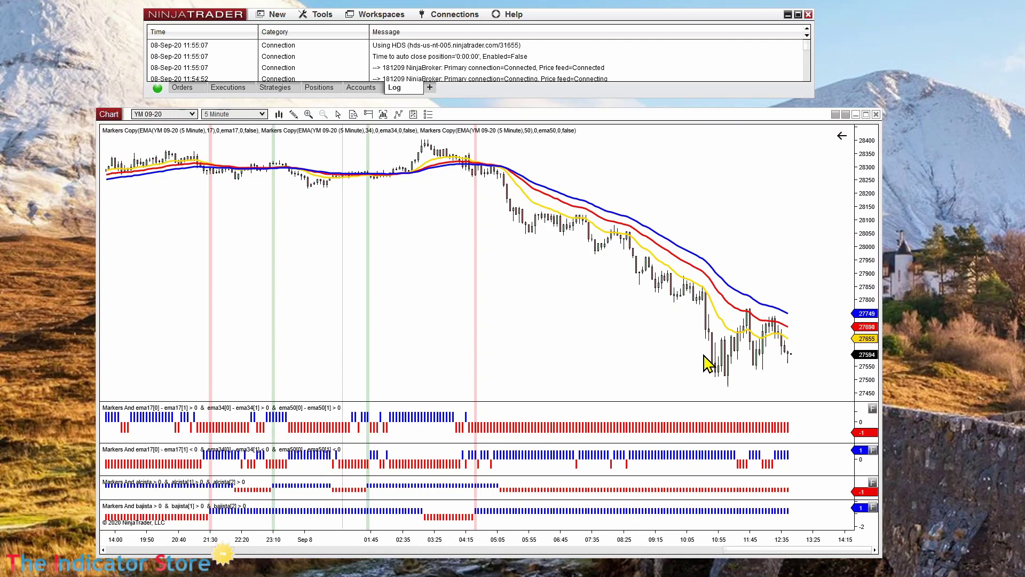